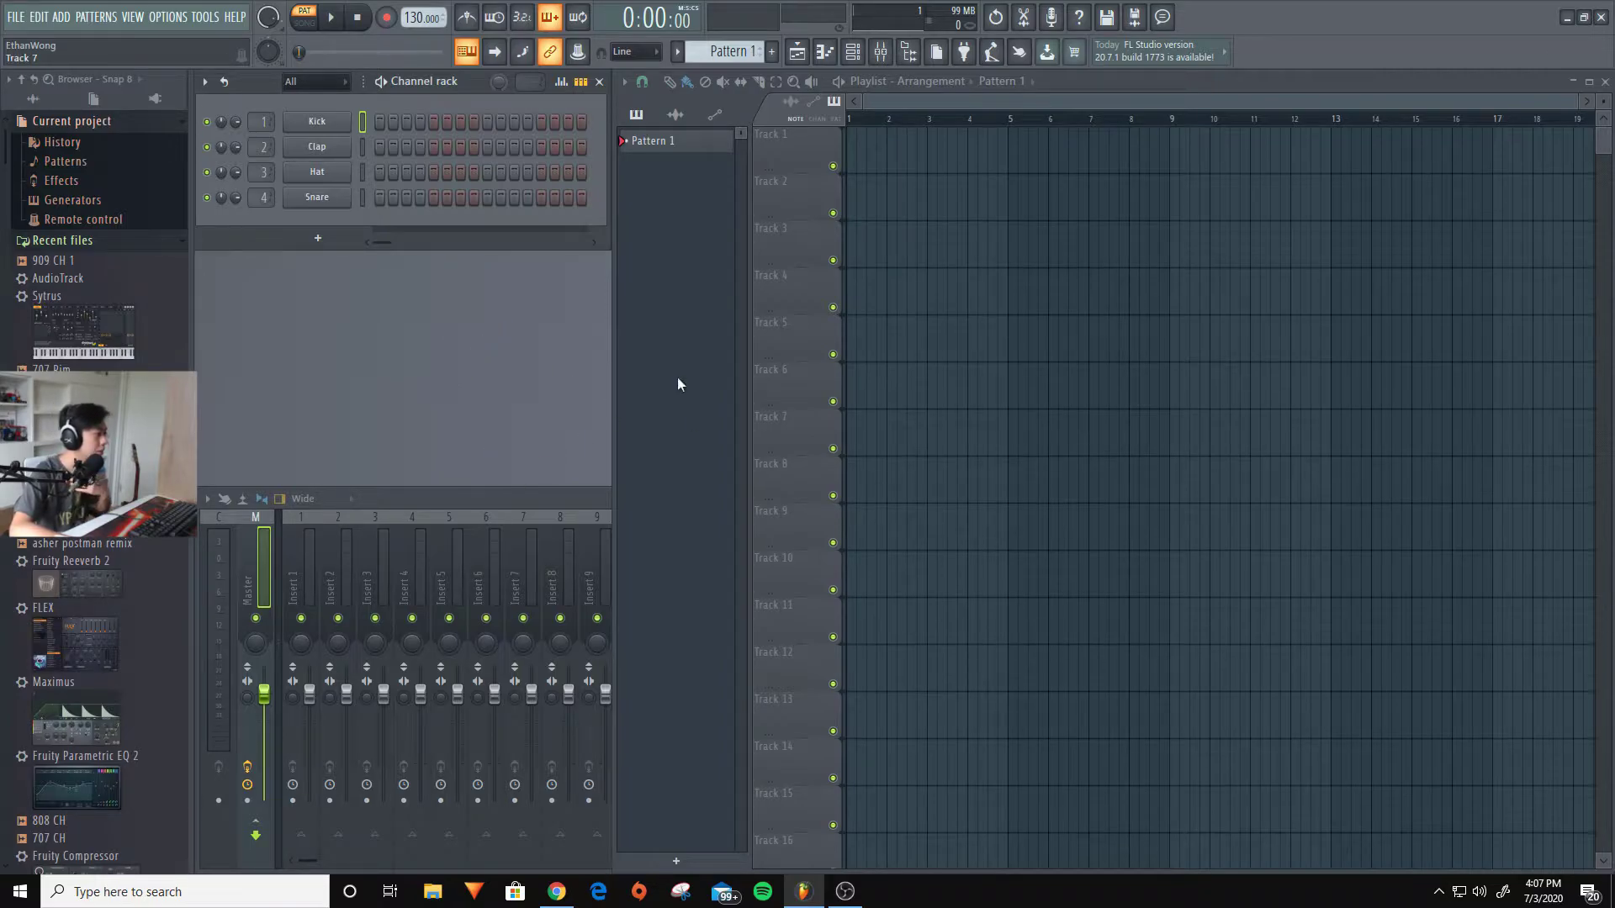
# Place Pattern 1 at the start of Track 1 in the playlist
pyautogui.click(715, 360)
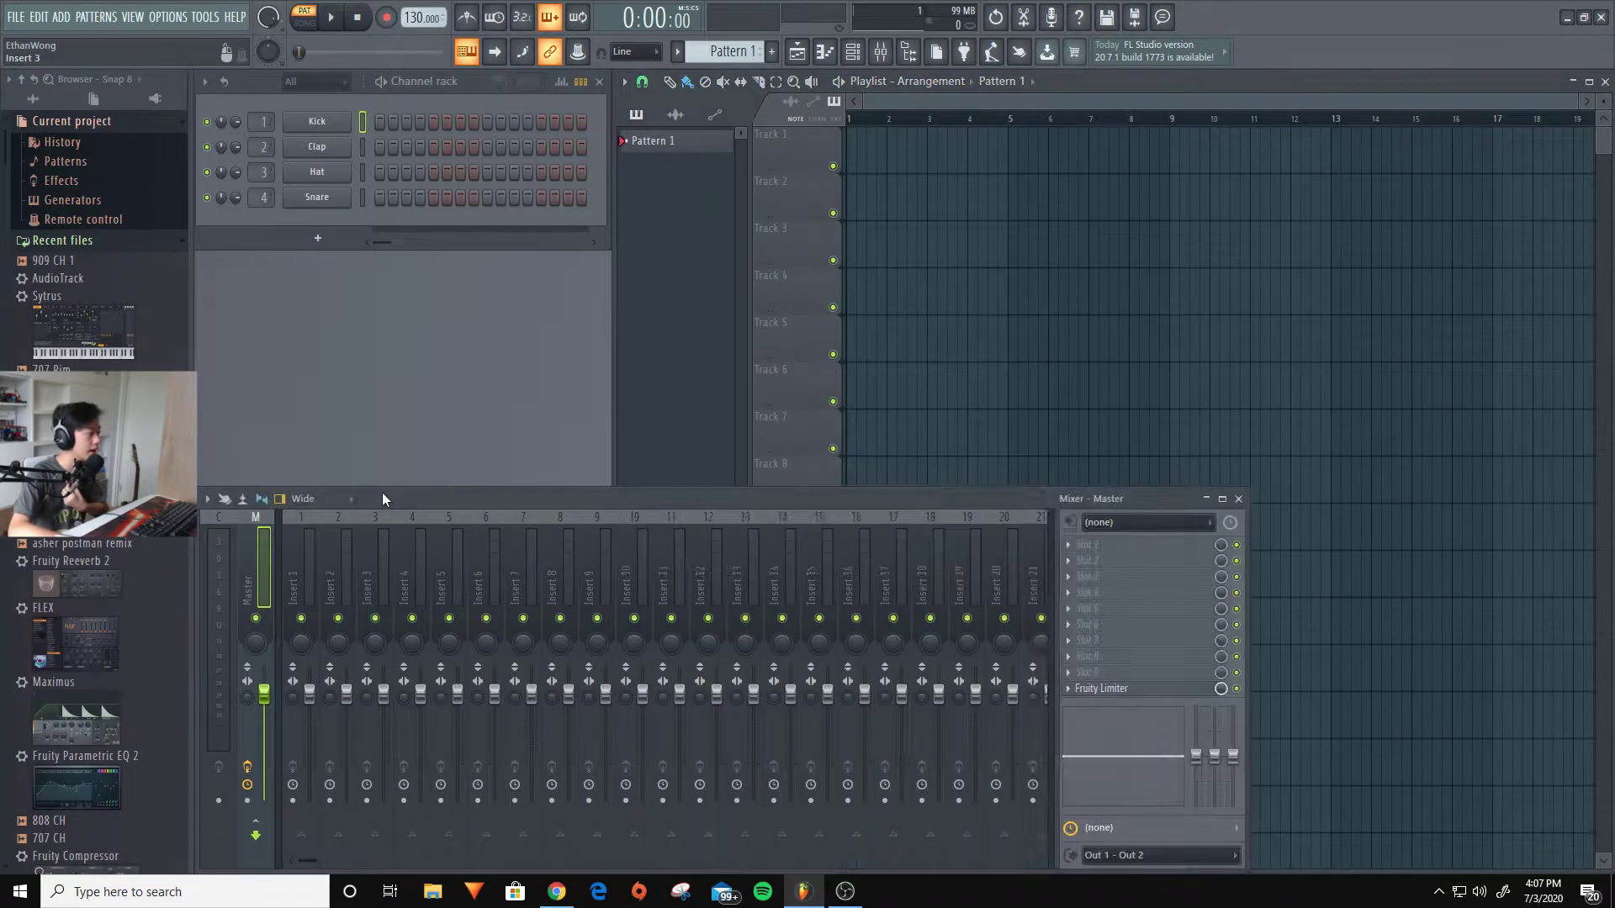
pyautogui.click(382, 494)
pyautogui.click(666, 445)
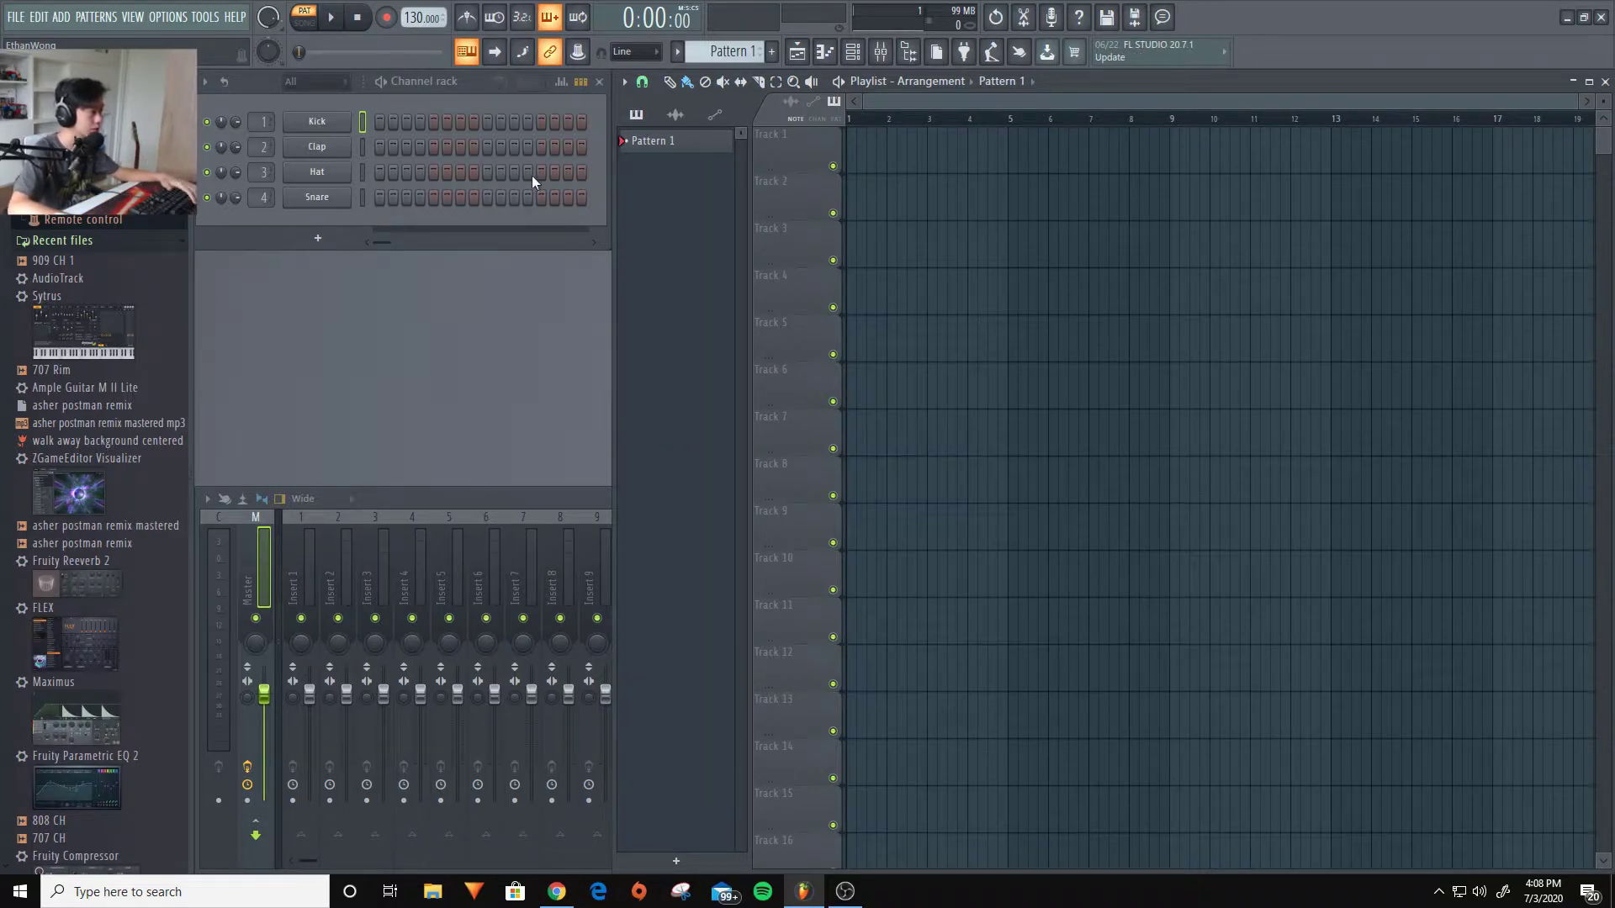
pyautogui.moveTo(672, 152); pyautogui.dragTo(856, 154)
pyautogui.scroll(3, 860, 165)
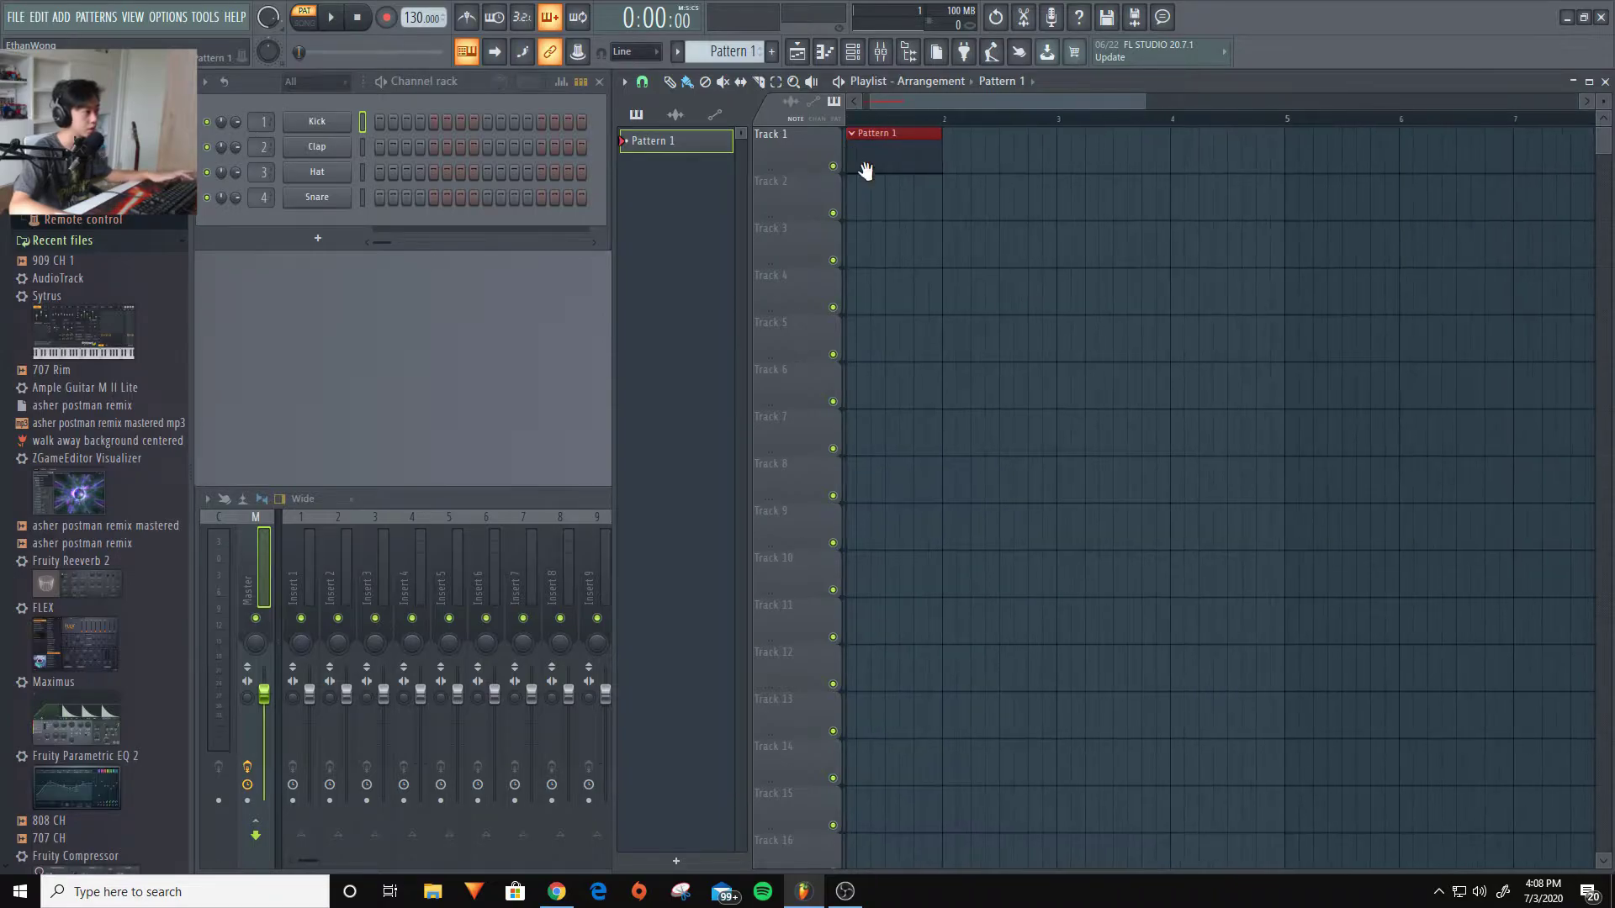
# Rename Pattern 1 to 'pattern 2'
pyautogui.click(772, 51)
pyautogui.write('pattern 2')
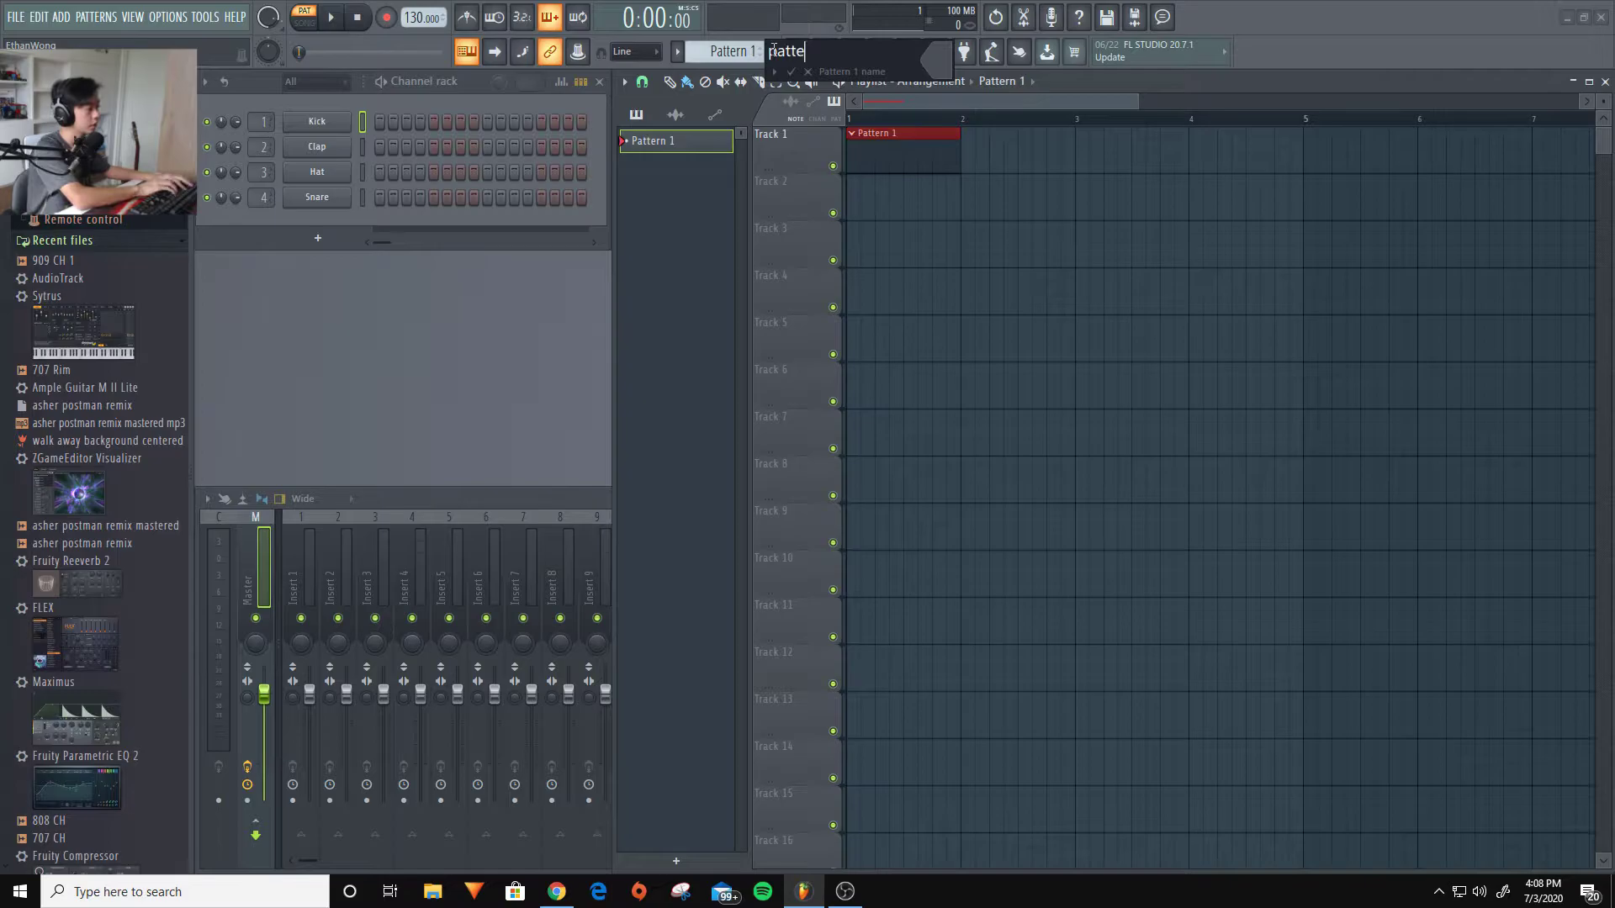
pyautogui.press('Return')
# Create a new pattern named 'pattern 3' and place it right after pattern 2 on Track 1
pyautogui.click(774, 53)
pyautogui.write('pa')
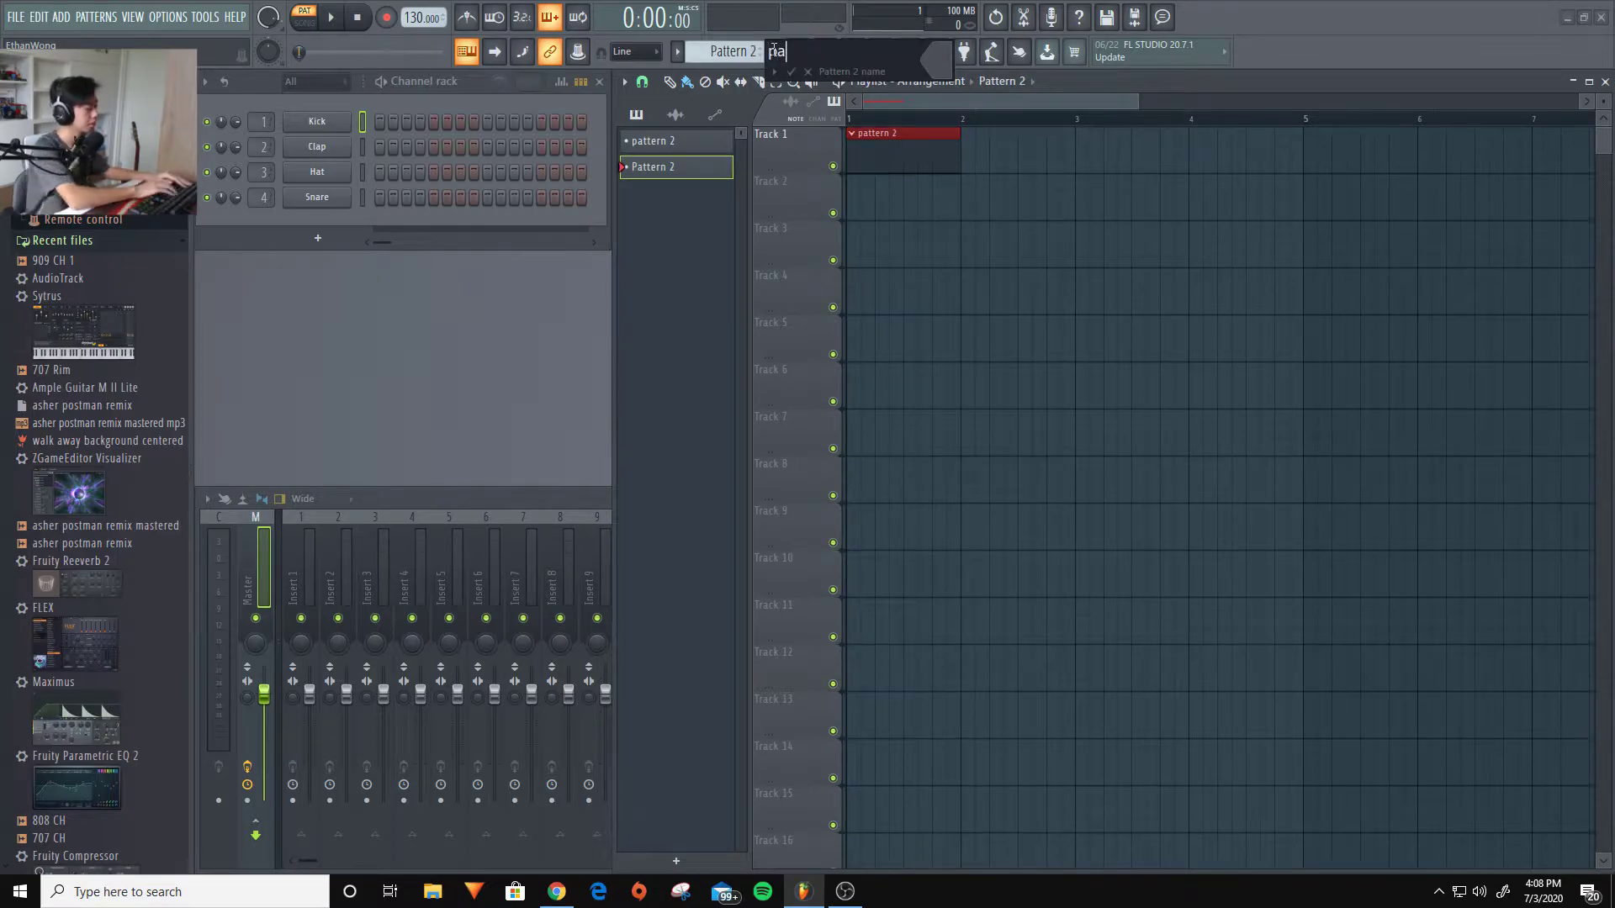
pyautogui.write('ttern 3')
pyautogui.press('Return')
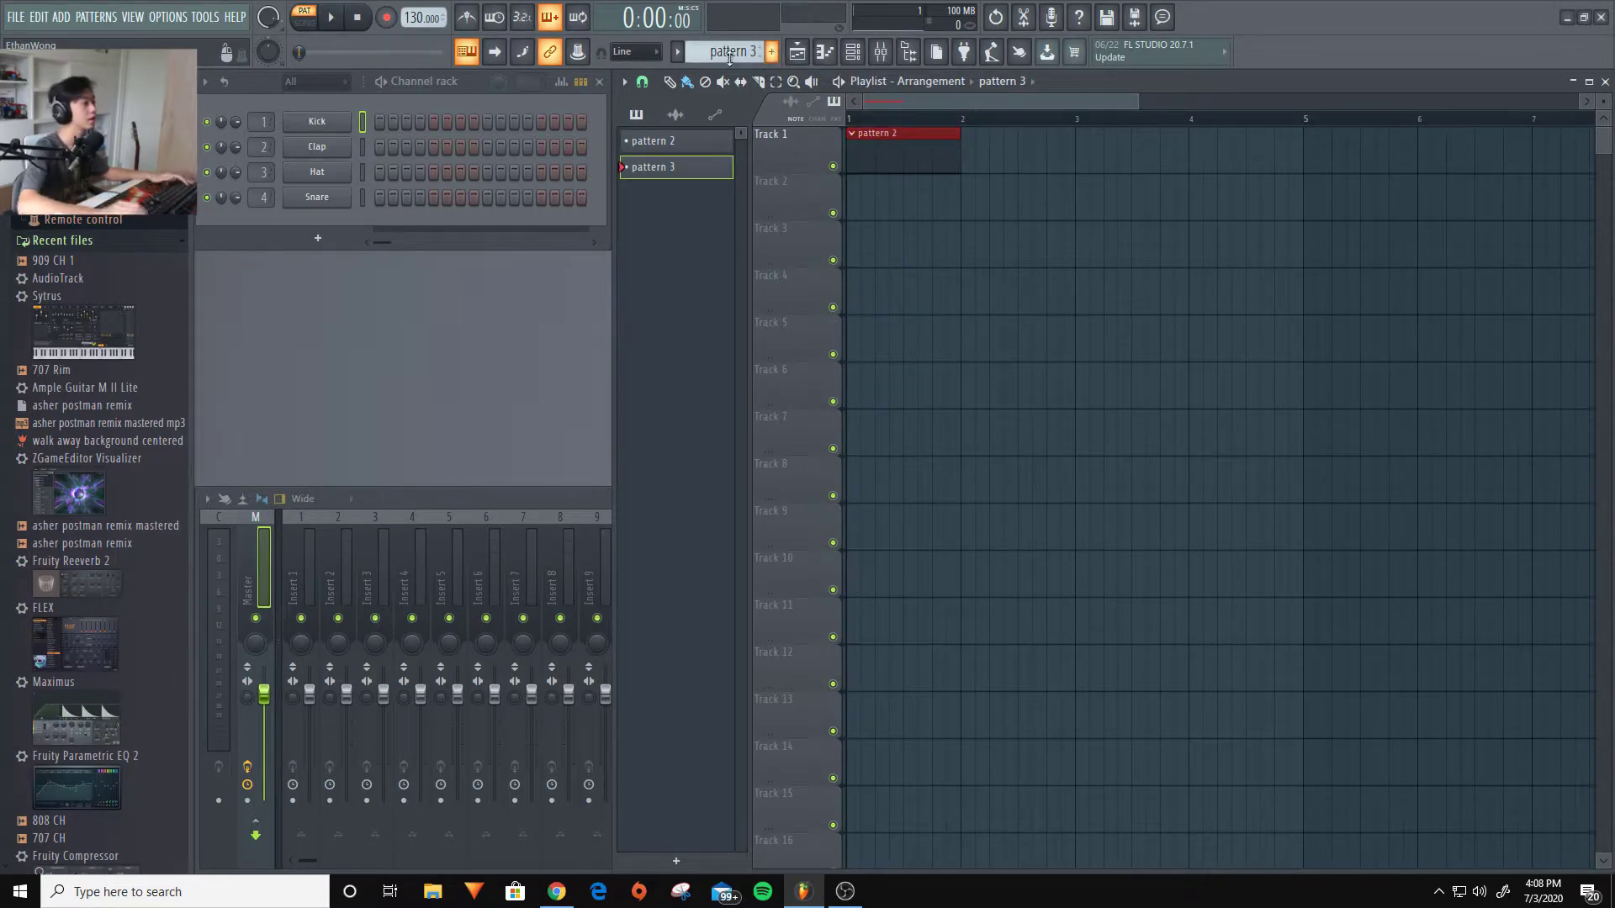
pyautogui.moveTo(695, 169); pyautogui.dragTo(974, 163)
pyautogui.scroll(-3, 995, 213)
pyautogui.scroll(4, 894, 213)
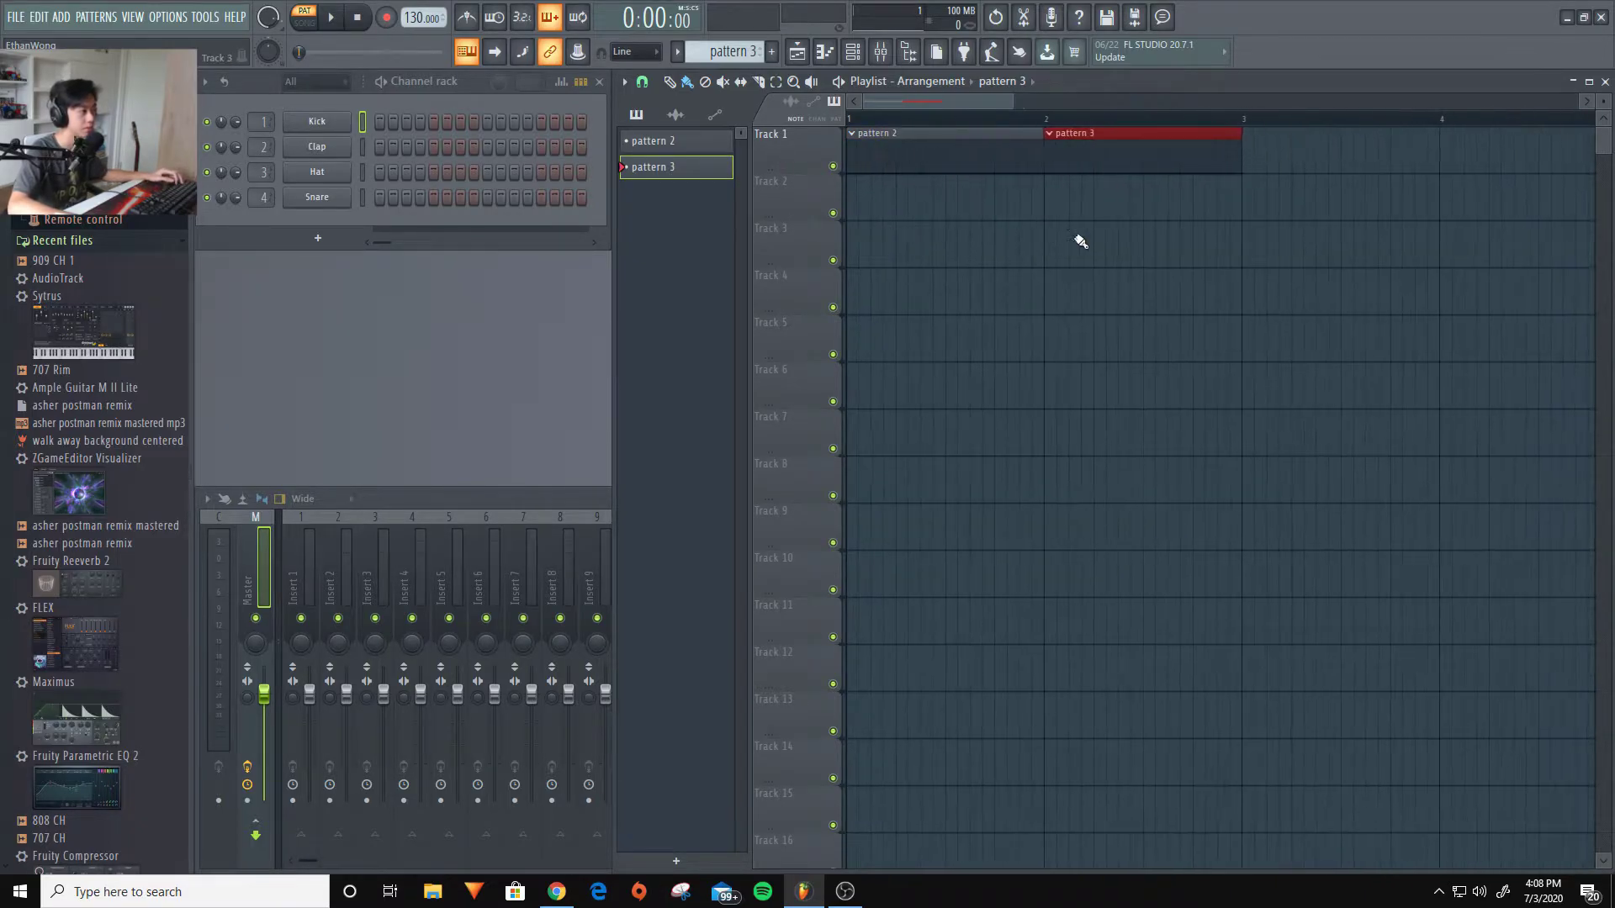
# Remove the stray extra pattern 3 clips from Tracks 3 and 6
pyautogui.click(1345, 246)
pyautogui.moveTo(1309, 379); pyautogui.dragTo(1334, 380)
pyautogui.scroll(-3, 1164, 674)
pyautogui.rightClick(1018, 387)
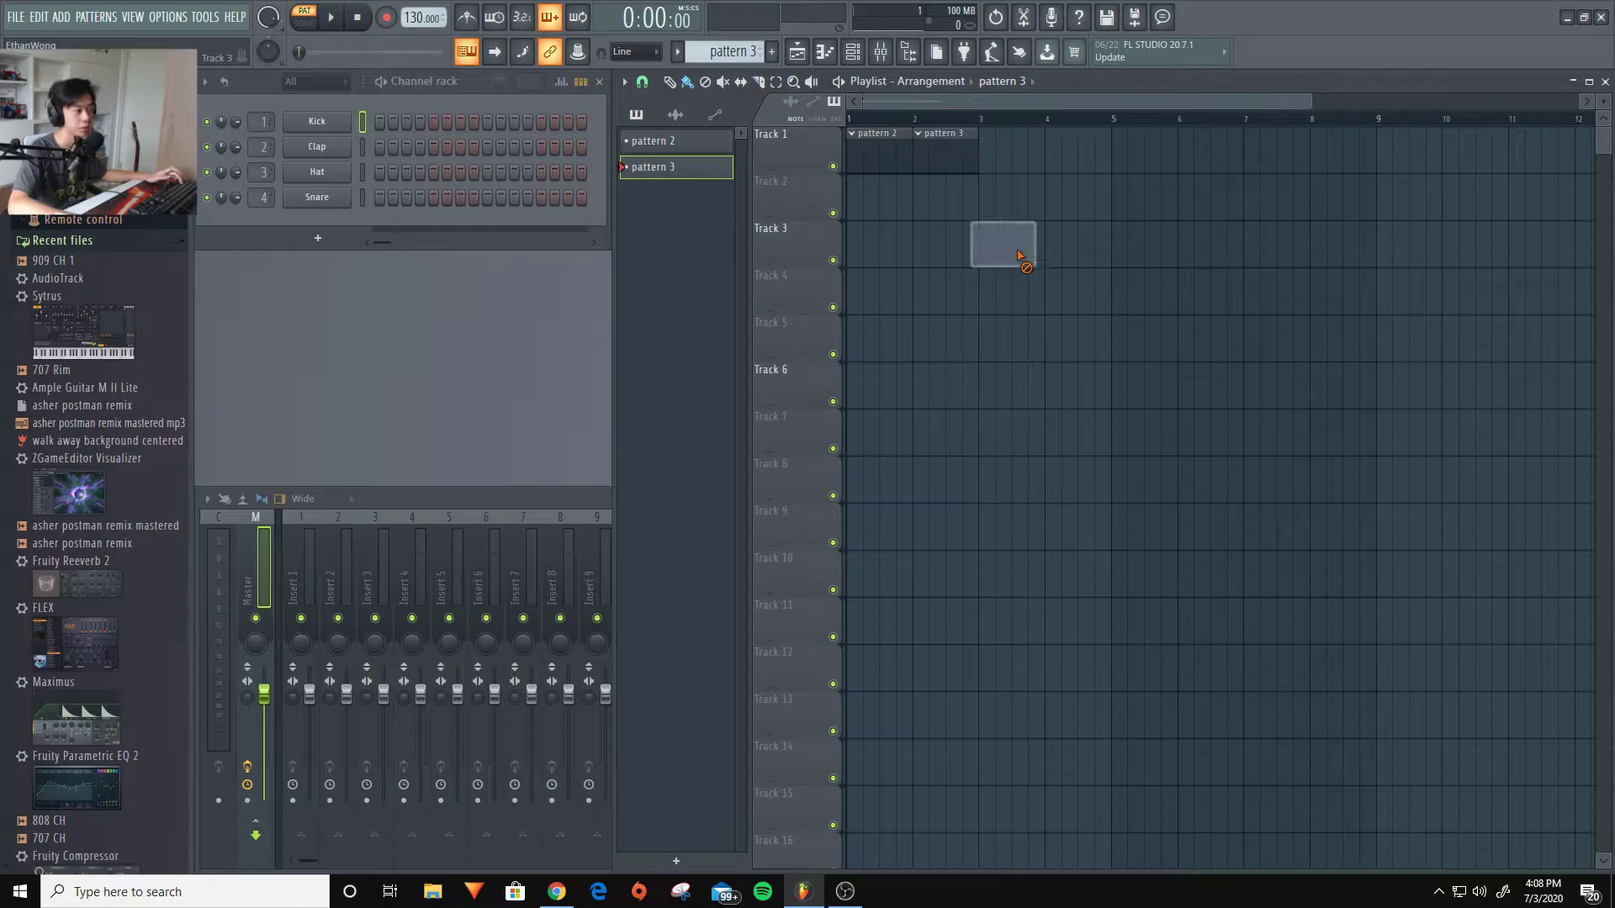
pyautogui.rightClick(1020, 245)
# Switch to song mode and play the arrangement from the start, then stop
pyautogui.press('l')
pyautogui.press('space')
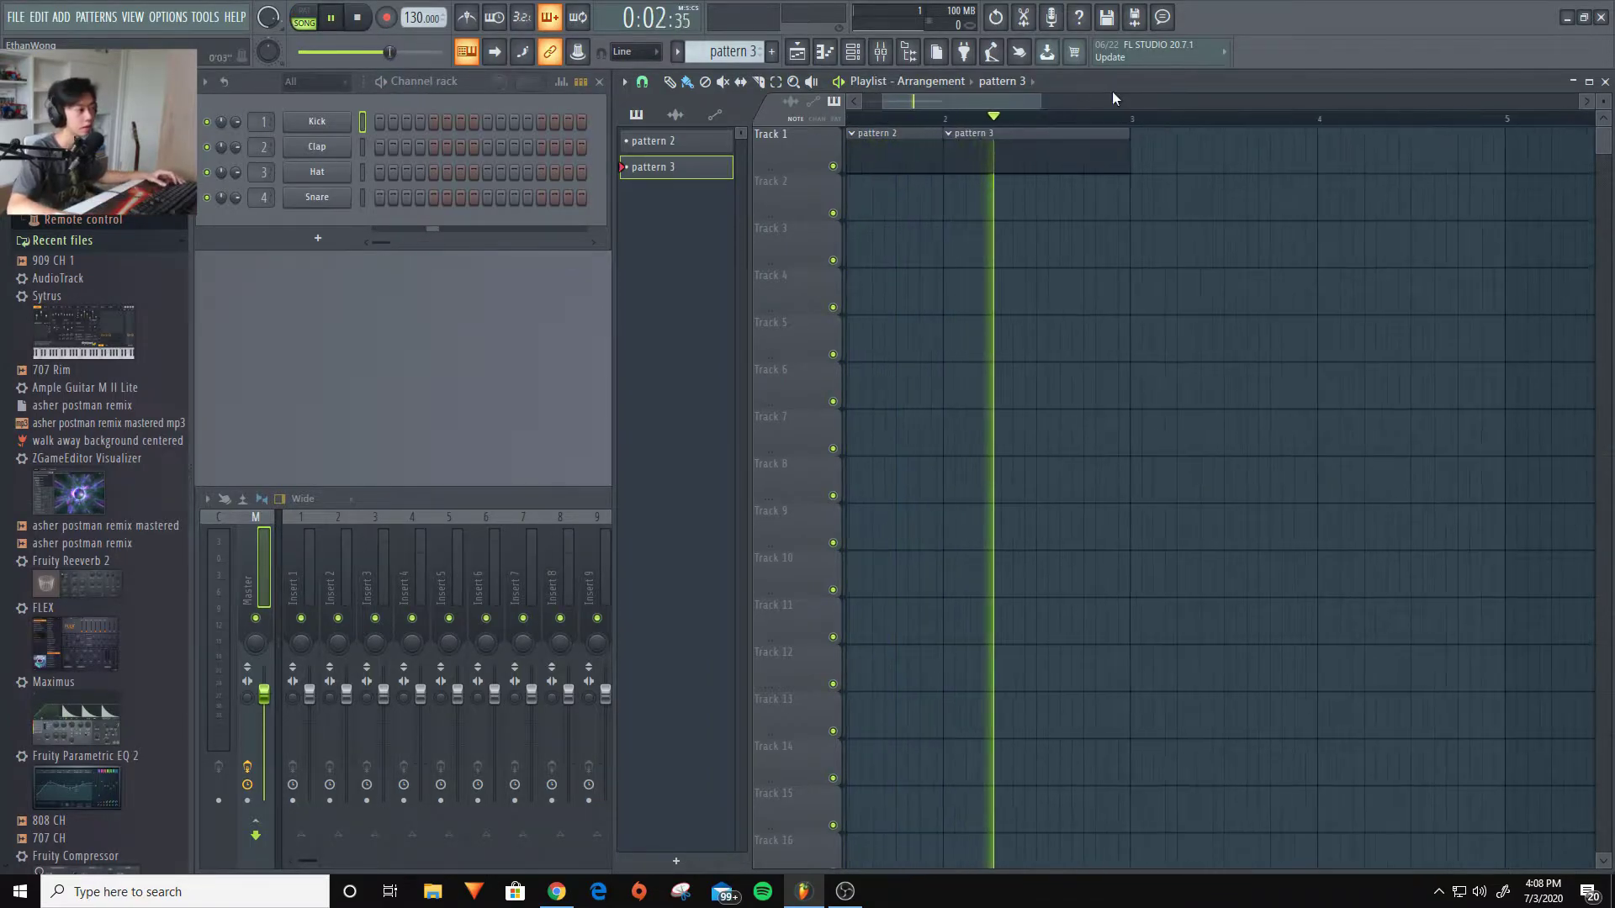
pyautogui.scroll(3, 1129, 155)
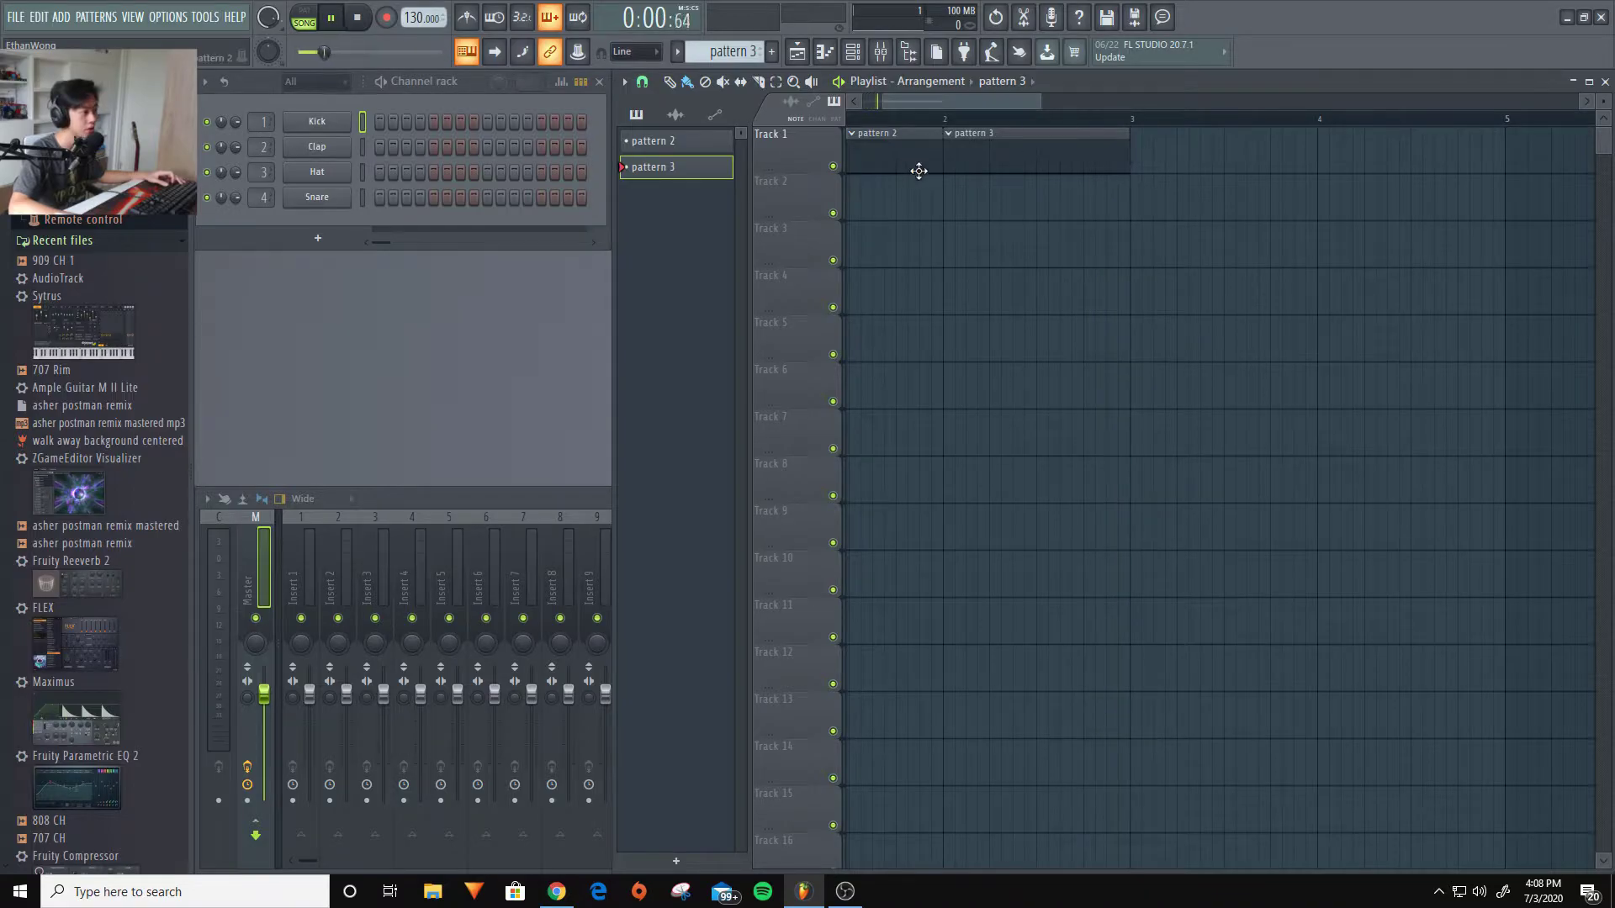
pyautogui.scroll(-3, 1250, 219)
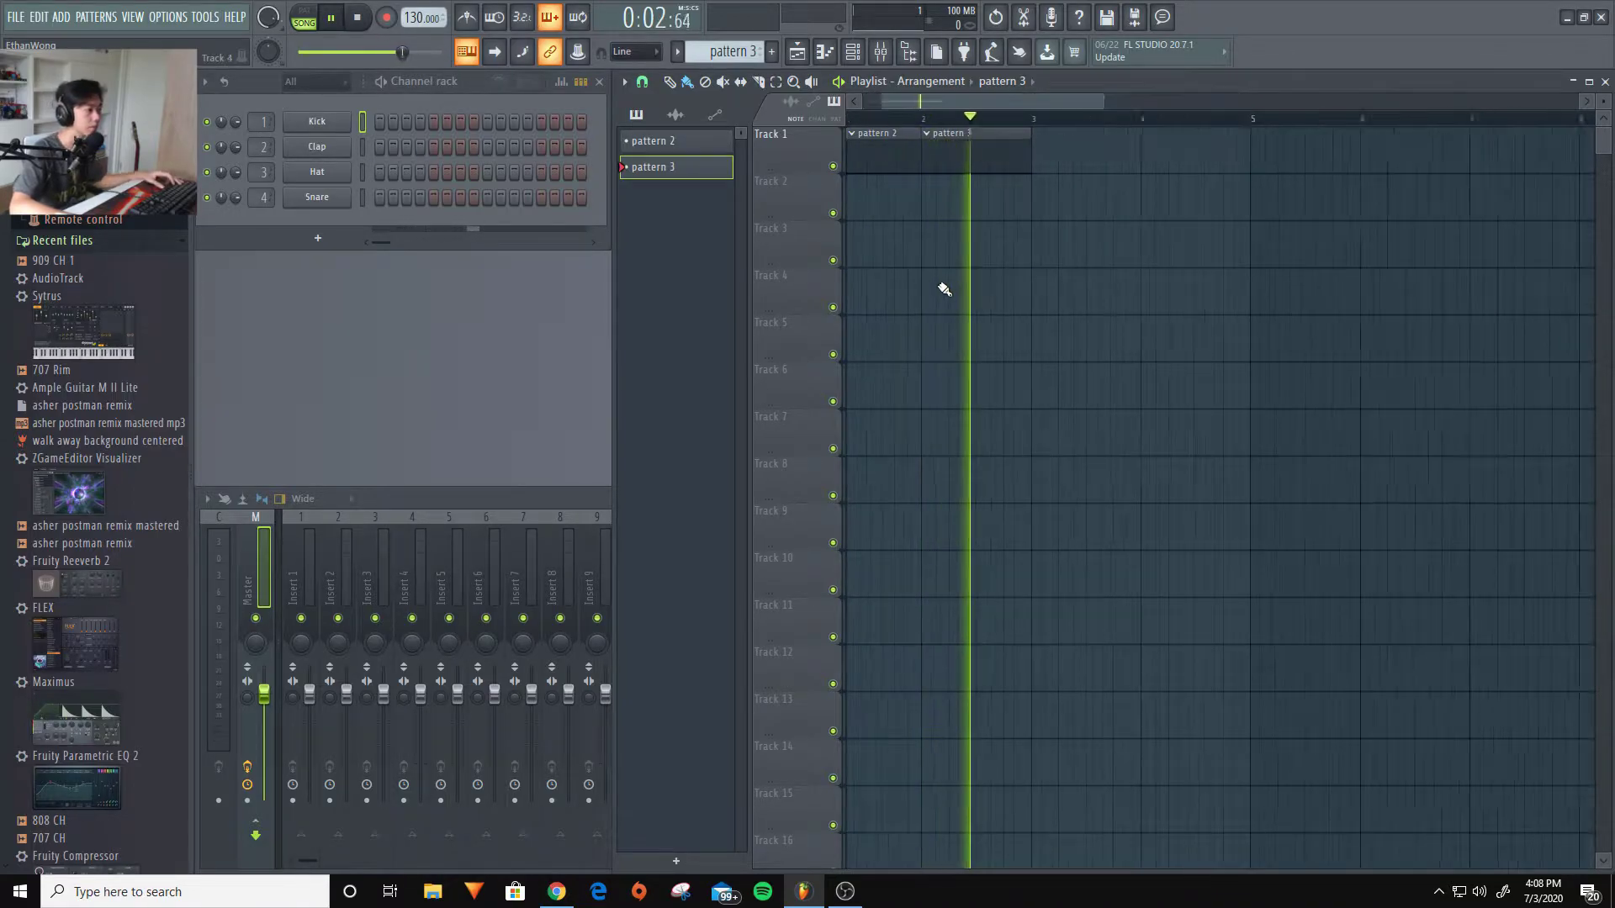
pyautogui.scroll(2, 1312, 386)
pyautogui.press('space')
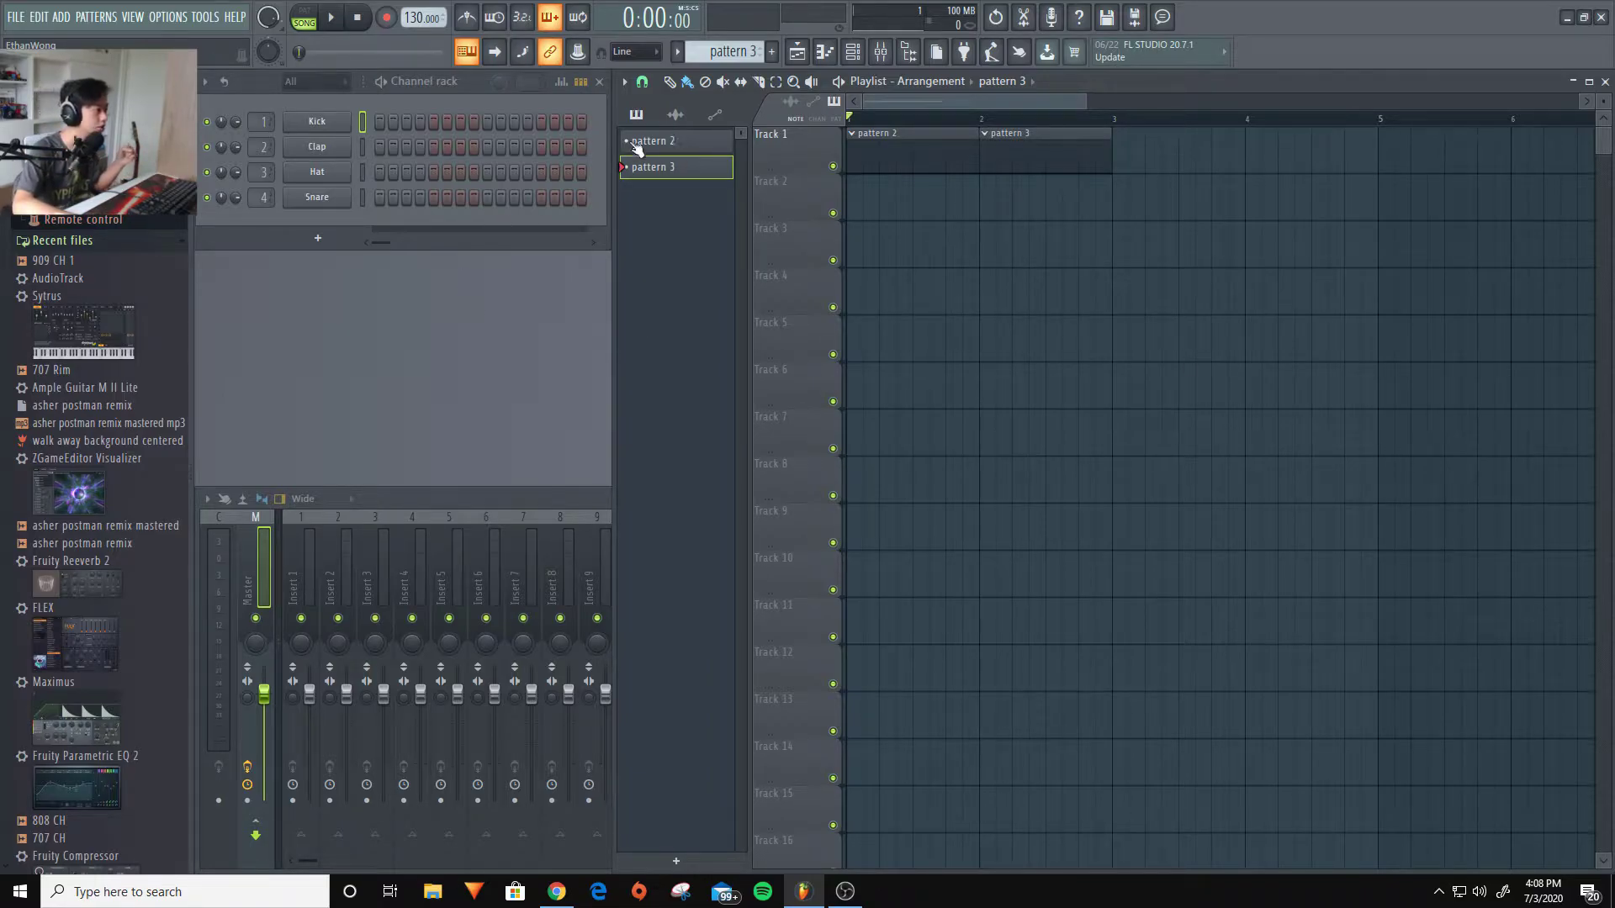
# Drop the 707 Kick sample from Packs > Drums > Kicks onto Track 7
pyautogui.click(128, 248)
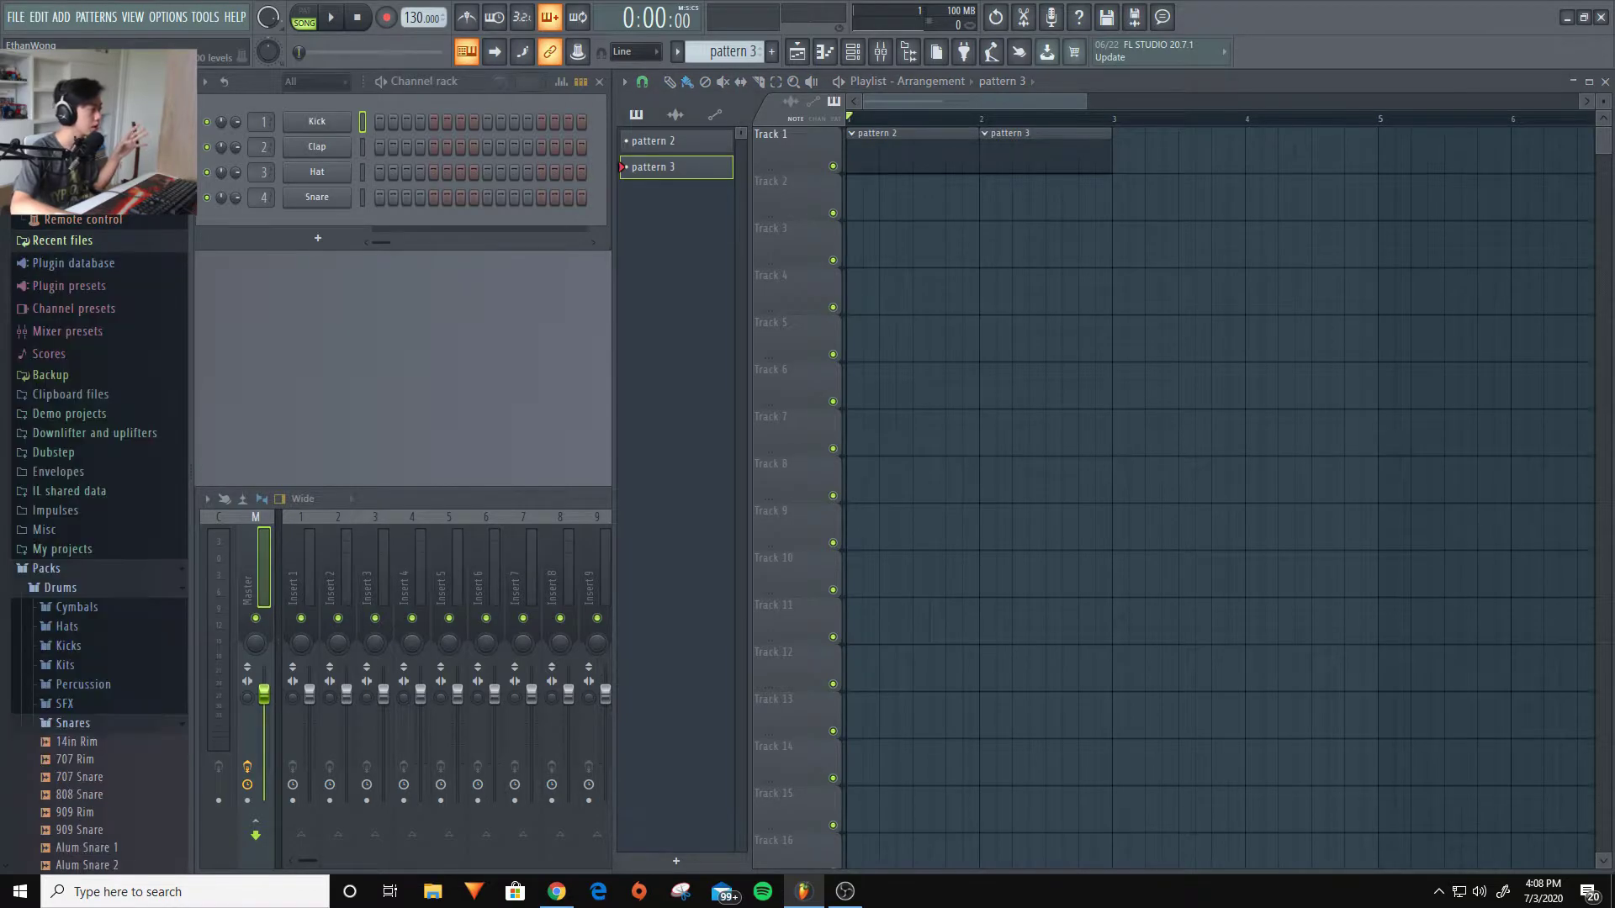
pyautogui.scroll(-2, 117, 496)
pyautogui.click(114, 632)
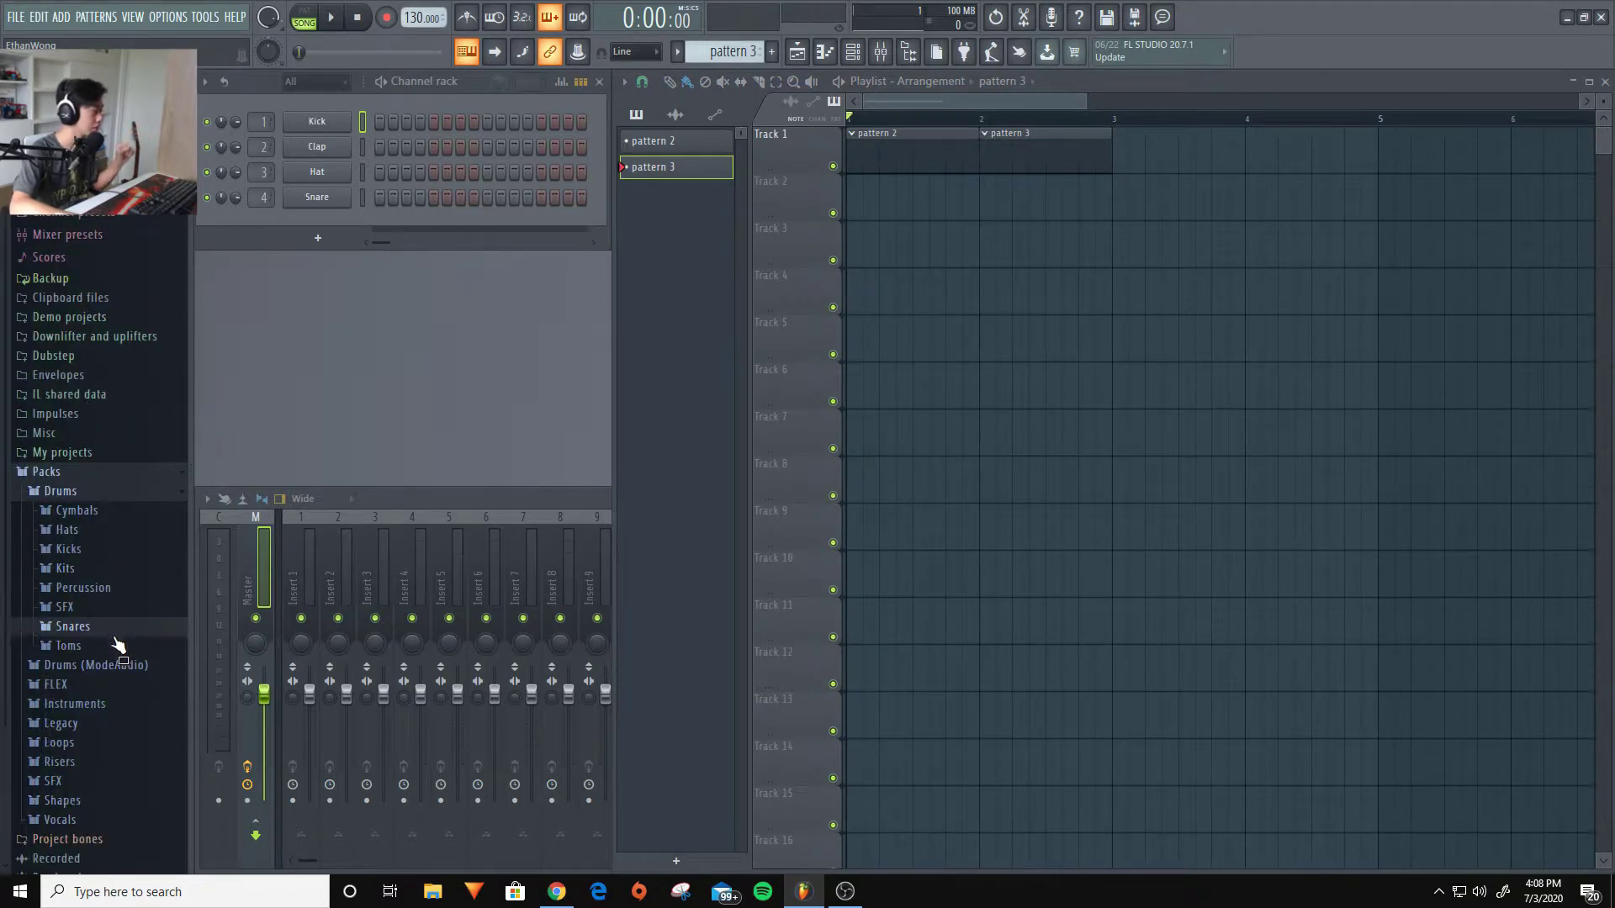
pyautogui.click(68, 549)
pyautogui.moveTo(109, 455); pyautogui.dragTo(849, 446)
# Paint three more 707 Kick copies along Track 7 while auditioning playback
pyautogui.scroll(-1, 1284, 516)
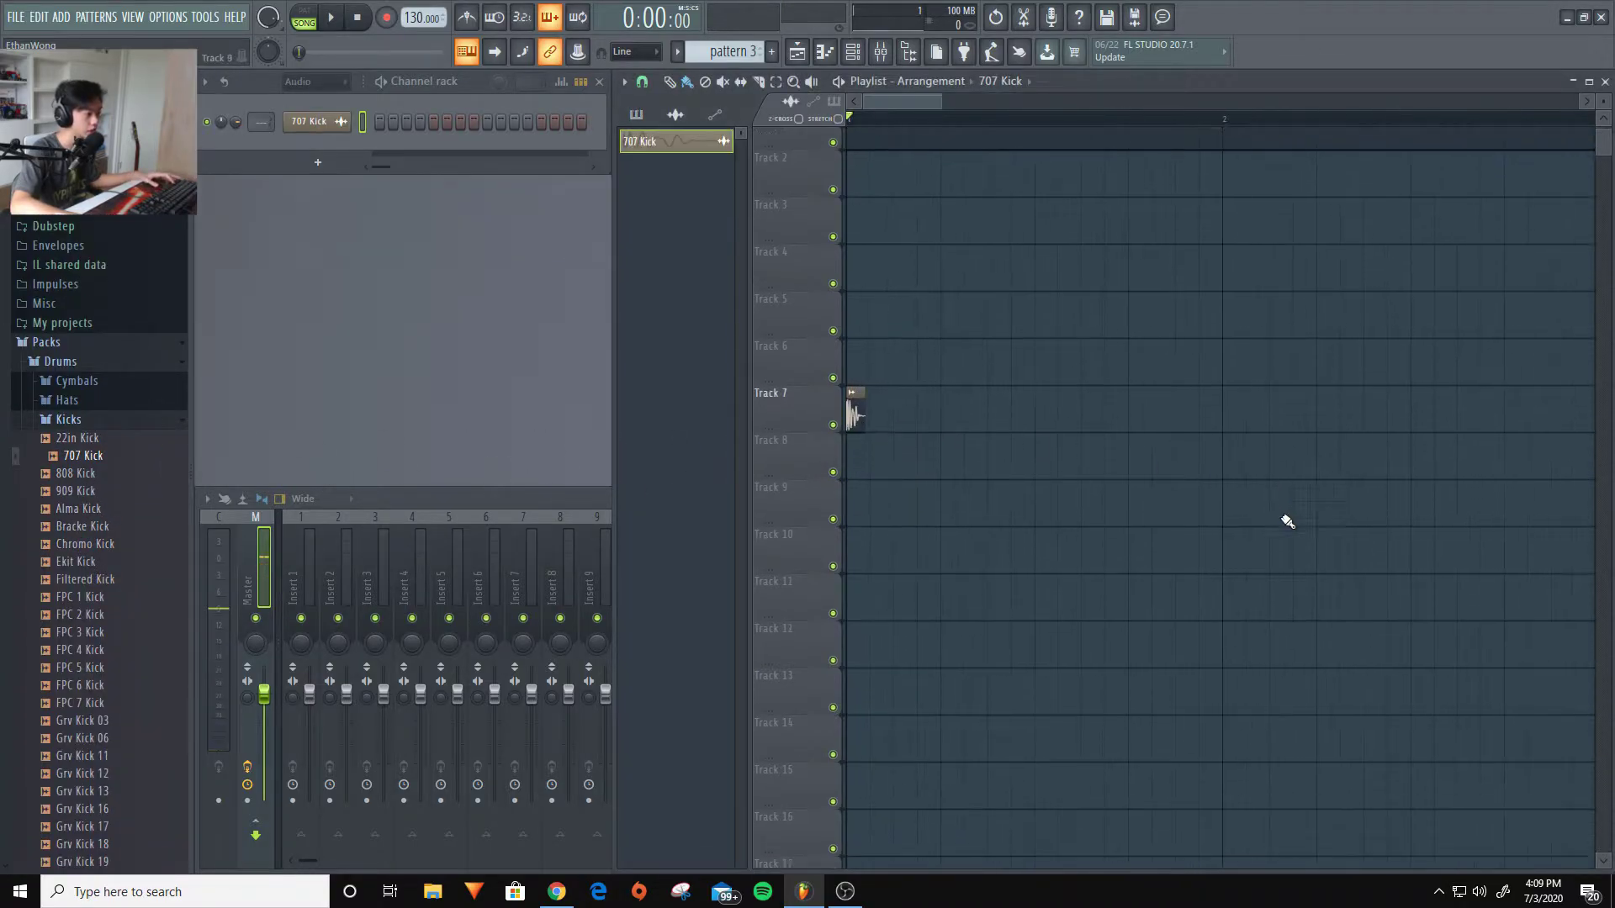
pyautogui.scroll(2, 1283, 515)
pyautogui.press('space')
pyautogui.click(944, 388)
pyautogui.click(1075, 391)
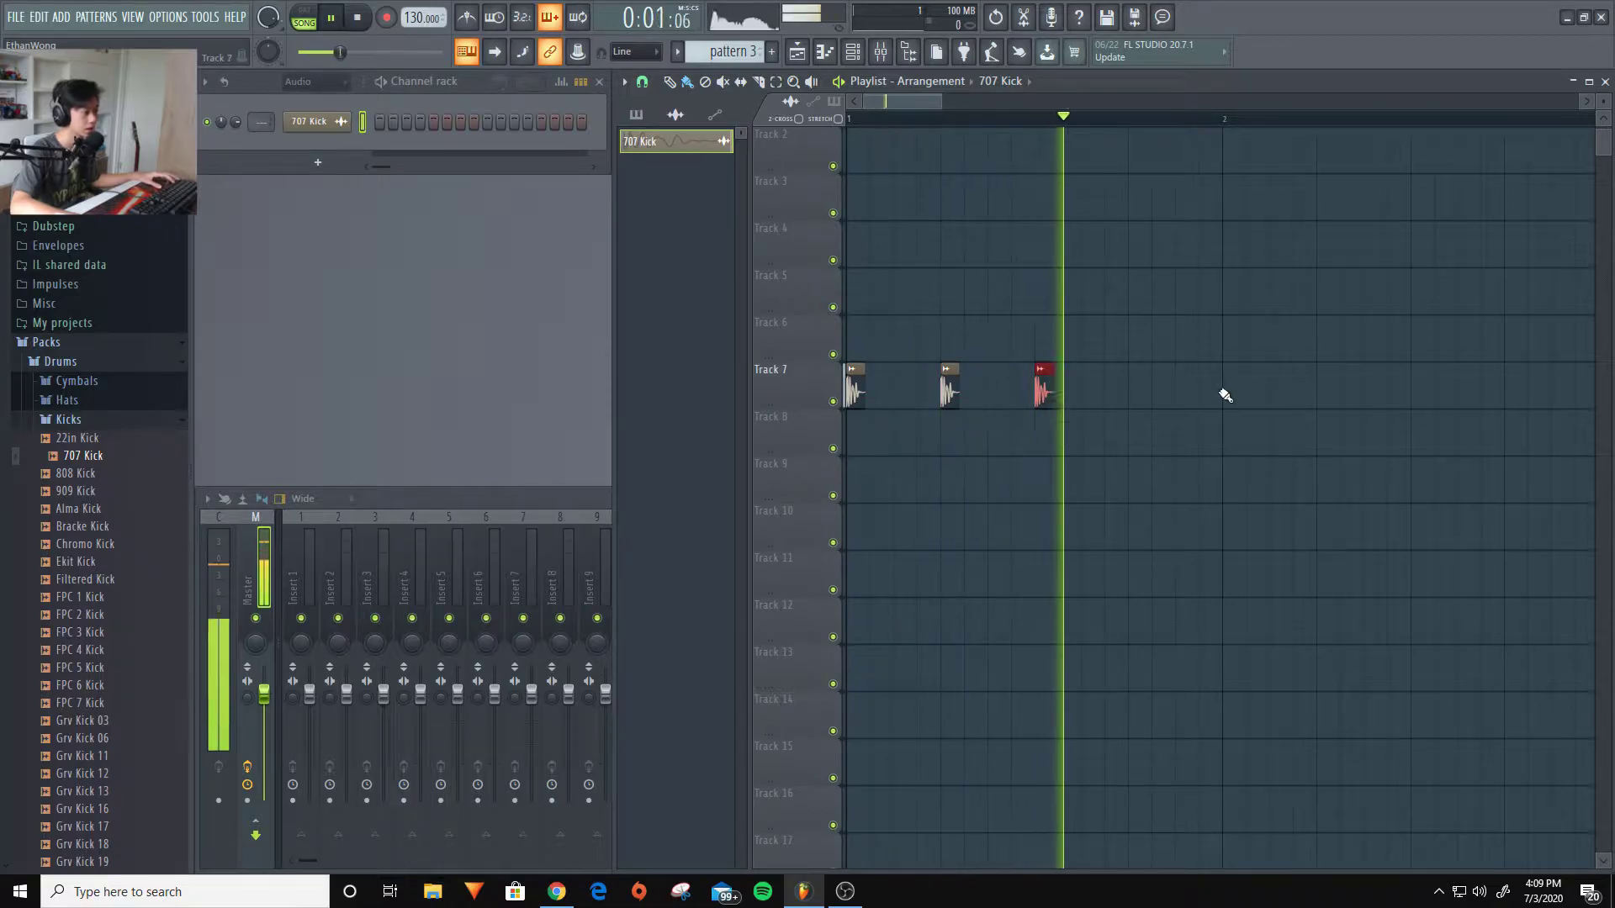
pyautogui.click(1136, 389)
pyautogui.press('space')
pyautogui.scroll(-3, 1031, 348)
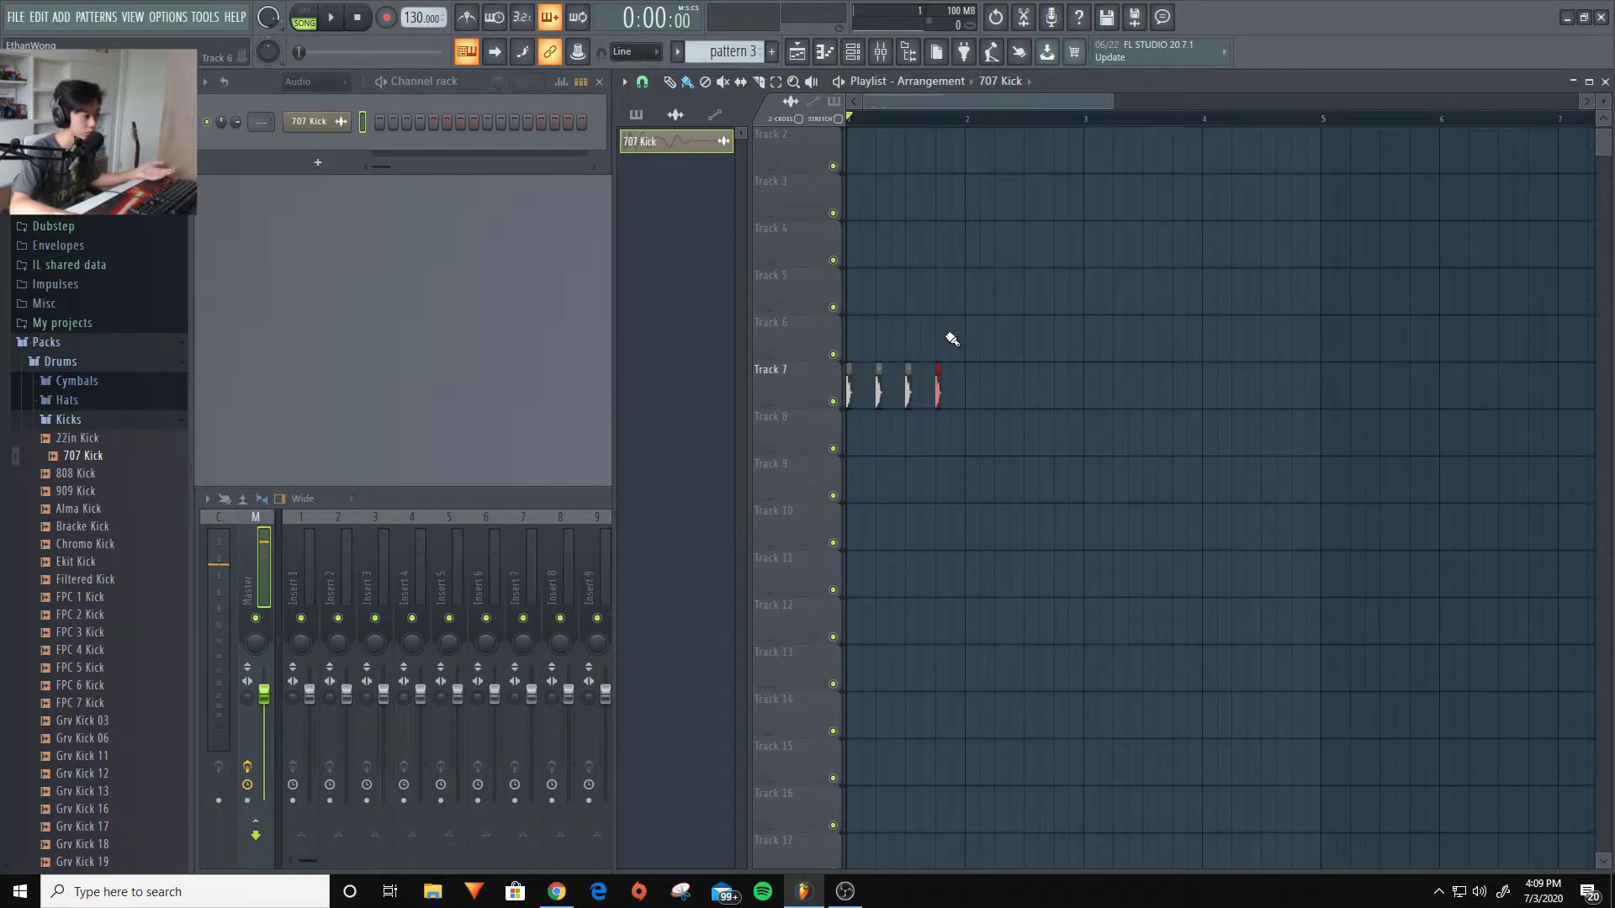
pyautogui.scroll(3, 926, 420)
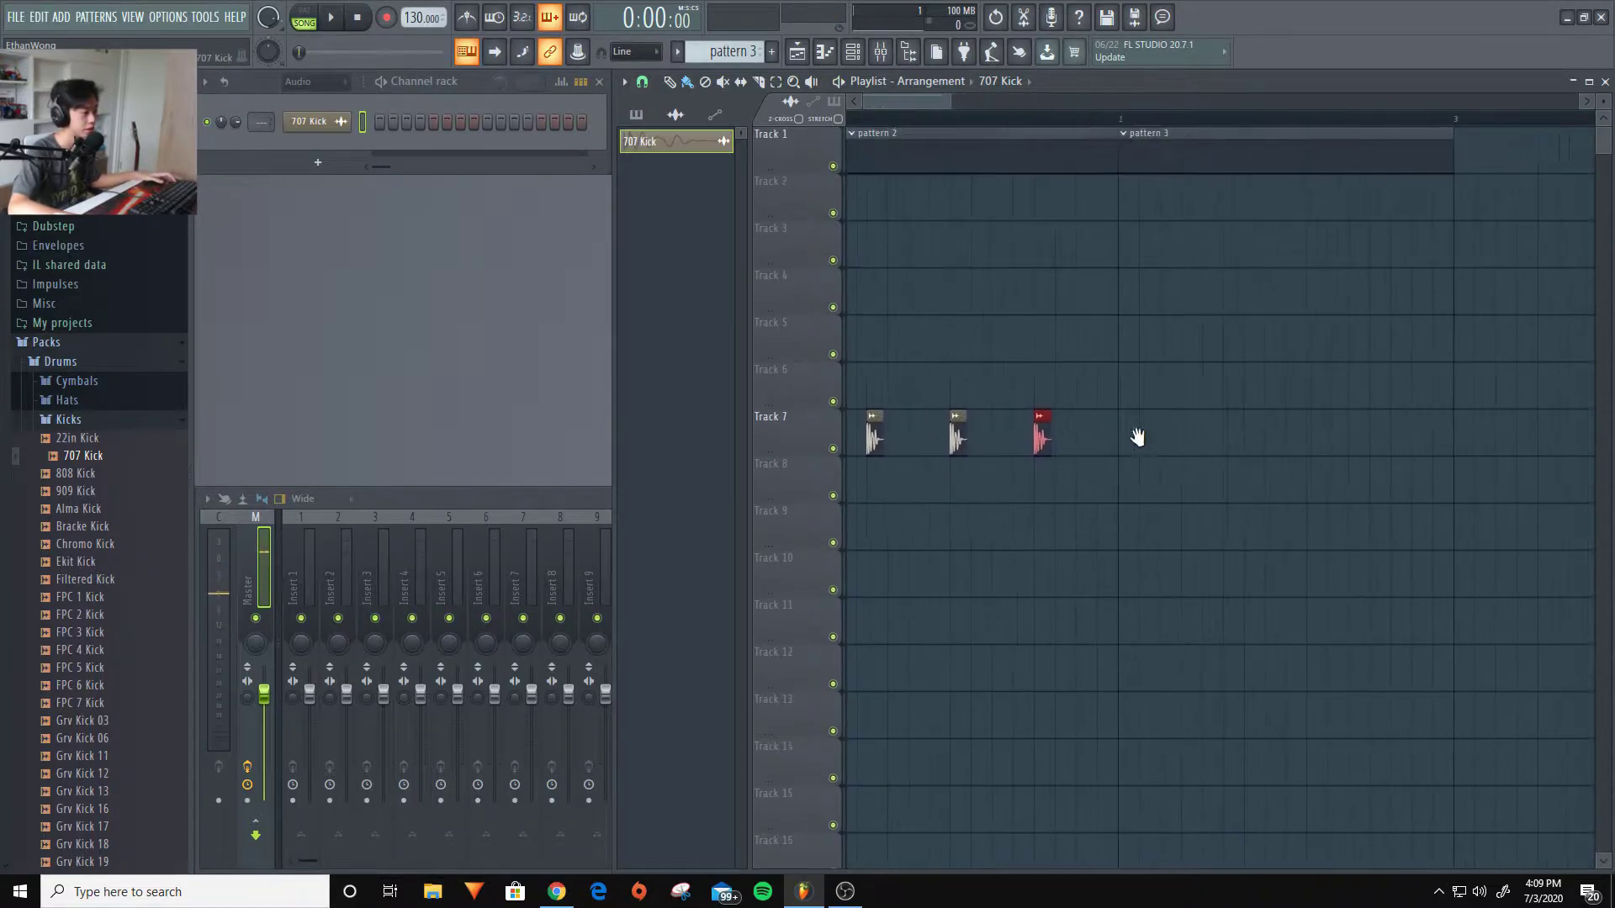
pyautogui.scroll(-3, 952, 409)
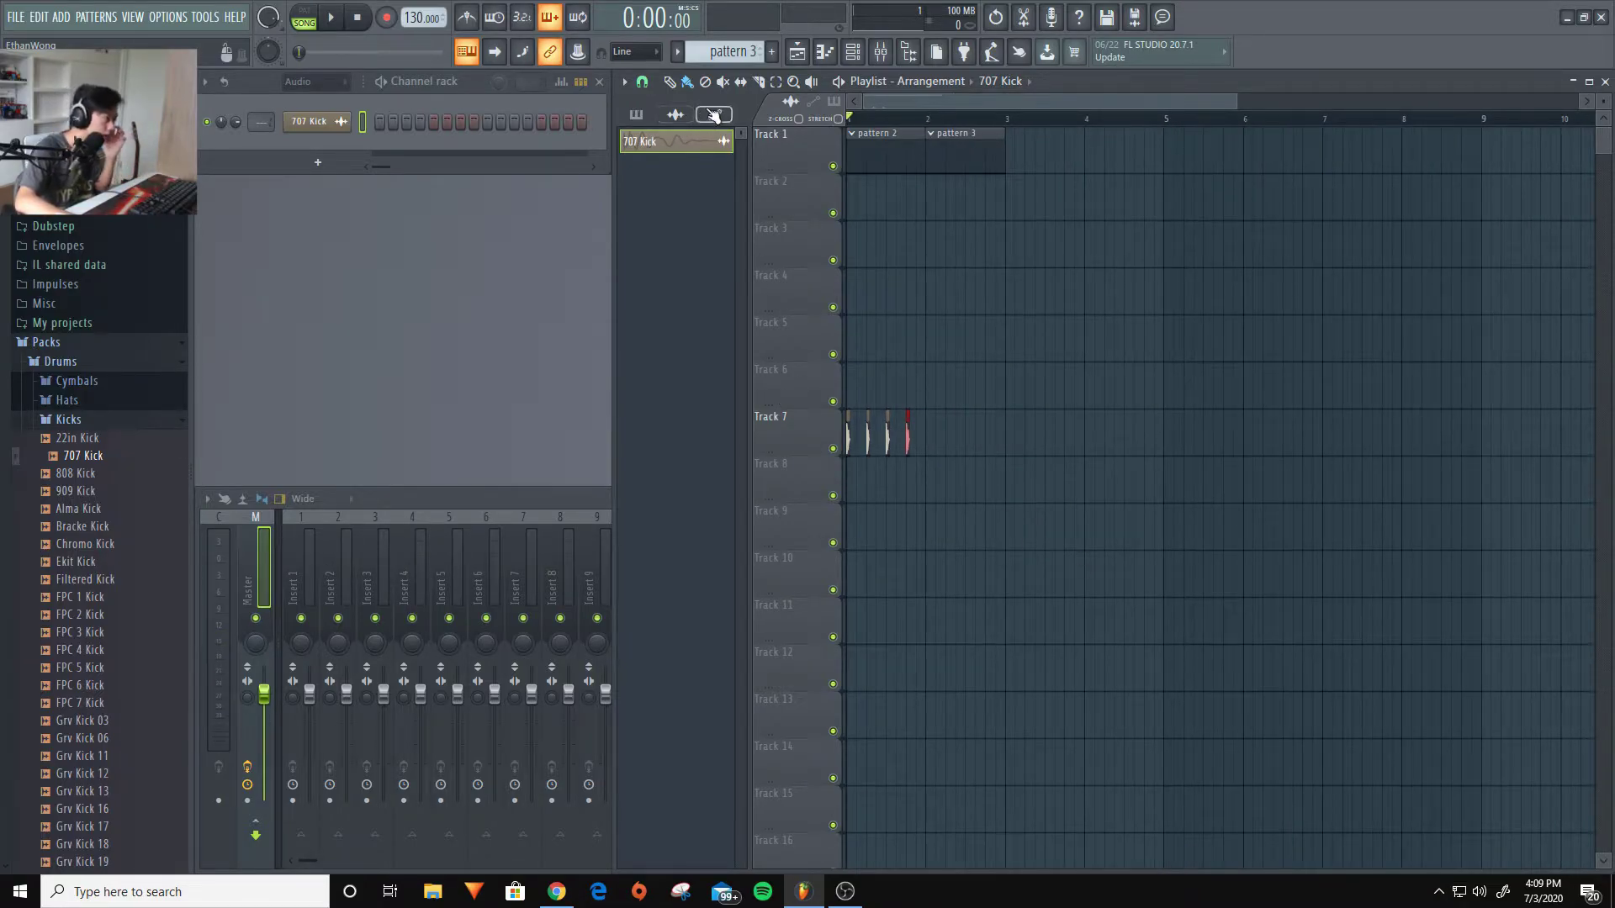
# Set the playlist clip picker to list patterns instead of audio clips
pyautogui.click(675, 115)
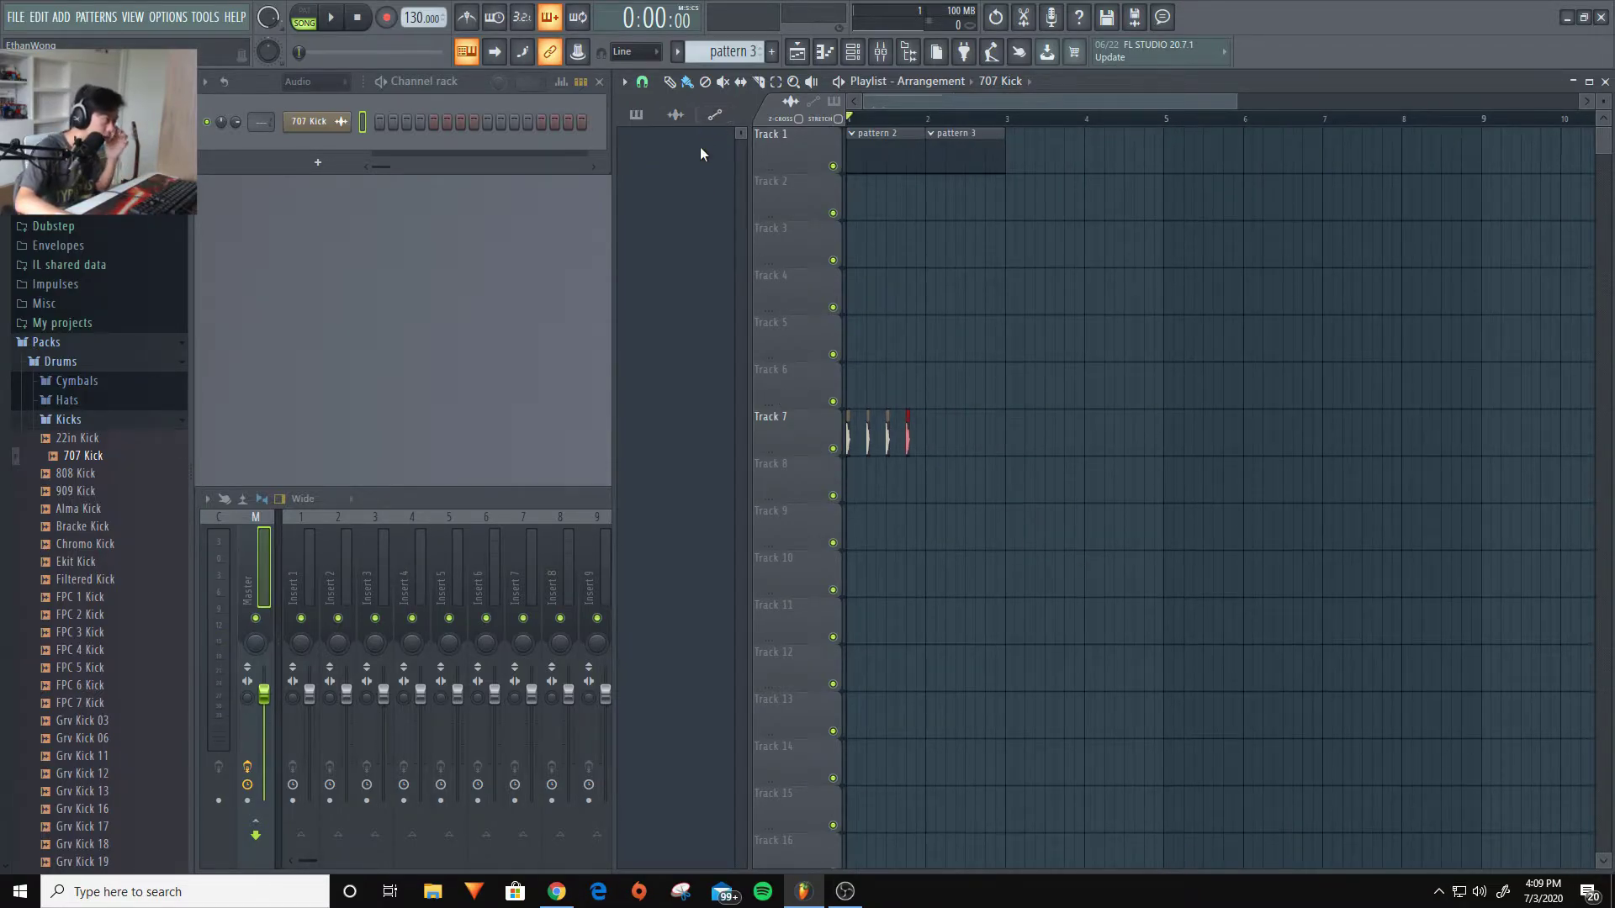
pyautogui.click(636, 115)
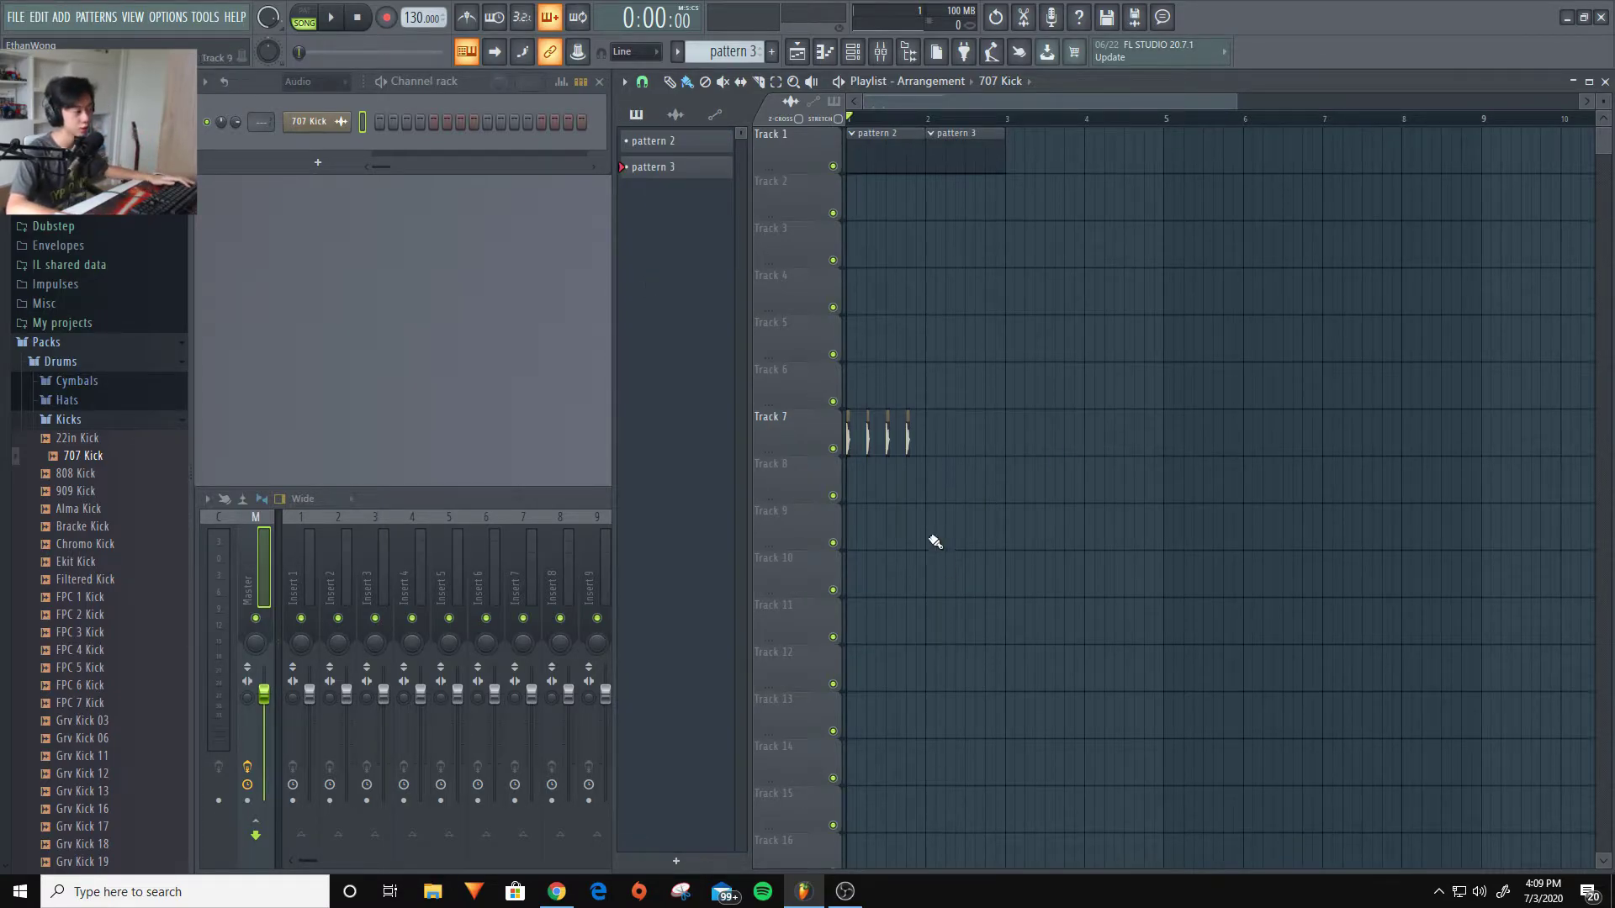
pyautogui.keyDown('ctrl'); pyautogui.scroll(4, 913, 545); pyautogui.keyUp('ctrl')
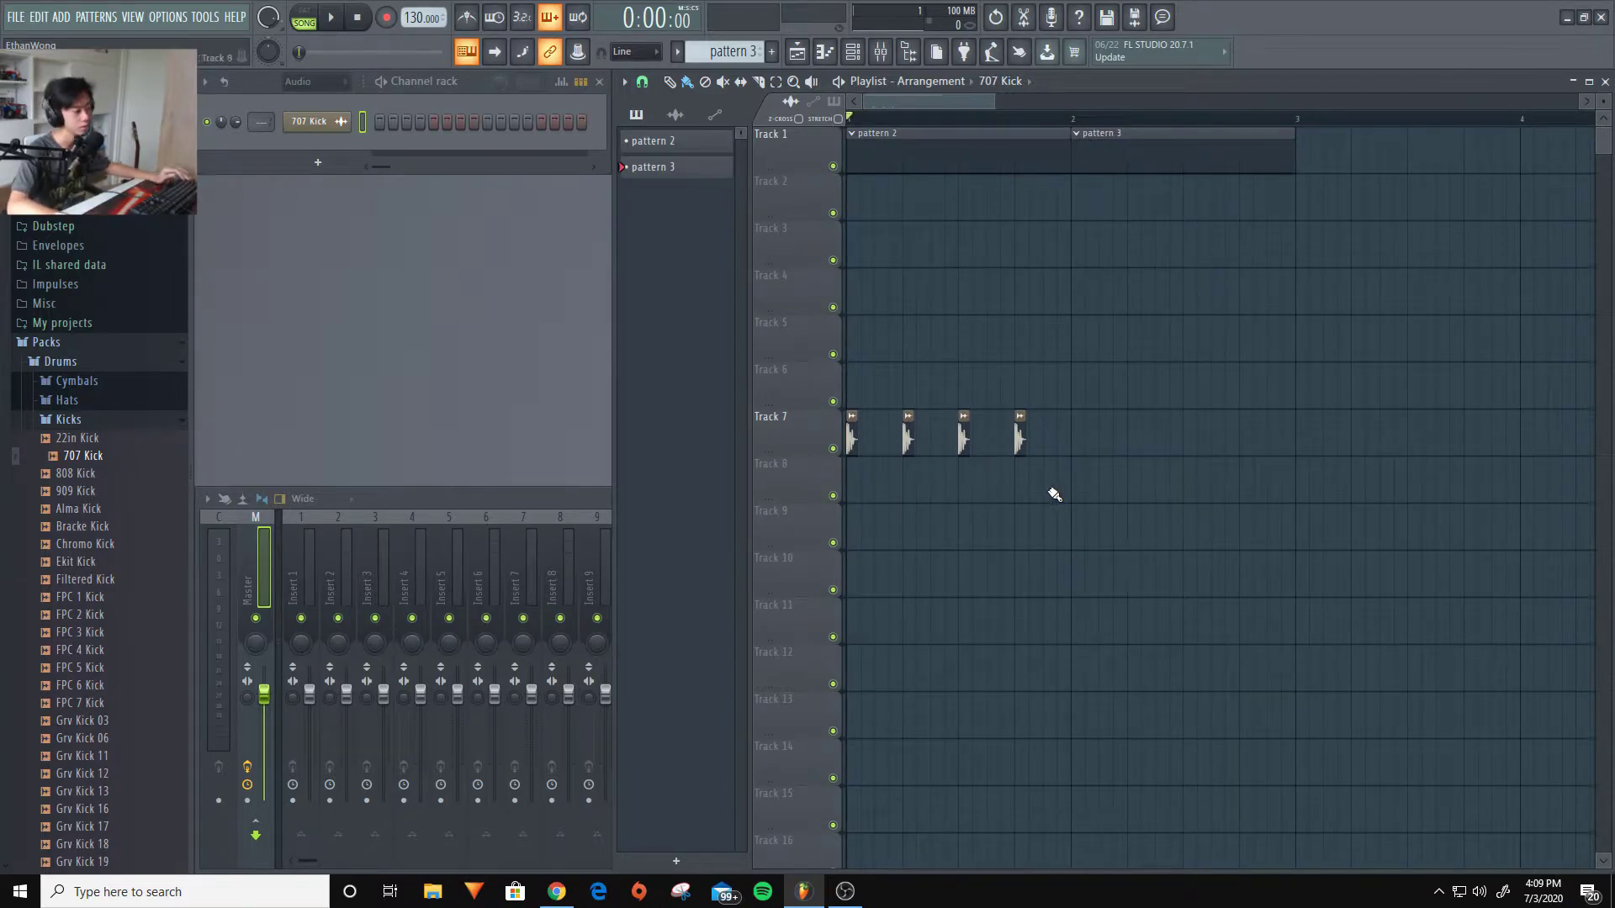
pyautogui.keyDown('ctrl'); pyautogui.scroll(-4, 1049, 480); pyautogui.keyUp('ctrl')
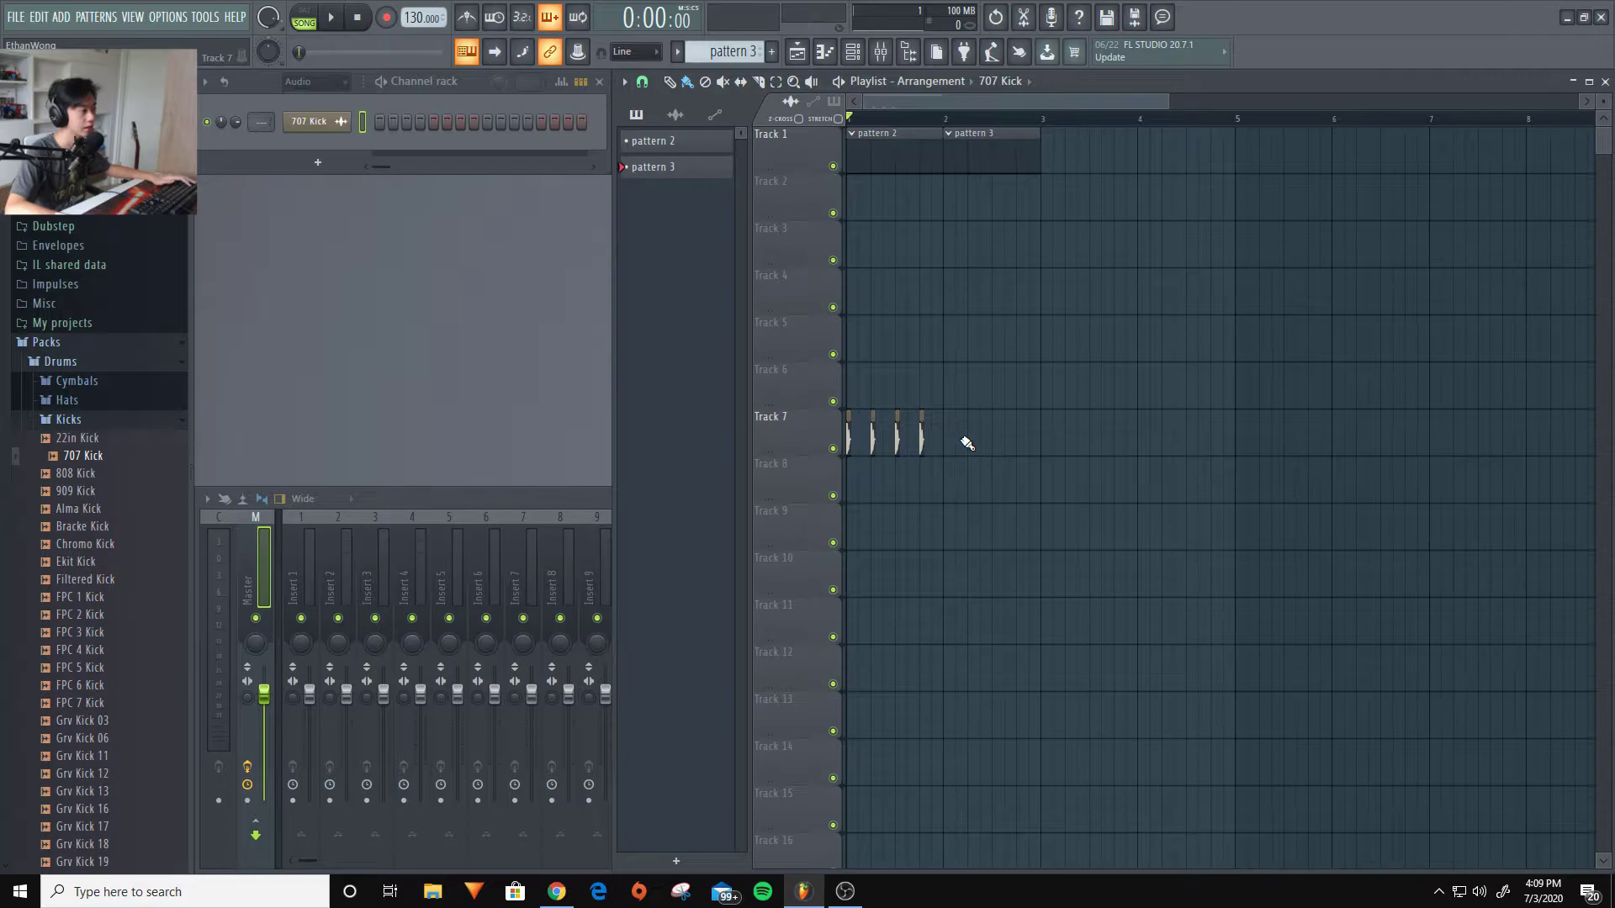
pyautogui.keyDown('ctrl'); pyautogui.scroll(4, 857, 499); pyautogui.keyUp('ctrl')
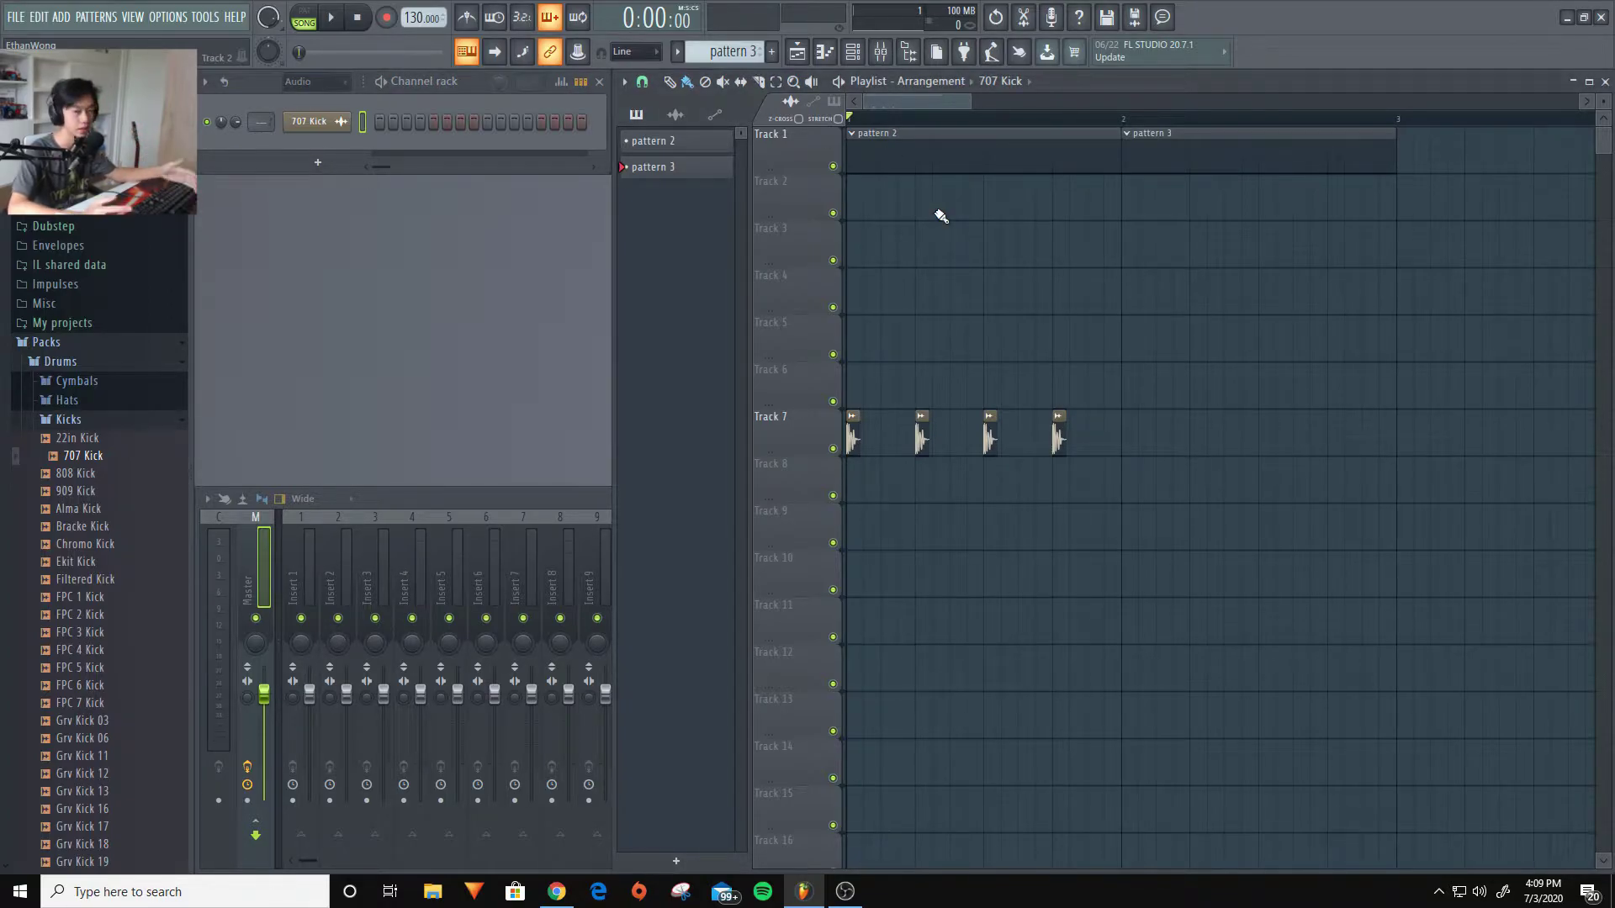
# Set the channel rack filter from Audio to All and collapse the Drums folder in the Browser
pyautogui.click(308, 81)
pyautogui.click(308, 99)
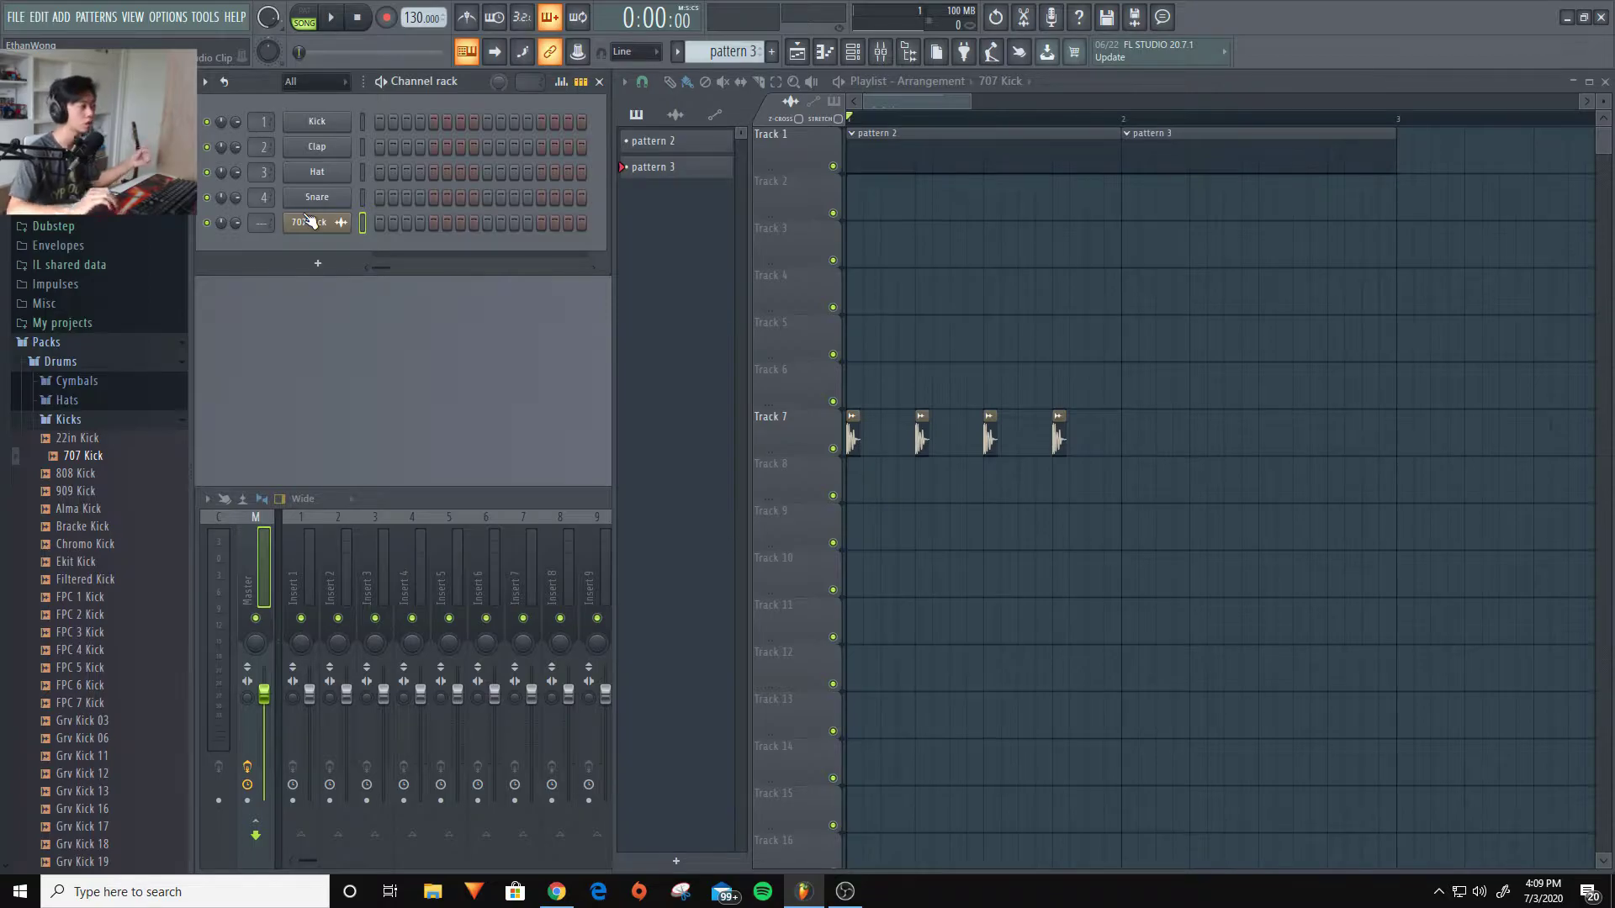
pyautogui.click(135, 363)
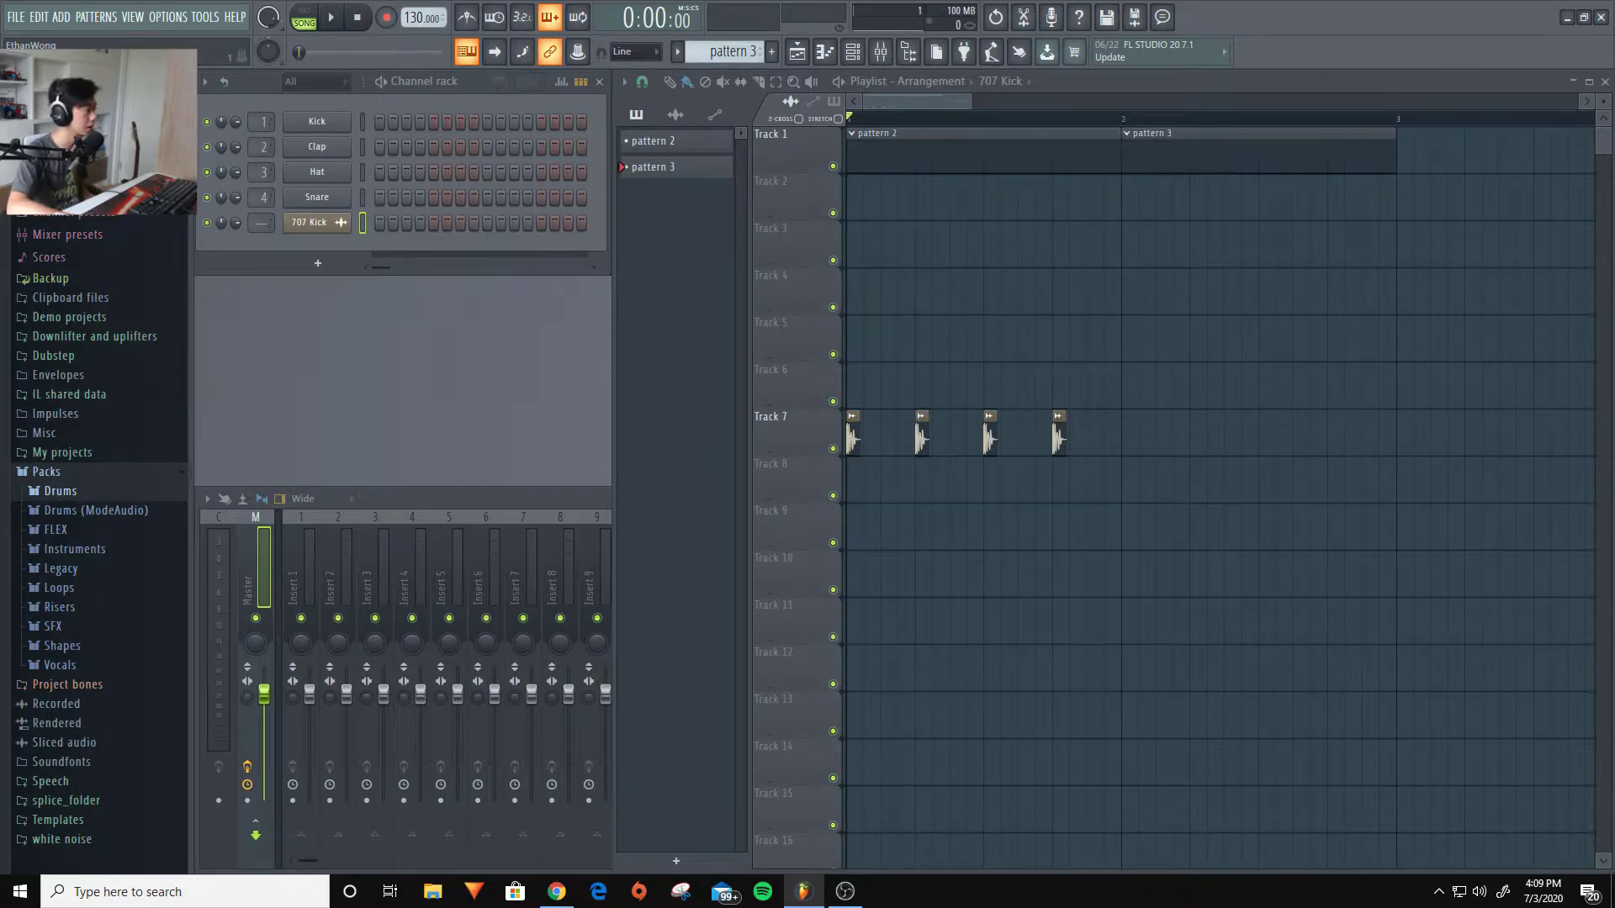
pyautogui.scroll(10, 99, 545)
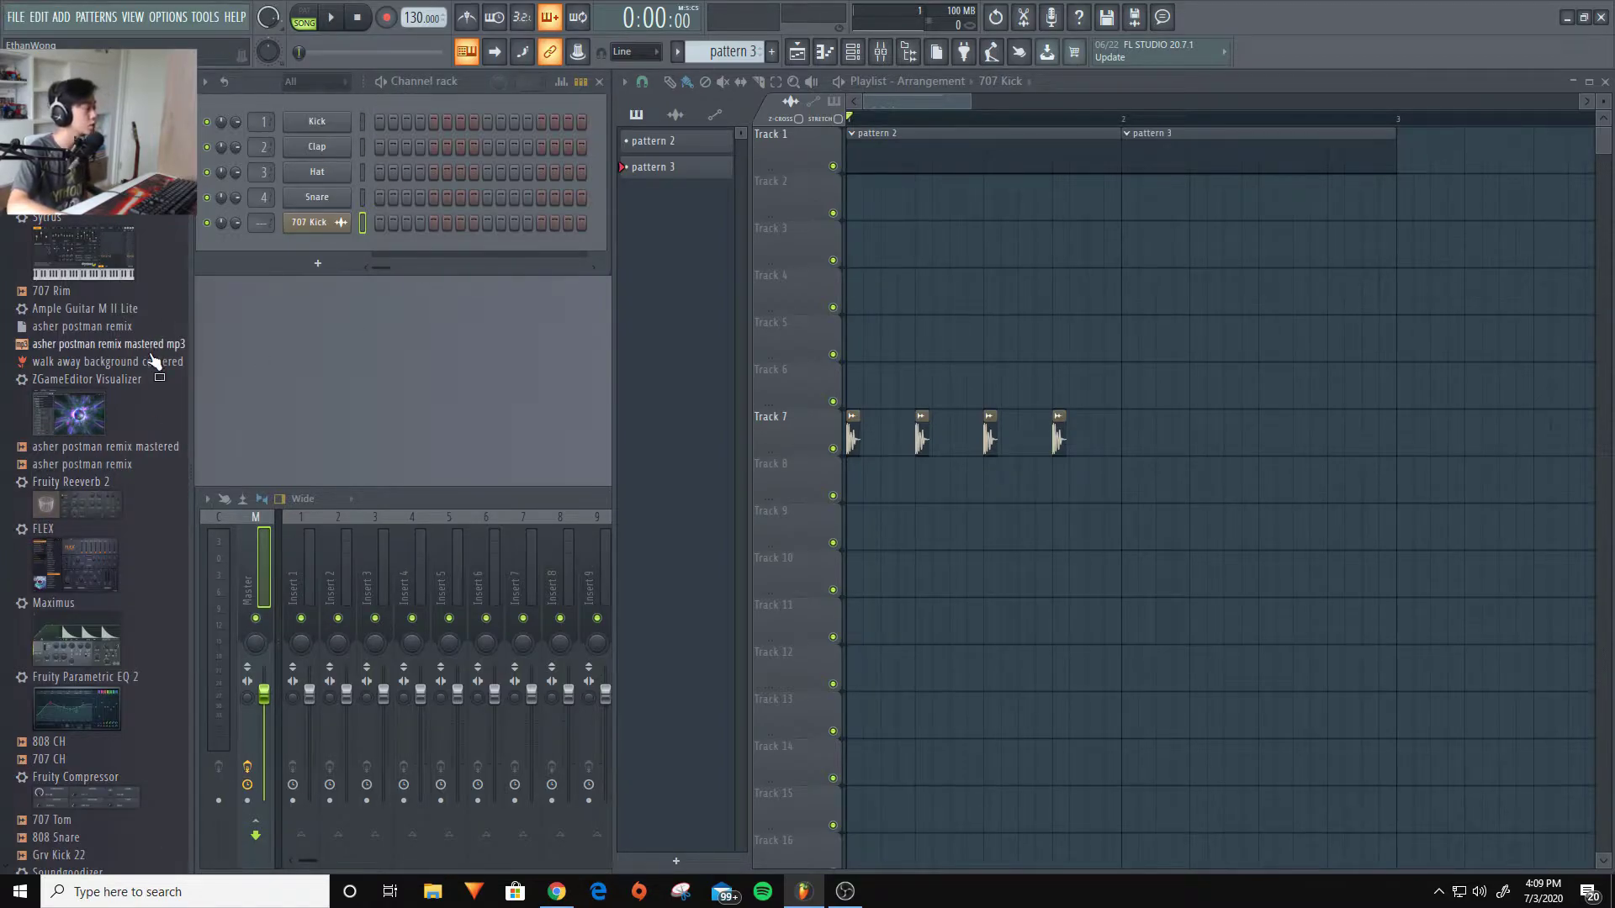
# Add a Sytrus instrument to the channel rack, then return to the playlist and select pattern 2
pyautogui.moveTo(84, 256); pyautogui.dragTo(307, 244)
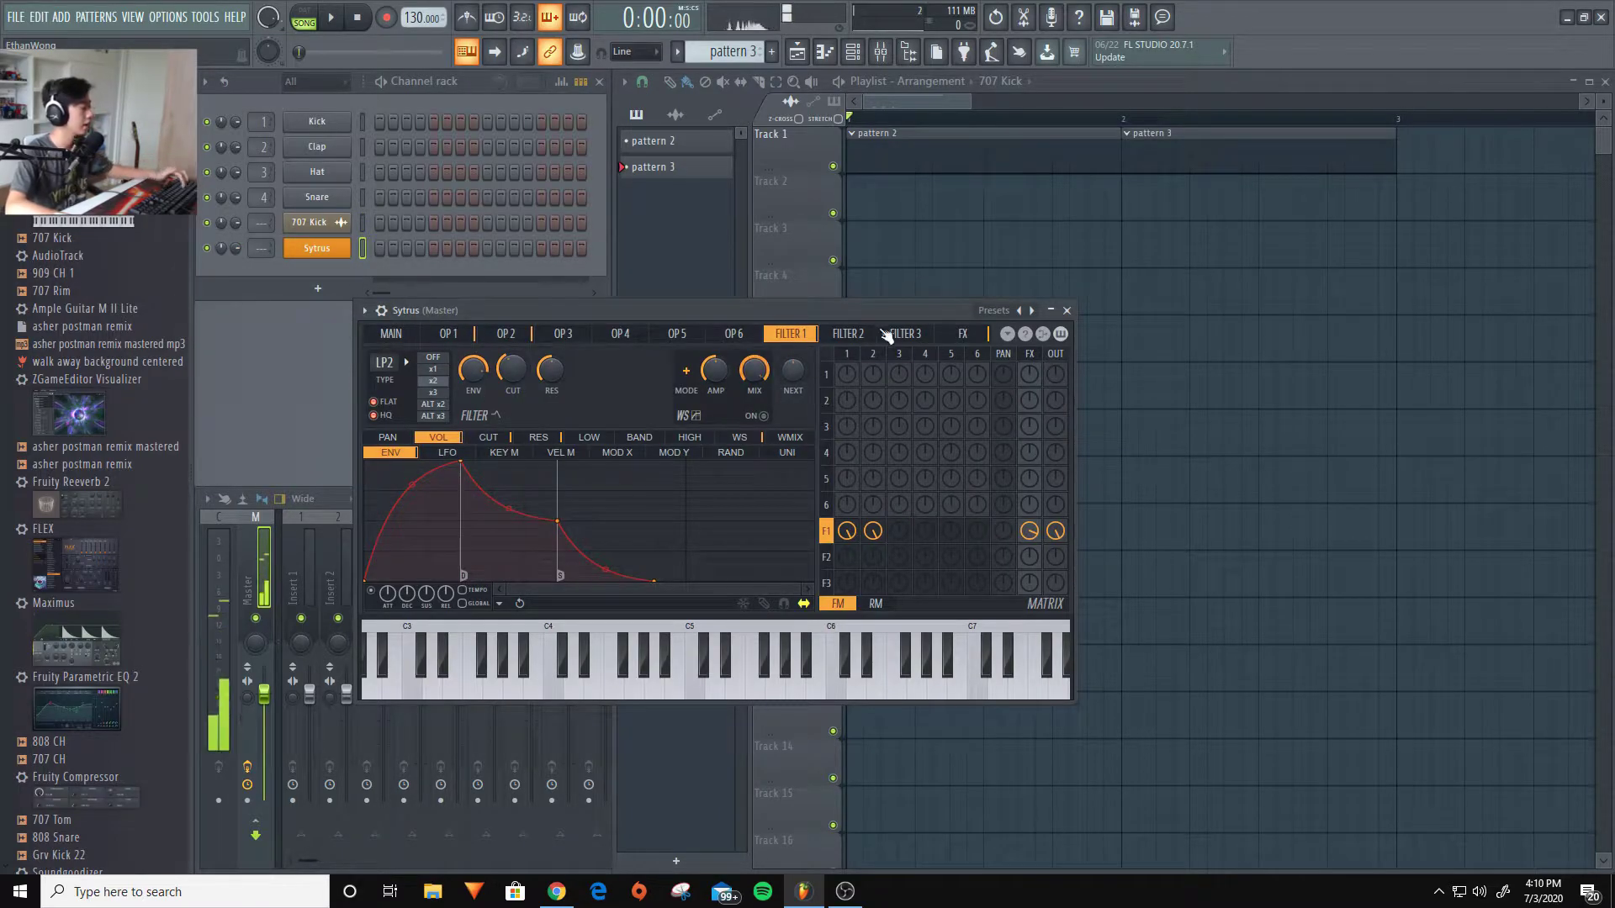
pyautogui.press('F9')
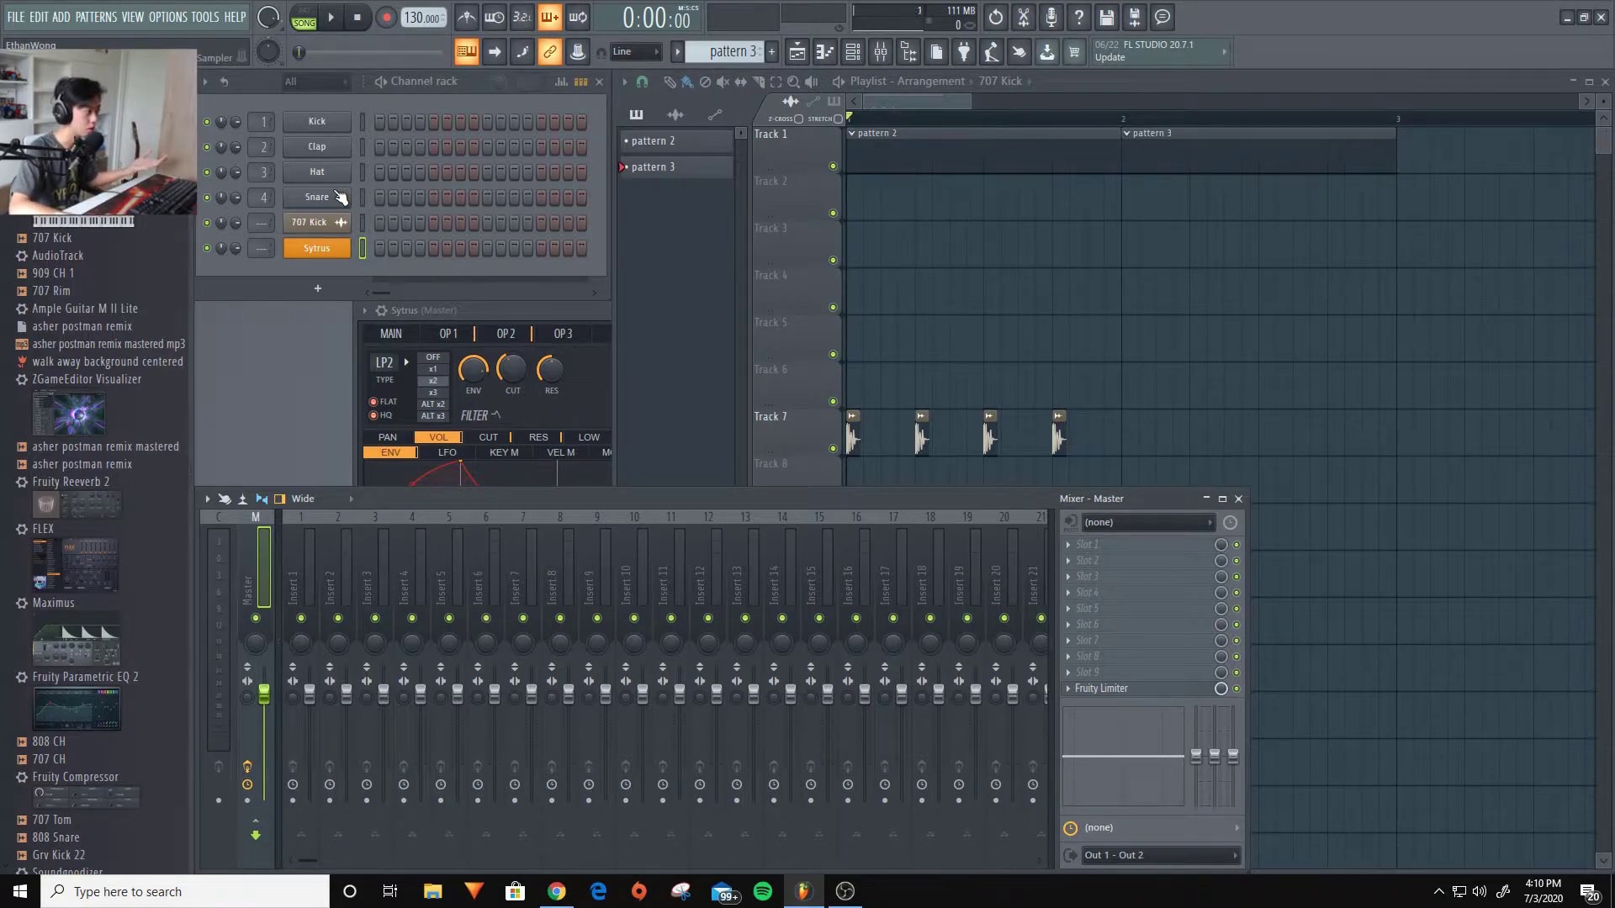
pyautogui.click(678, 209)
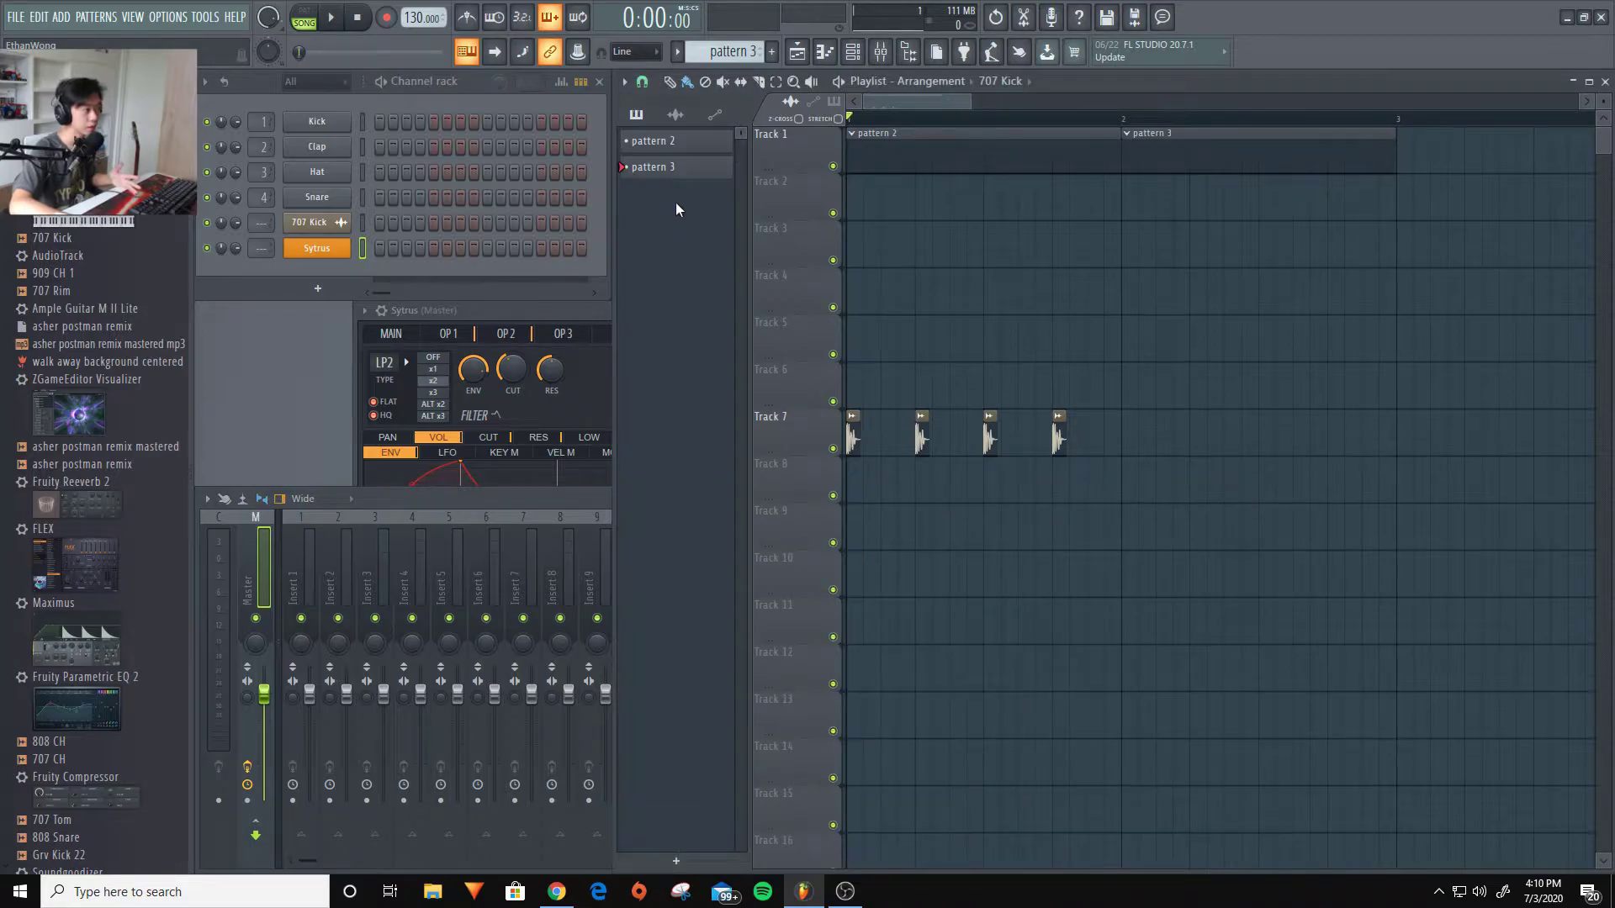
pyautogui.click(678, 141)
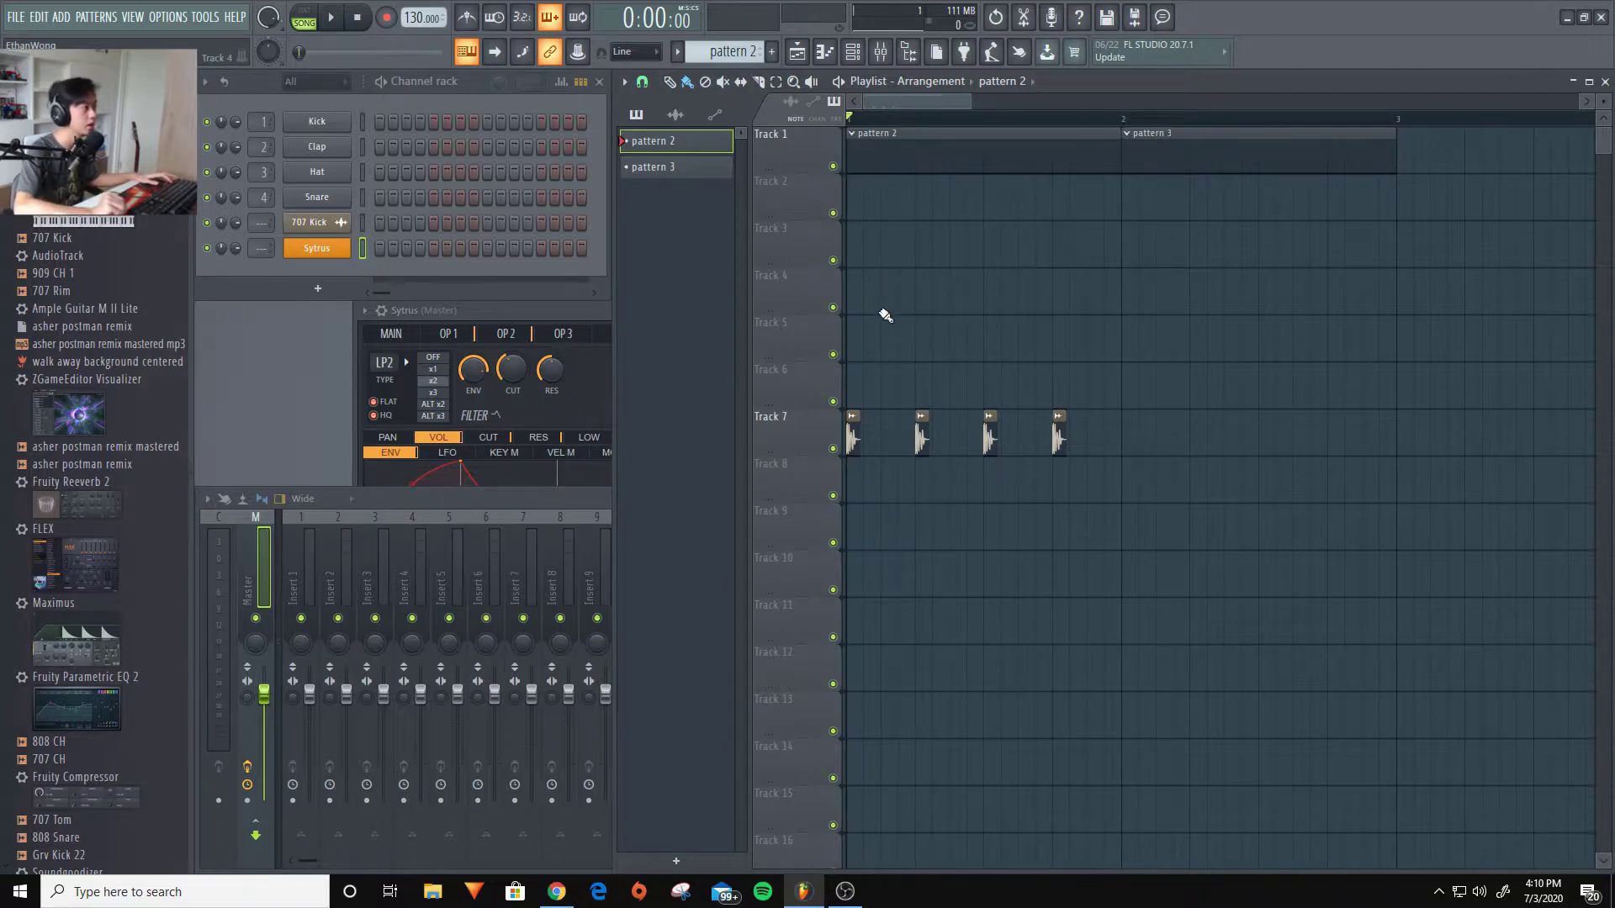
# Listen to the song, then delete the four kick clips on Track 7
pyautogui.press('space')
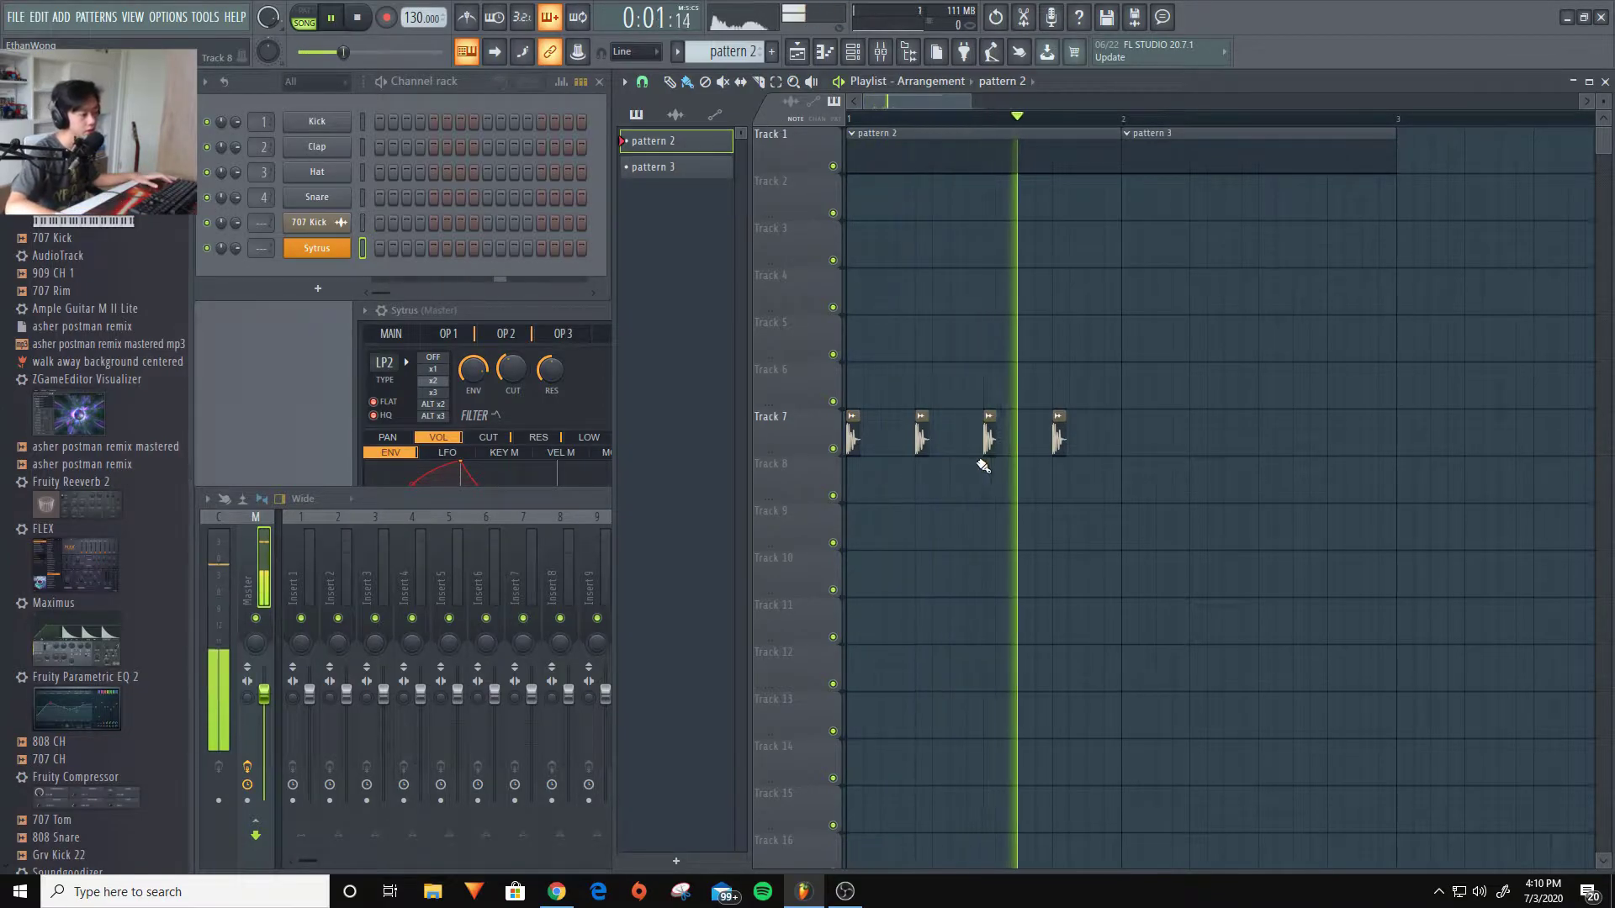
pyautogui.press('space')
pyautogui.rightClick(1058, 438)
pyautogui.rightClick(990, 438)
pyautogui.rightClick(921, 437)
pyautogui.rightClick(852, 438)
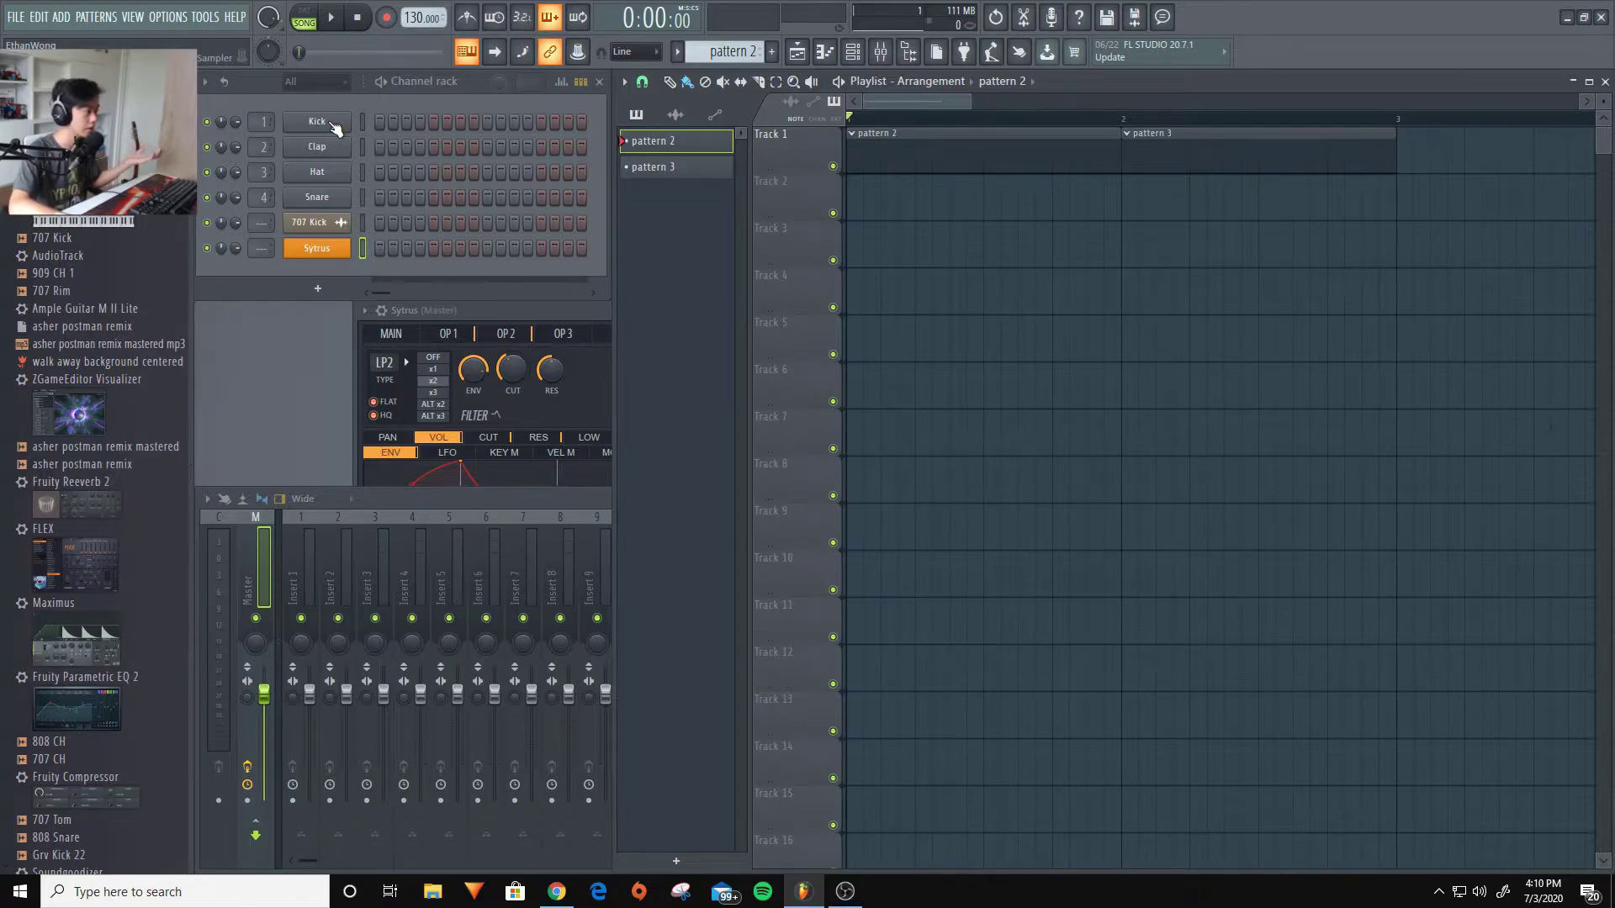
# Audition the 707 Kick steps and a temporary 707 Kick clip on Track 7, then remove the clip
pyautogui.click(318, 222)
pyautogui.click(380, 223)
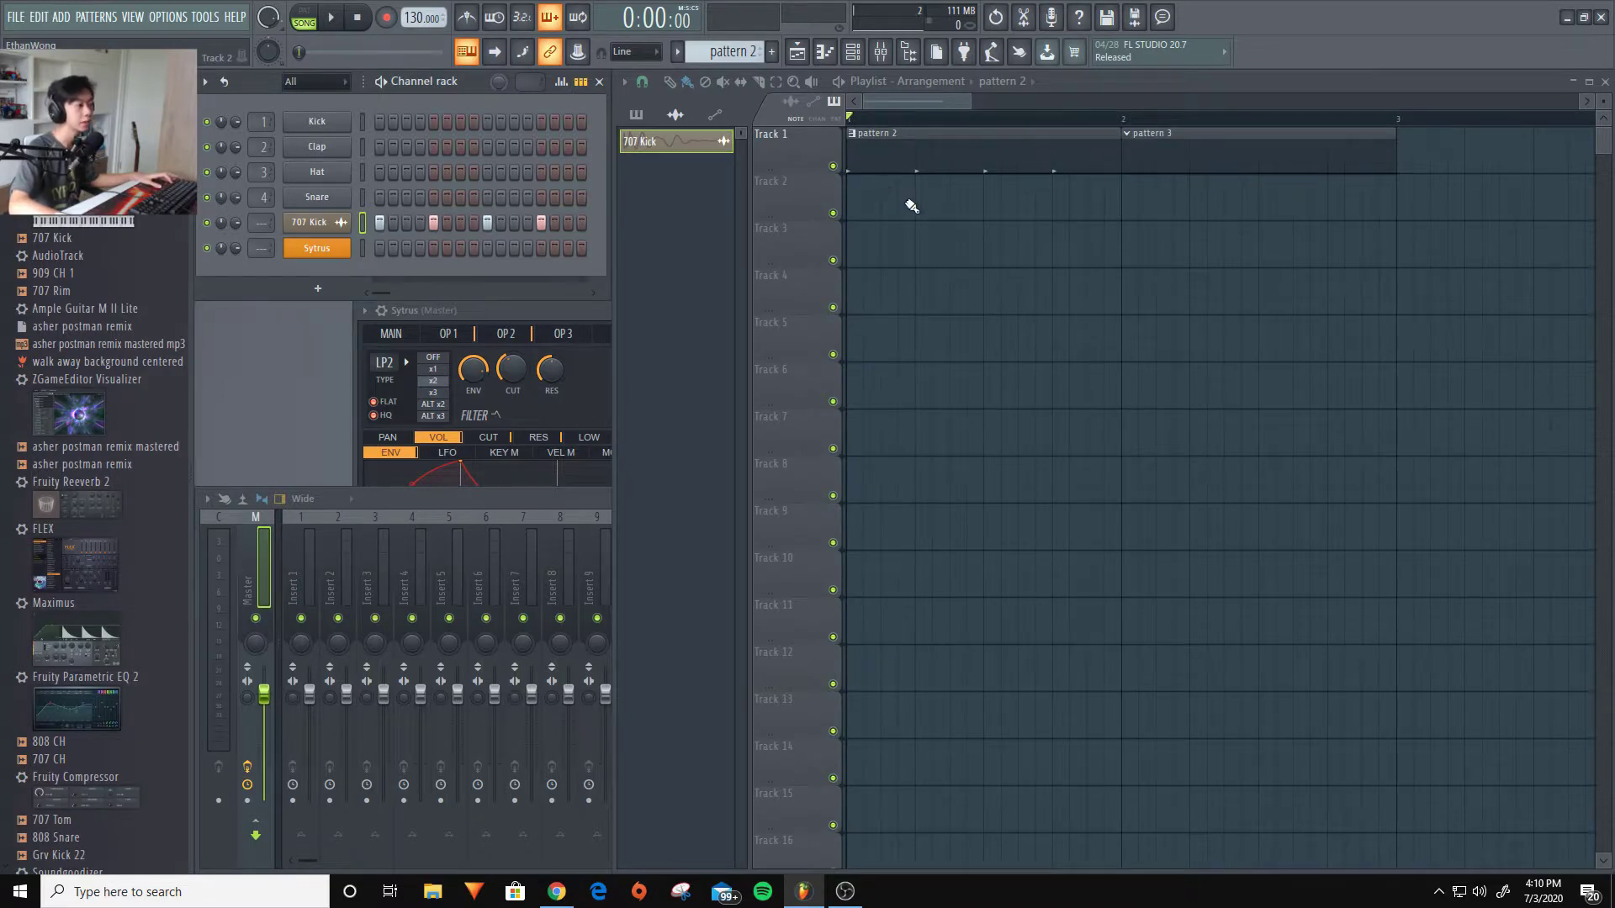
pyautogui.press('space')
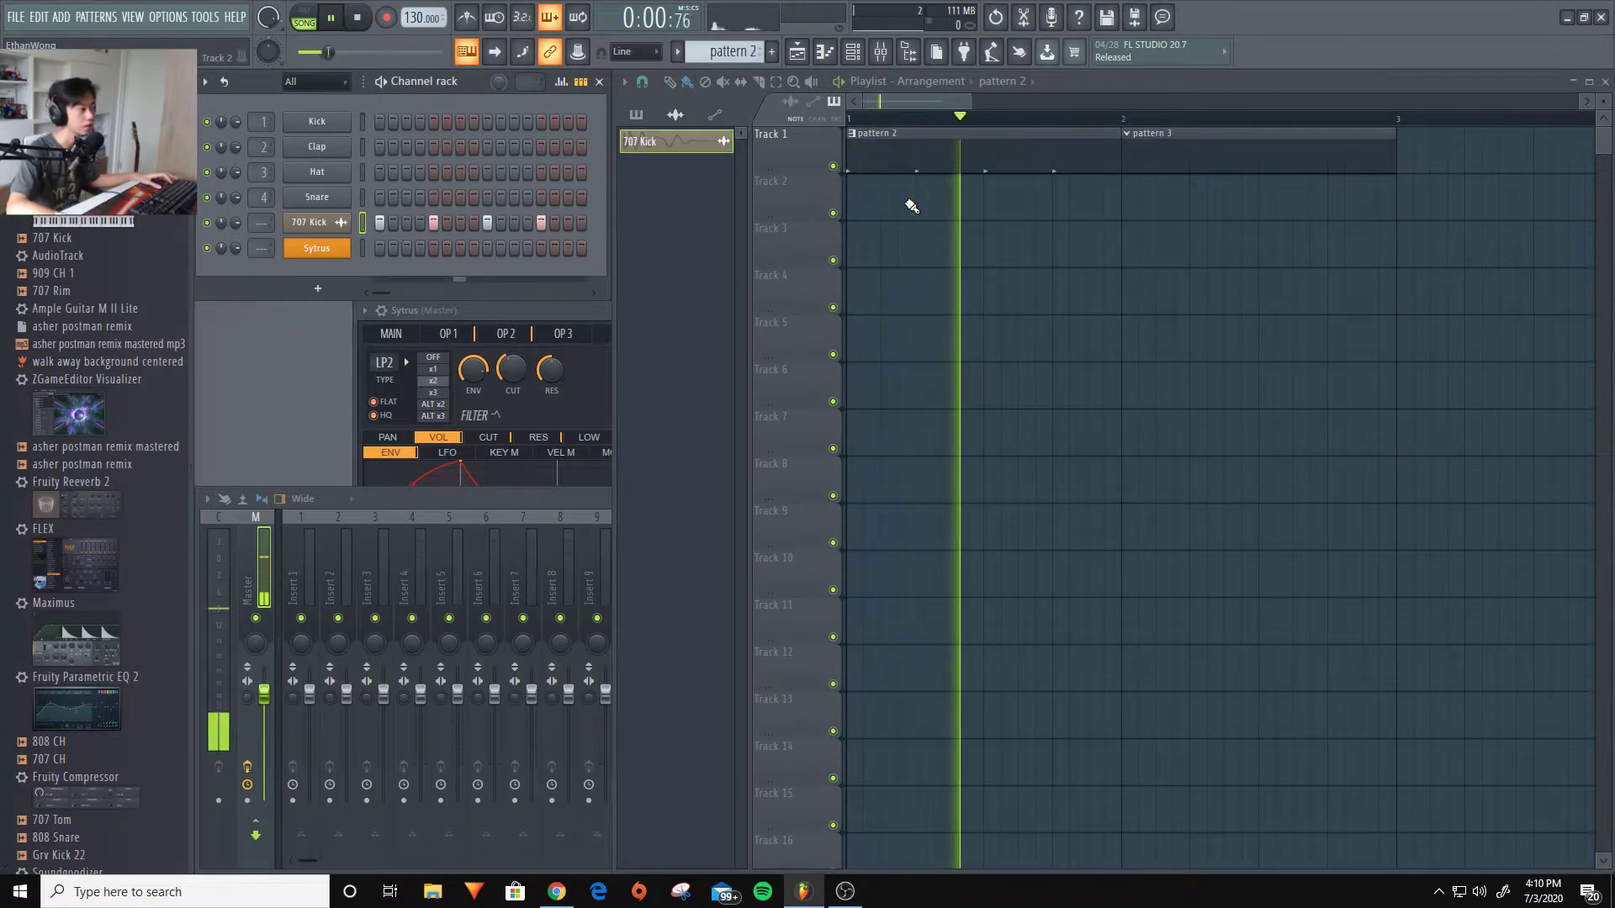
pyautogui.press('space')
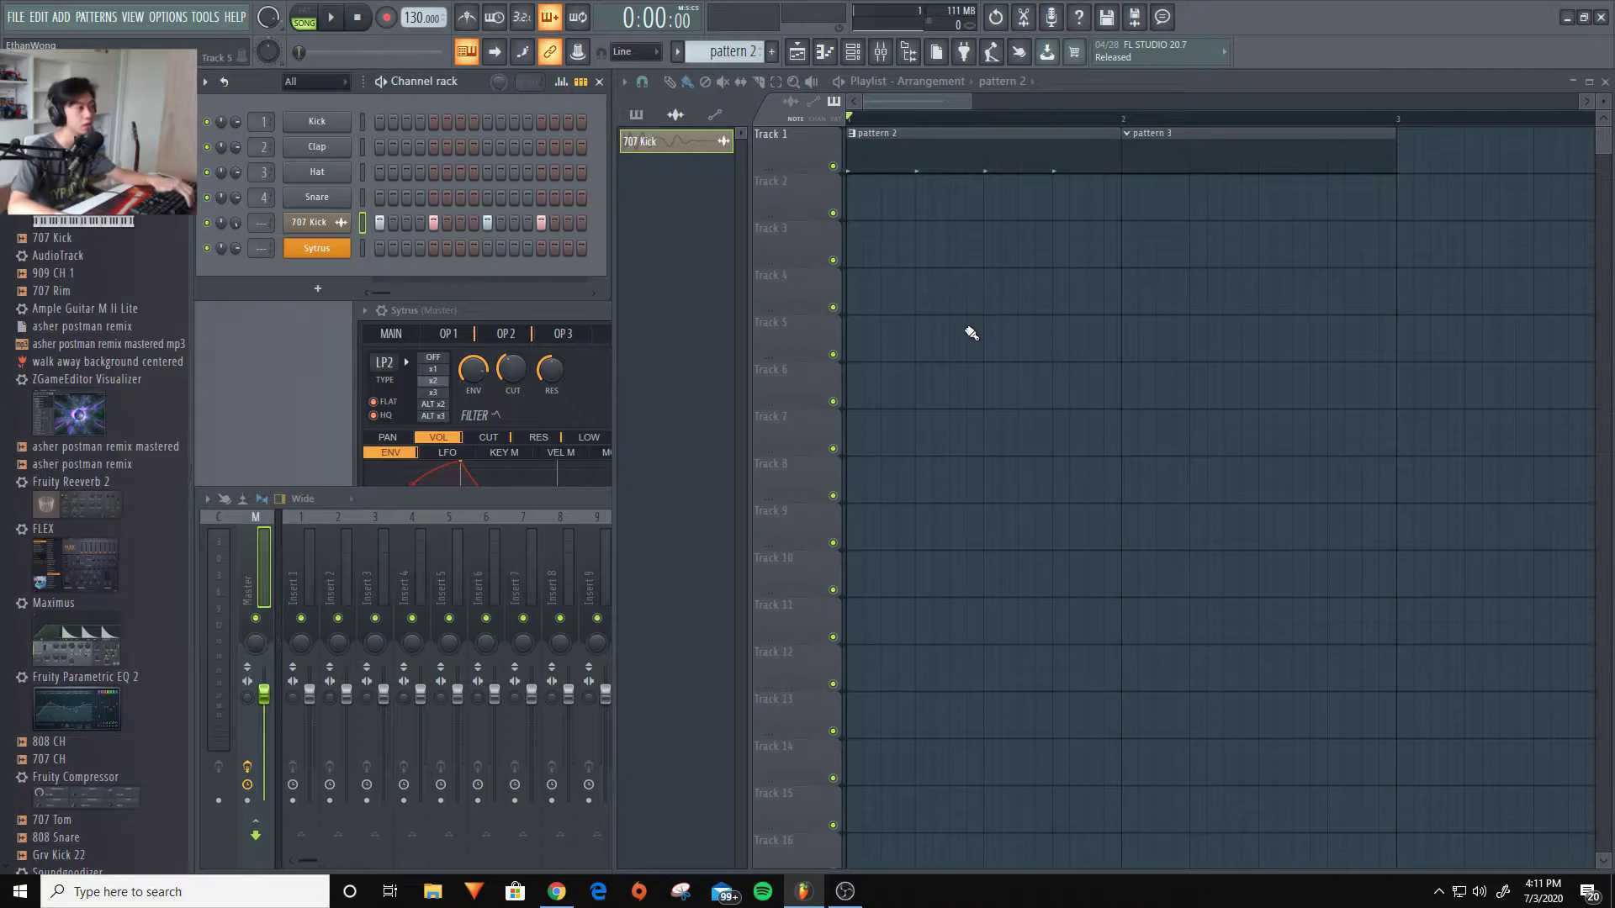
pyautogui.click(876, 433)
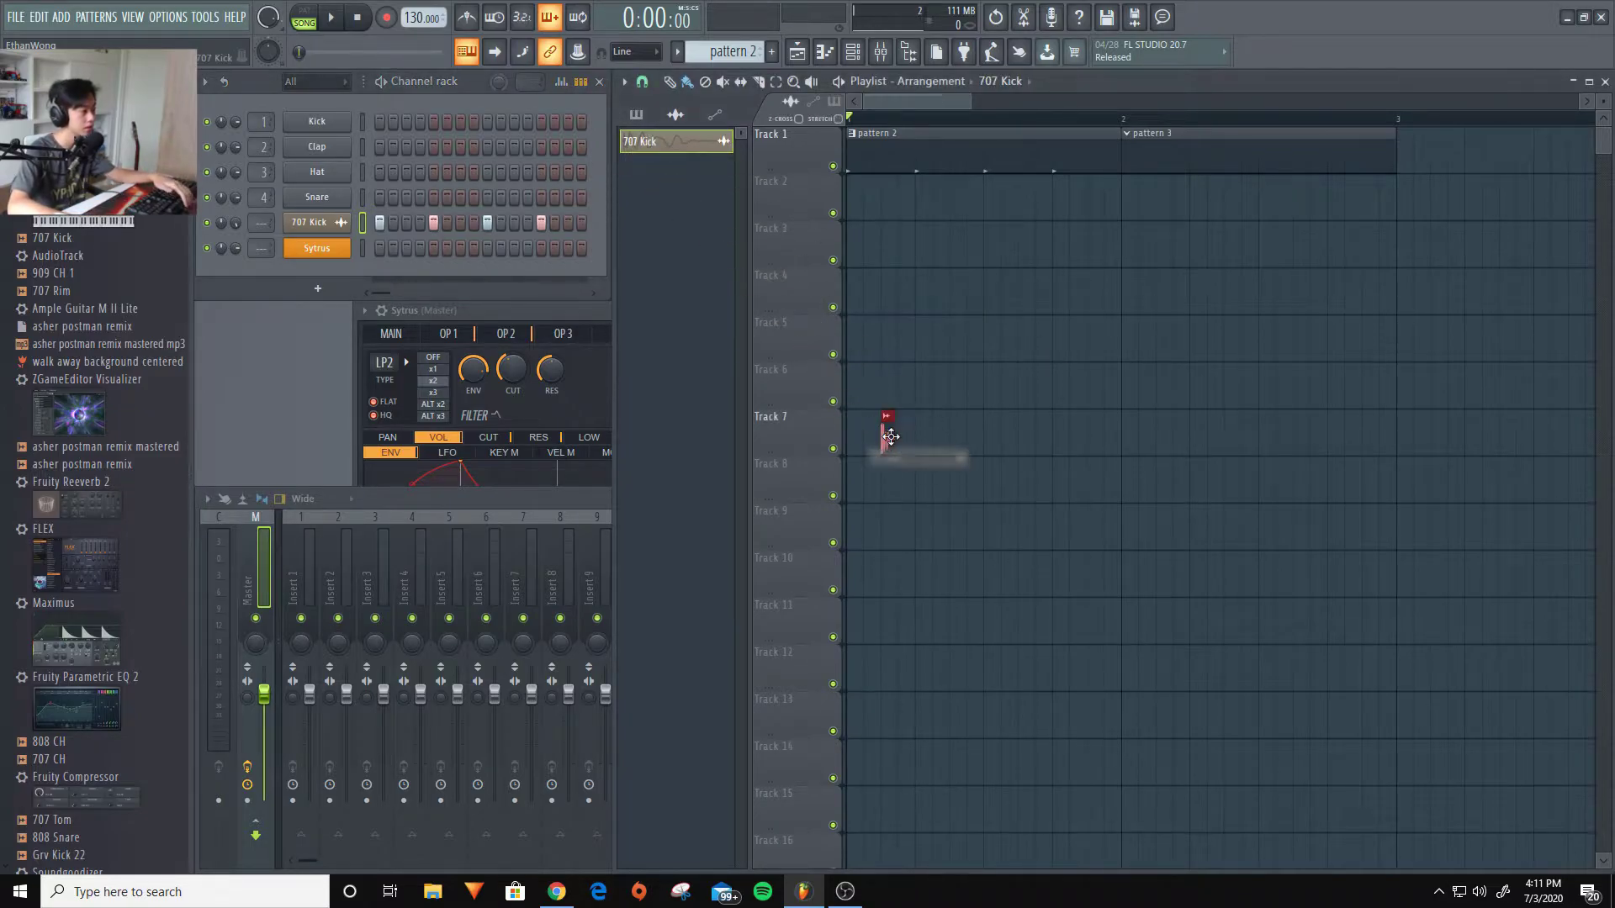
pyautogui.rightClick(897, 440)
pyautogui.press('space')
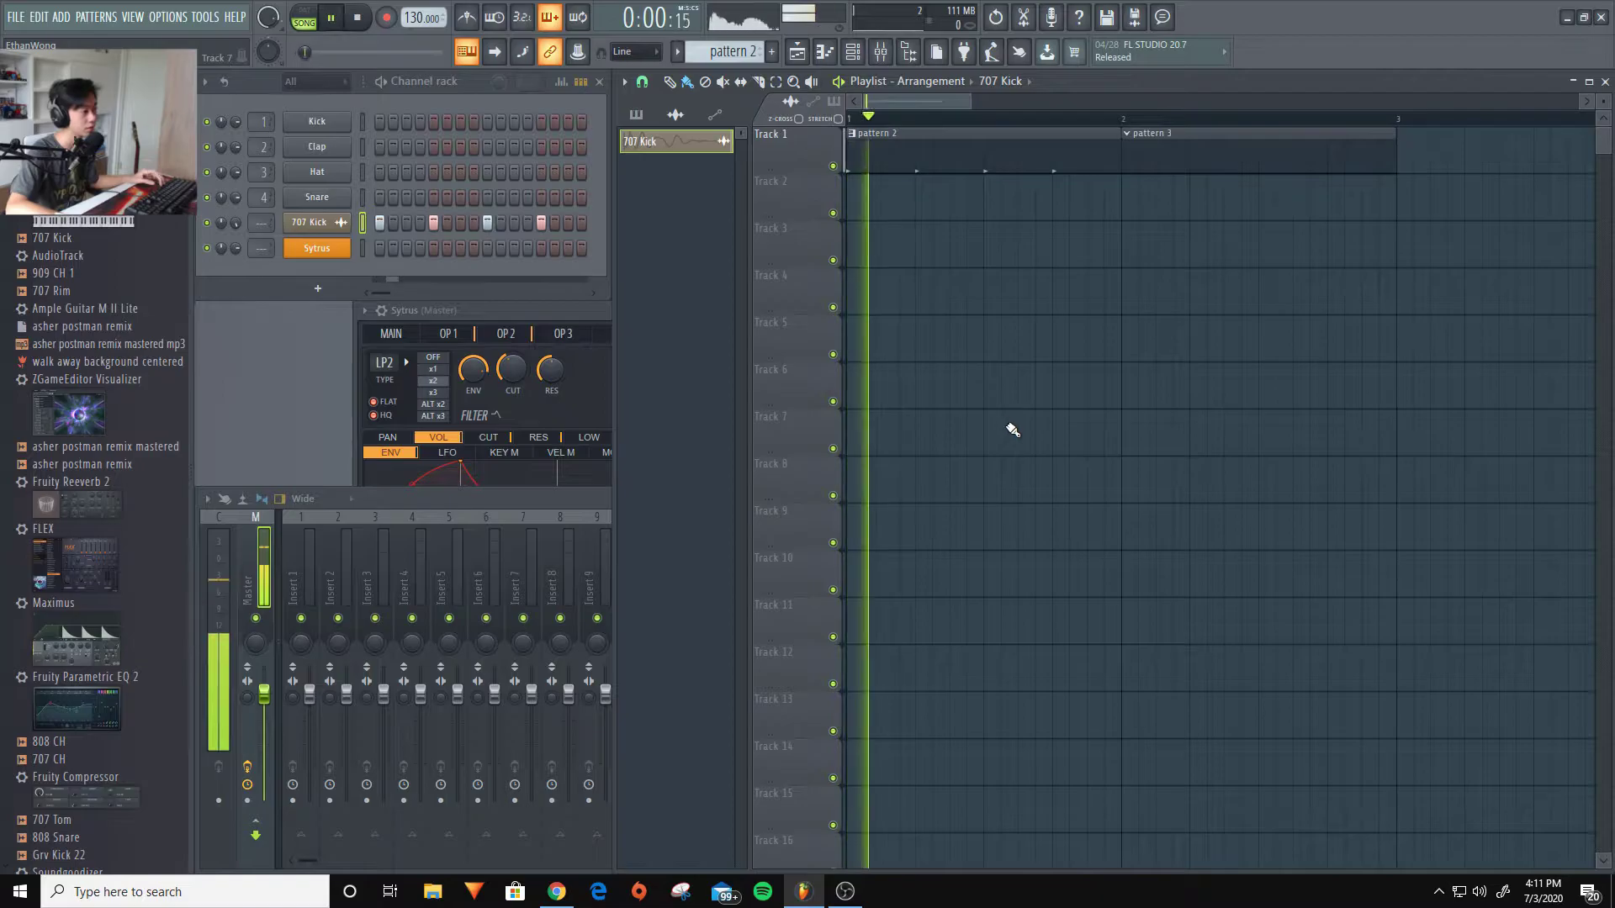
pyautogui.press('space')
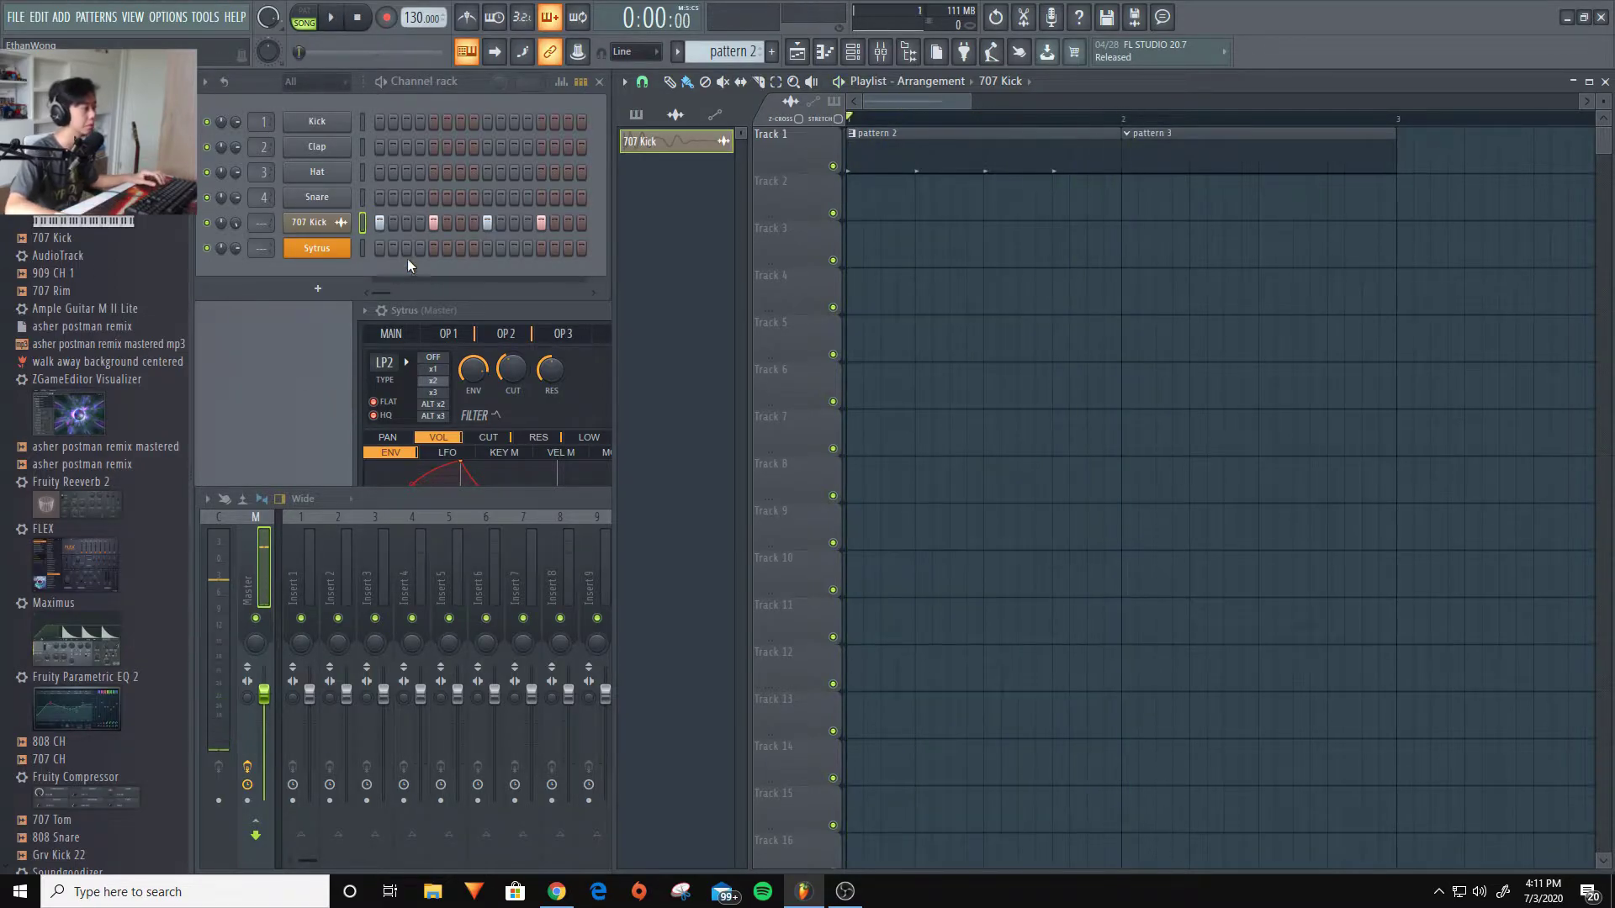
# Clear all four lit steps of the 707 Kick channel
pyautogui.rightClick(433, 222)
pyautogui.rightClick(487, 222)
pyautogui.rightClick(541, 222)
pyautogui.rightClick(379, 222)
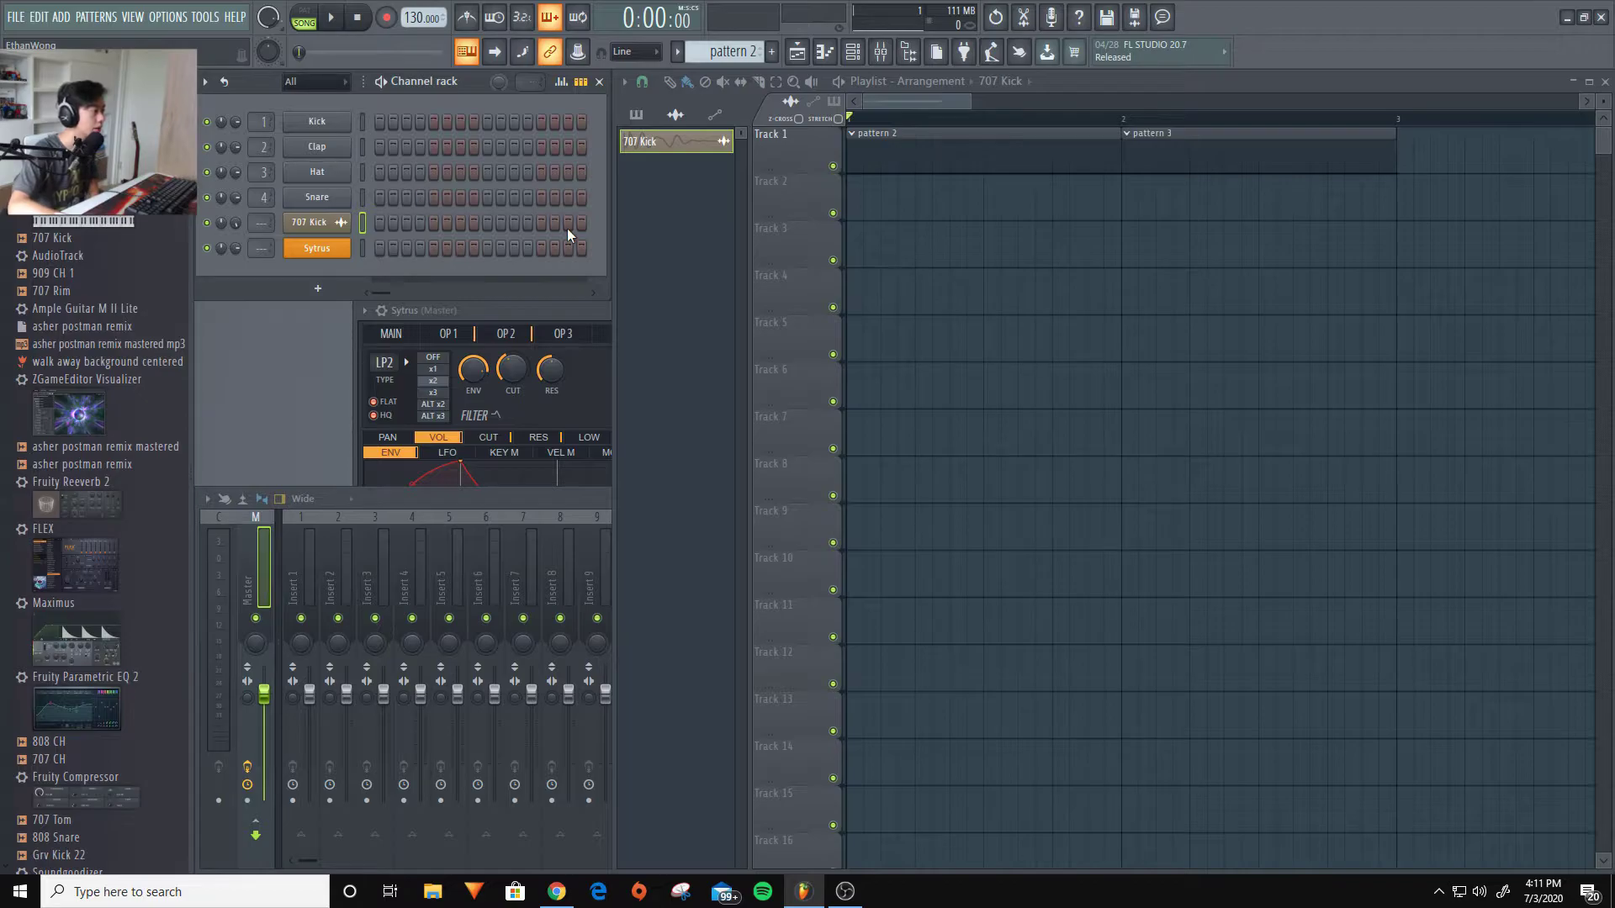
# Widen the channel rack and turn on later steps for 707 Kick, Sytrus and Snare
pyautogui.moveTo(398, 291); pyautogui.dragTo(386, 295)
pyautogui.moveTo(614, 208); pyautogui.dragTo(1598, 271)
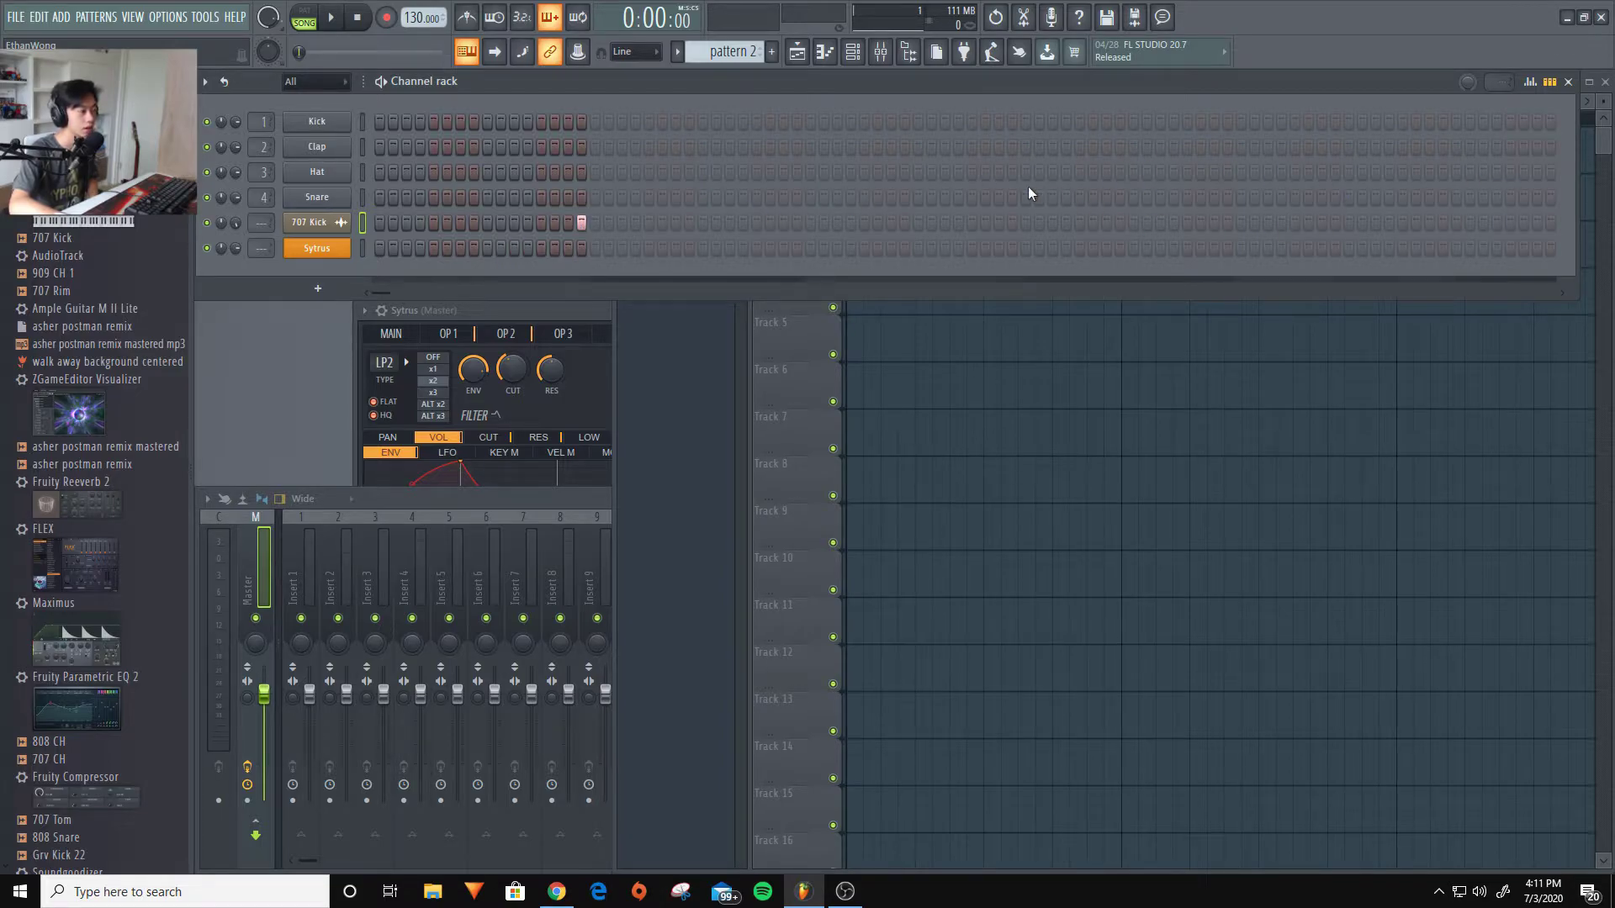
pyautogui.click(648, 222)
pyautogui.moveTo(890, 248); pyautogui.dragTo(932, 246)
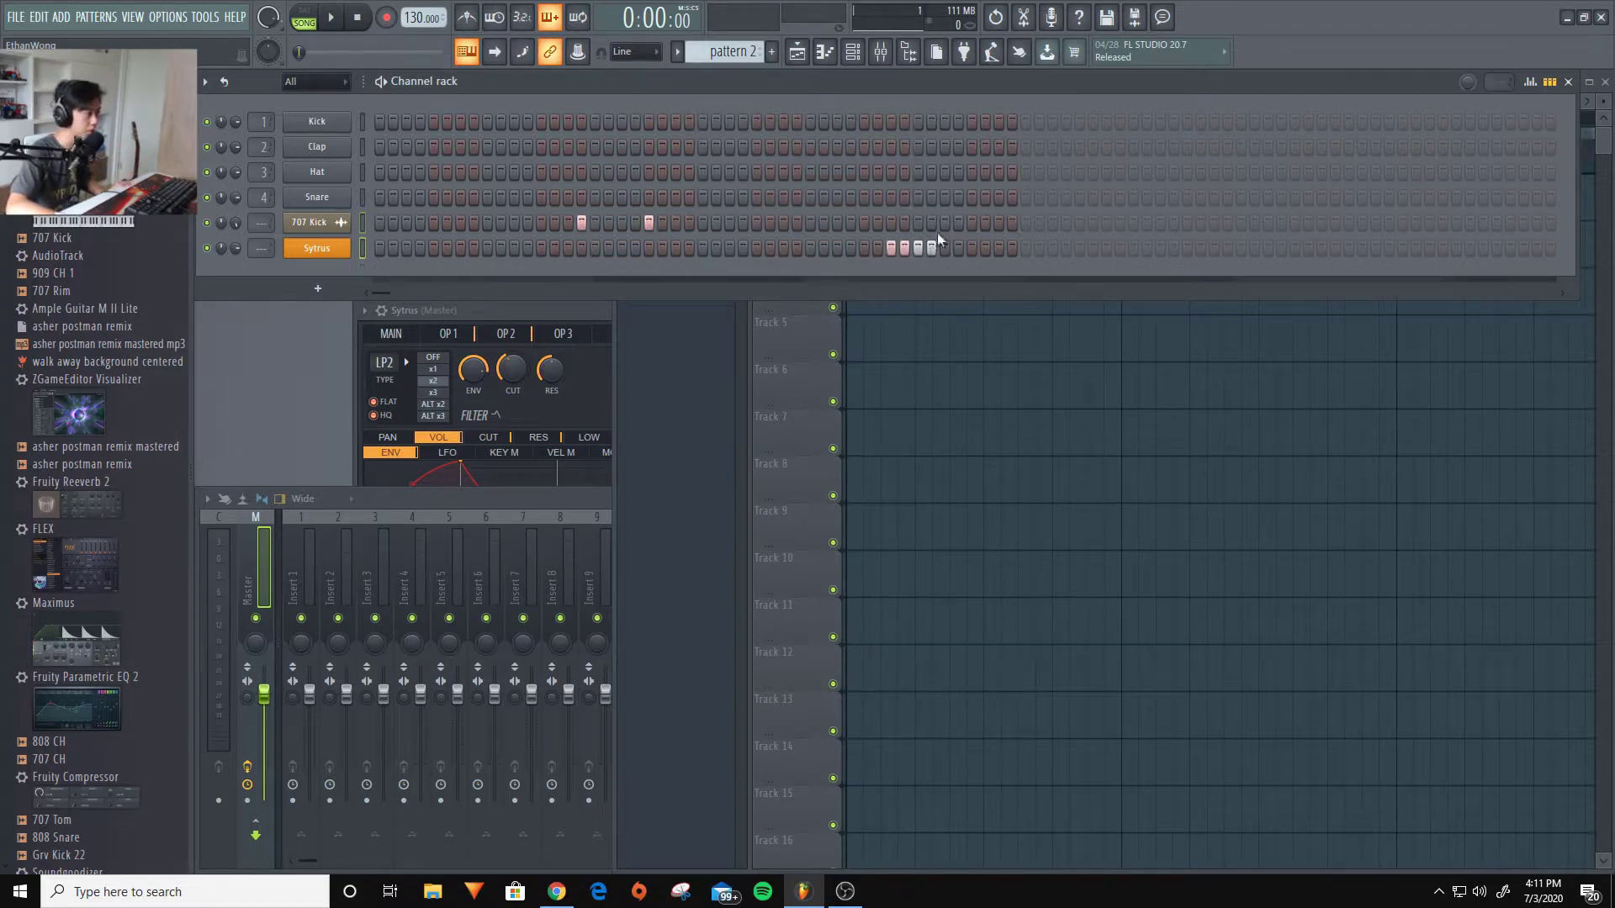
pyautogui.click(945, 248)
pyautogui.moveTo(1321, 197); pyautogui.dragTo(1363, 198)
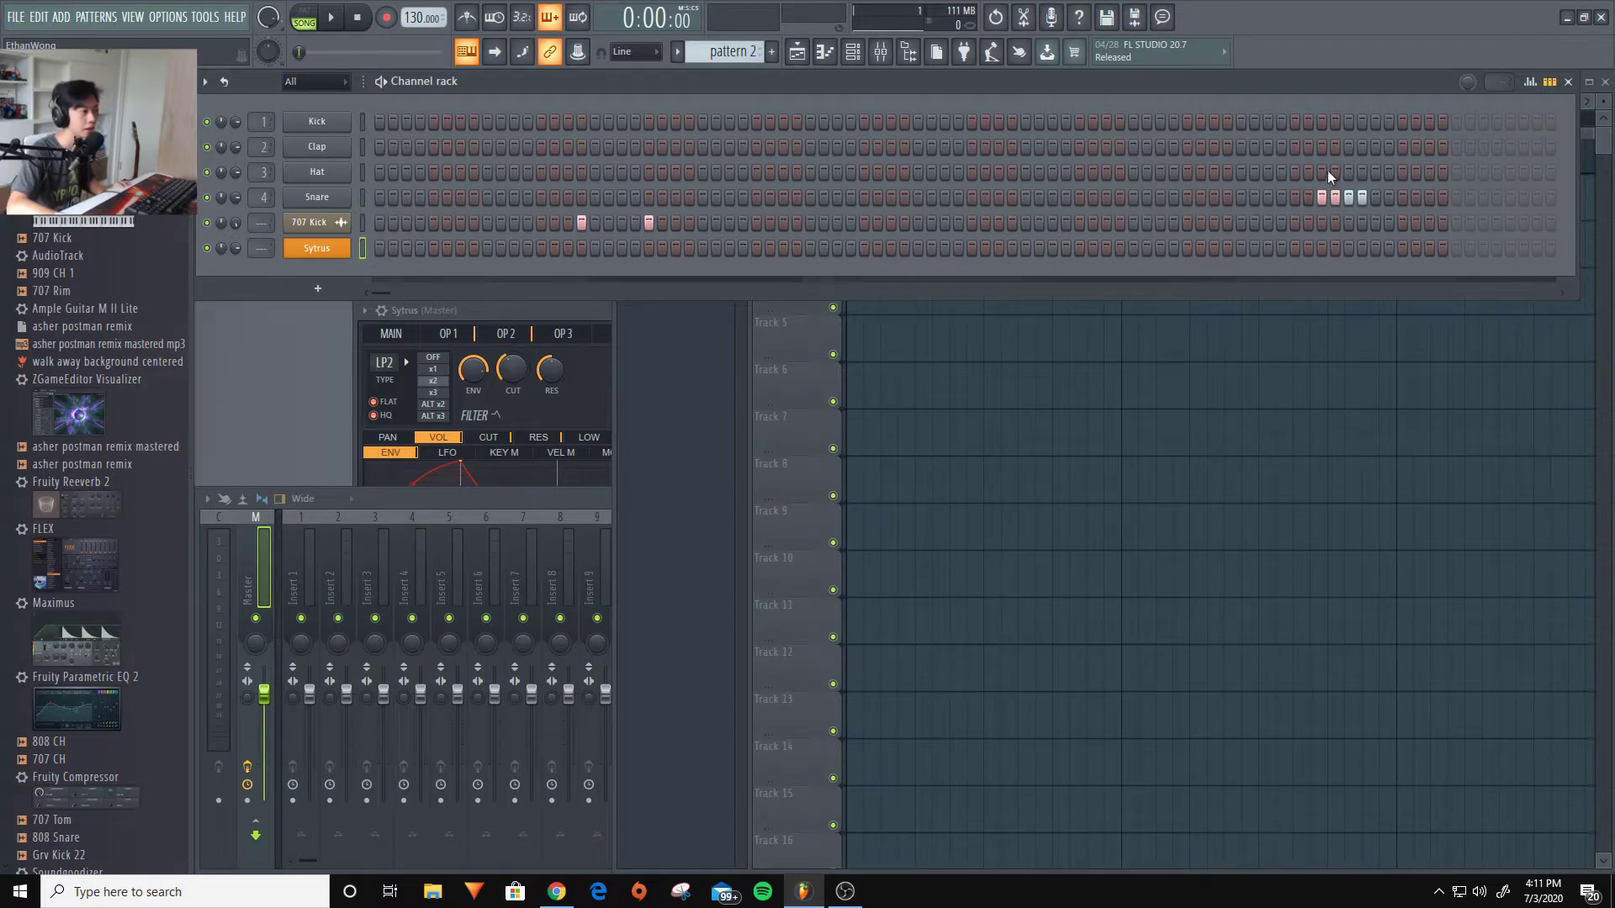
pyautogui.press('F5')
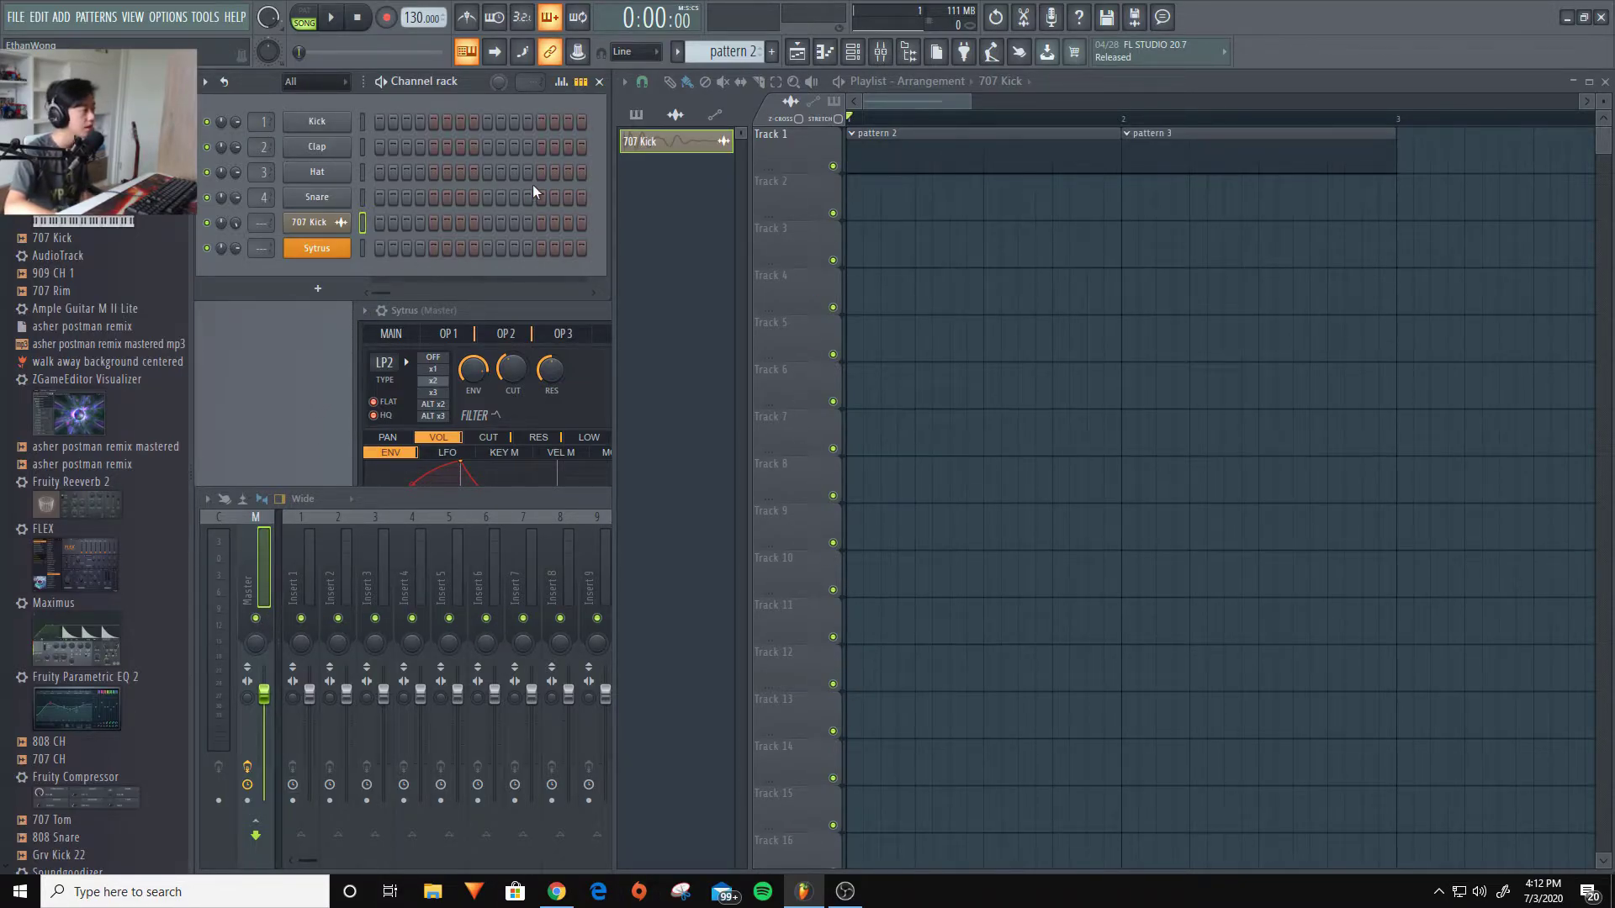
pyautogui.moveTo(672, 141); pyautogui.dragTo(854, 245)
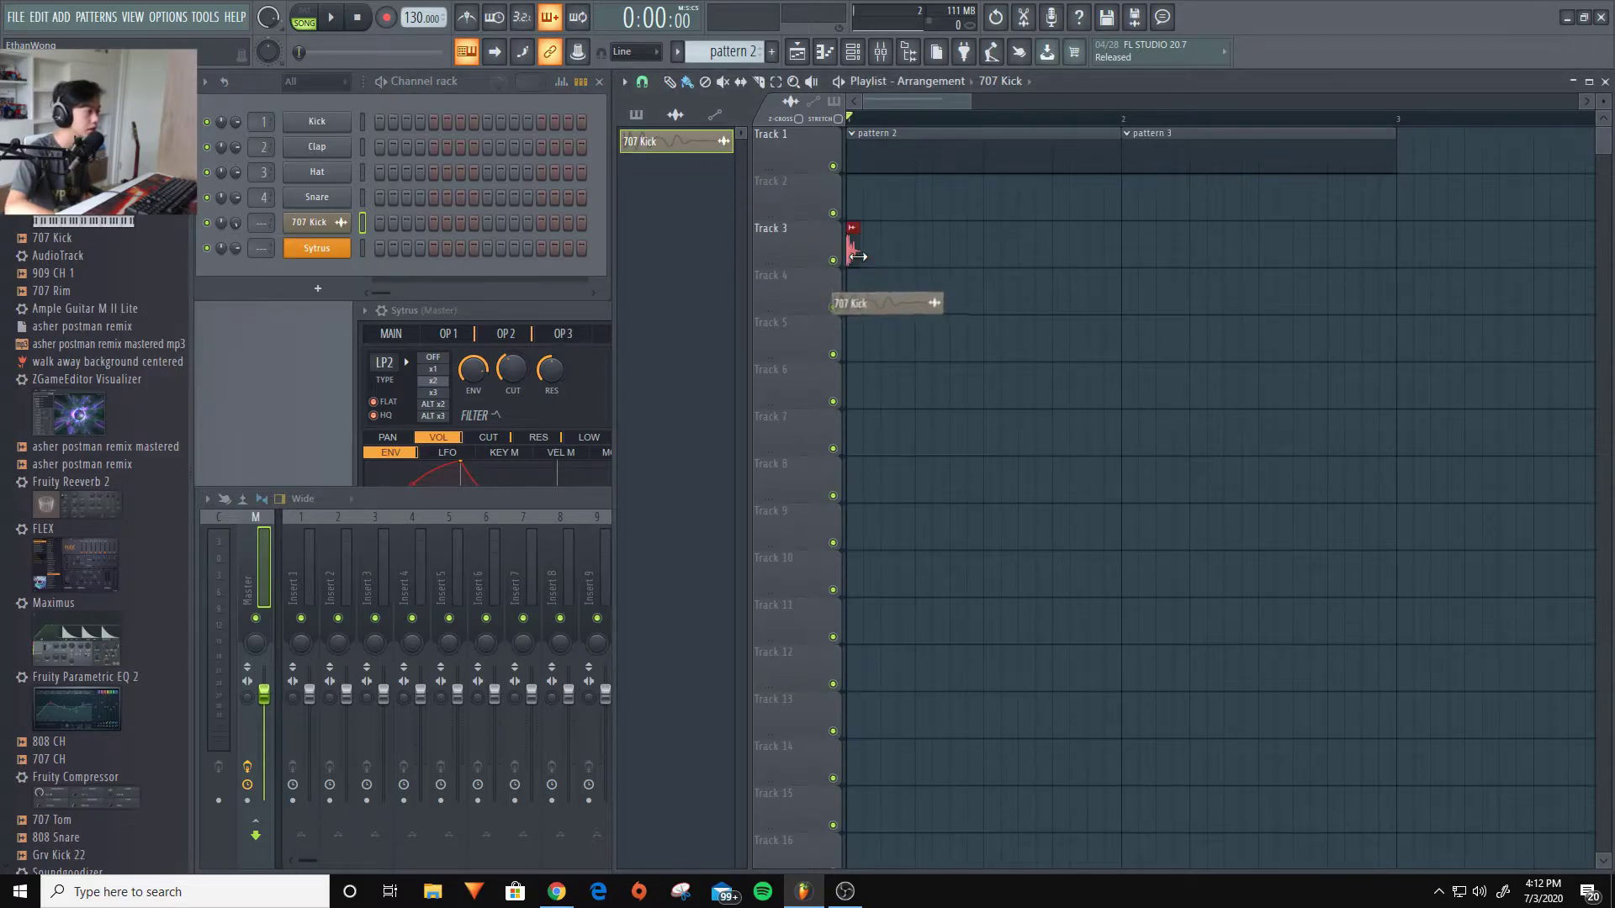
pyautogui.click(919, 256)
pyautogui.click(1001, 257)
pyautogui.click(1061, 261)
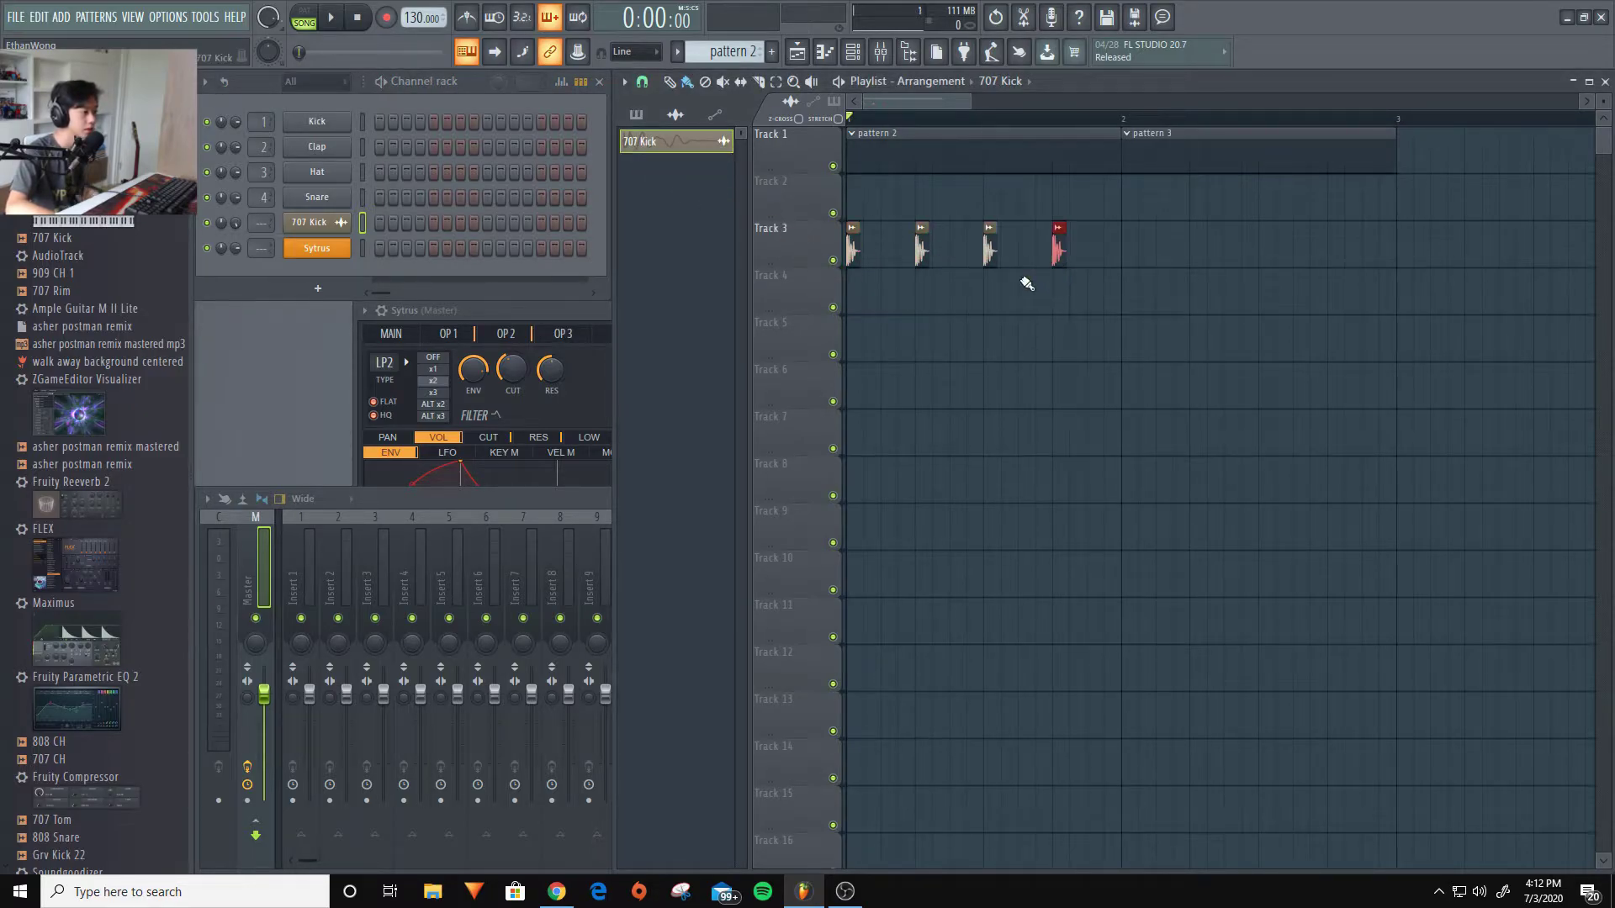
pyautogui.press('space')
pyautogui.press('space')
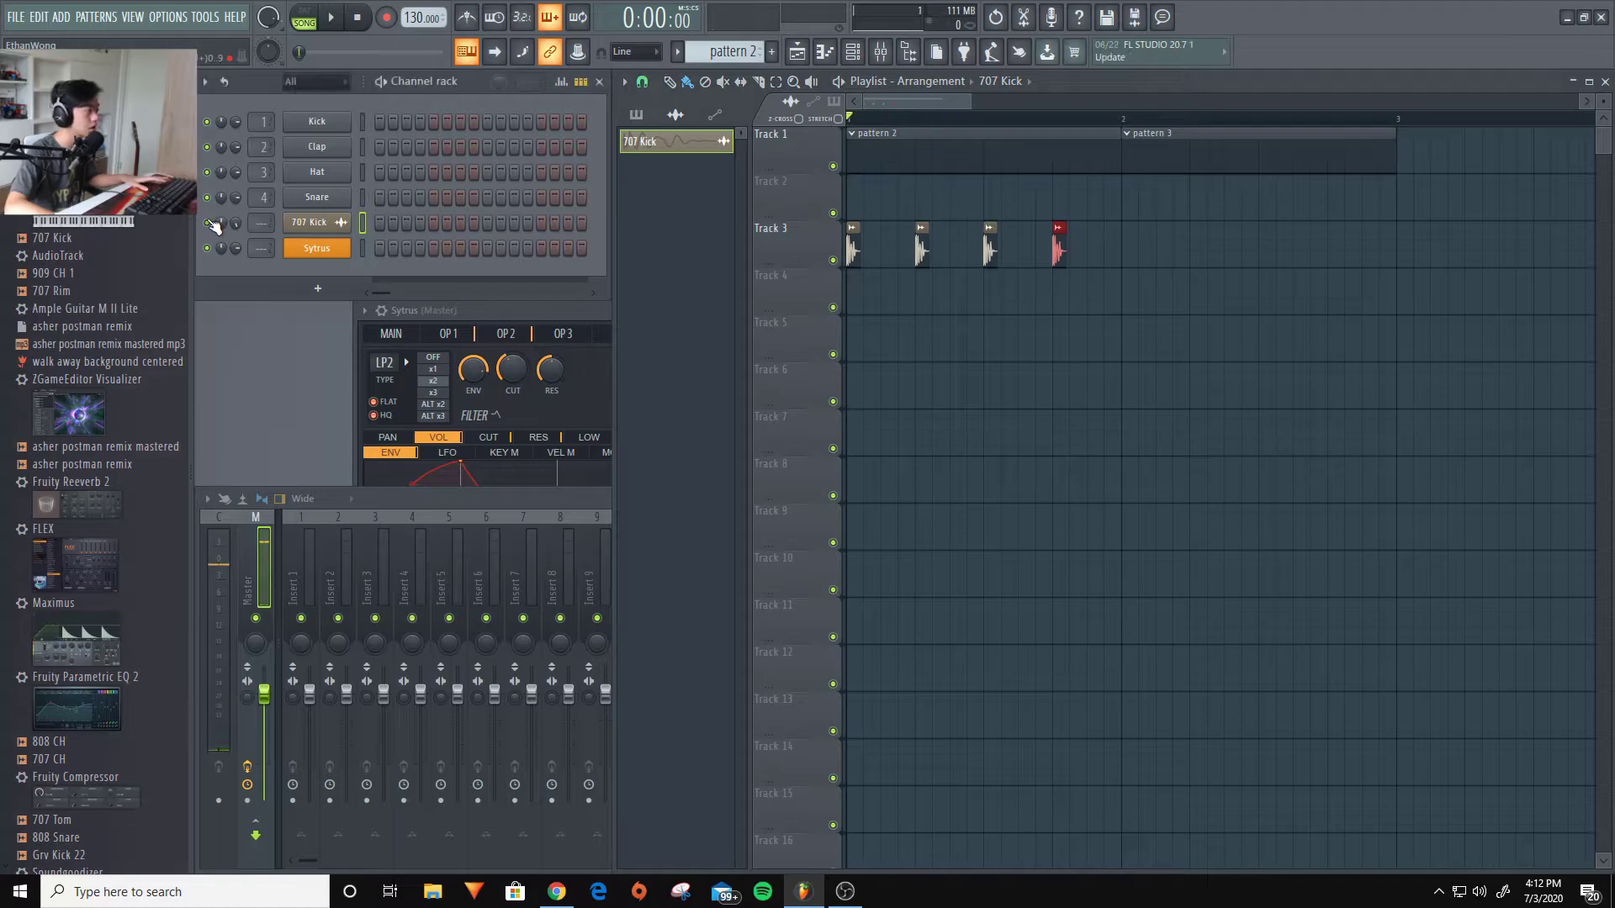
pyautogui.press('space')
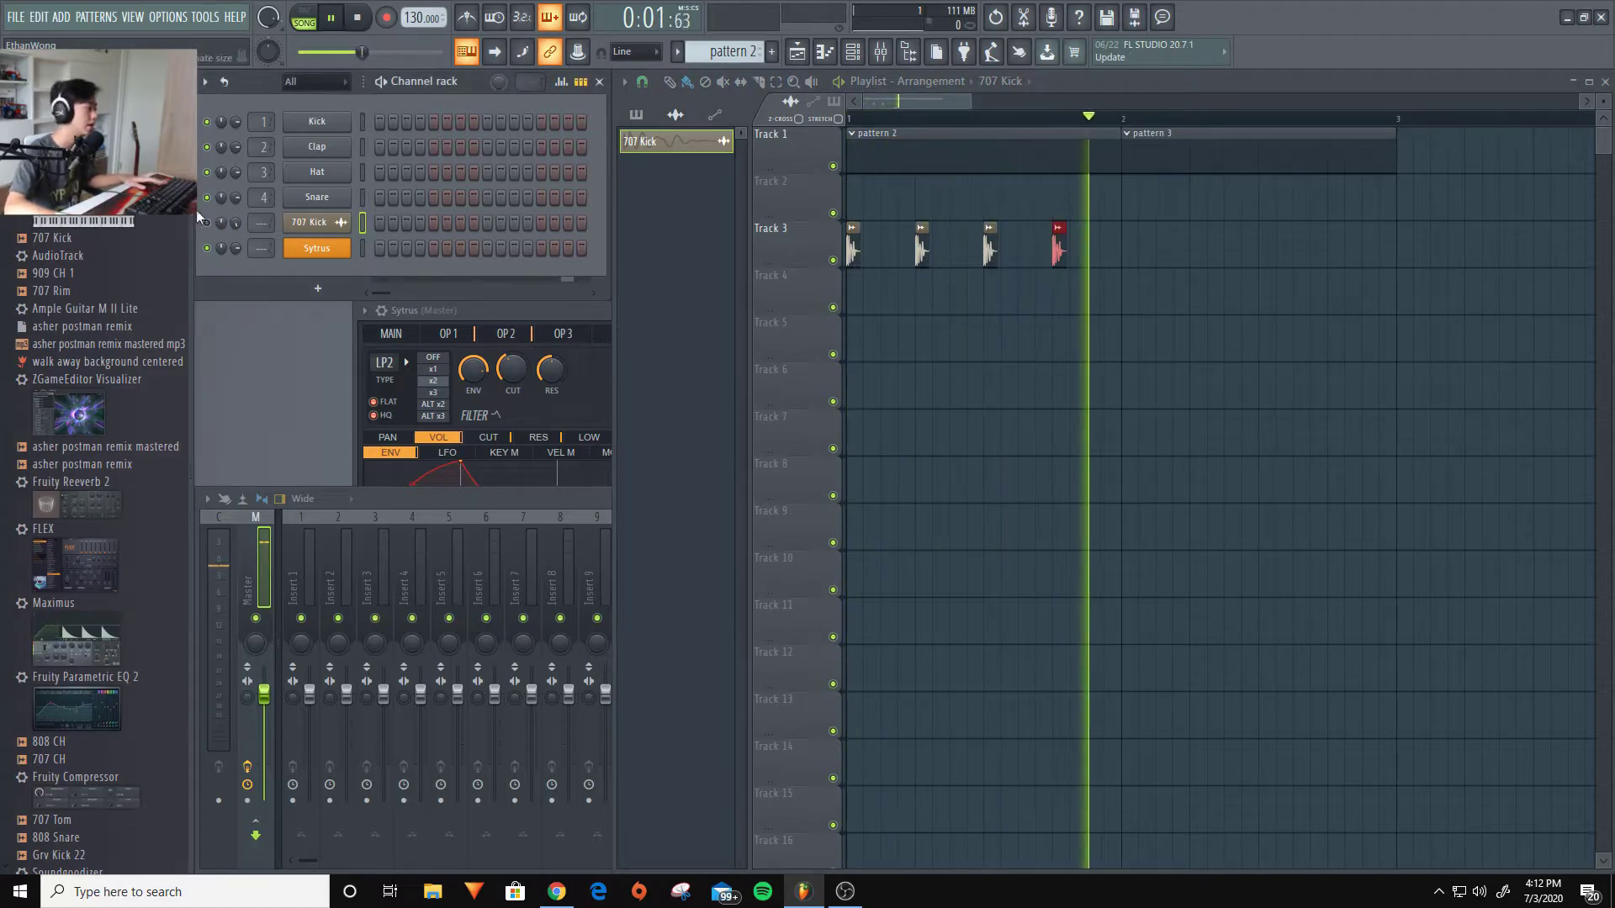
pyautogui.press('space')
pyautogui.rightClick(1058, 251)
pyautogui.rightClick(989, 250)
pyautogui.rightClick(922, 251)
pyautogui.rightClick(852, 251)
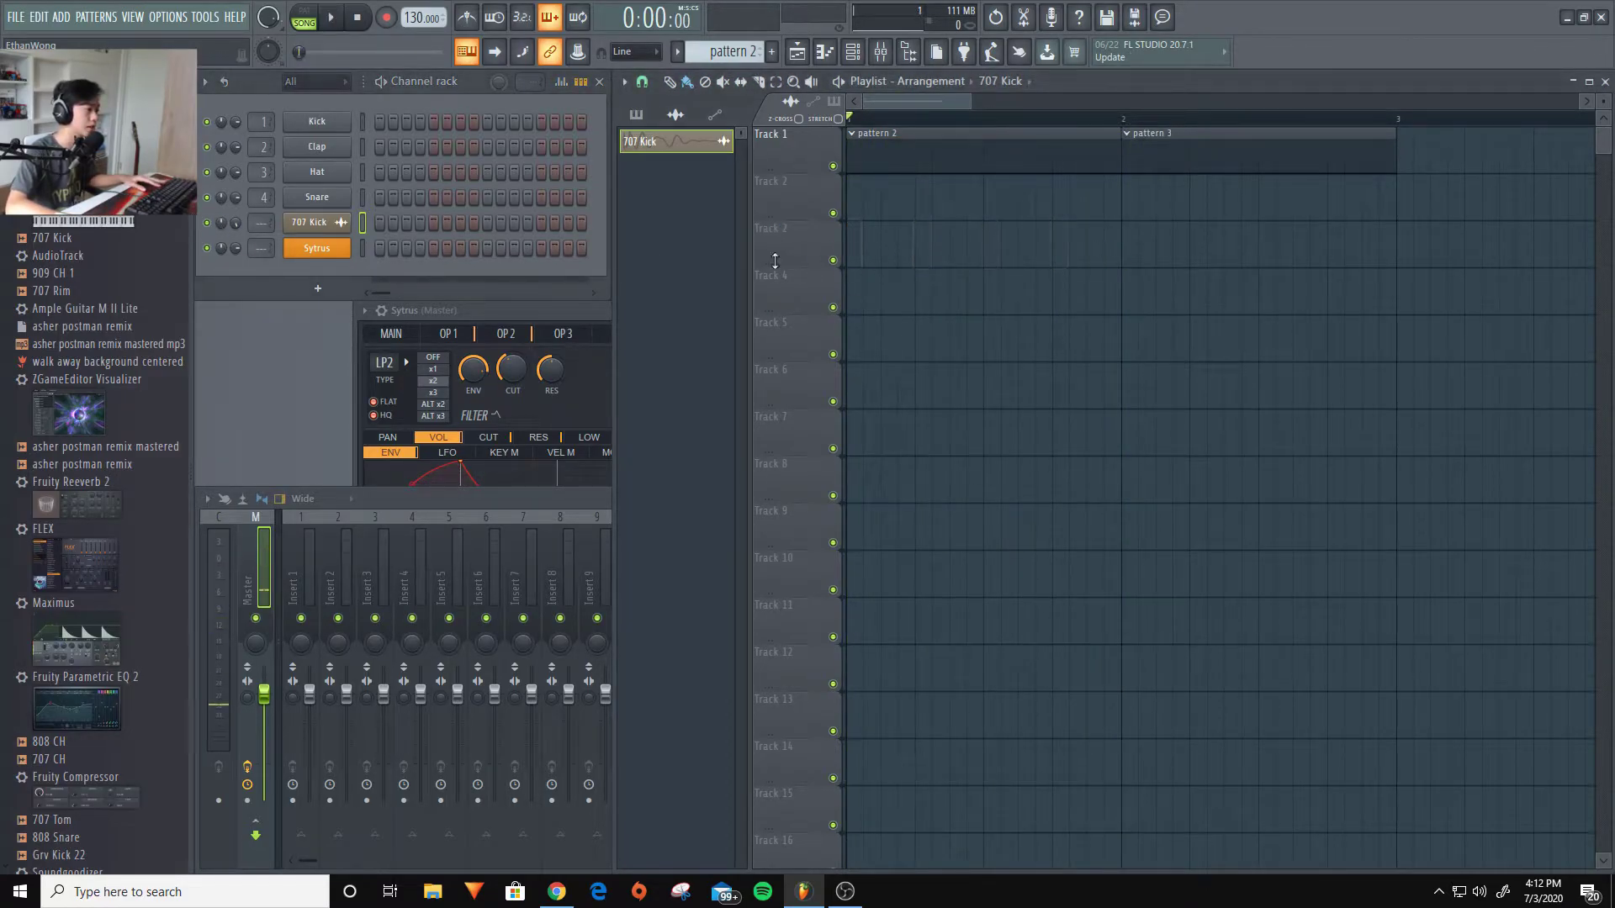
pyautogui.click(380, 224)
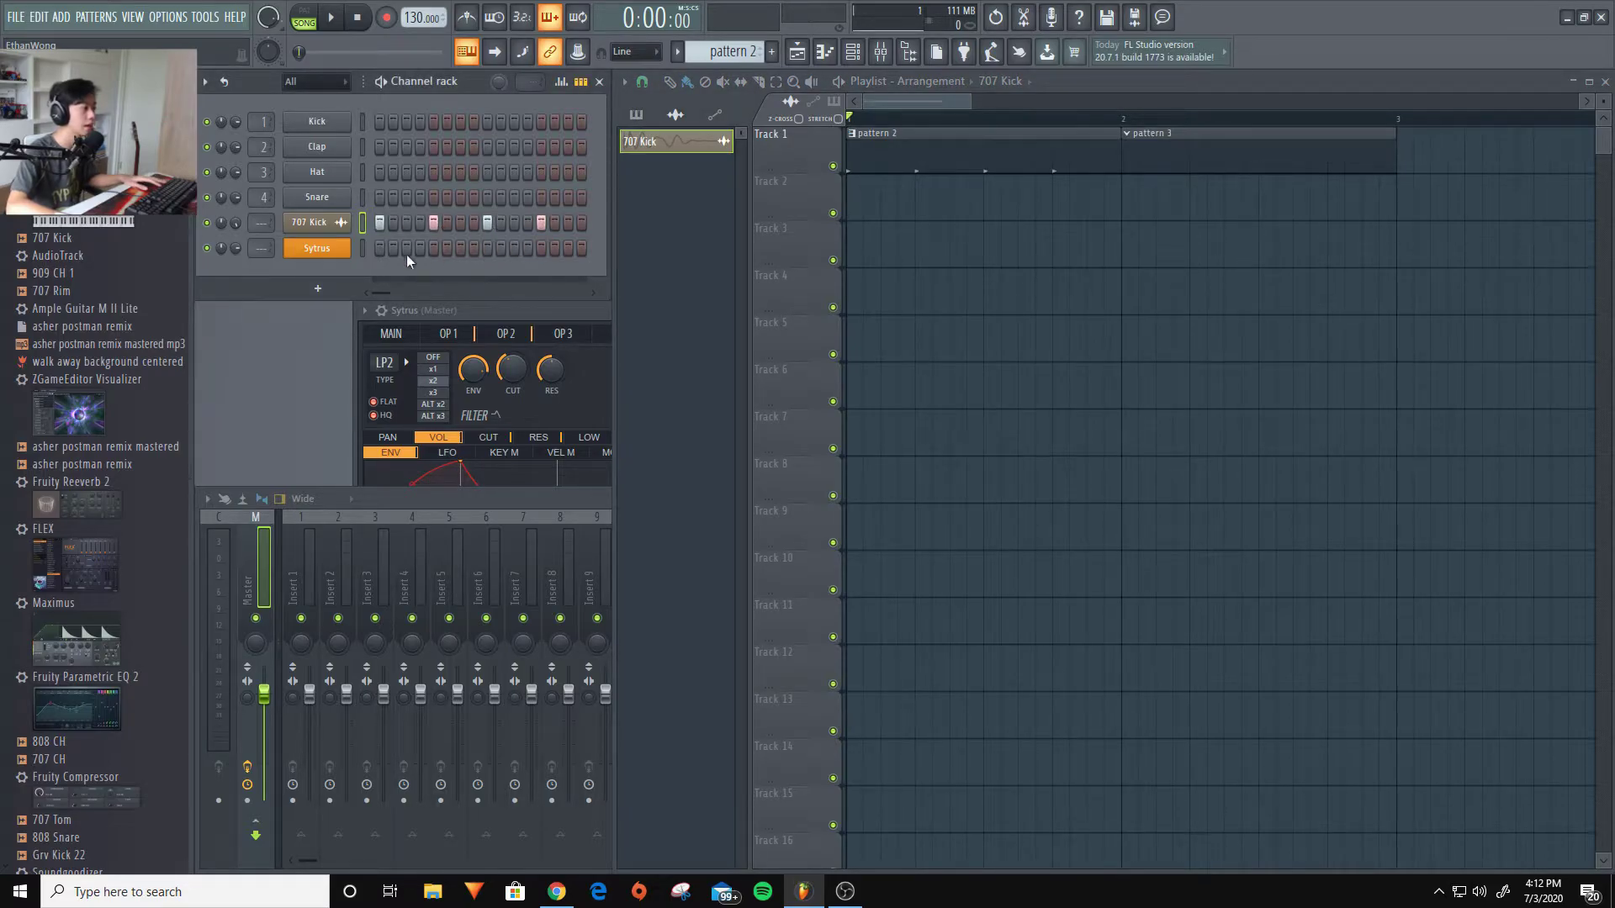
pyautogui.press('space')
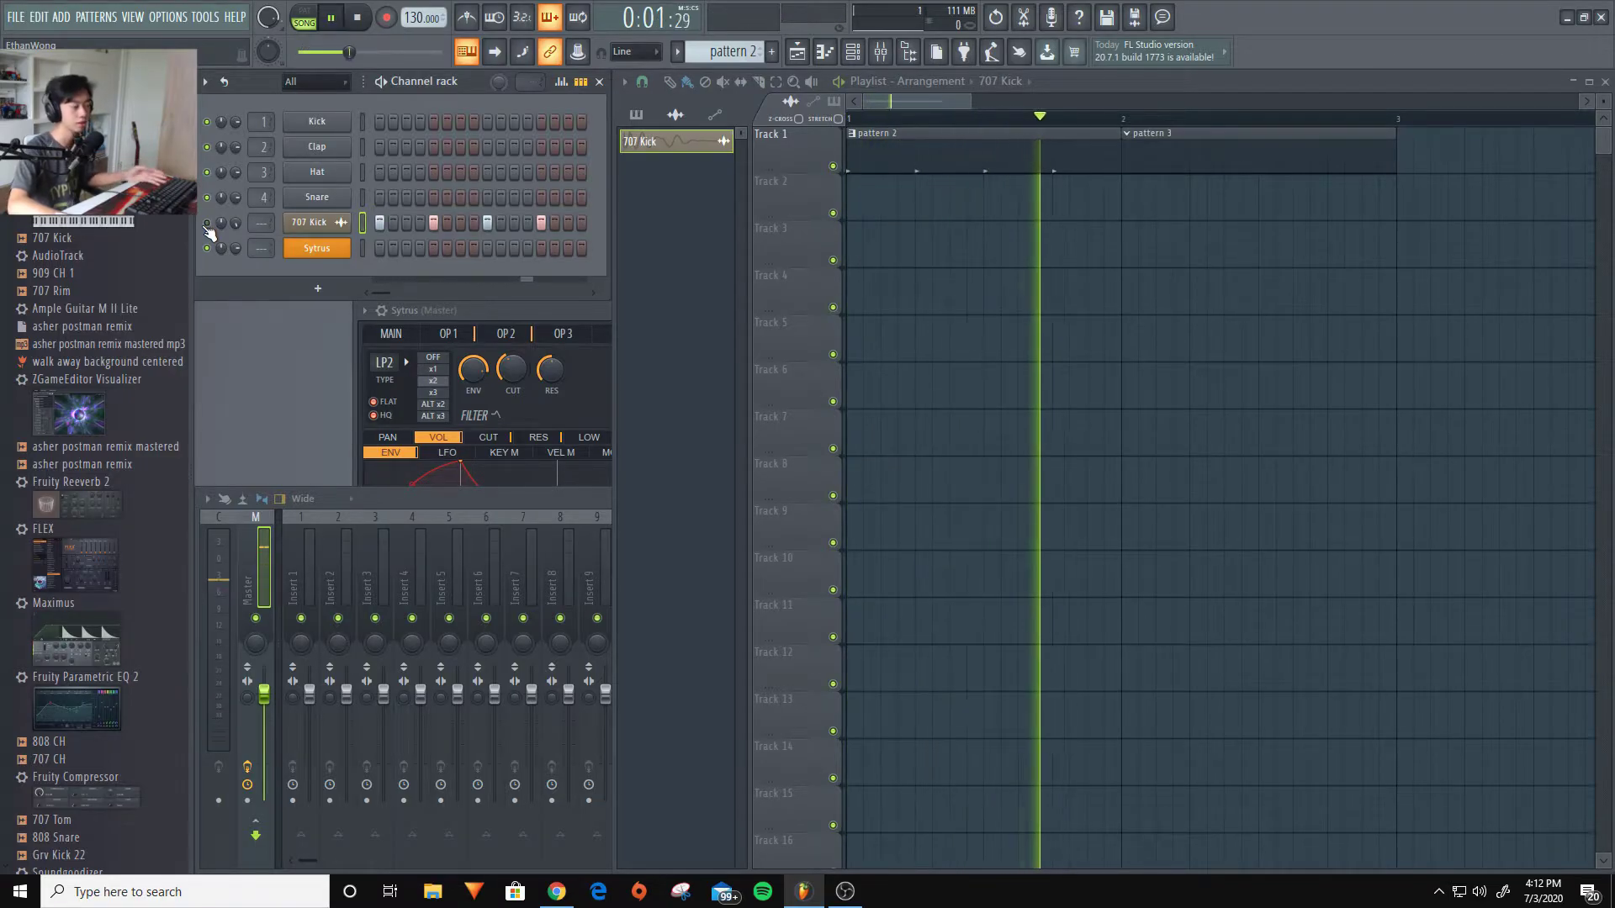
pyautogui.press('space')
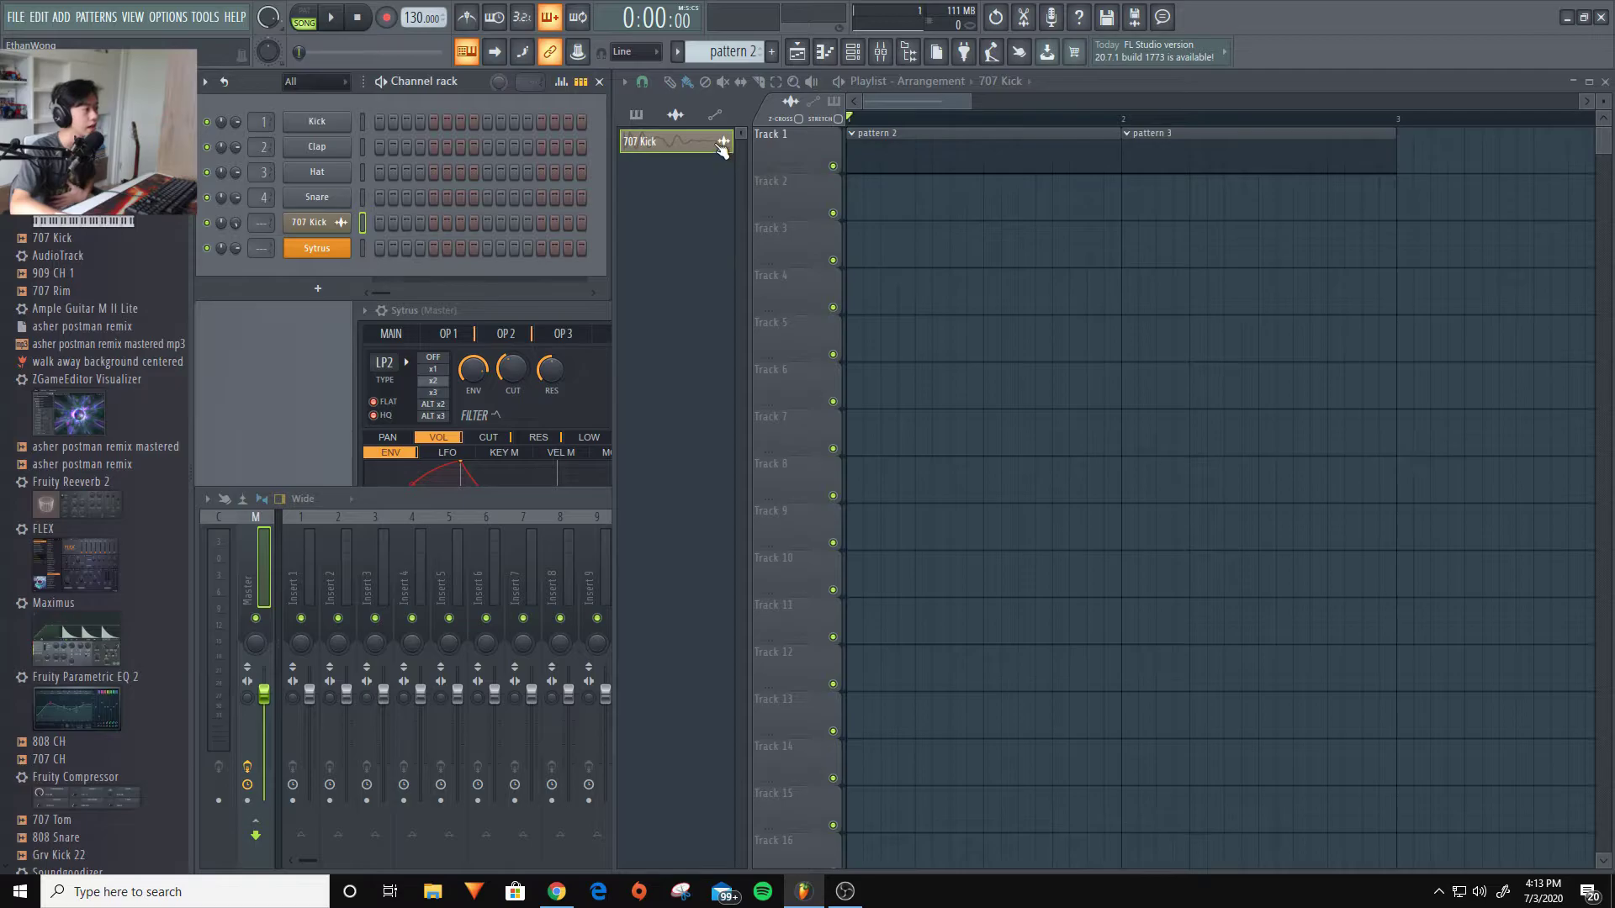
# Place 707 Kick clips on beats 1 to 4 of Track 4
pyautogui.moveTo(722, 149); pyautogui.dragTo(849, 290)
pyautogui.click(921, 295)
pyautogui.click(989, 295)
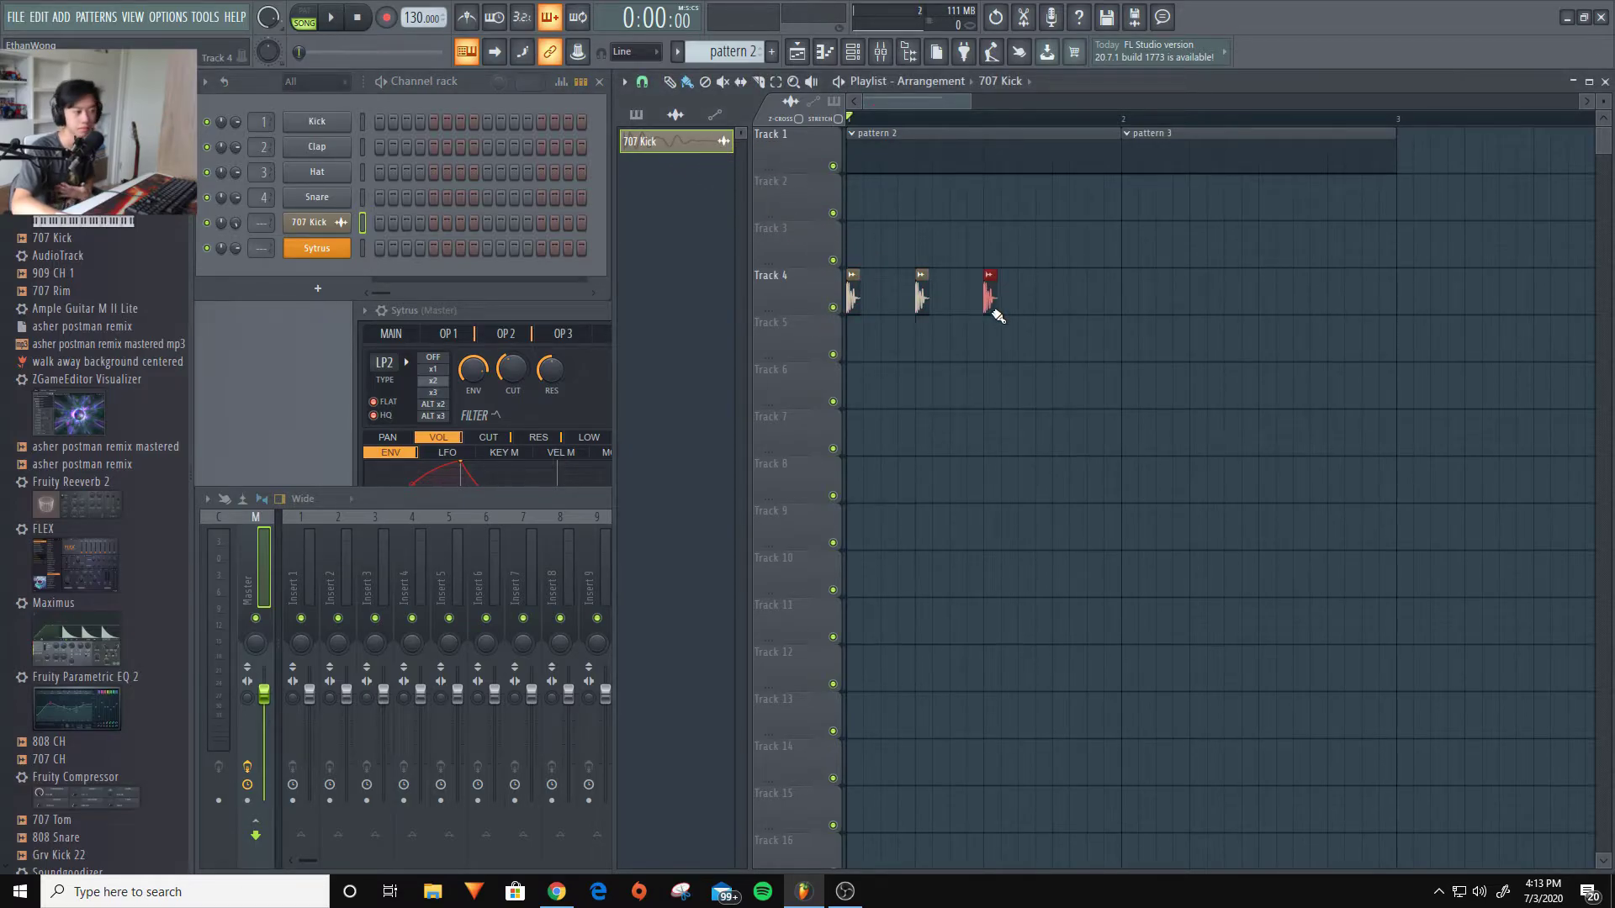
pyautogui.click(1061, 291)
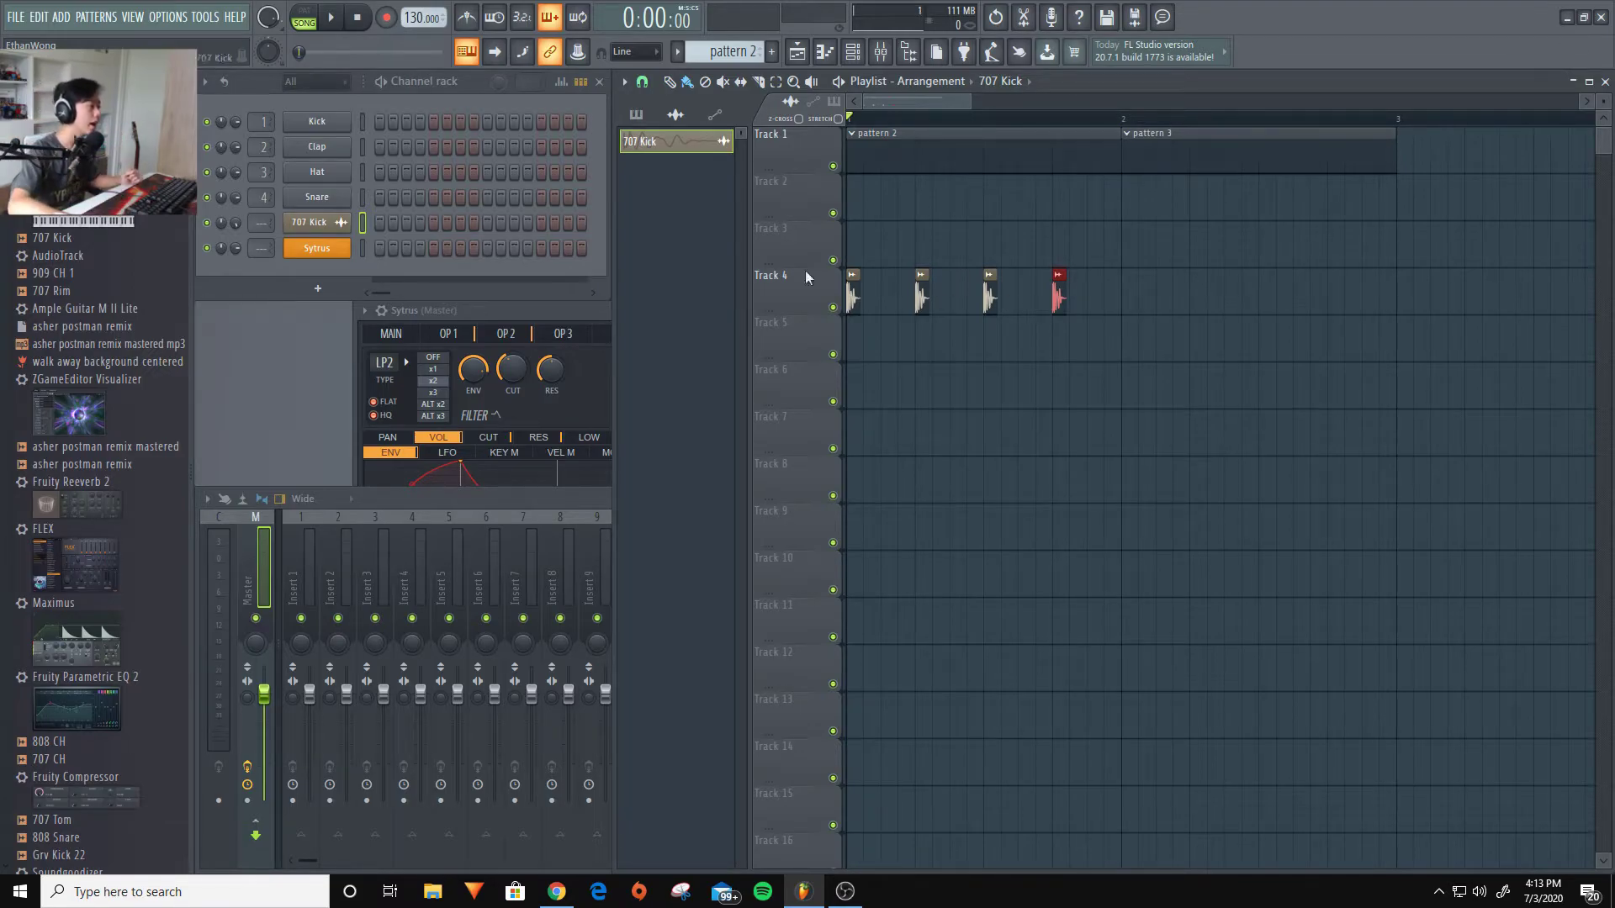
# Turn the 707 Kick channel volume fully down during playback and bring up the mixer
pyautogui.click(220, 224)
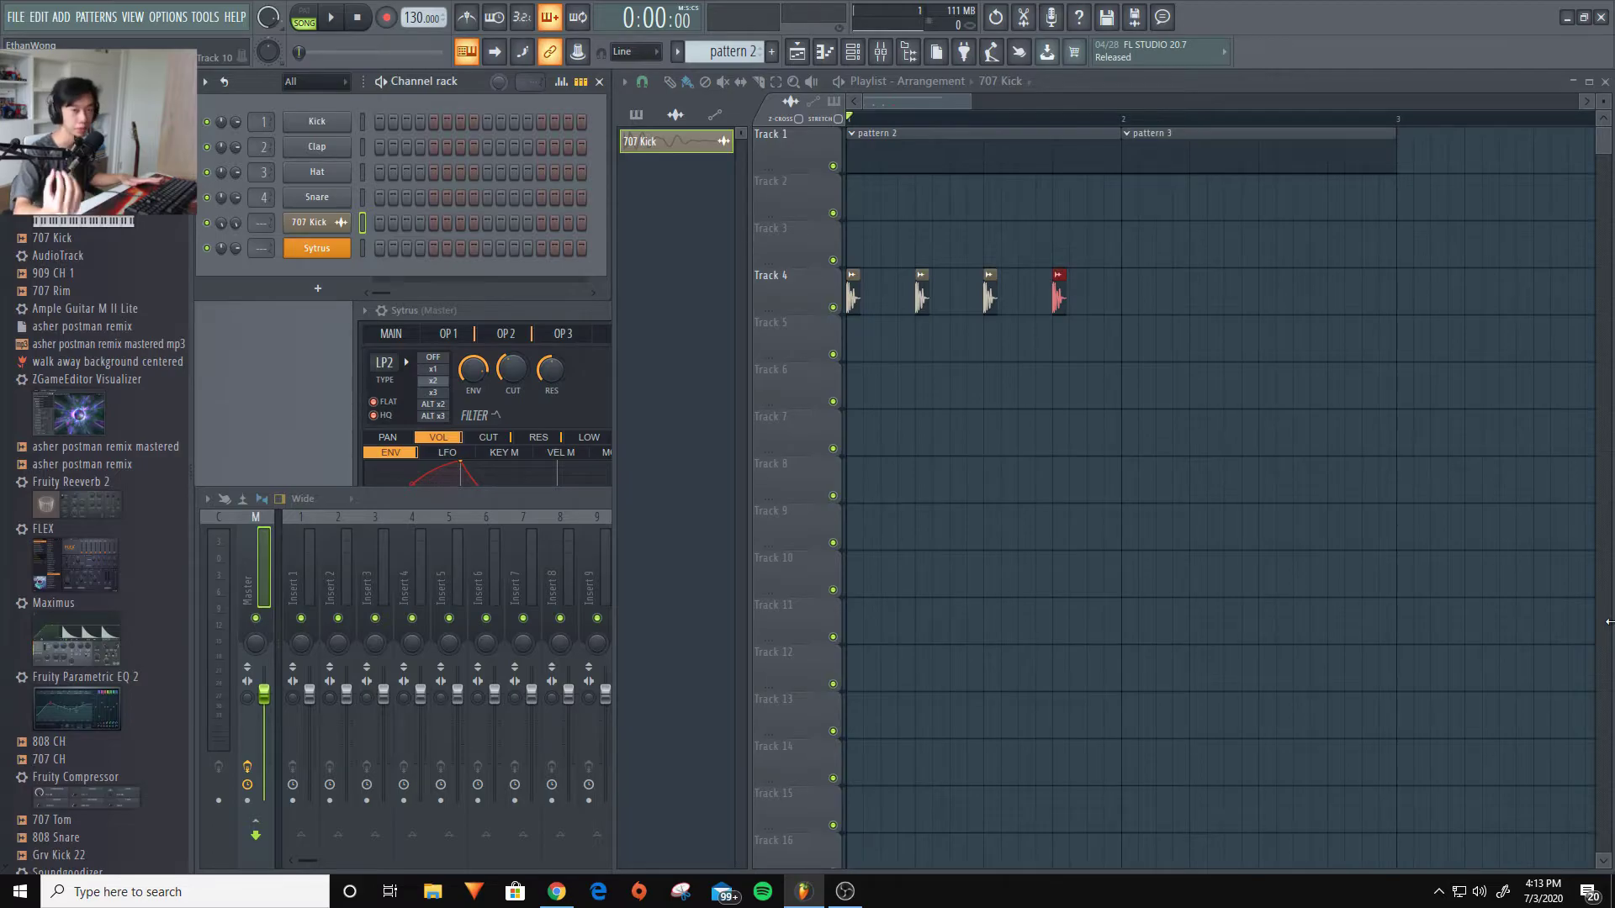
pyautogui.press('space')
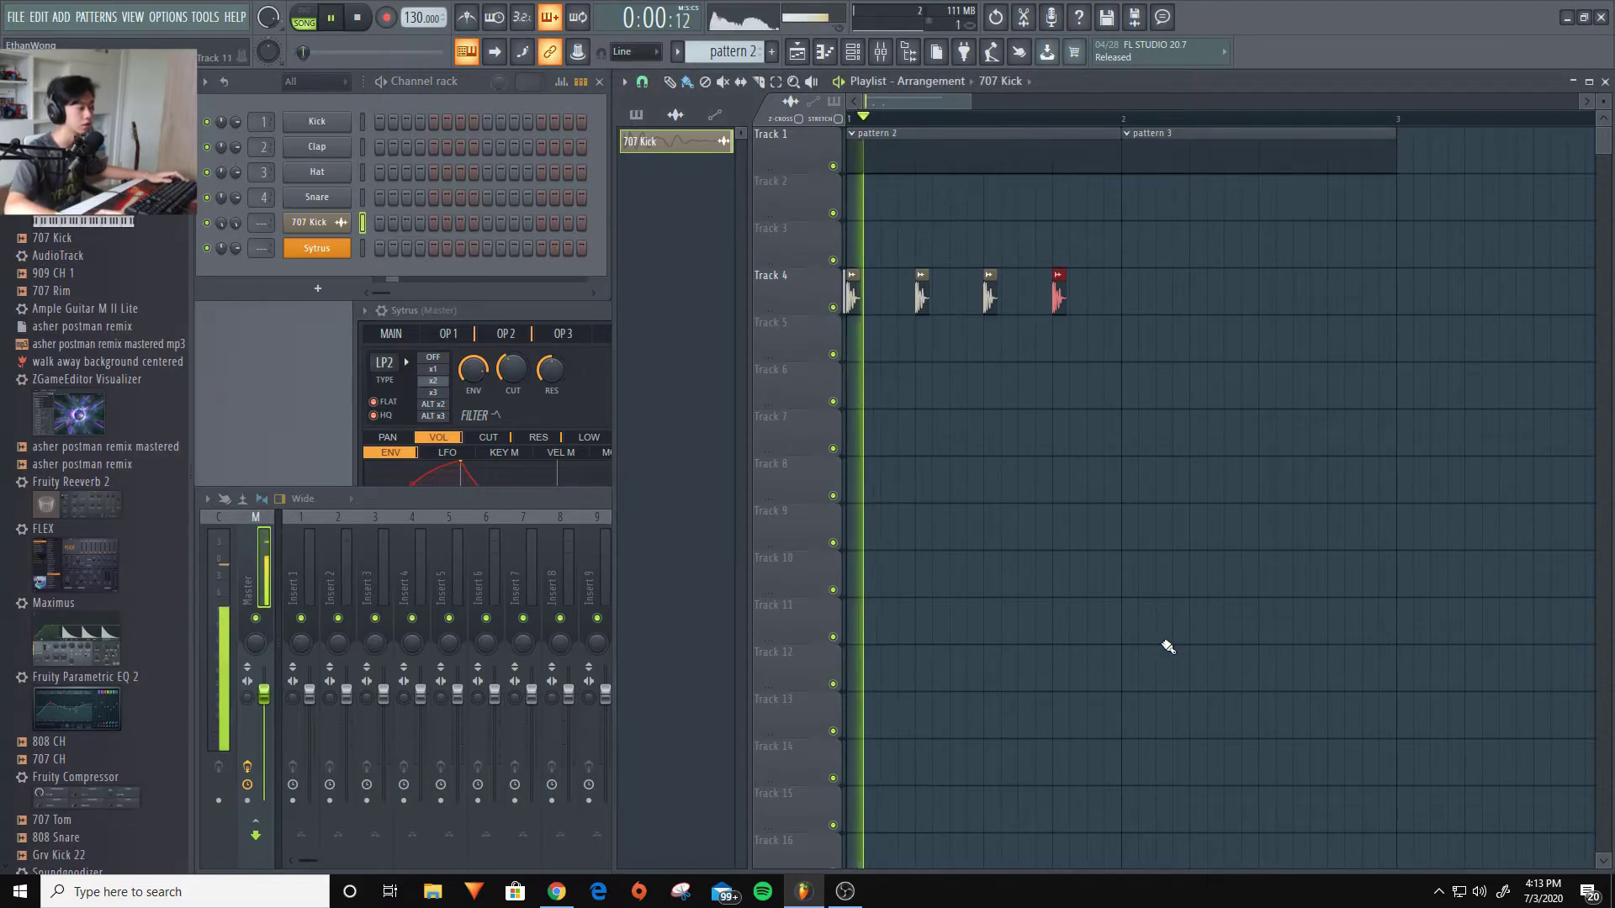
pyautogui.press('space')
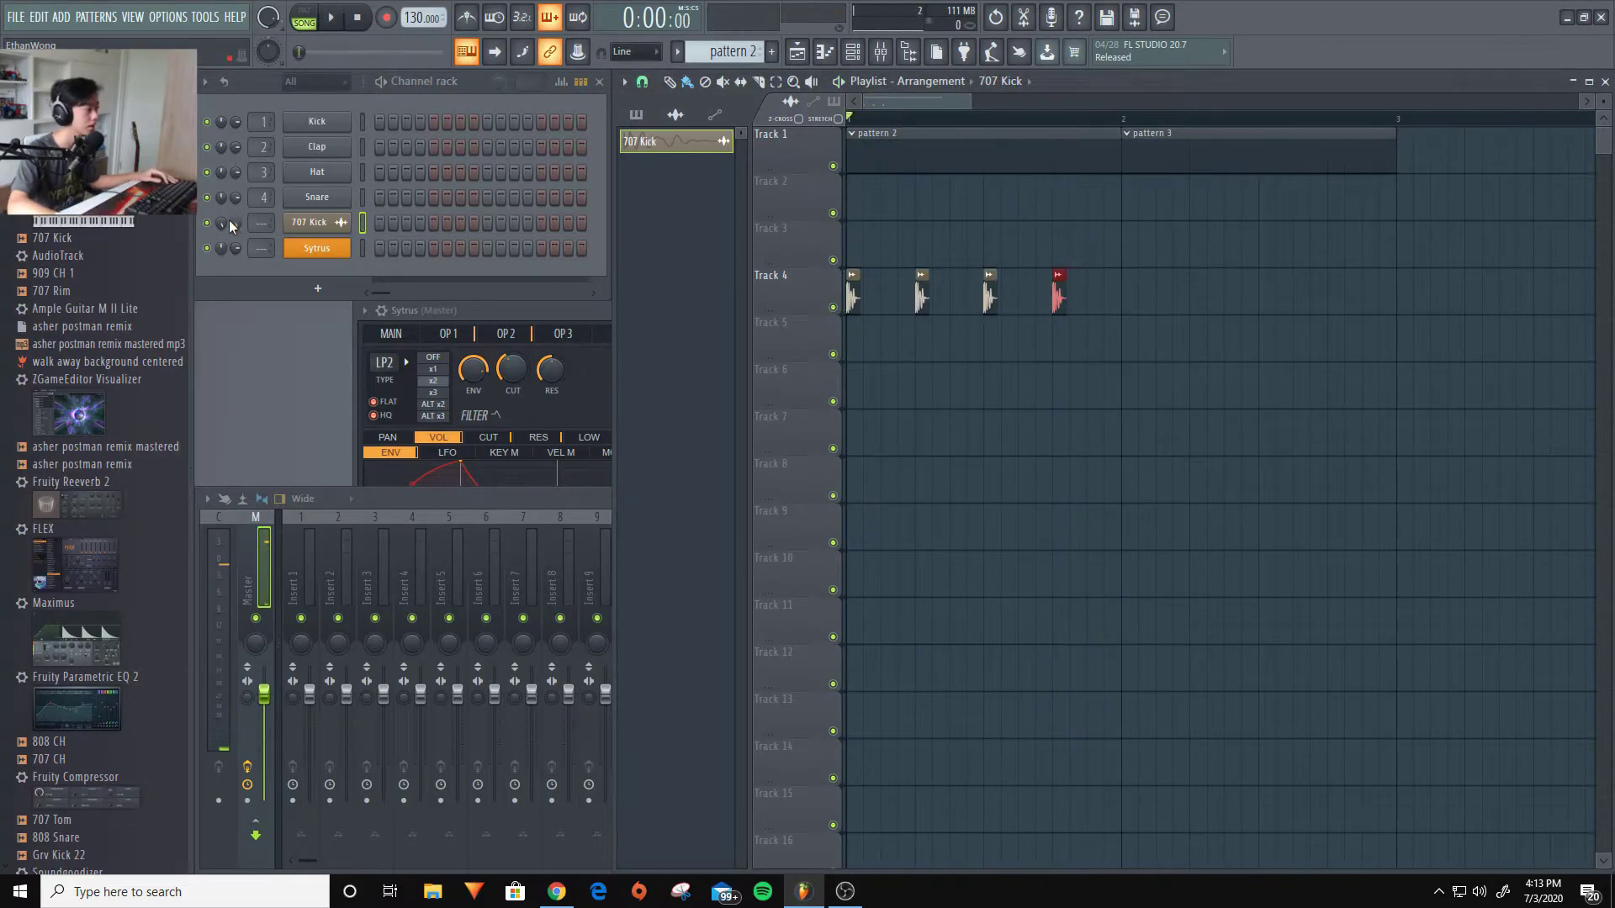
pyautogui.click(222, 224)
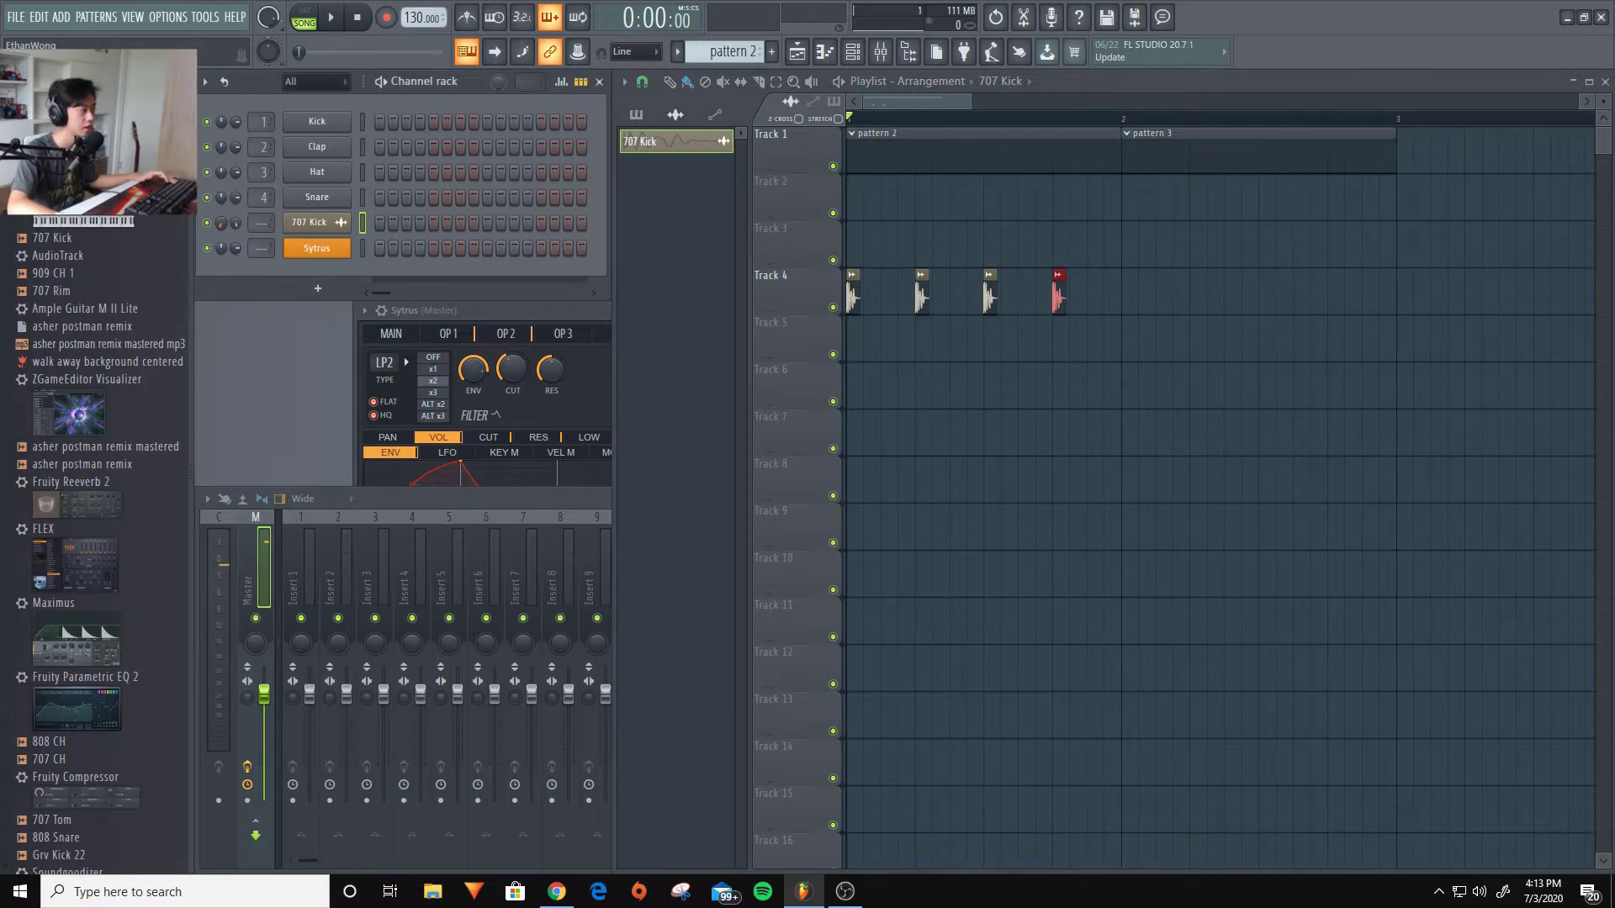
pyautogui.press('space')
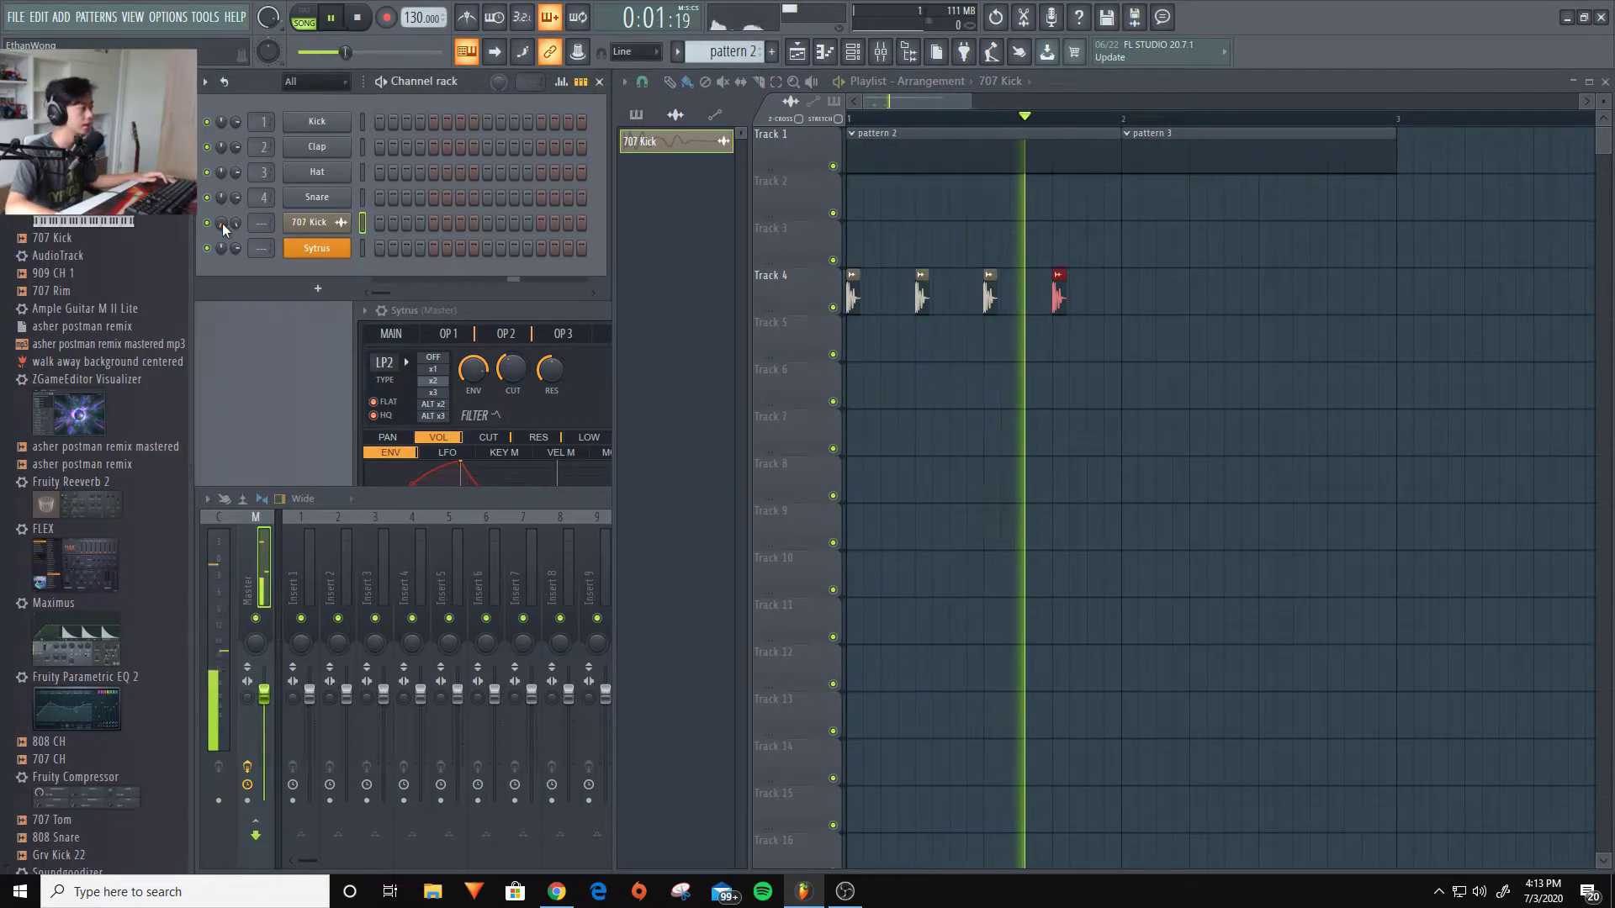
pyautogui.moveTo(222, 224); pyautogui.dragTo(222, 253)
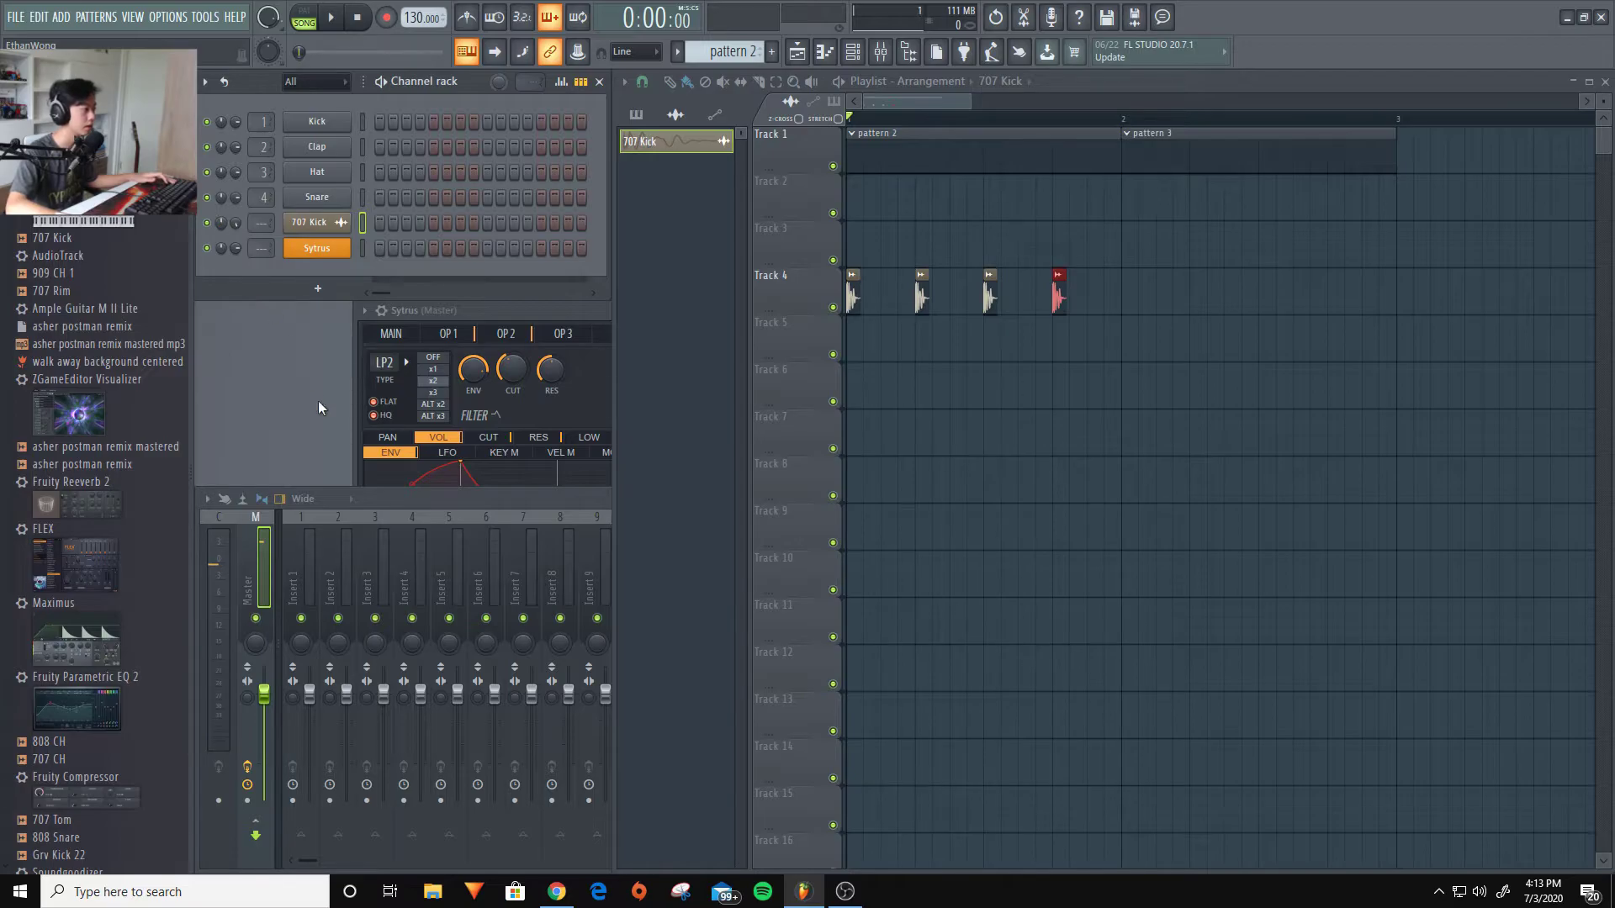
pyautogui.click(415, 503)
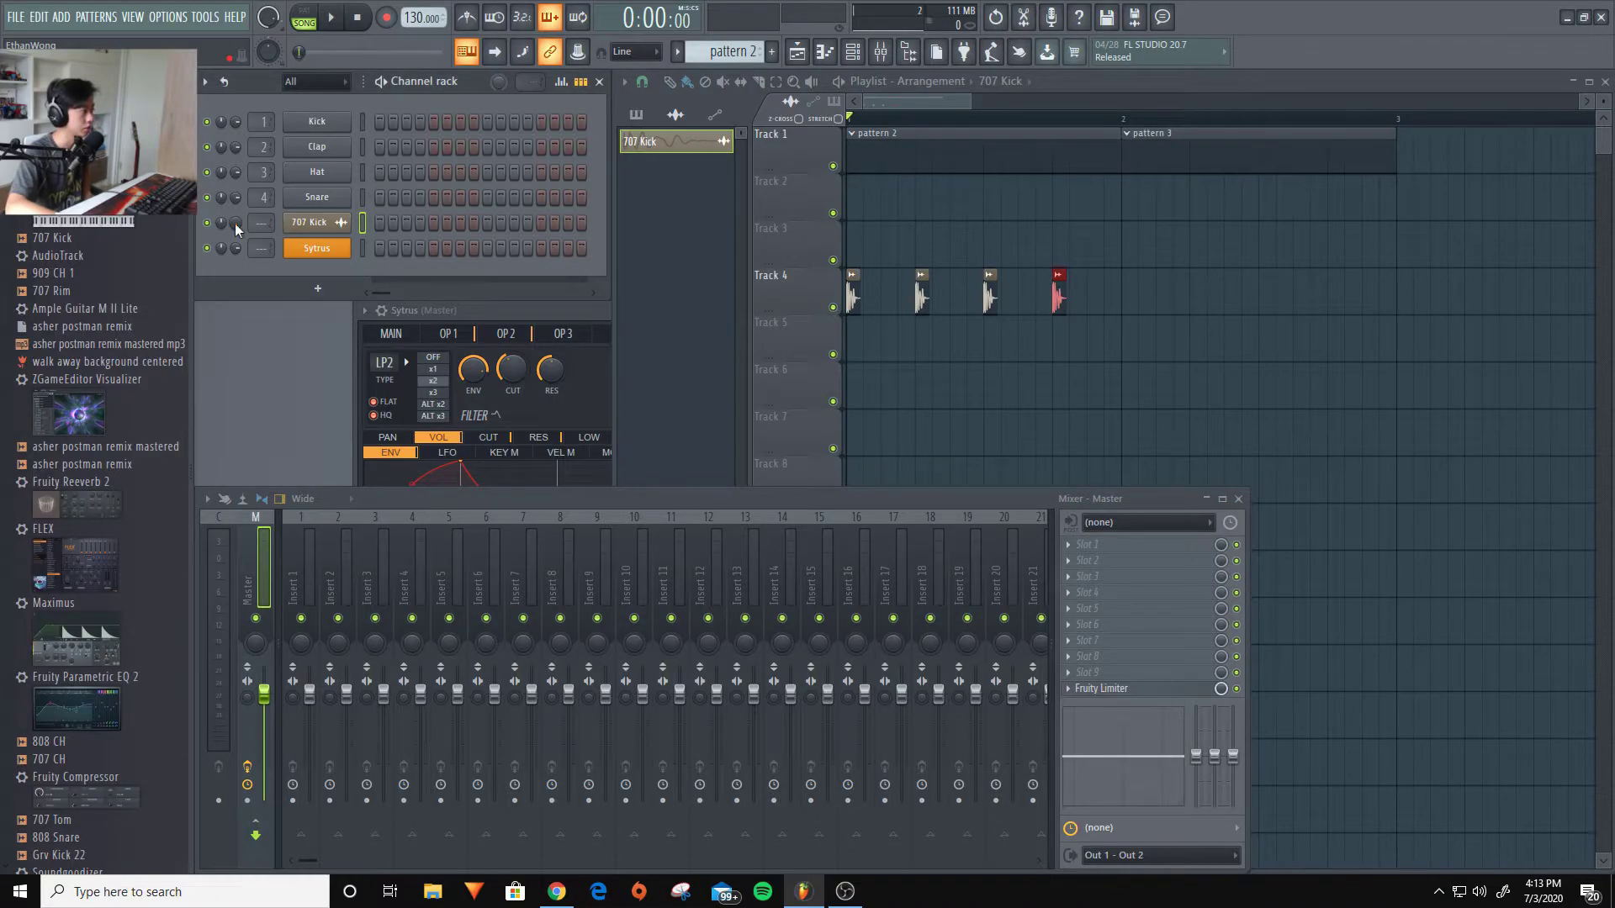
# Play the song and then stop it, returning the position counter to zero
pyautogui.press('space')
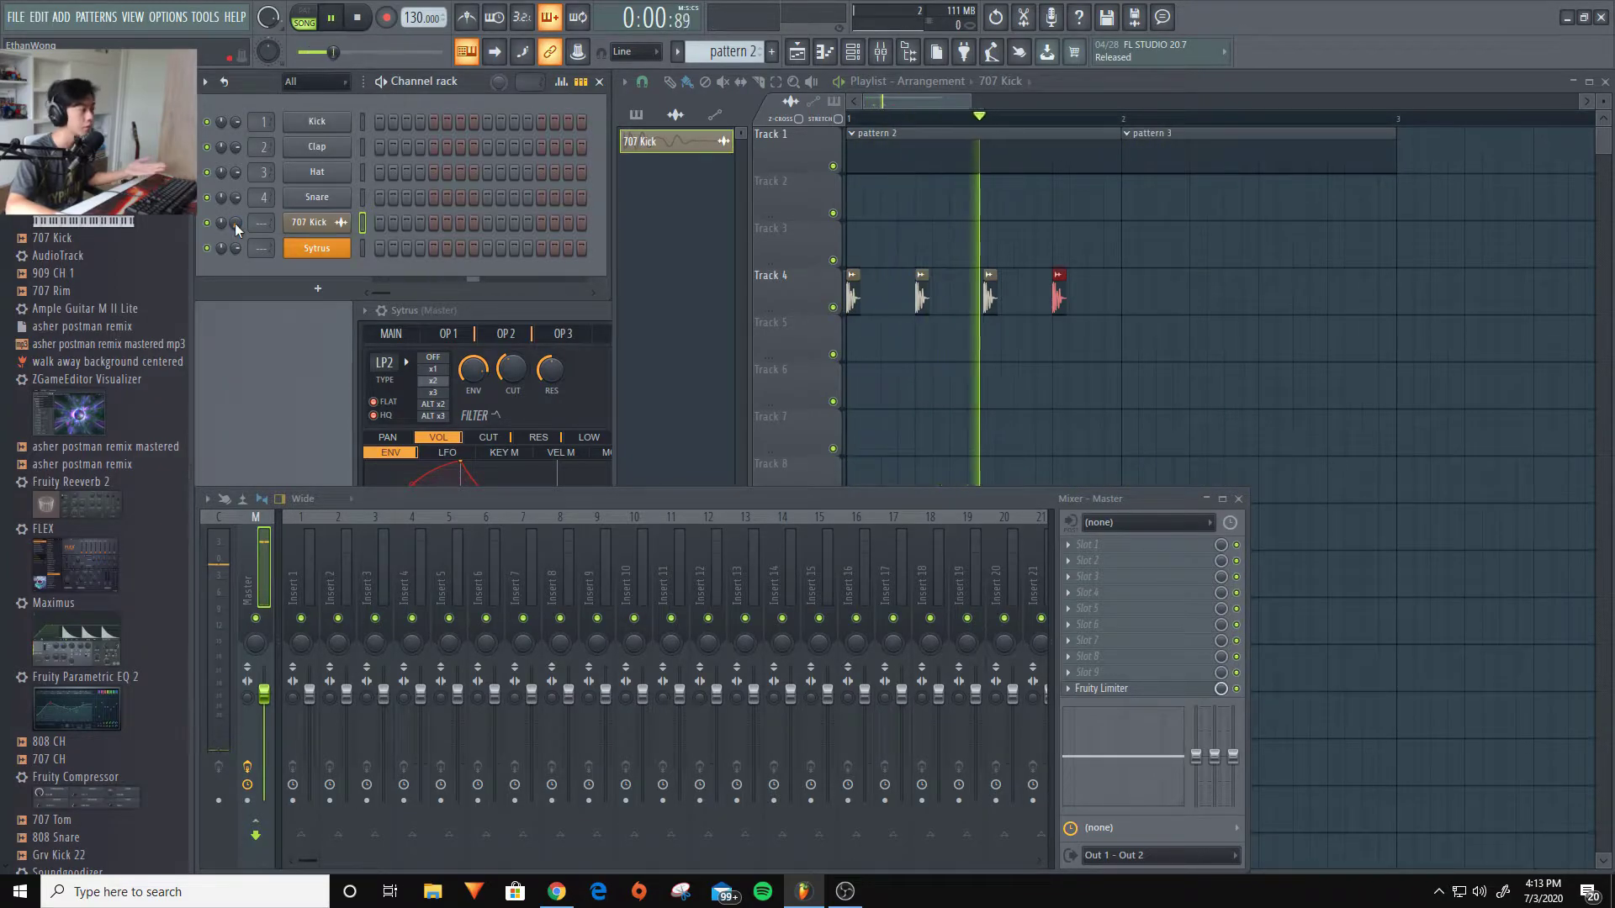
pyautogui.press('space')
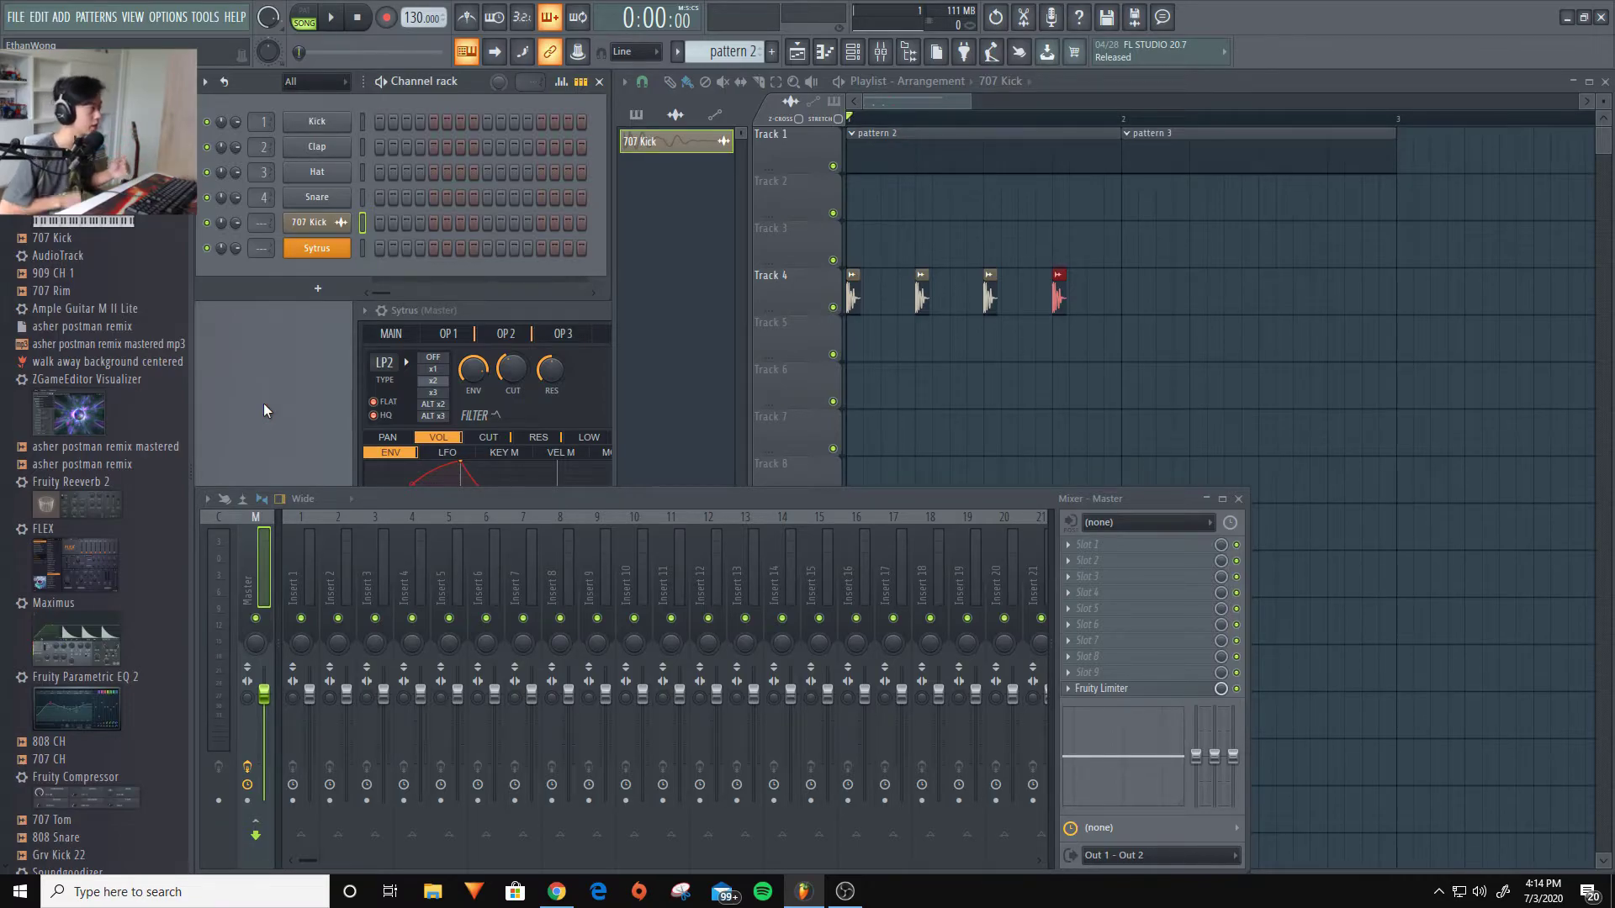
# Preview the Kick sample and check its level on mixer Insert 1
pyautogui.click(296, 547)
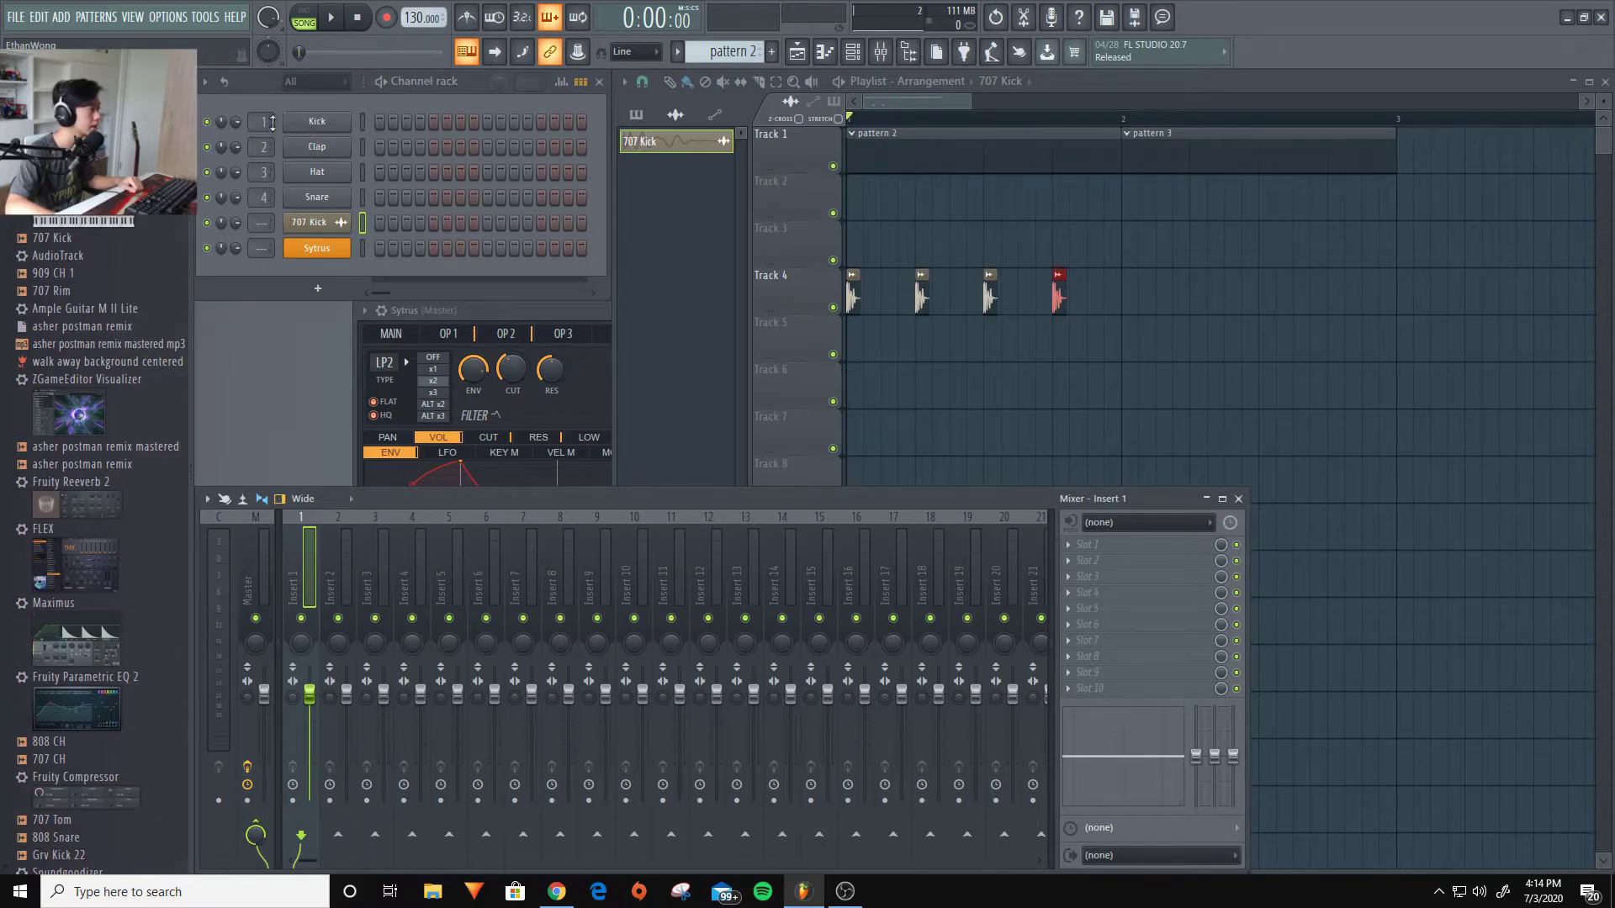
pyautogui.click(328, 124)
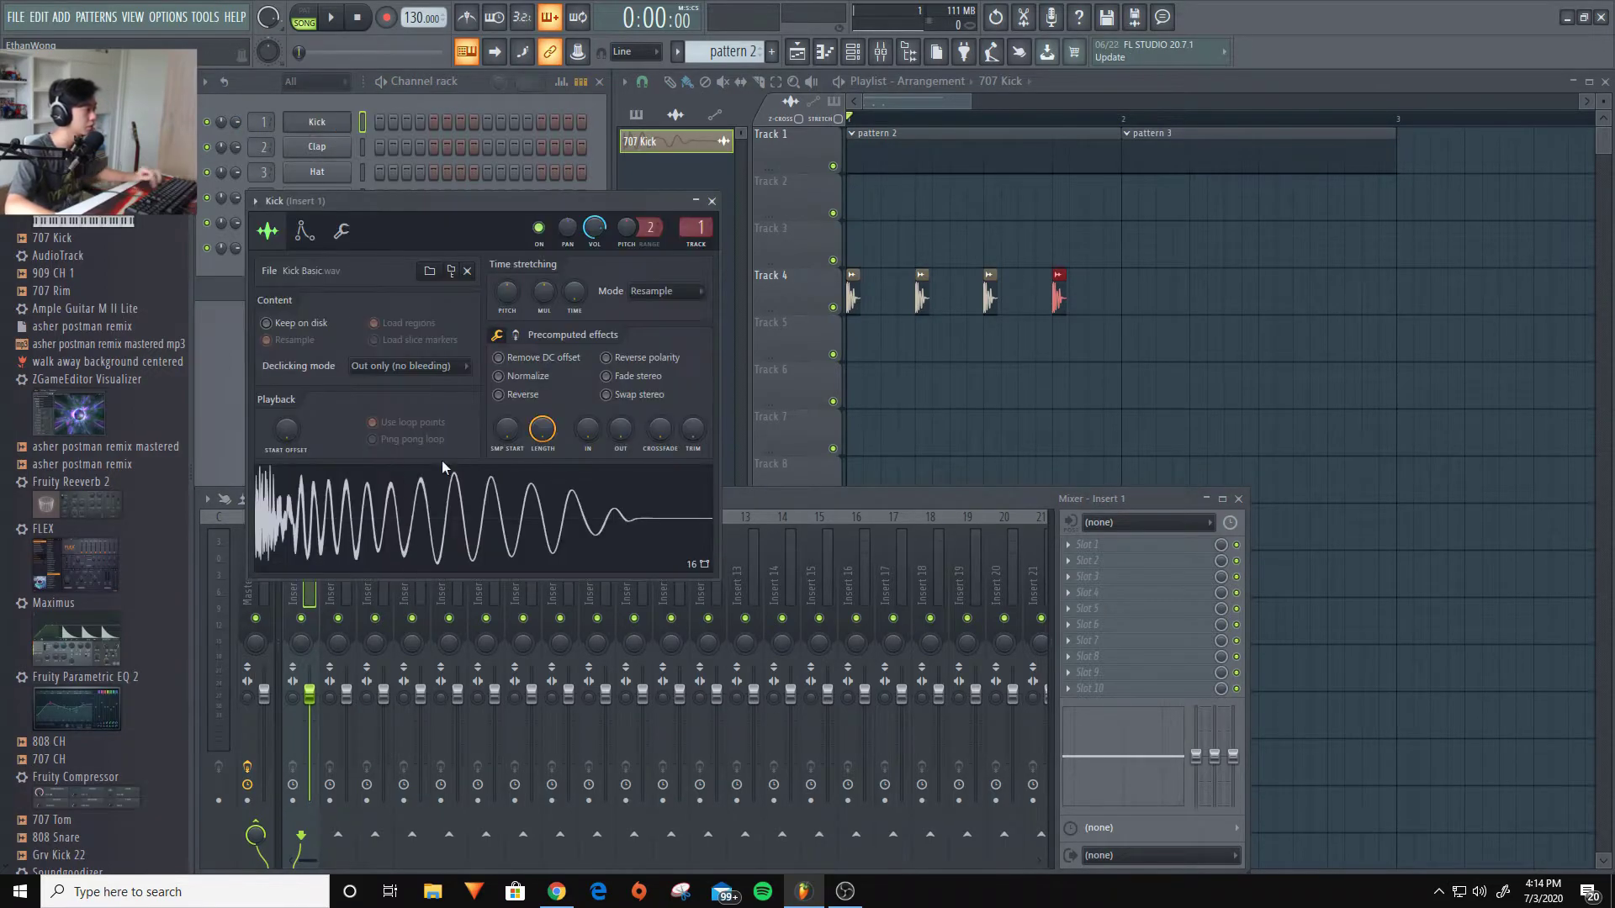
pyautogui.click(424, 521)
pyautogui.moveTo(454, 203); pyautogui.dragTo(883, 241)
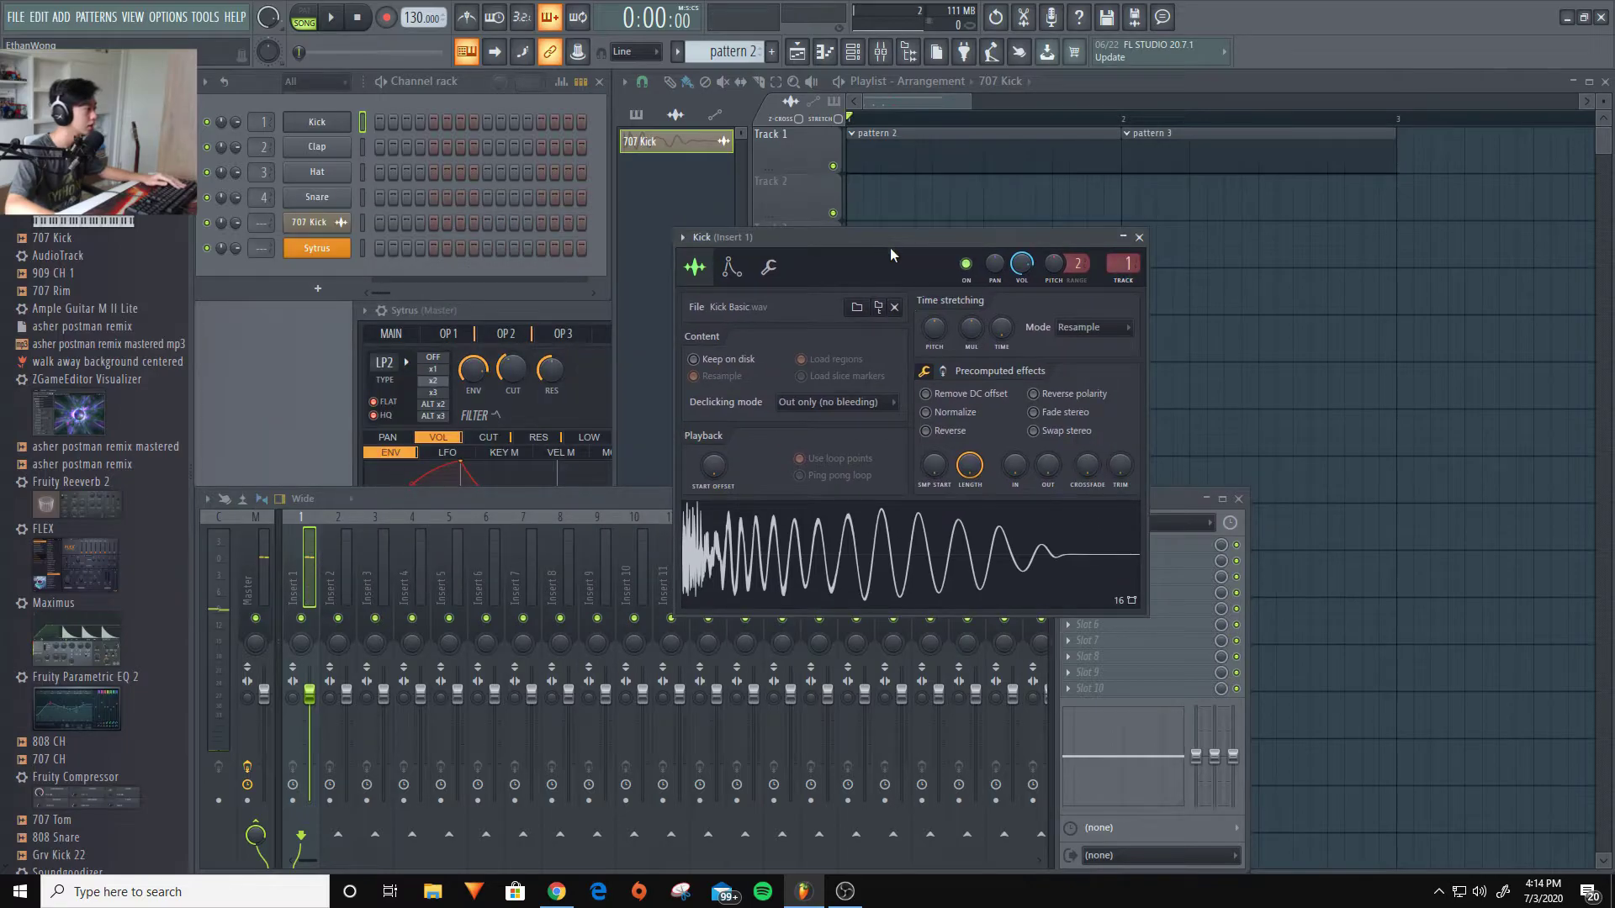
pyautogui.click(909, 568)
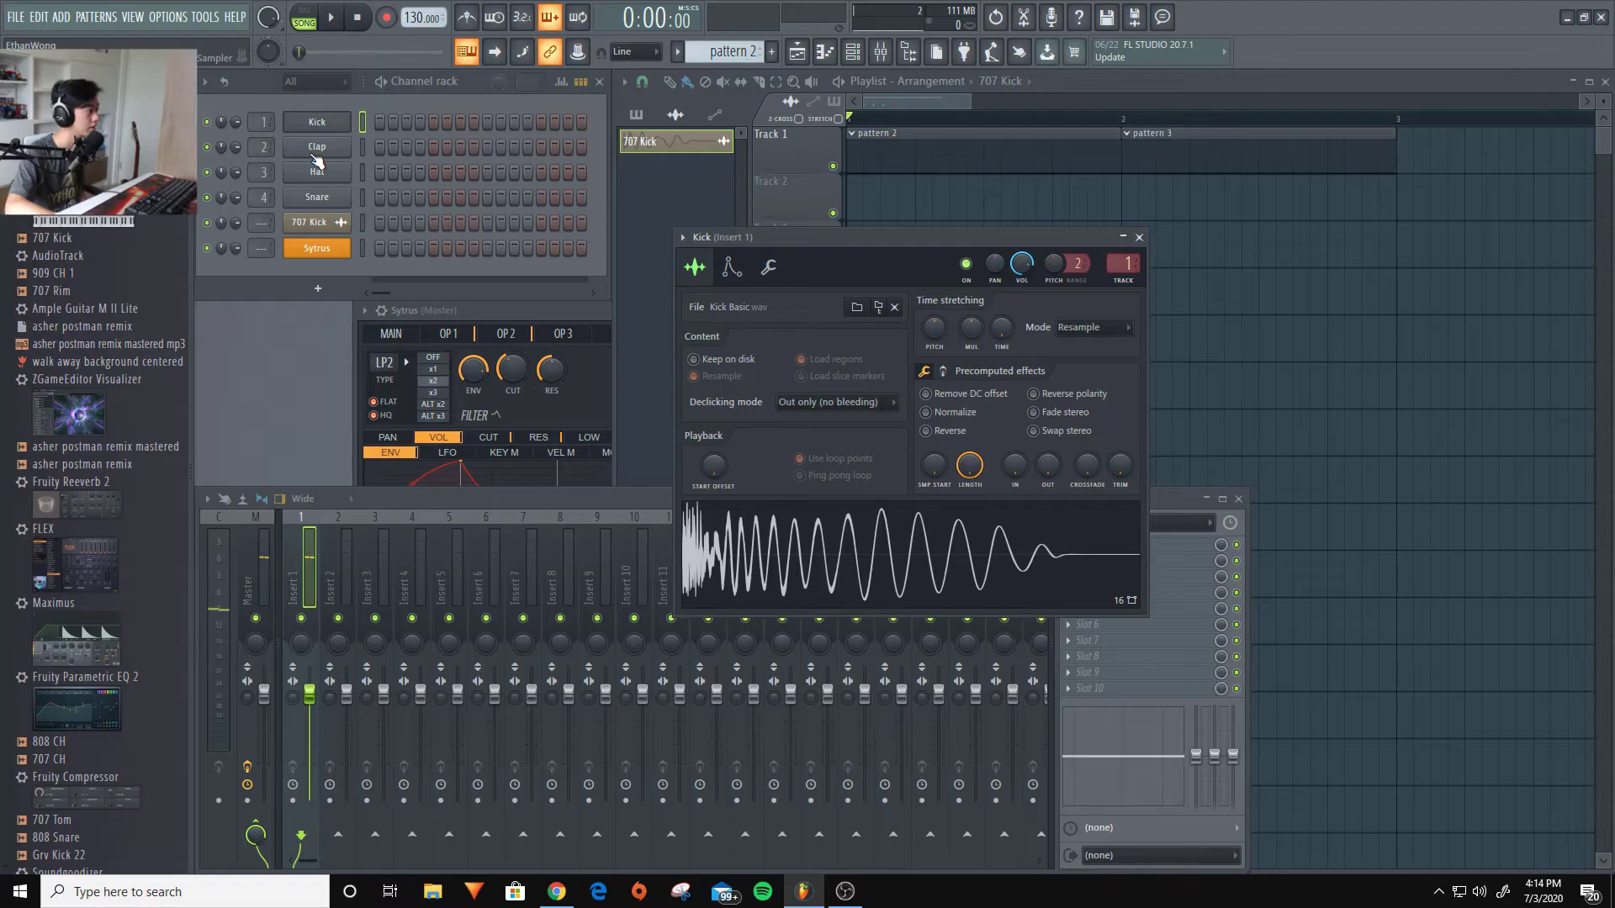
# Preview the Clap and Hat samples from their channel settings
pyautogui.click(317, 148)
pyautogui.moveTo(505, 232); pyautogui.dragTo(756, 227)
pyautogui.click(735, 527)
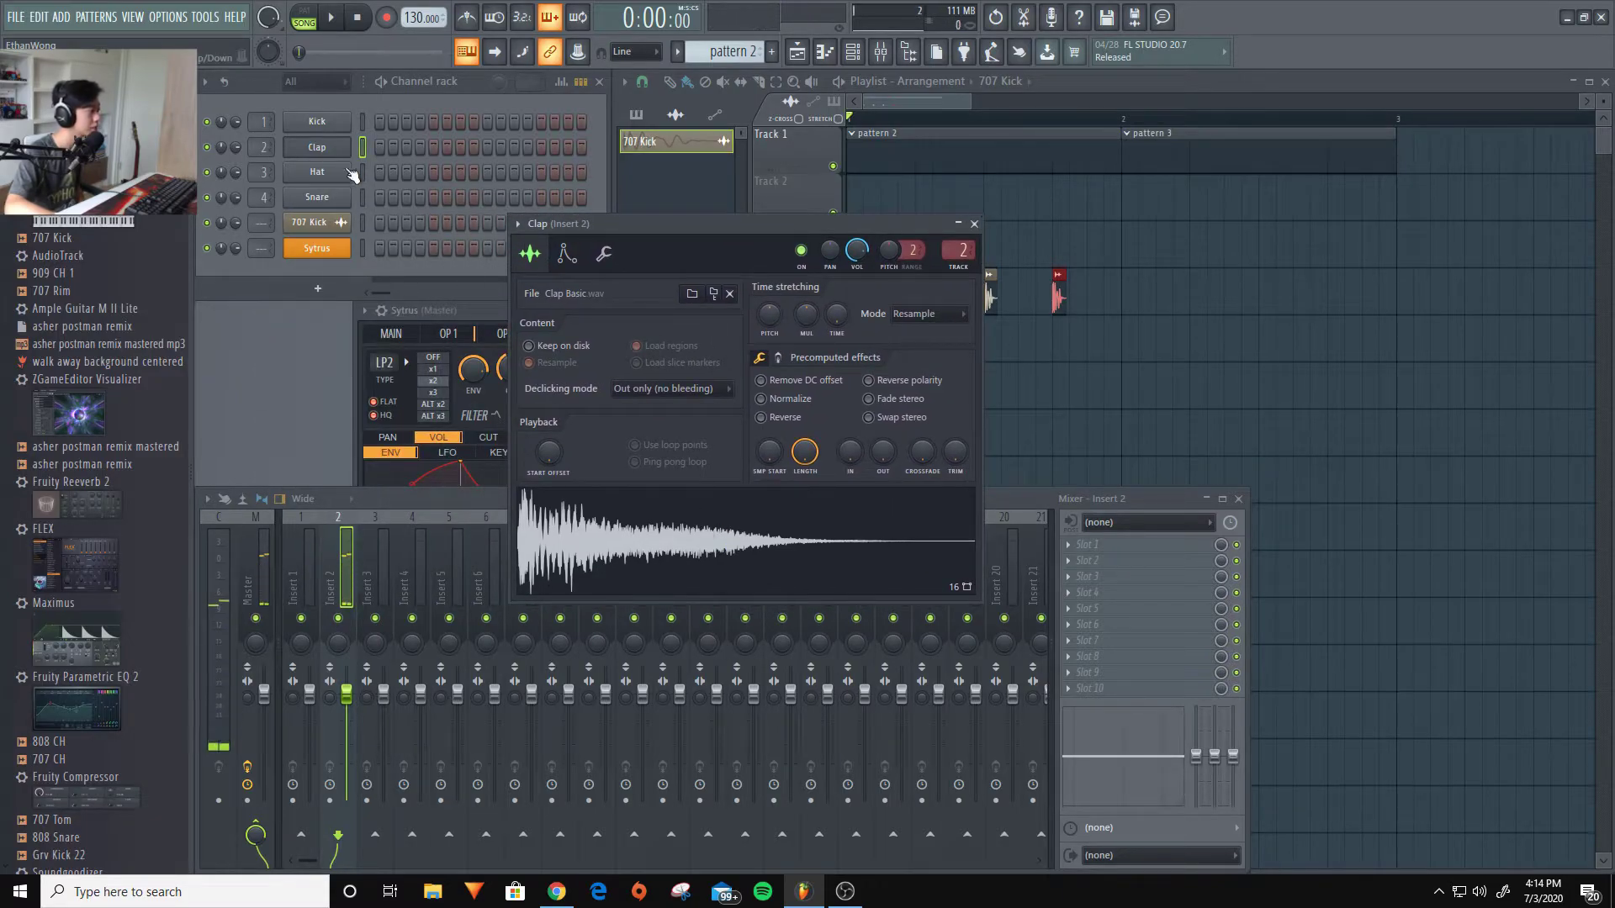
pyautogui.click(317, 172)
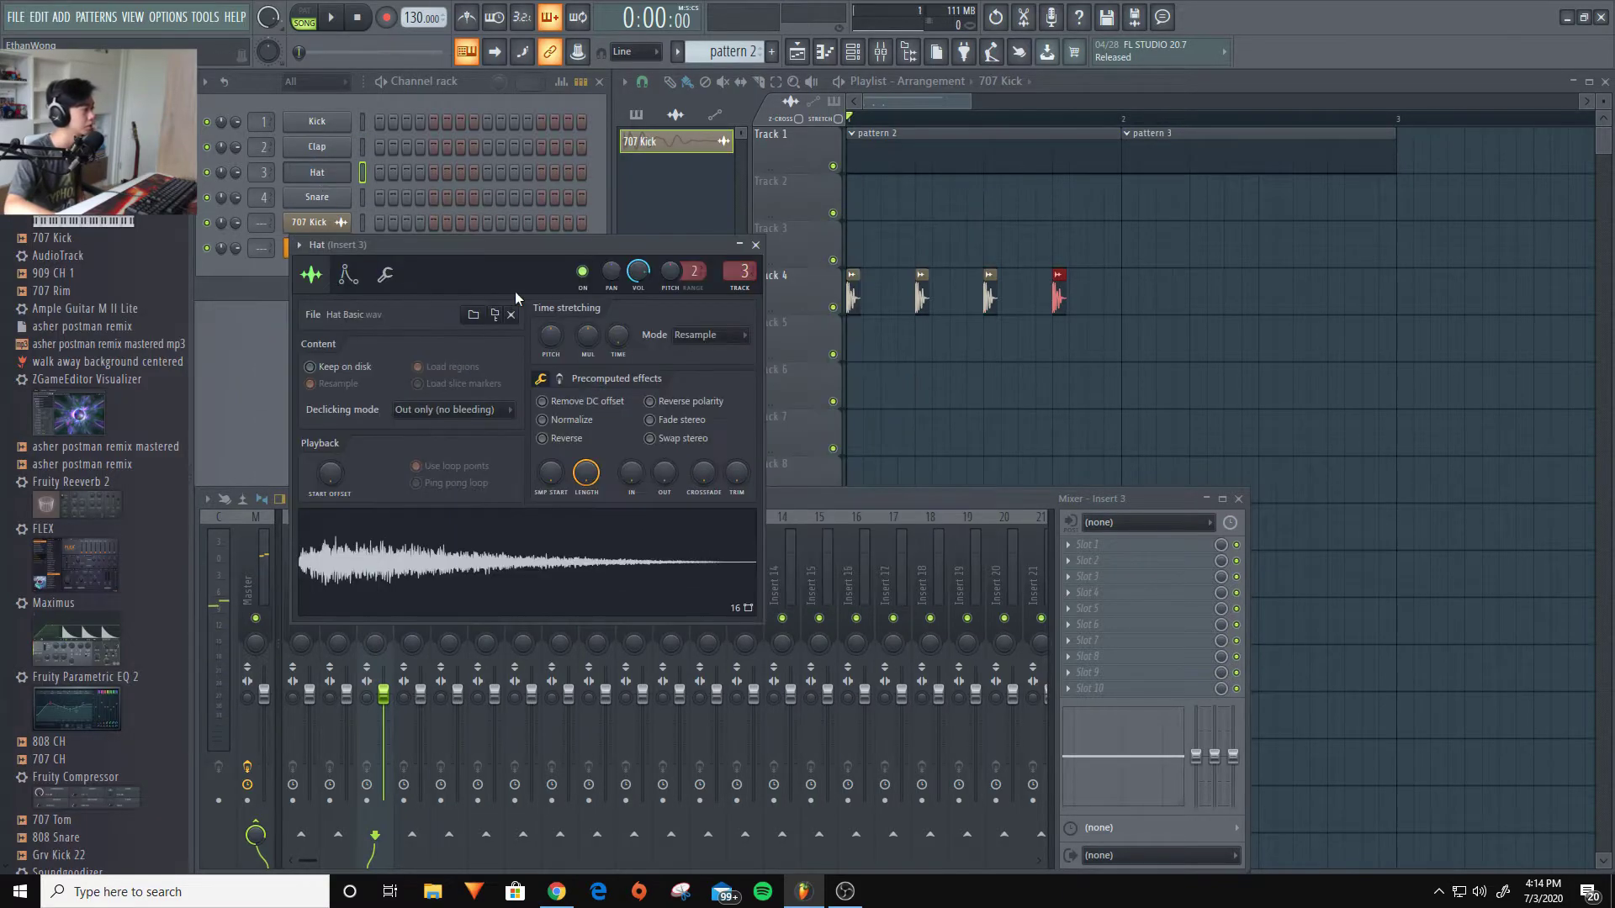
pyautogui.moveTo(586, 260); pyautogui.dragTo(920, 277)
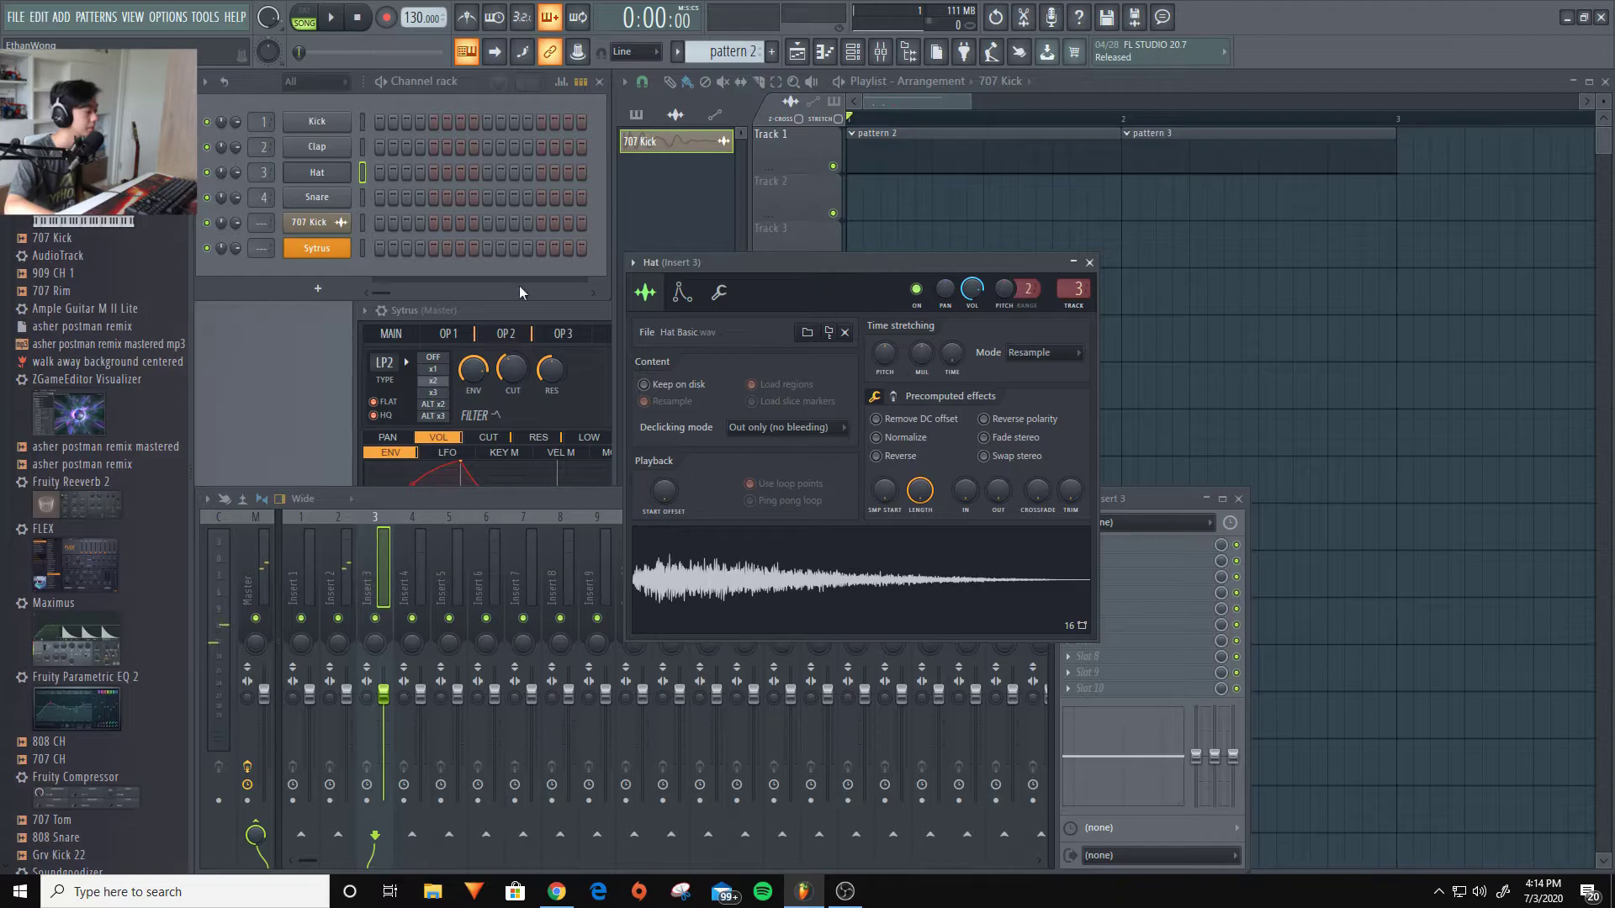
pyautogui.click(805, 598)
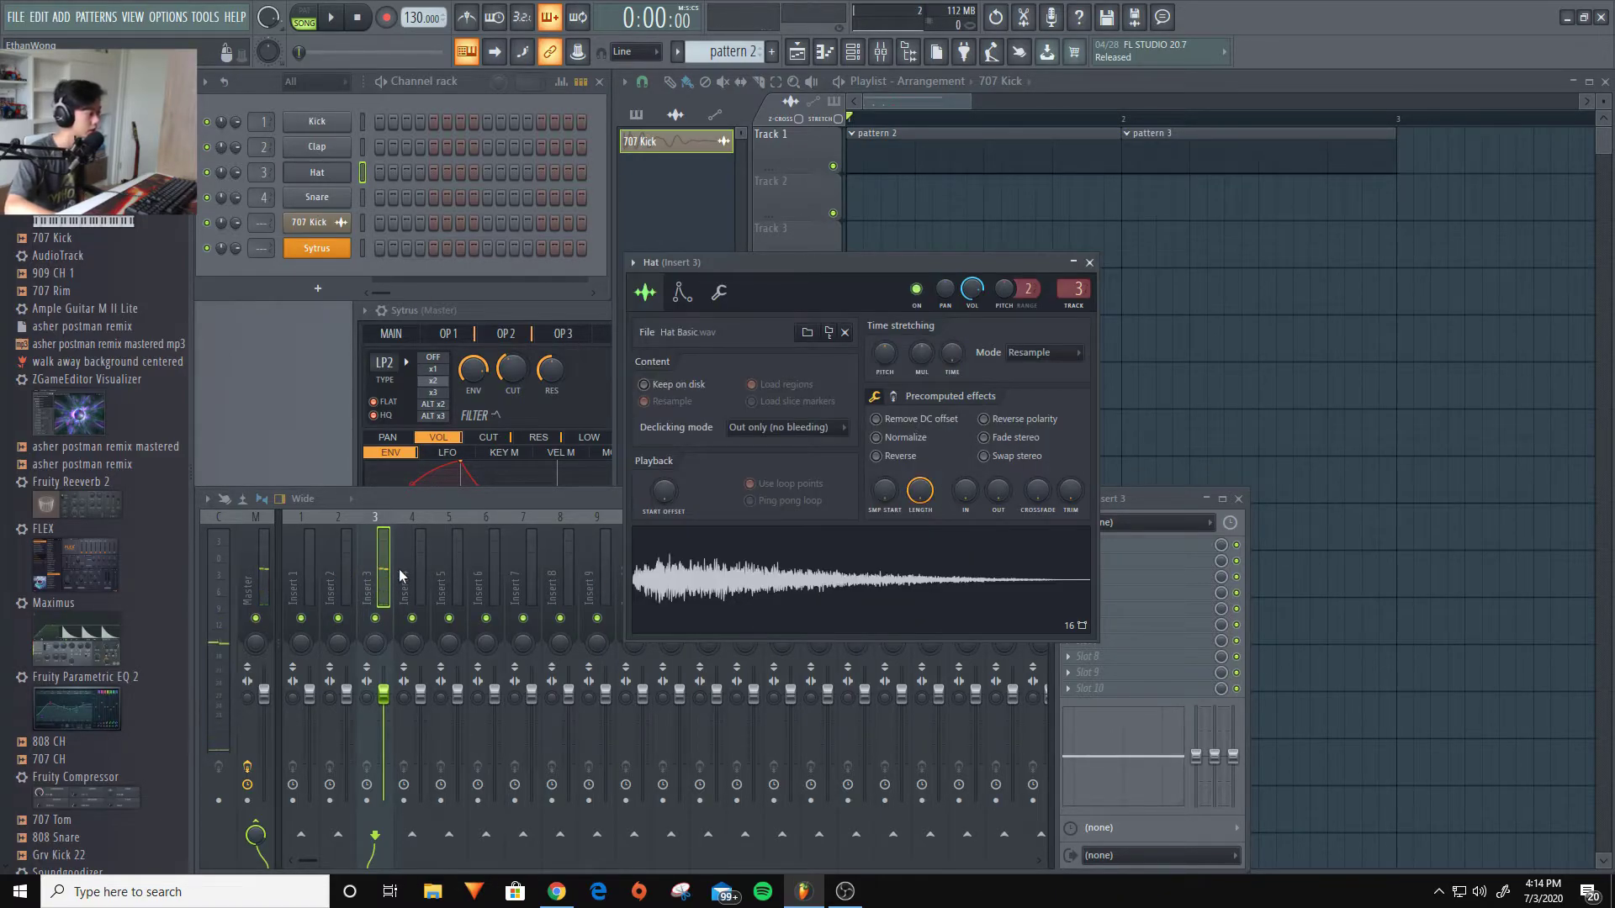
pyautogui.click(452, 493)
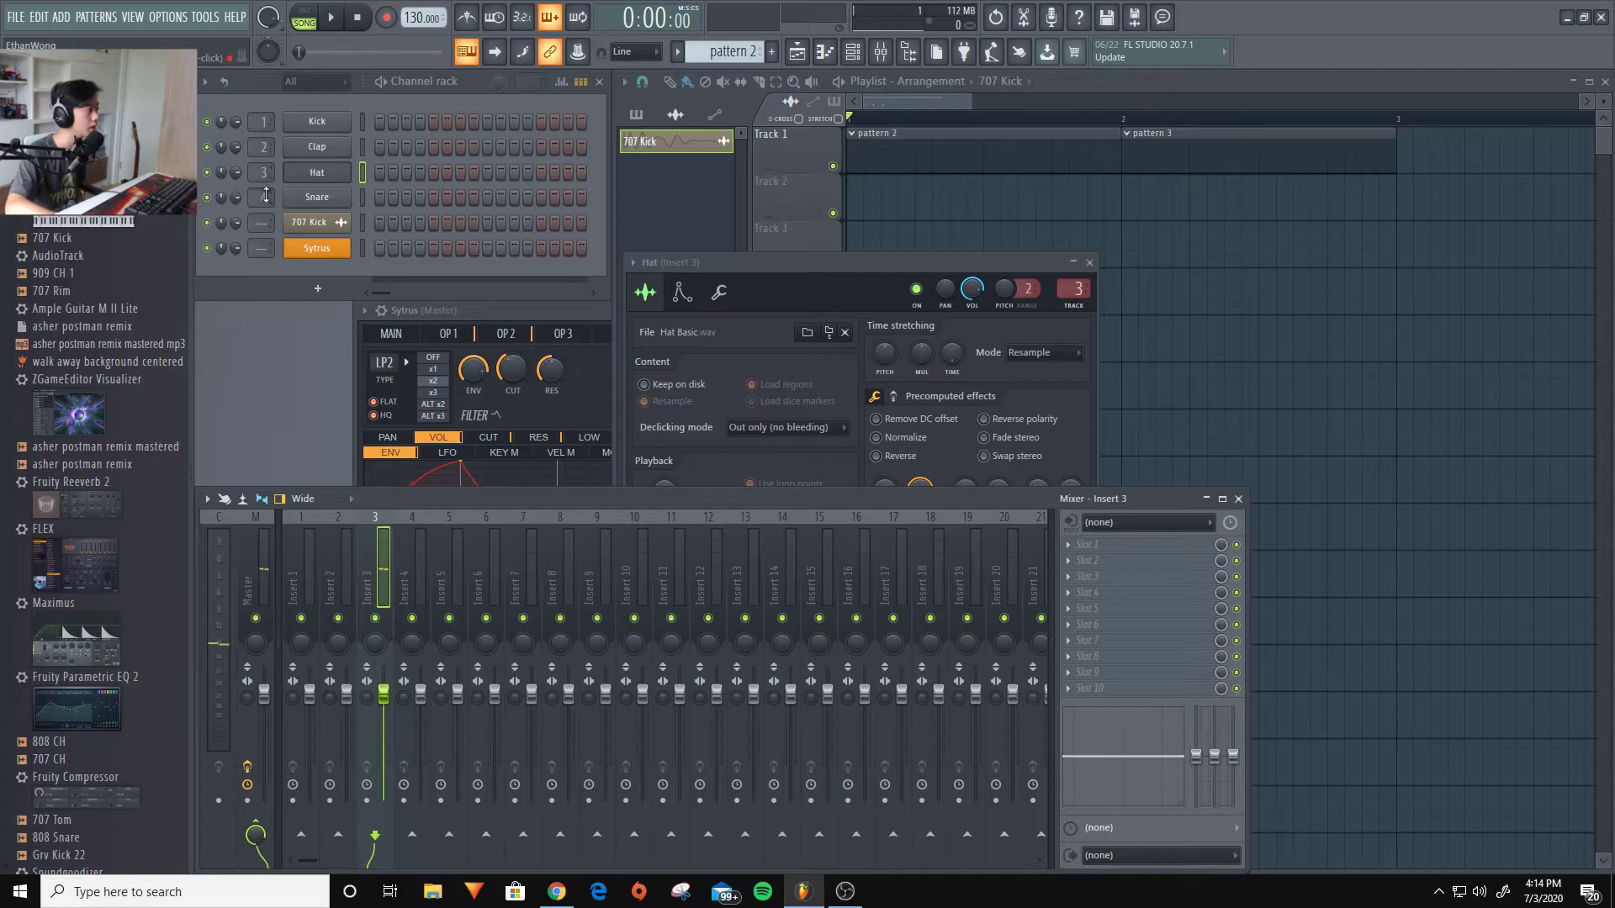
# Delete the Snare, Hat and Clap channels from the channel rack
pyautogui.scroll(-4, 269, 199)
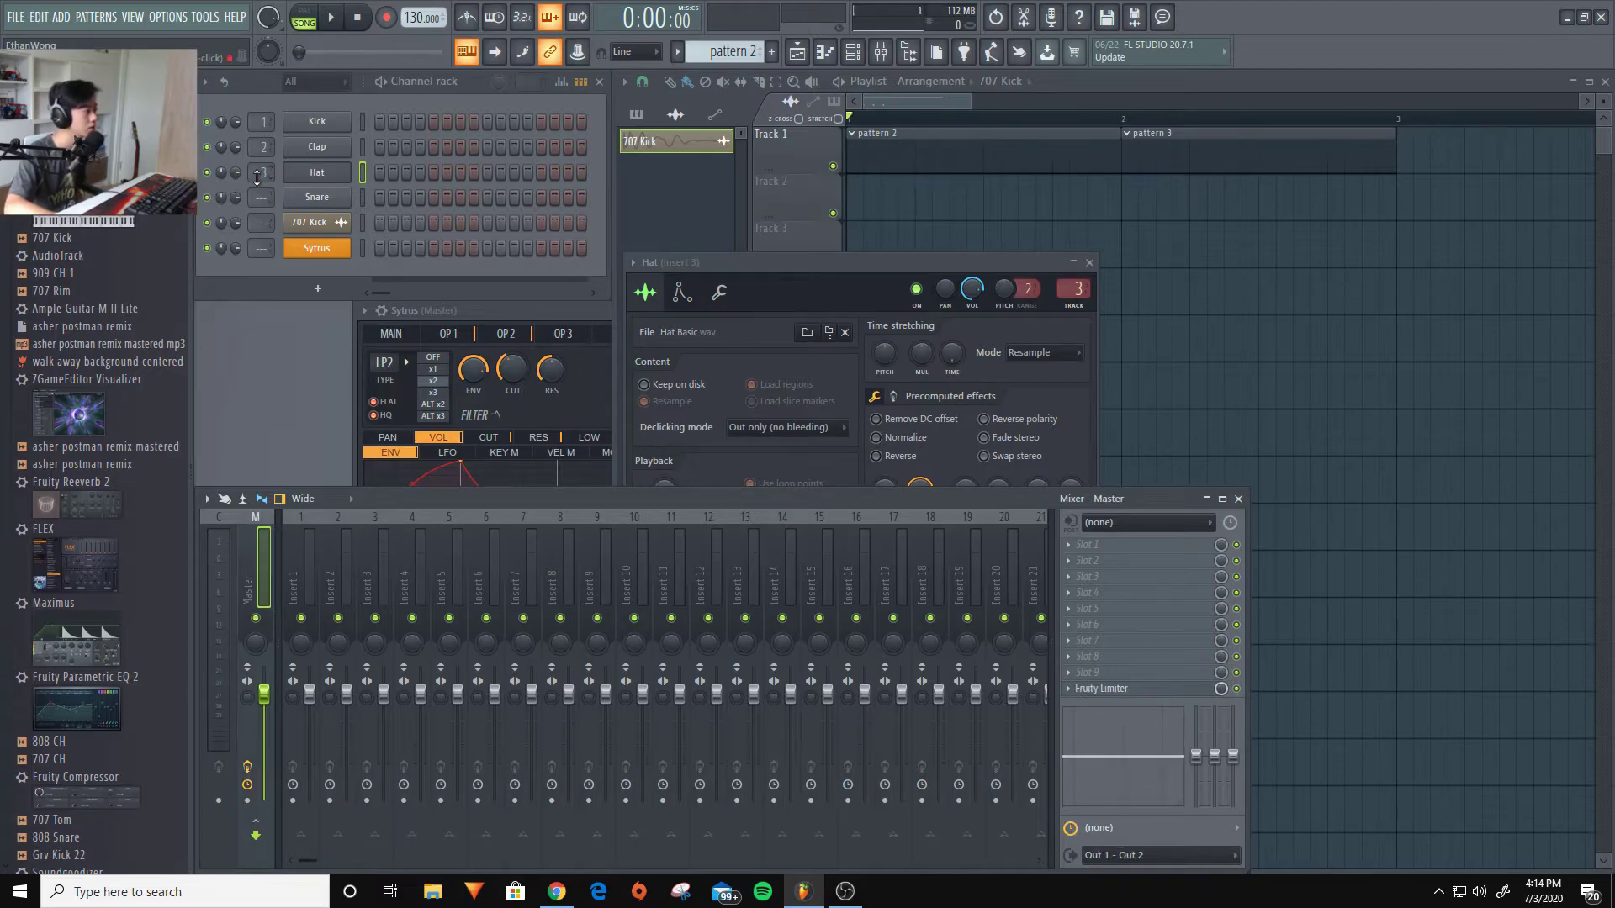
pyautogui.scroll(-3, 257, 175)
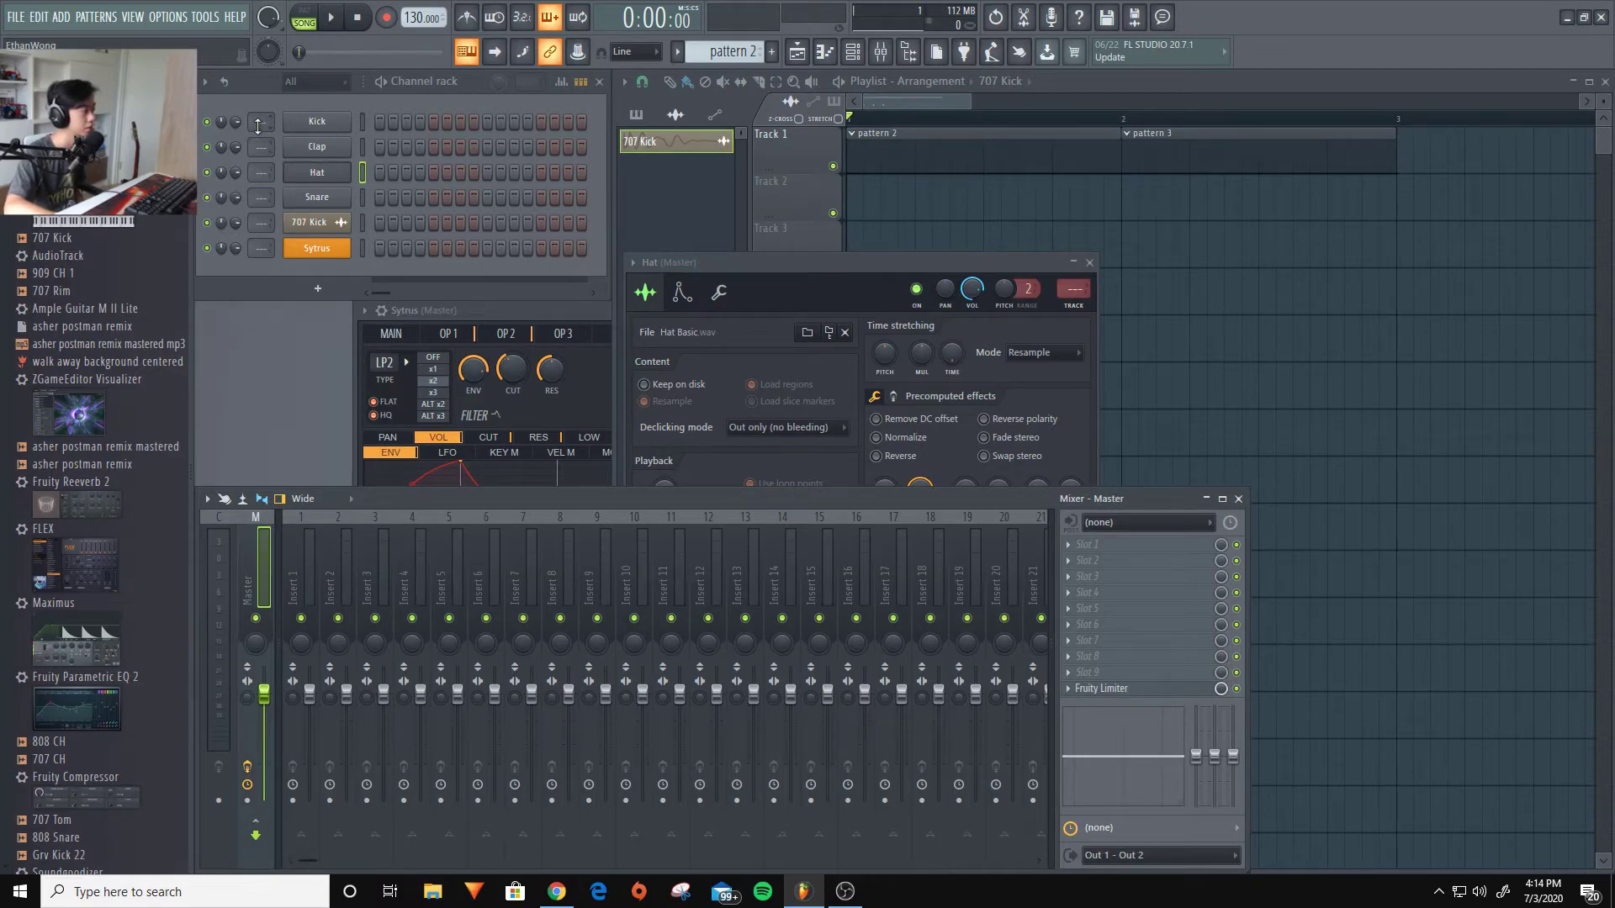
pyautogui.rightClick(340, 197)
pyautogui.click(388, 375)
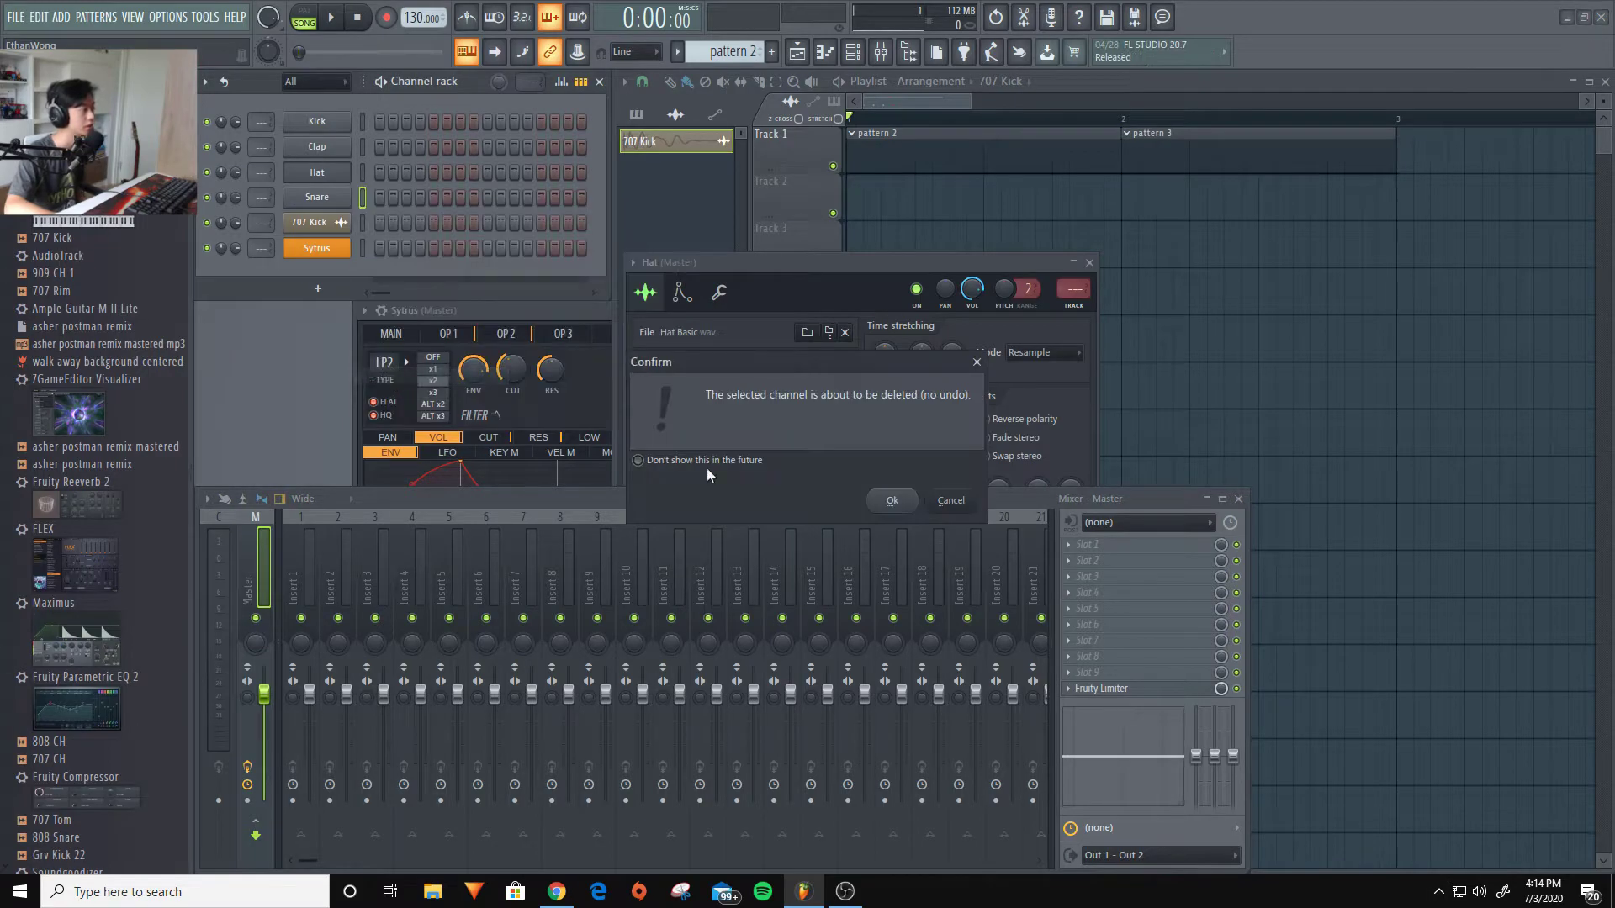
pyautogui.click(892, 501)
pyautogui.rightClick(341, 172)
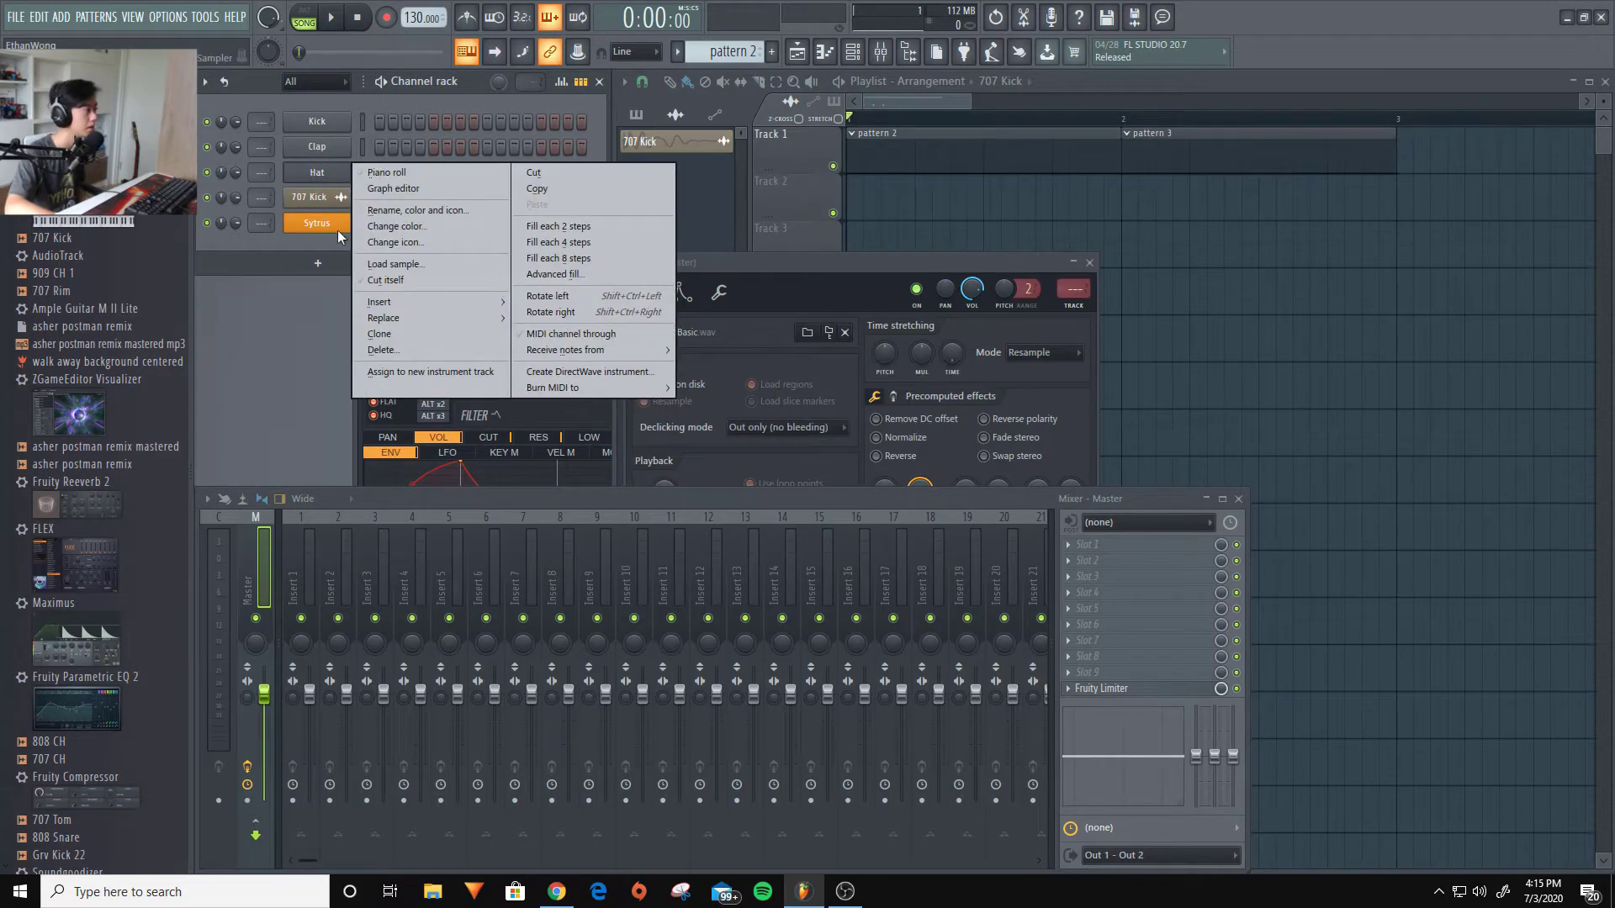
pyautogui.click(401, 346)
pyautogui.click(886, 502)
pyautogui.rightClick(340, 147)
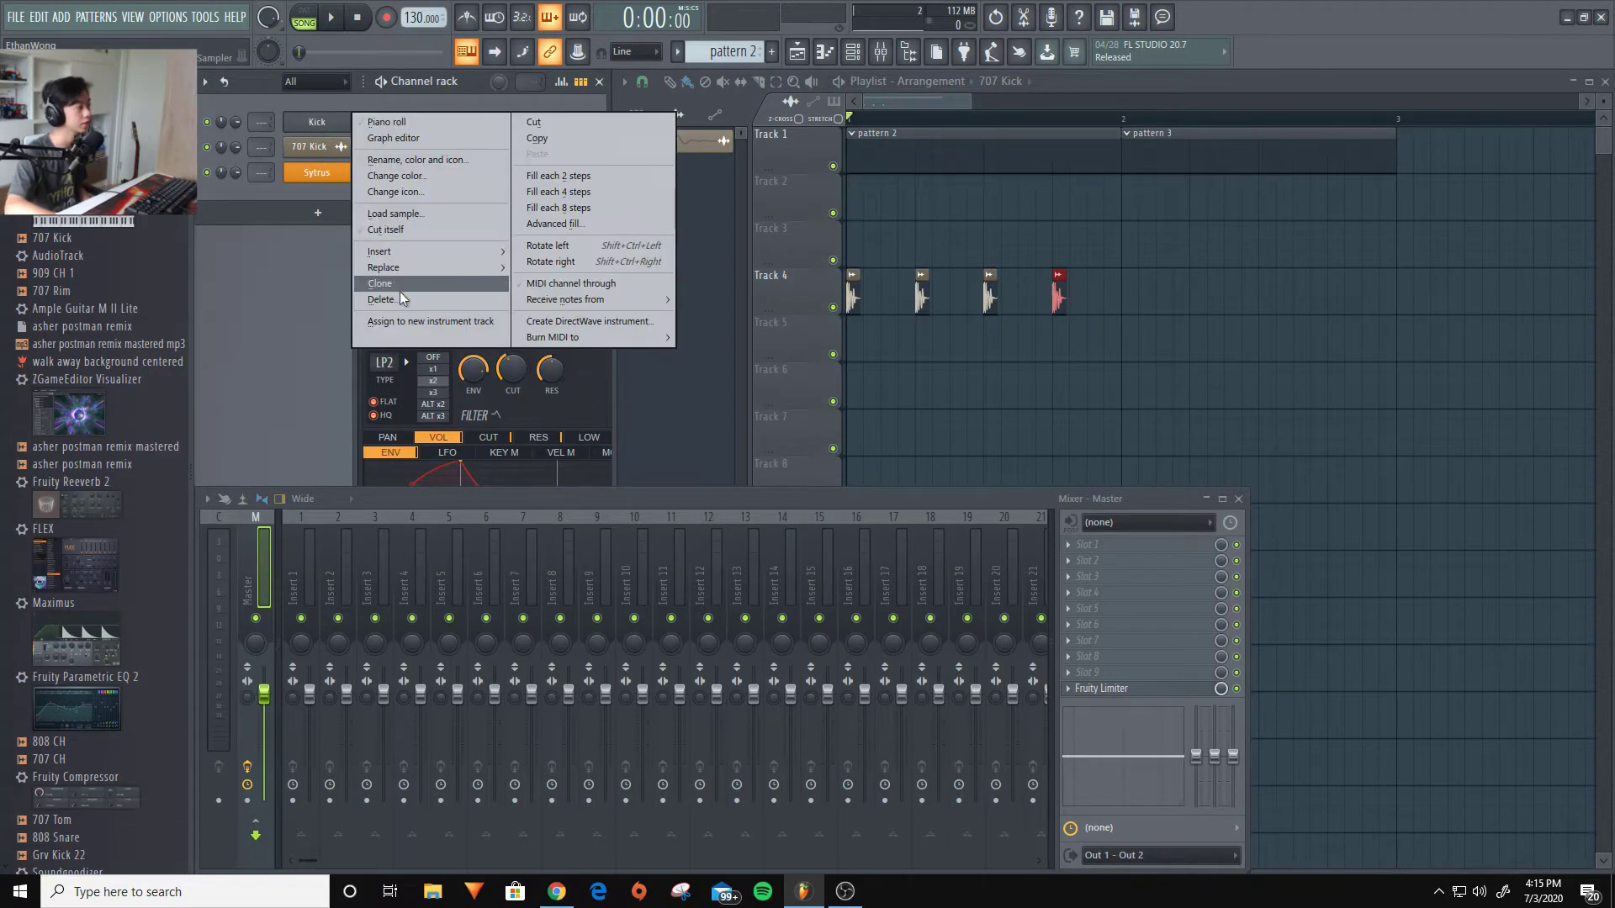
pyautogui.click(391, 300)
# Confirm the Kick channel deletion and route 707 Kick to mixer Insert 1
pyautogui.click(891, 501)
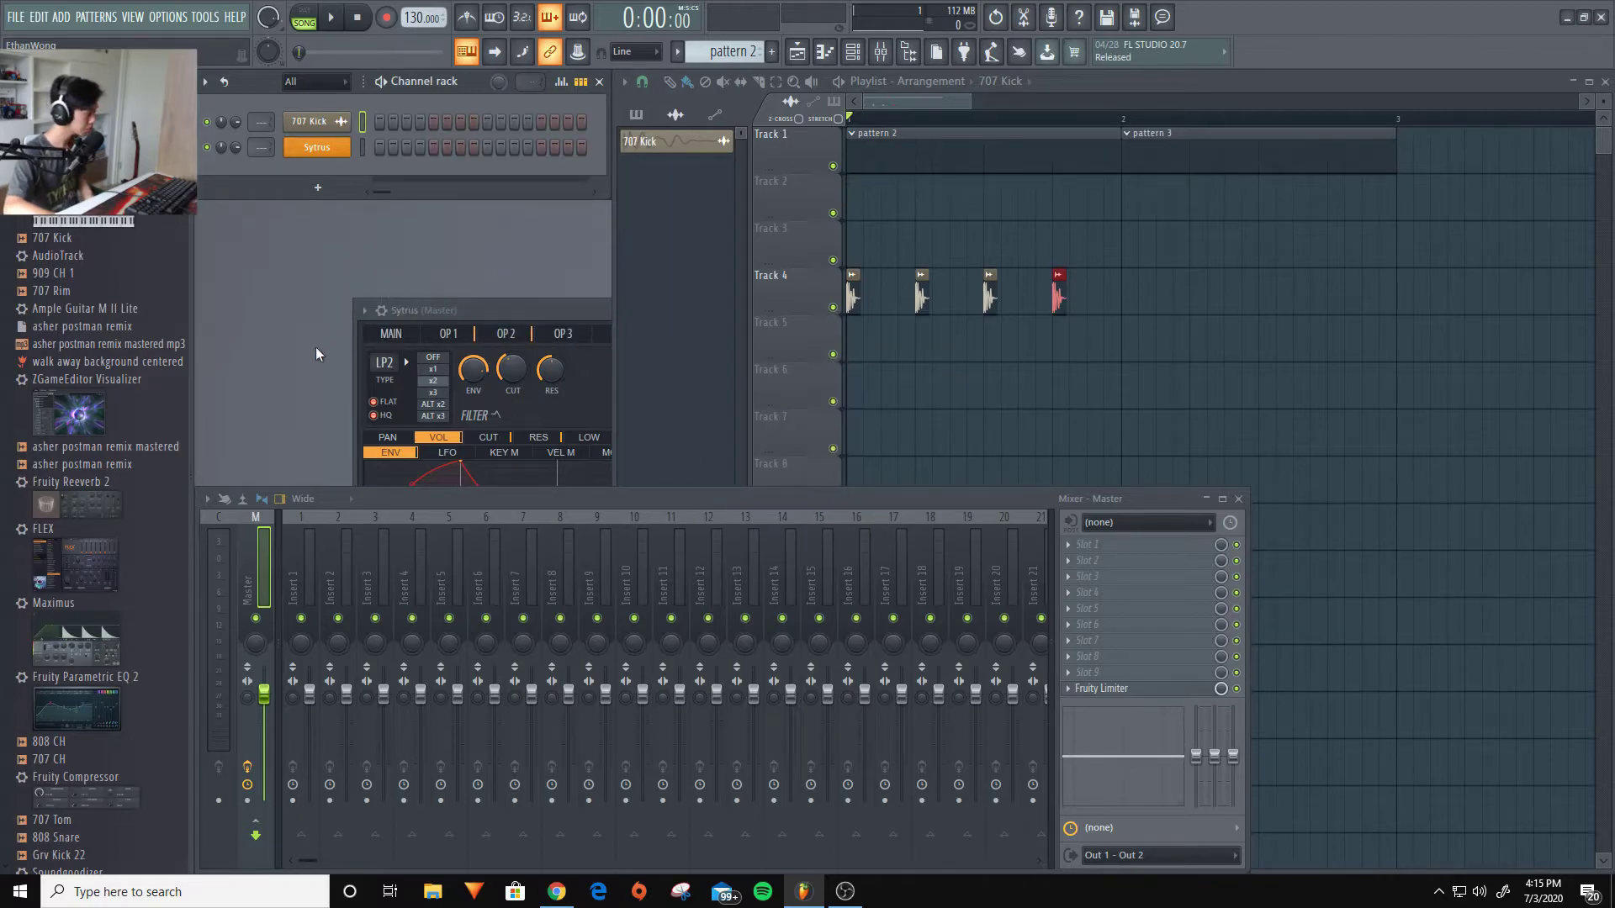
pyautogui.click(308, 126)
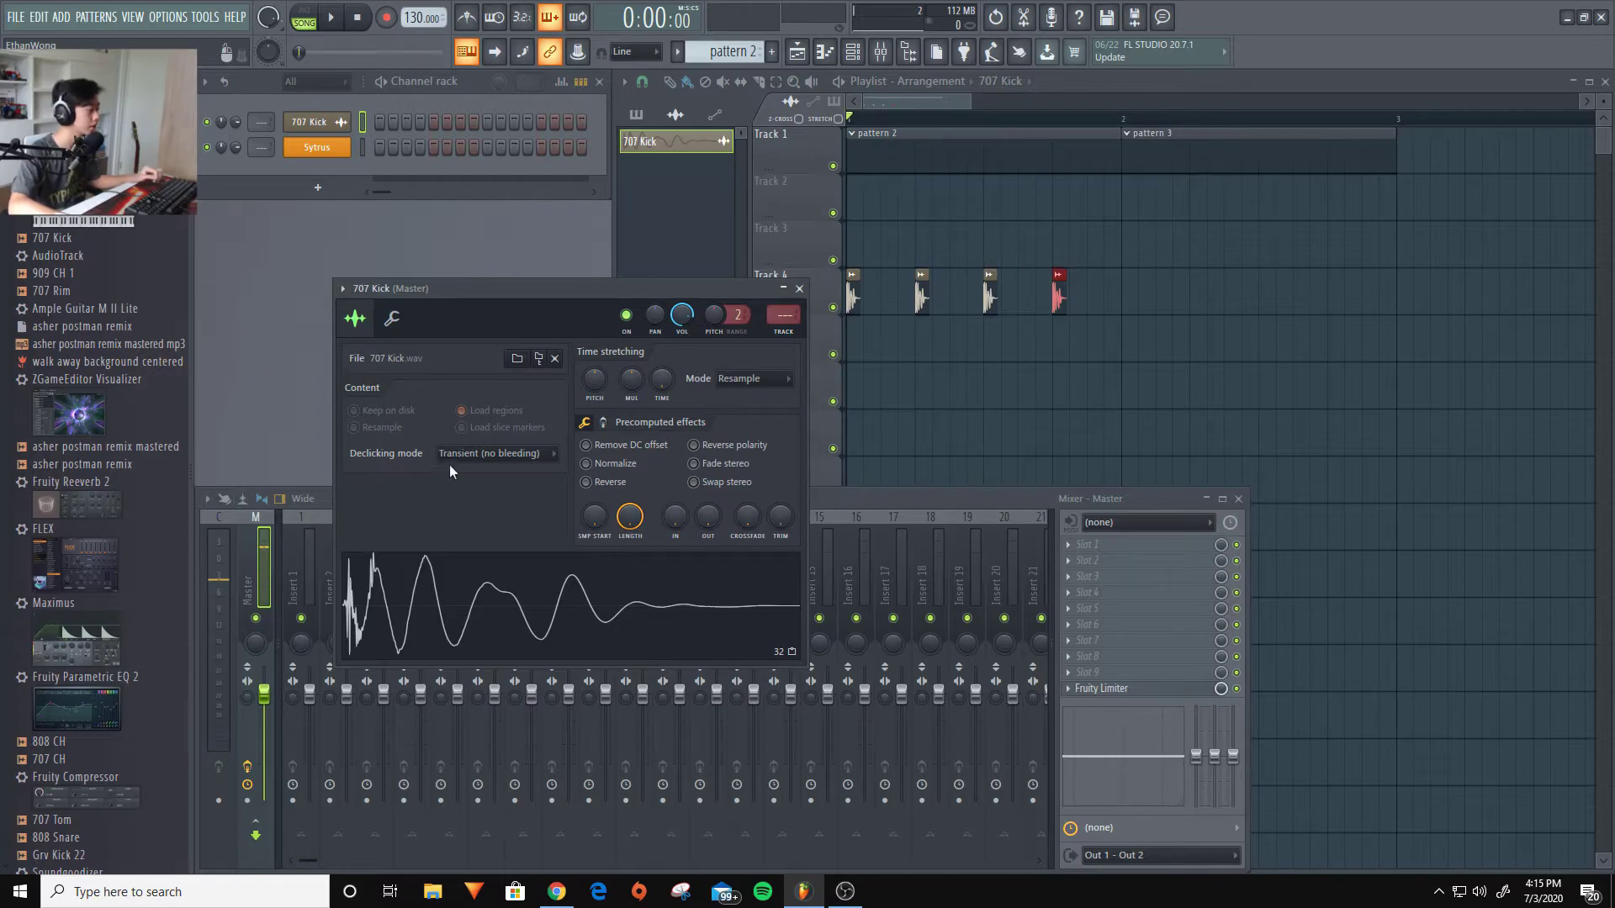
pyautogui.moveTo(566, 288); pyautogui.dragTo(787, 302)
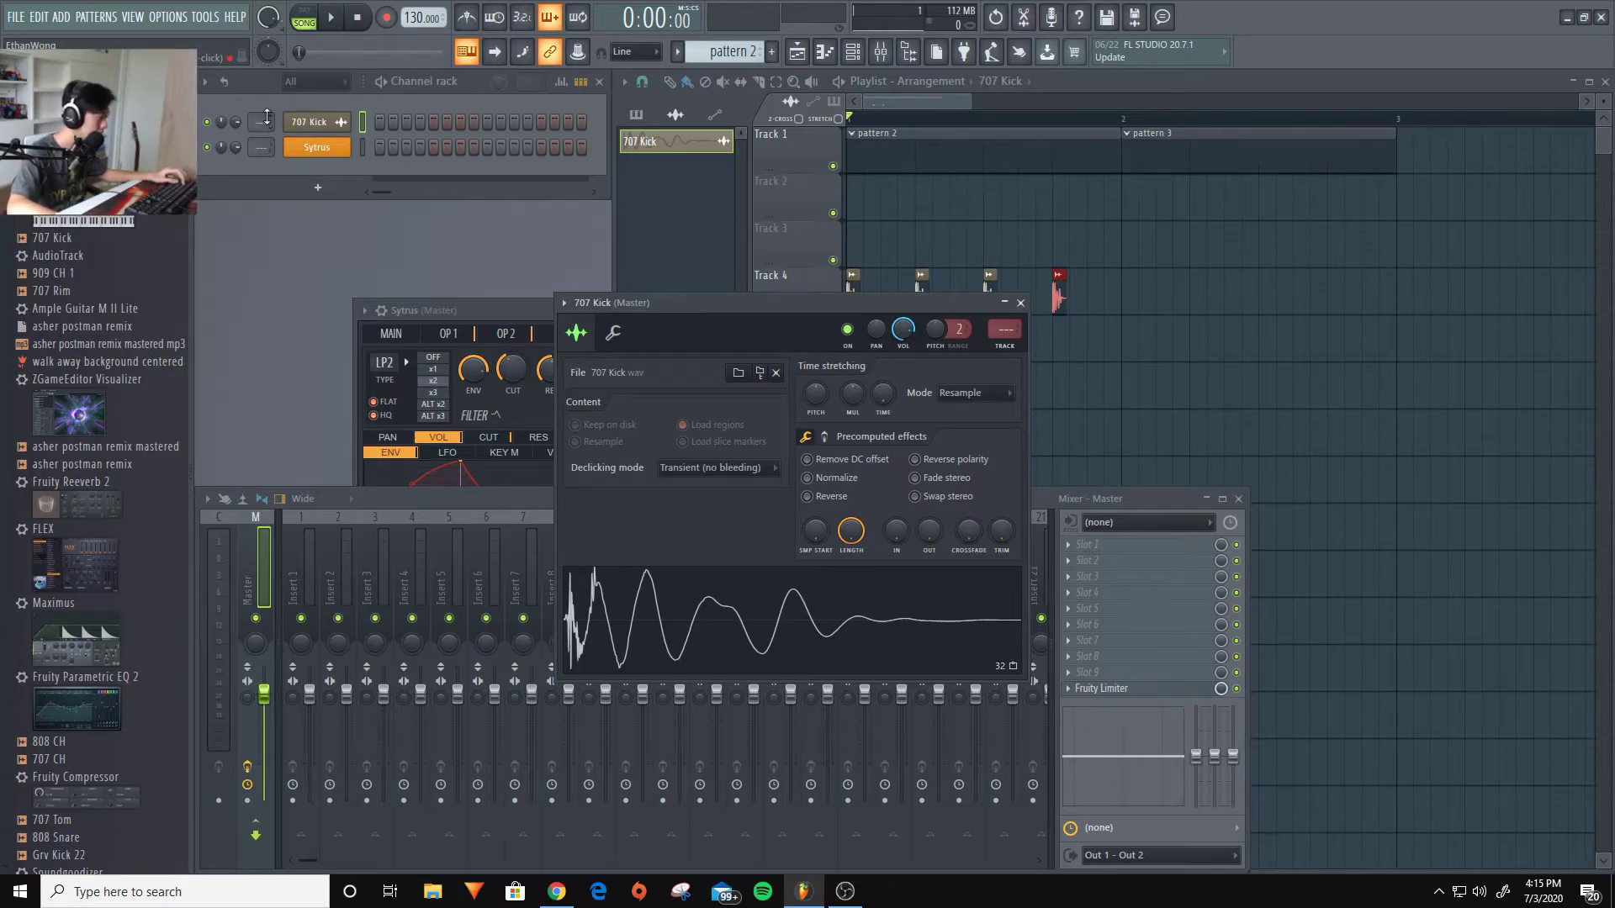
pyautogui.scroll(1, 266, 116)
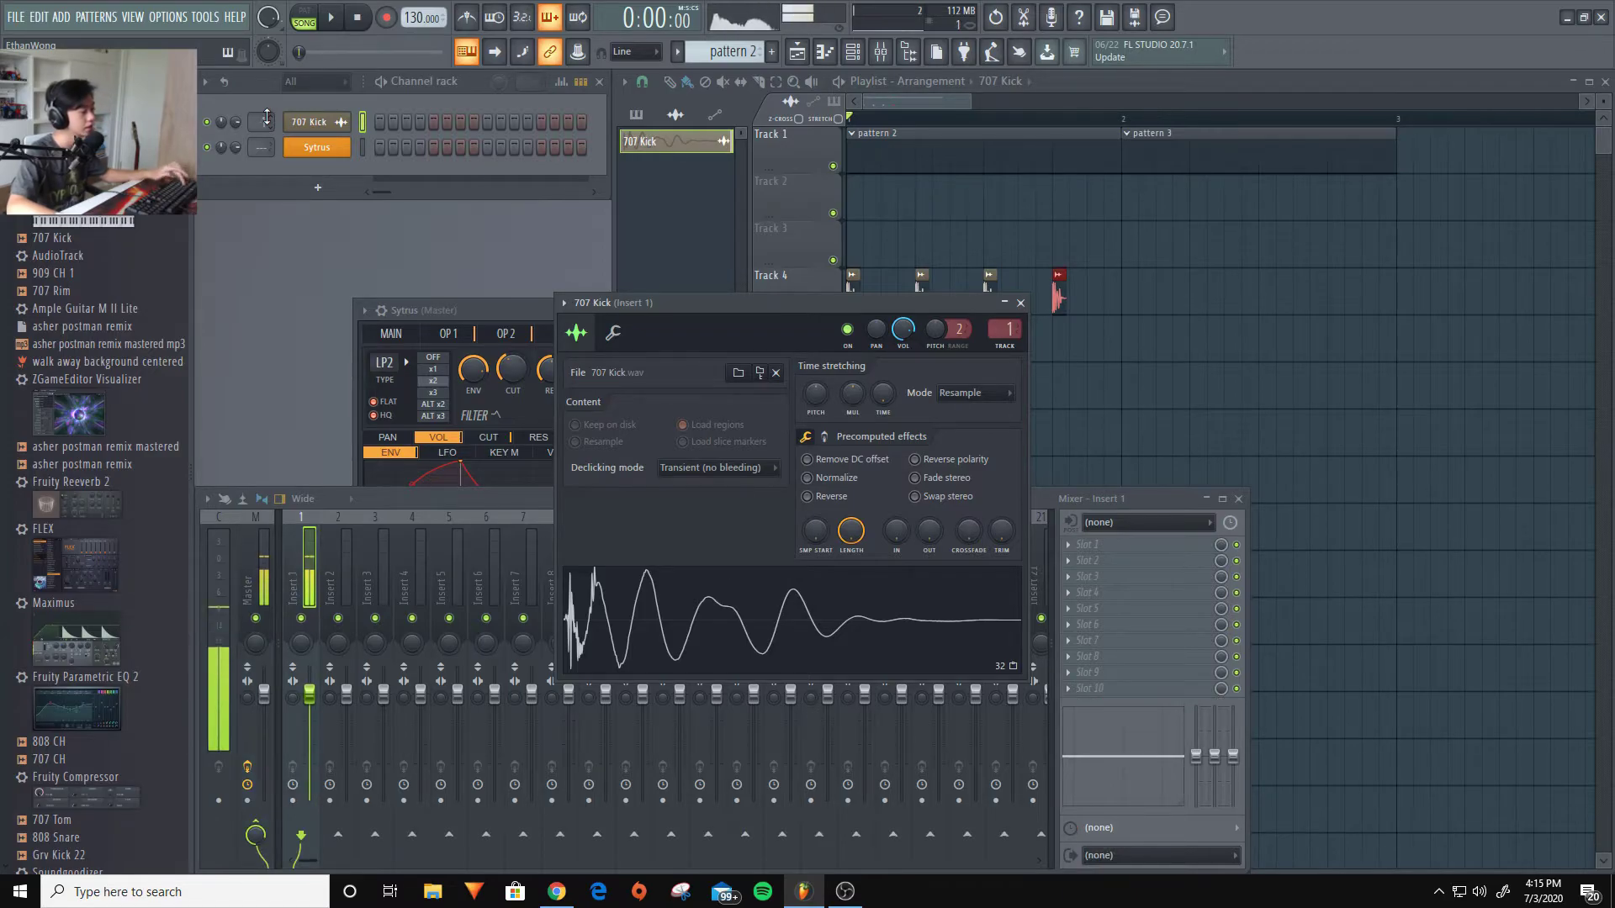
pyautogui.click(308, 574)
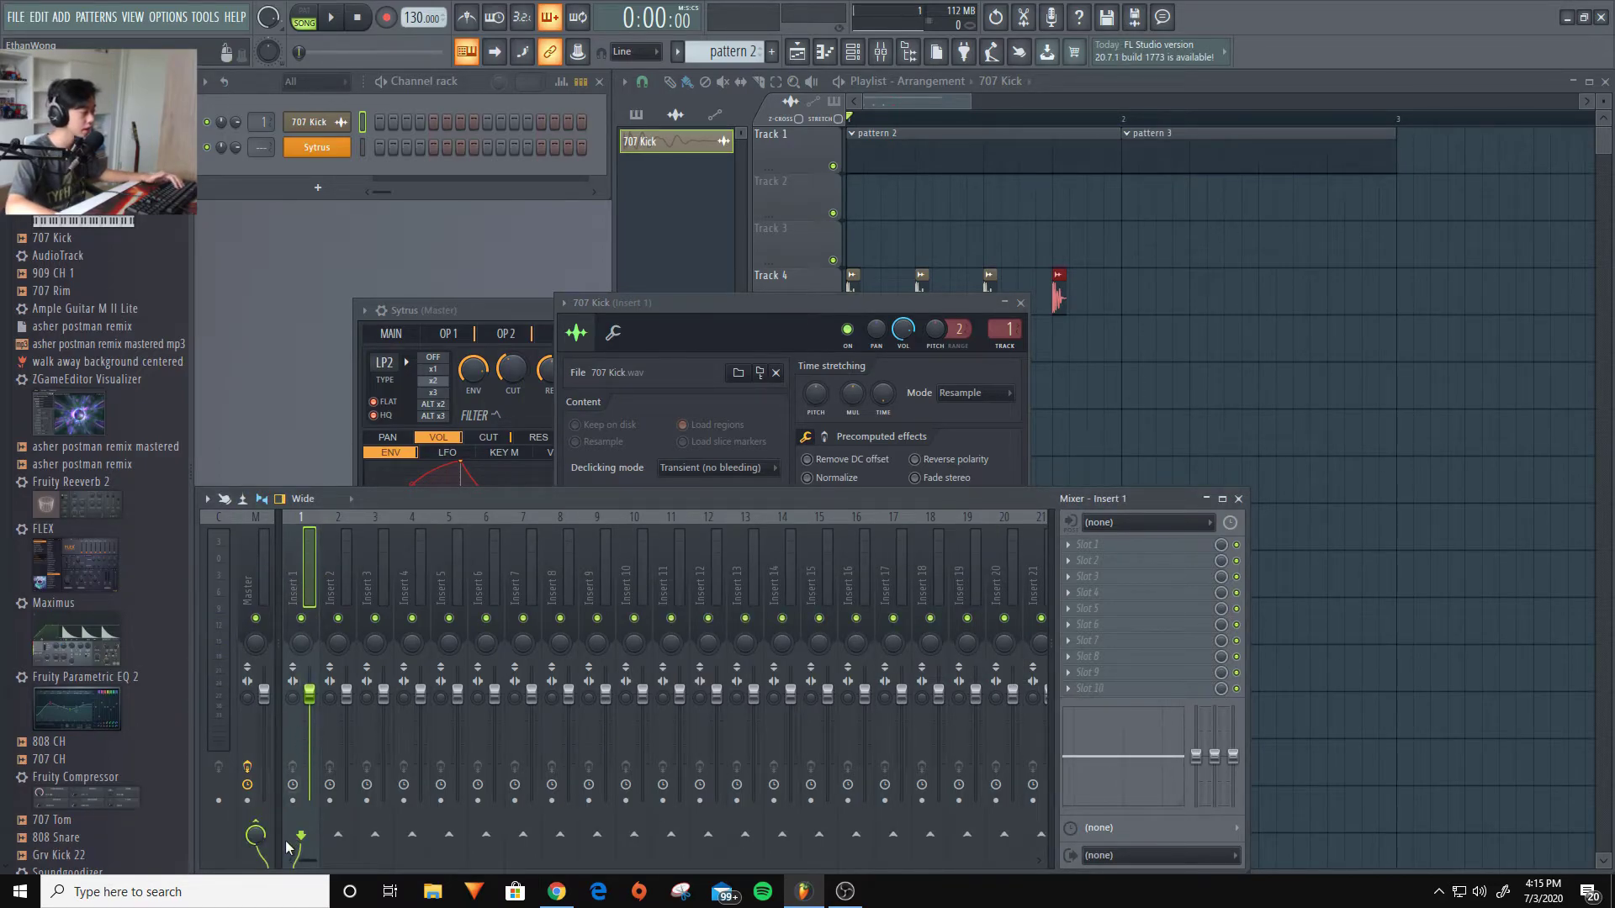
# Compare the Master and Insert 1 mixer tracks
pyautogui.click(250, 584)
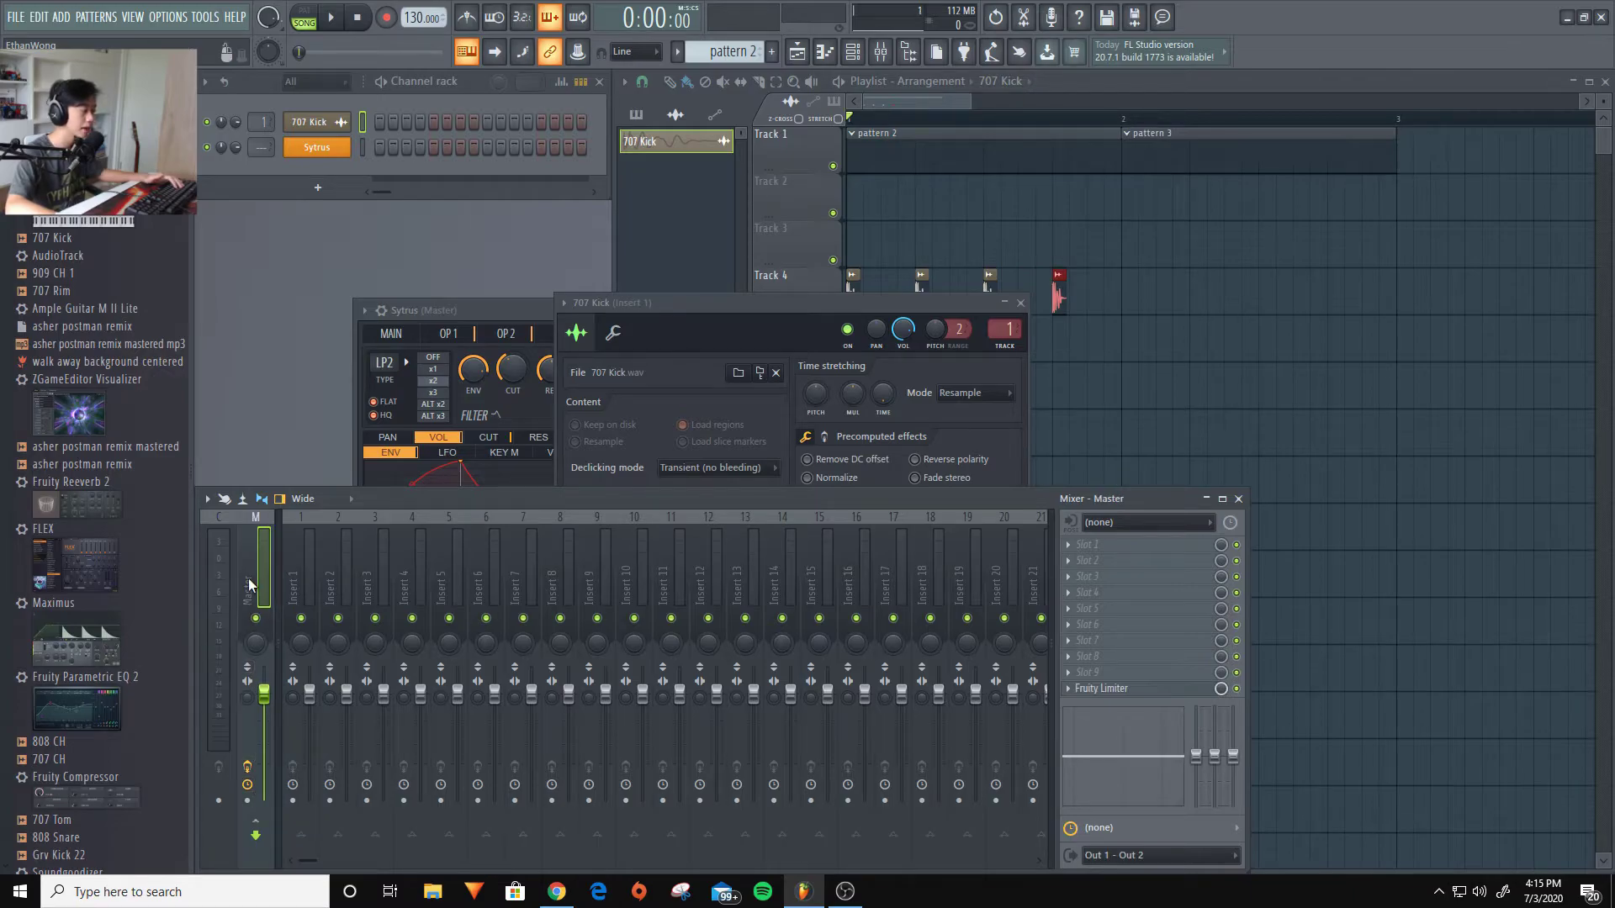
pyautogui.click(306, 561)
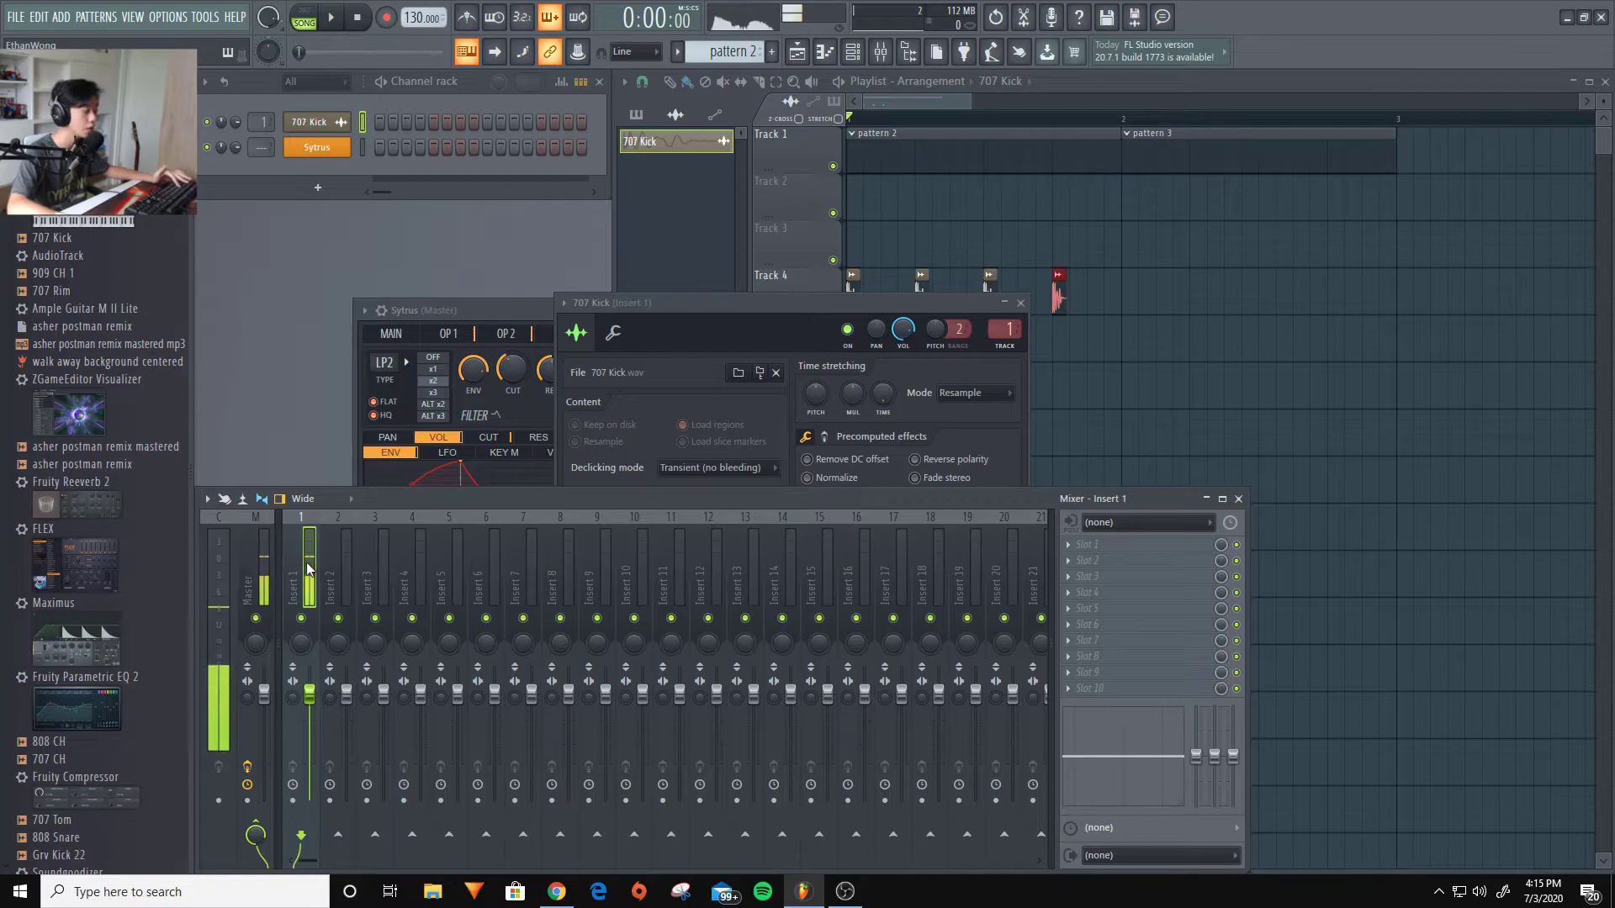
pyautogui.click(252, 554)
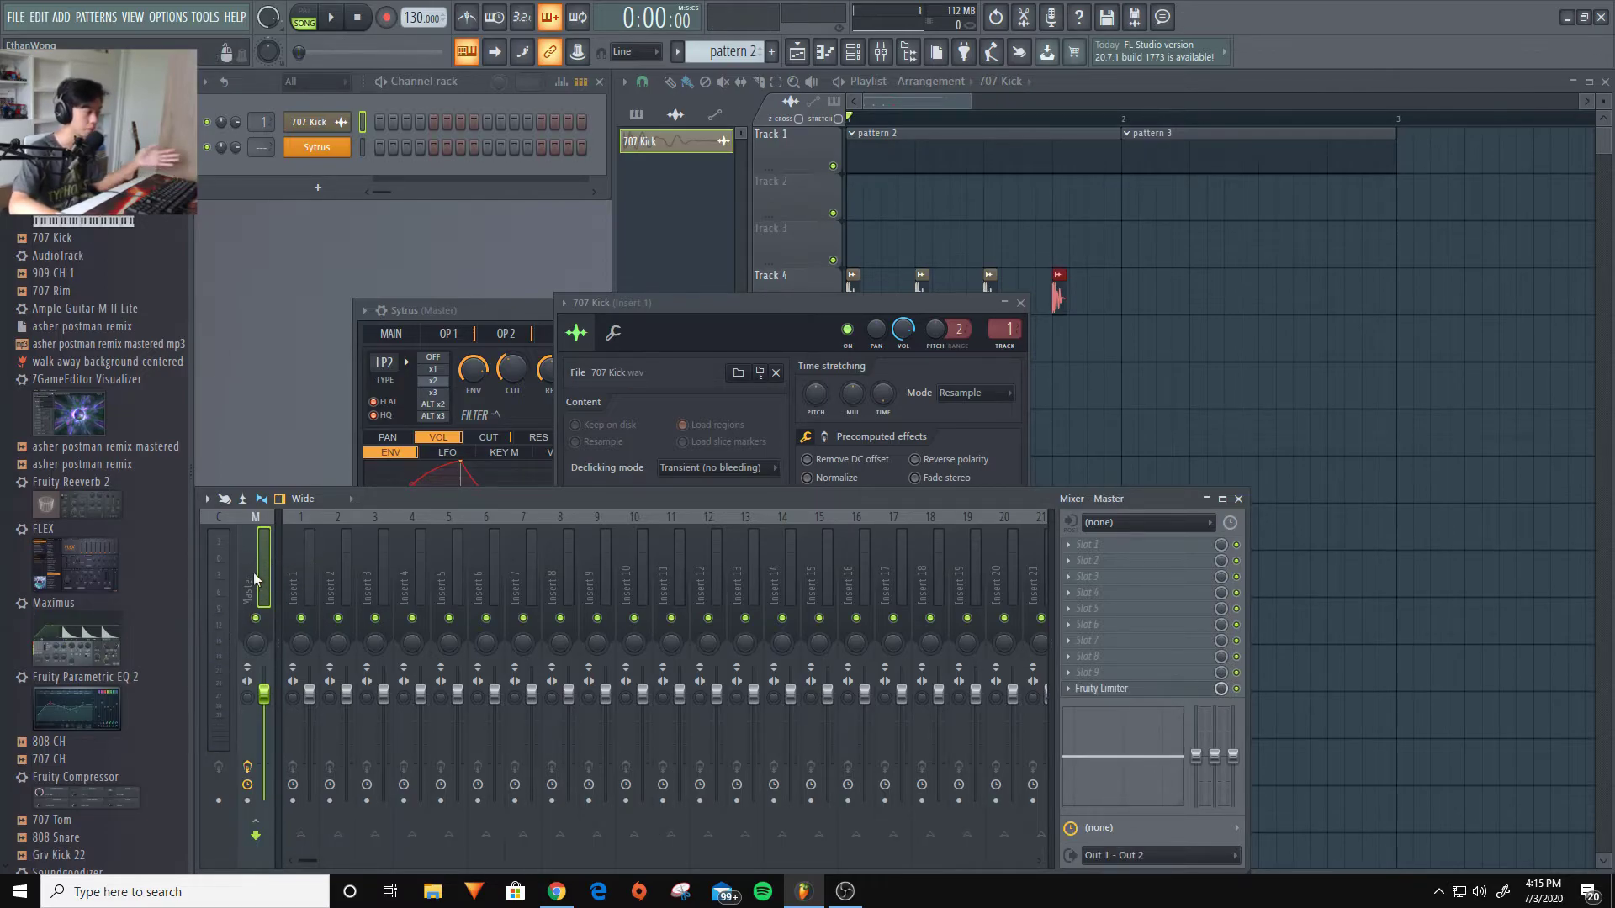
pyautogui.click(294, 591)
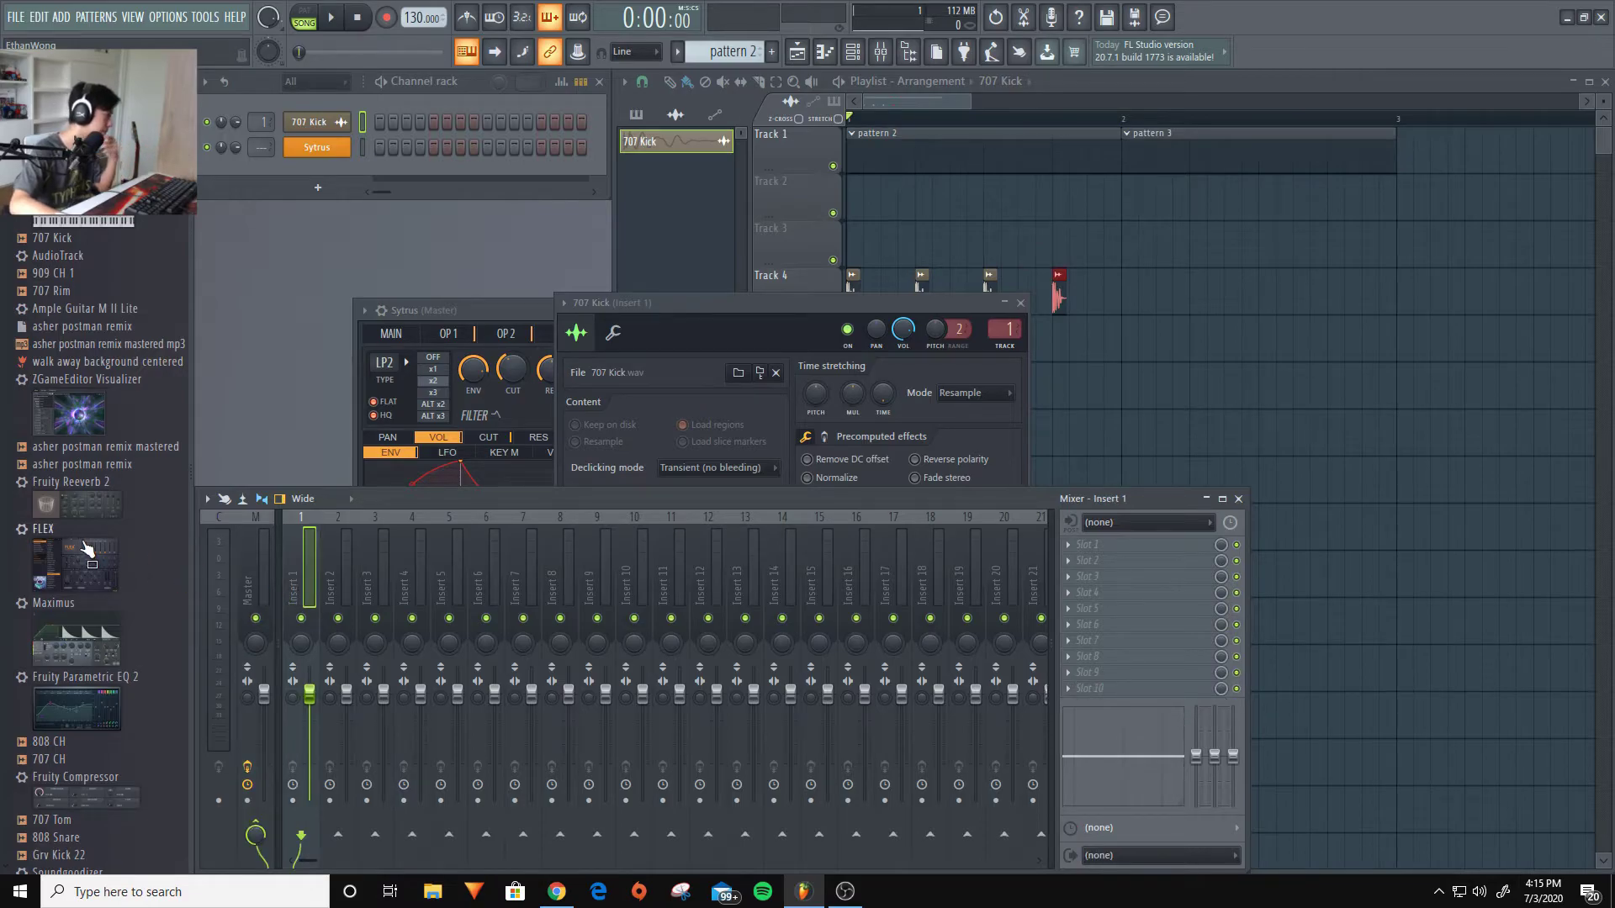
pyautogui.moveTo(90, 555); pyautogui.dragTo(188, 602)
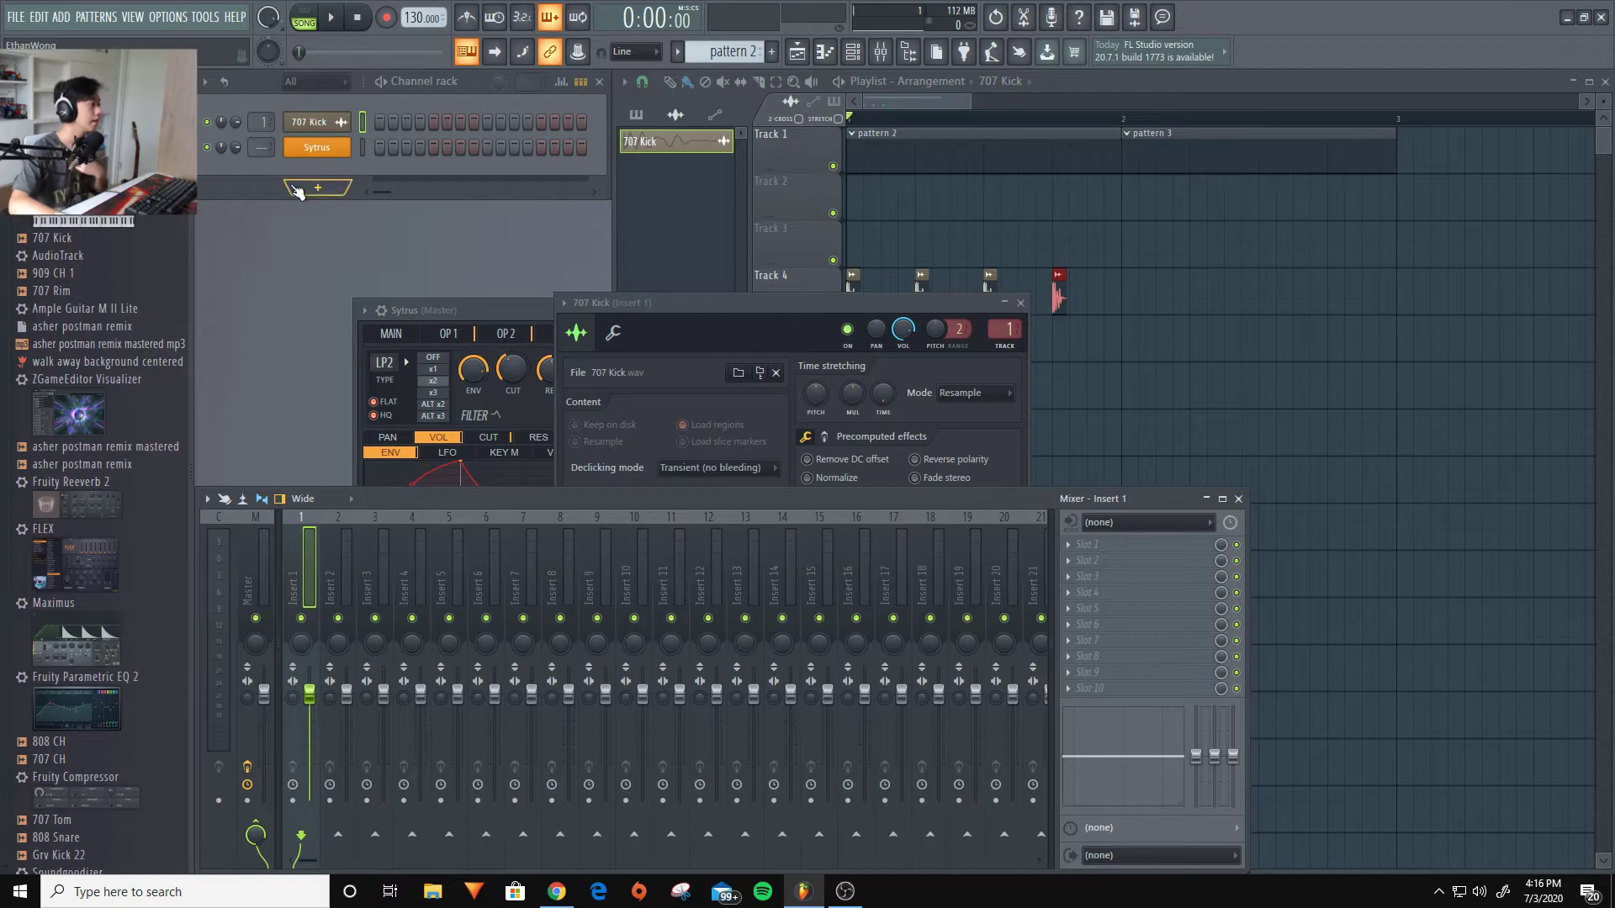
# Route Sytrus to mixer Insert 2 and open its window to check it
pyautogui.scroll(2, 269, 149)
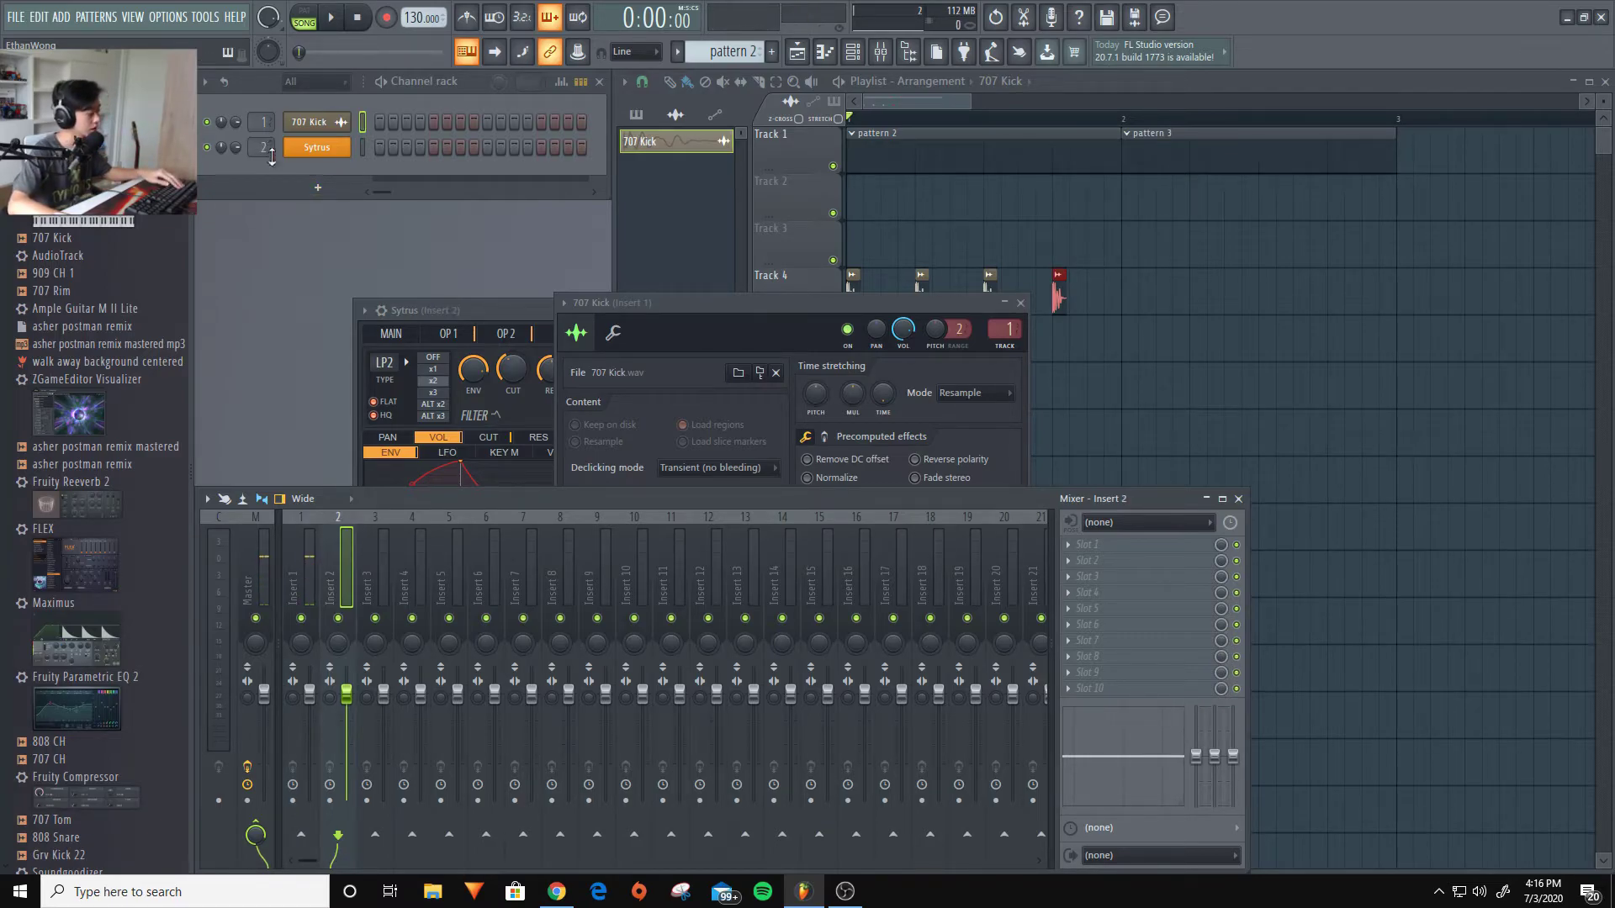
pyautogui.click(313, 150)
pyautogui.moveTo(606, 301); pyautogui.dragTo(708, 229)
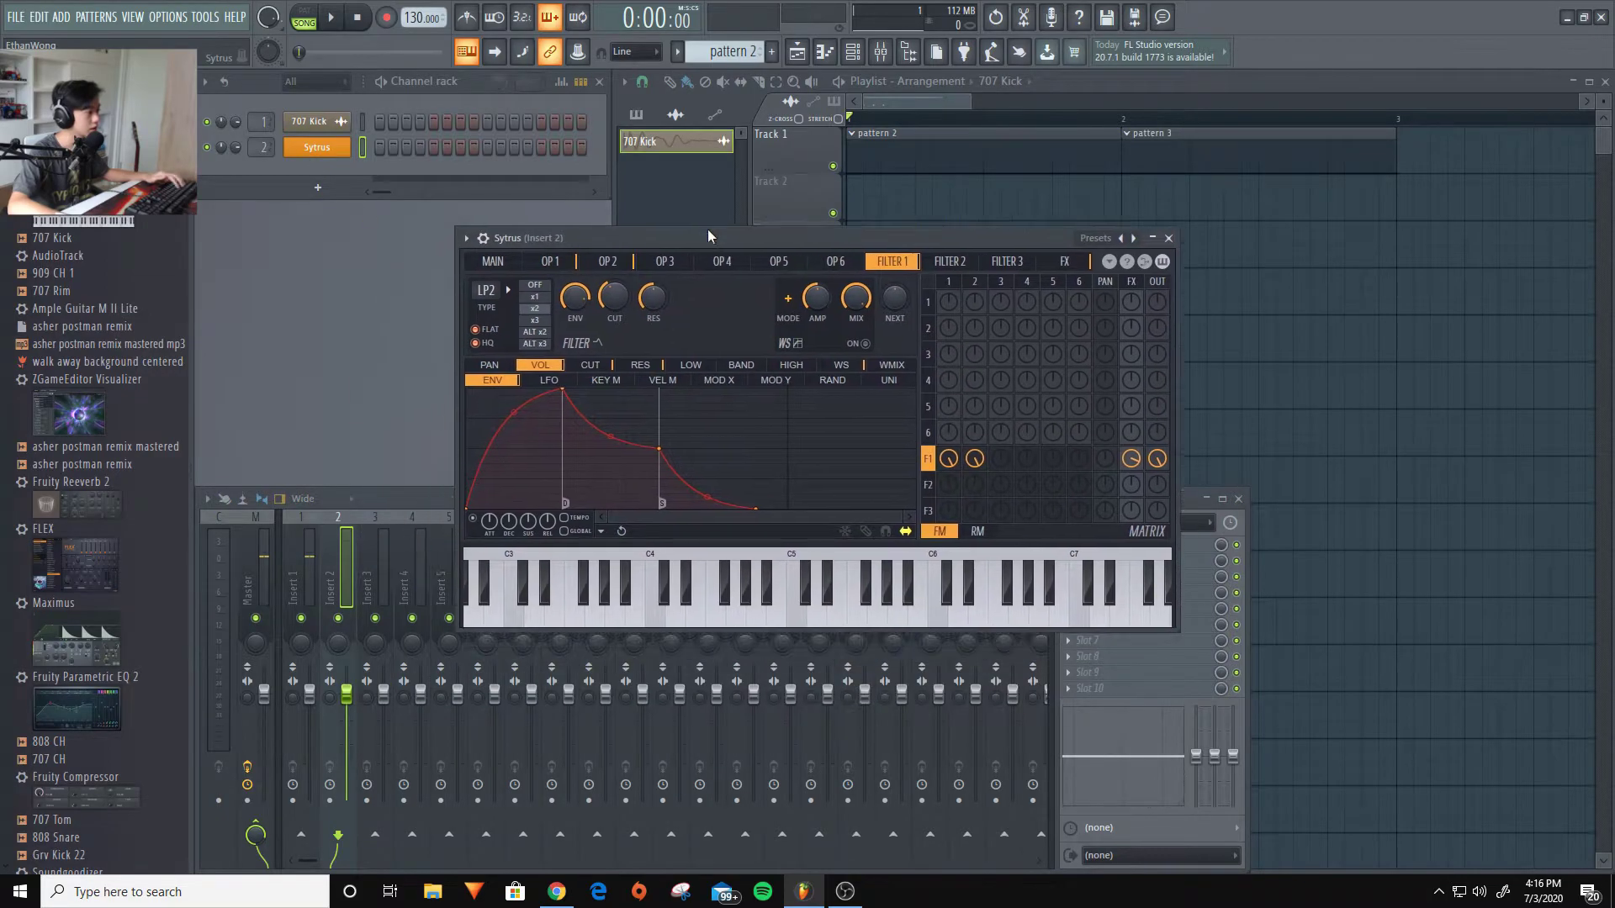
pyautogui.click(412, 505)
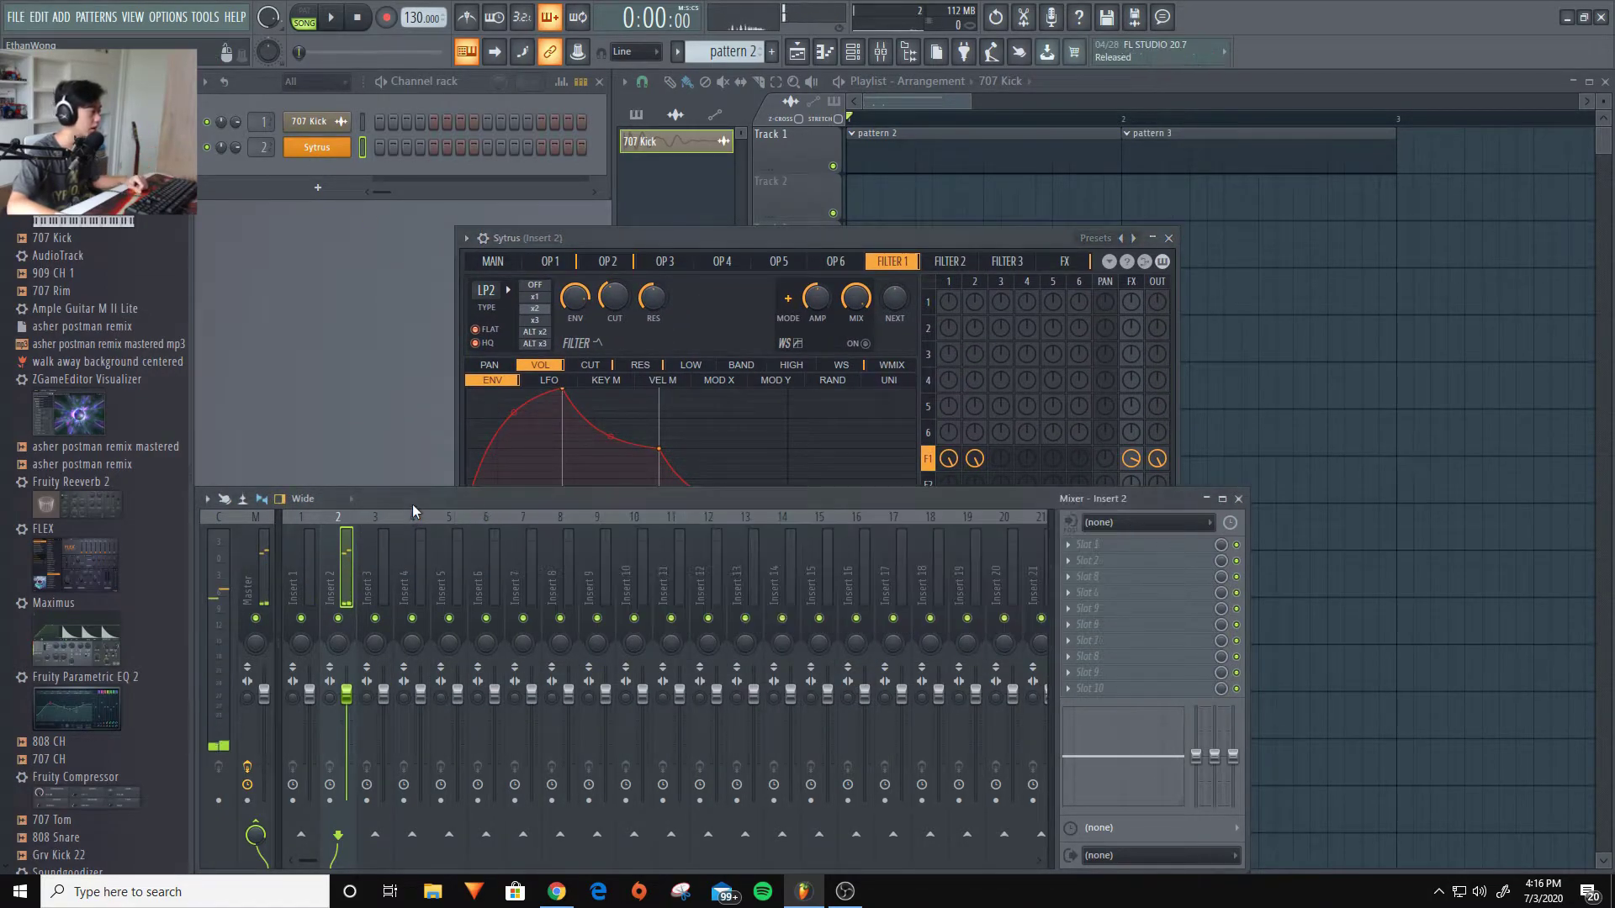
# Rename mixer insert 1 to '707 kick' via Rename, color and icon
pyautogui.click(306, 568)
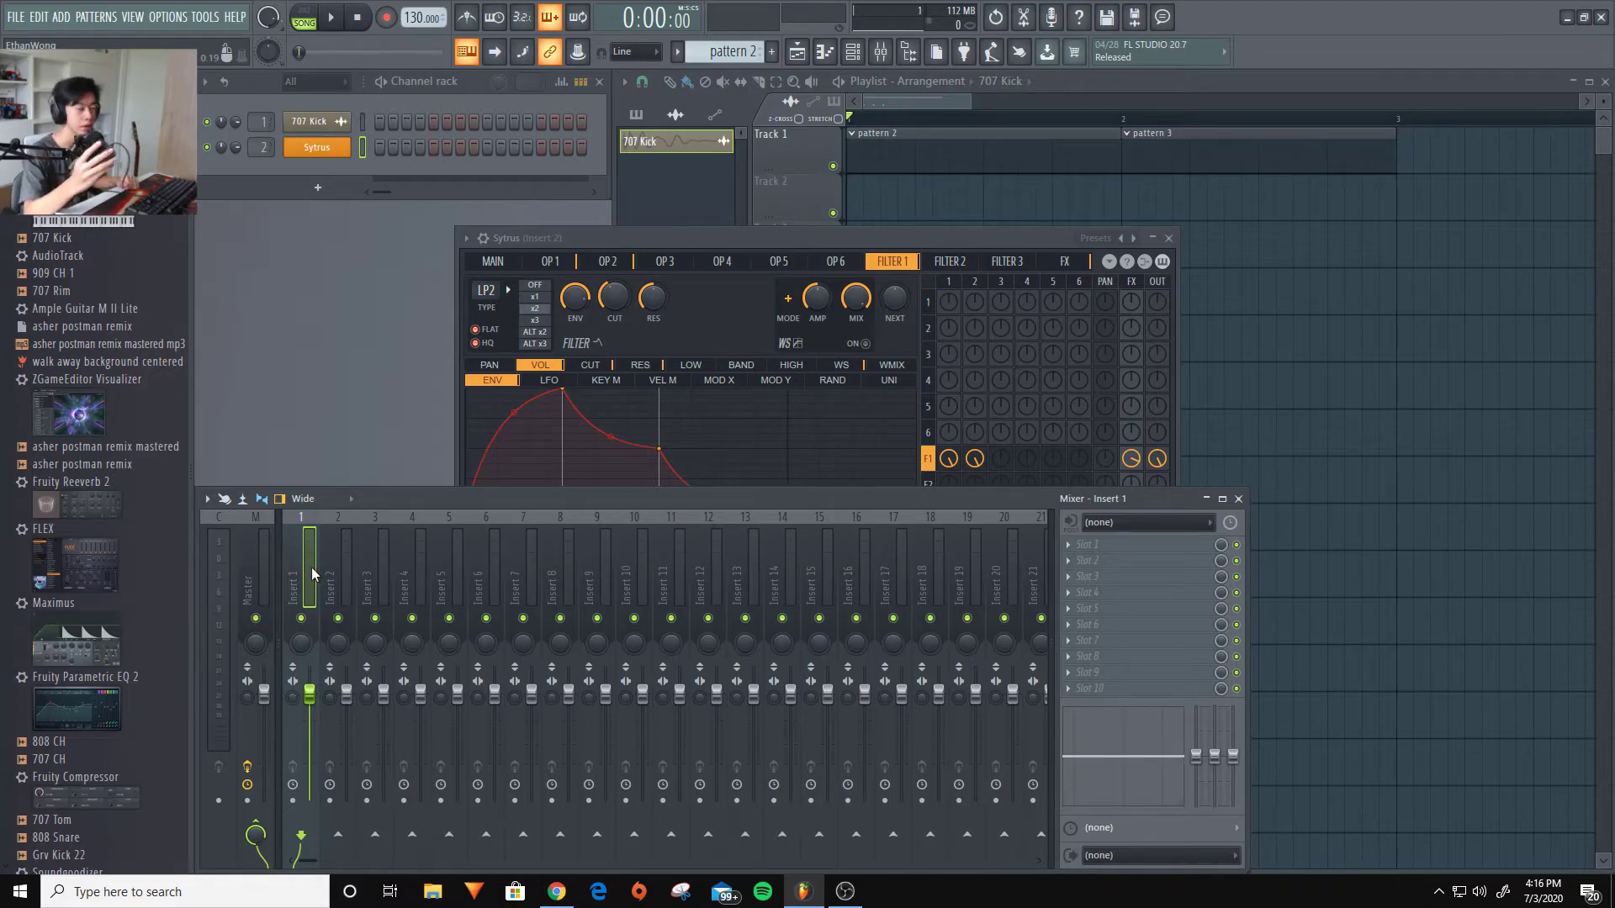
pyautogui.doubleClick(312, 573)
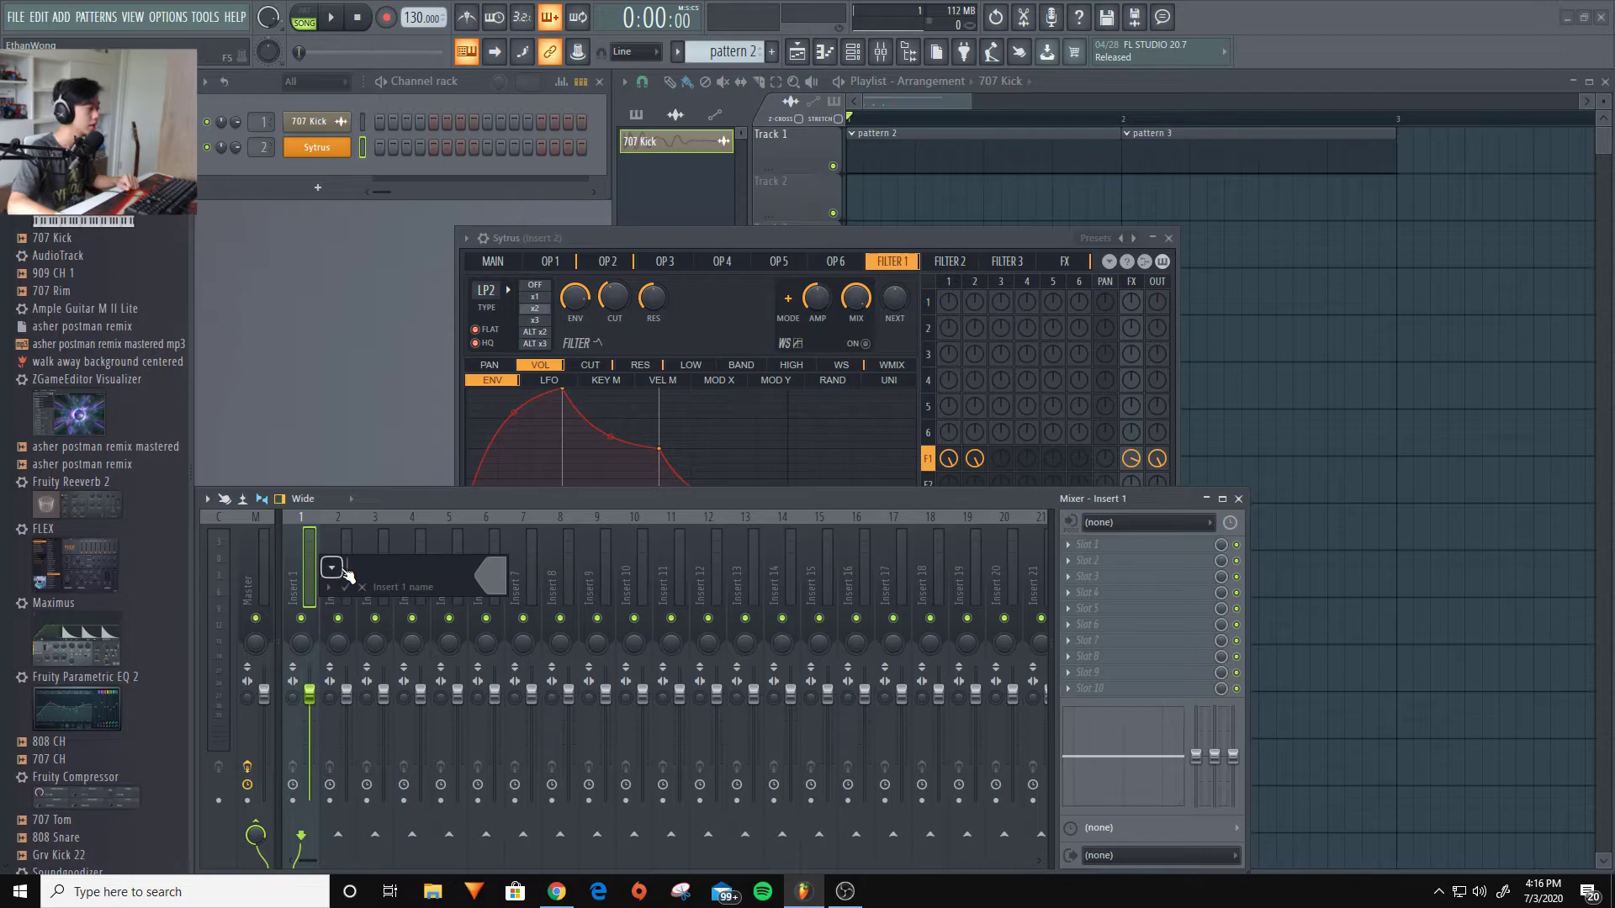
pyautogui.click(345, 587)
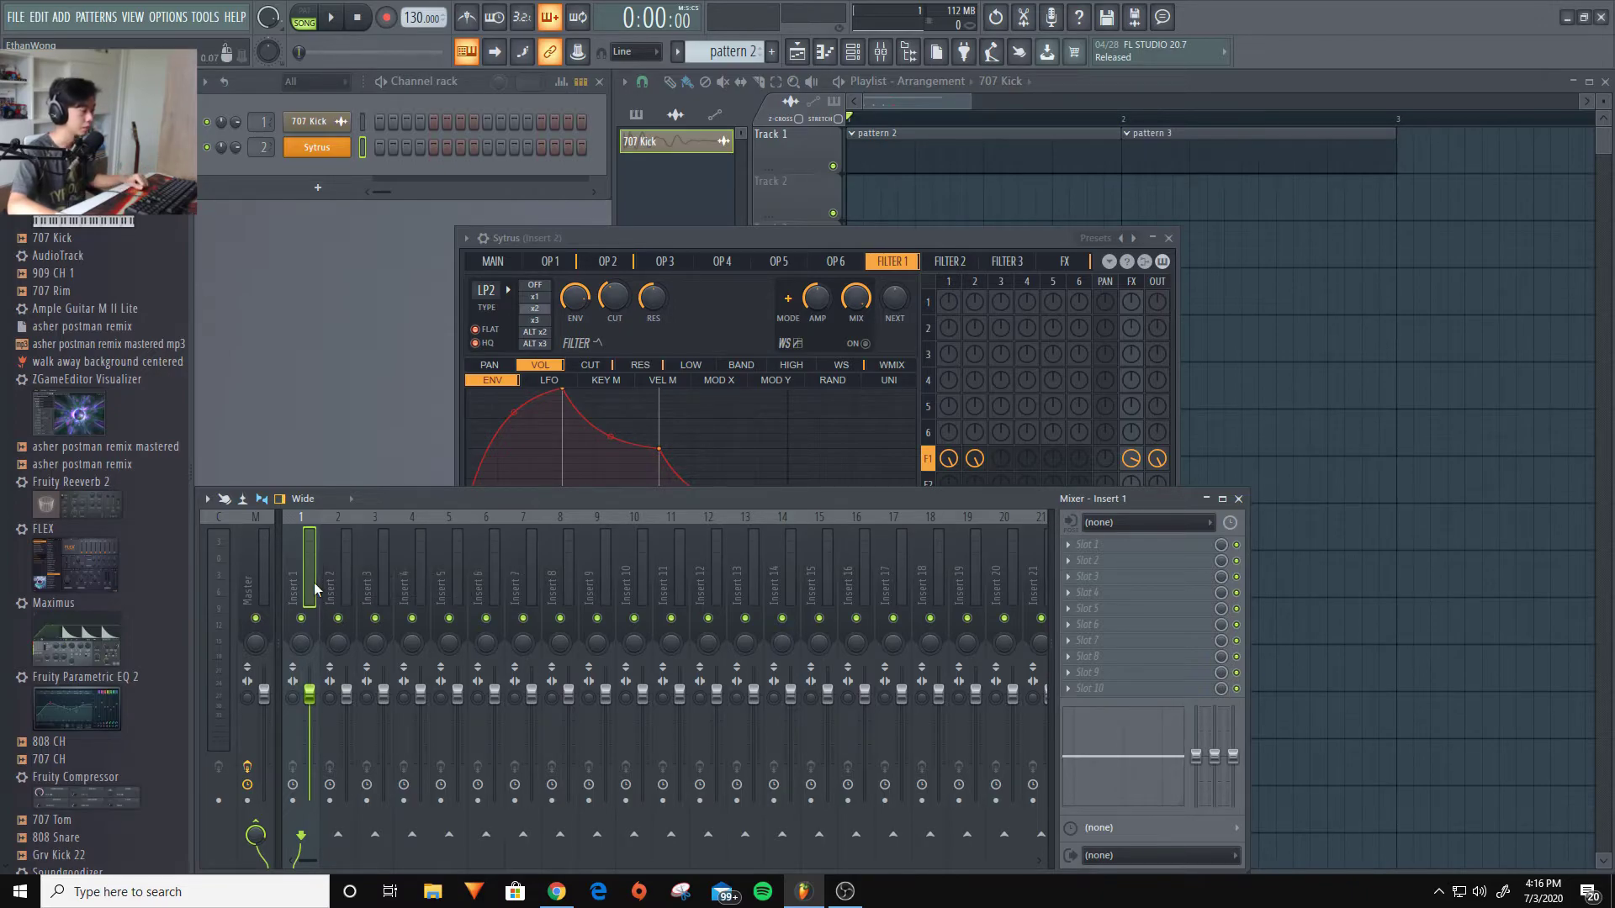
pyautogui.rightClick(314, 582)
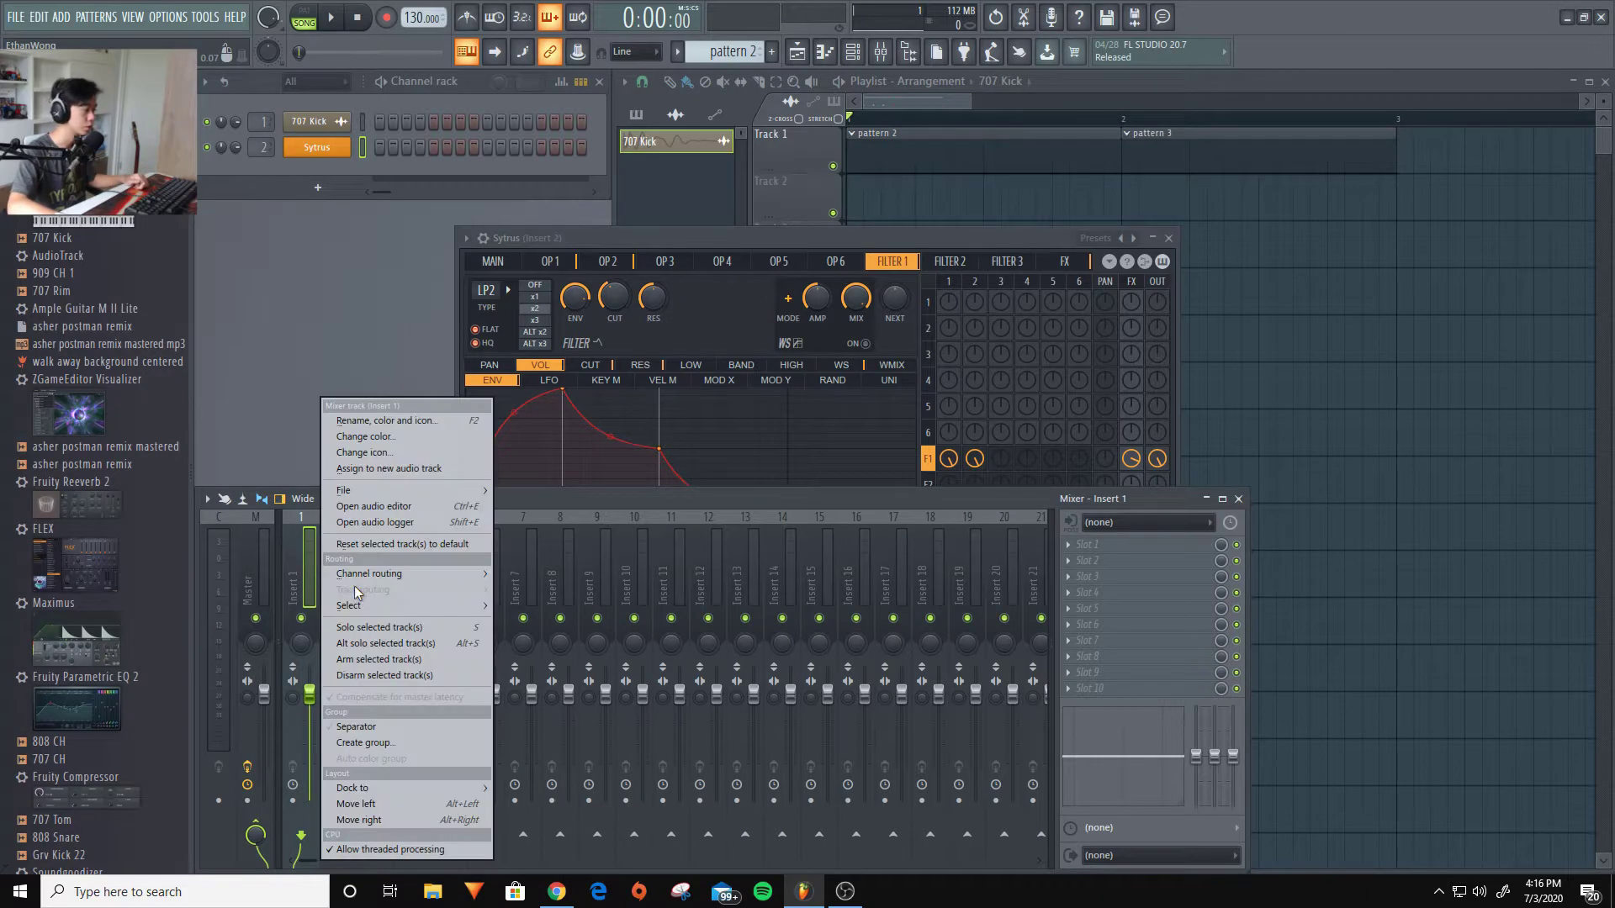
pyautogui.click(404, 422)
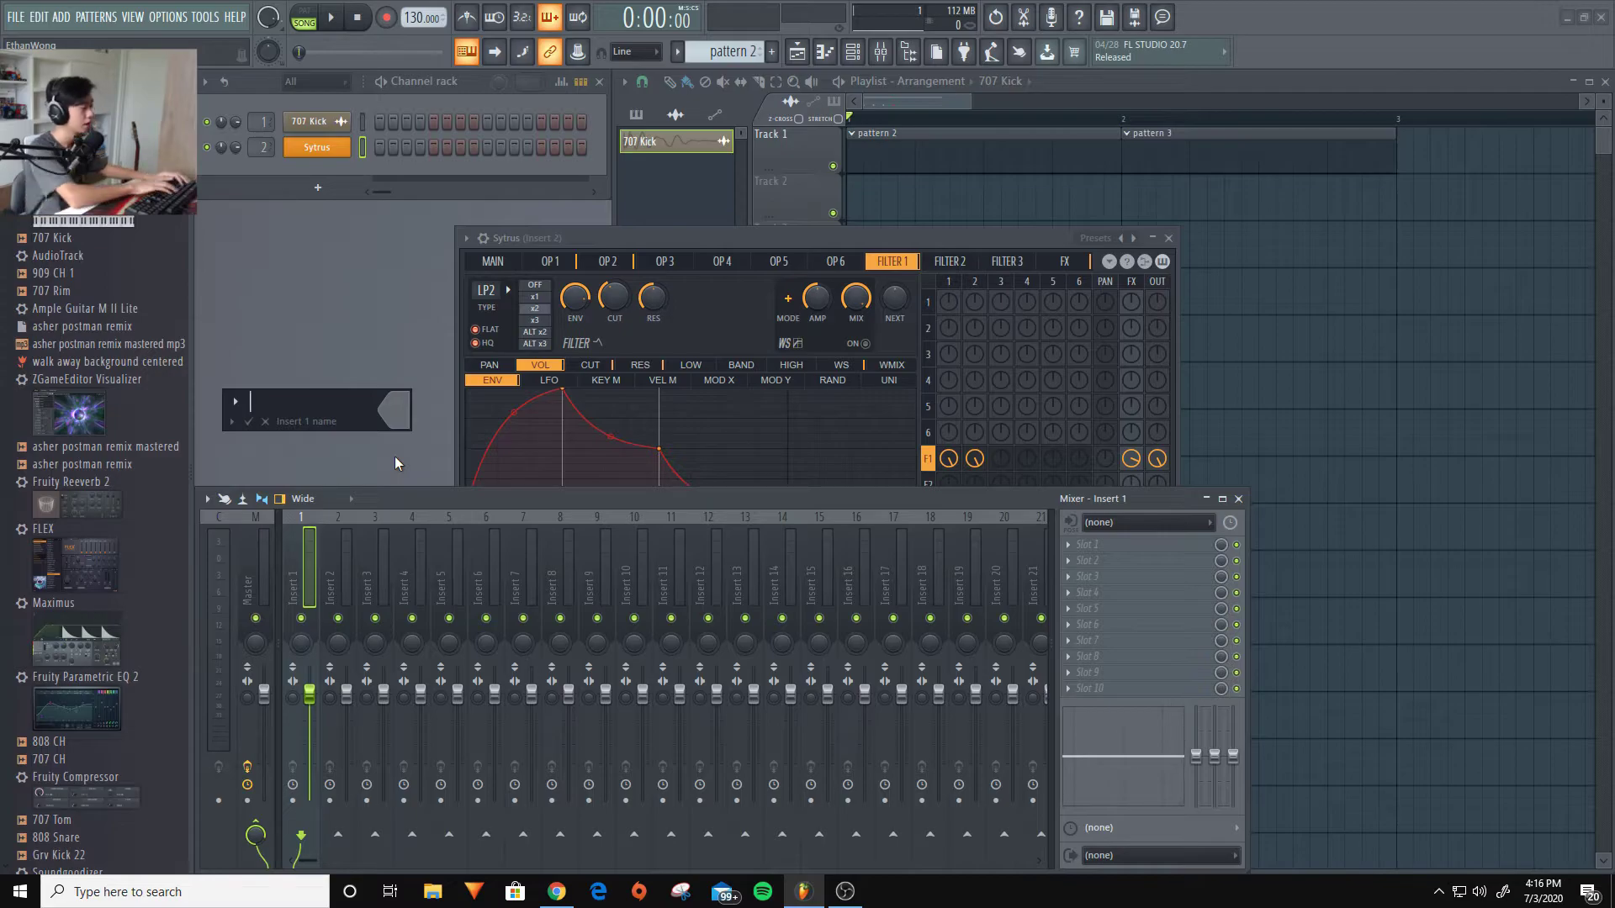
pyautogui.write('707 kick')
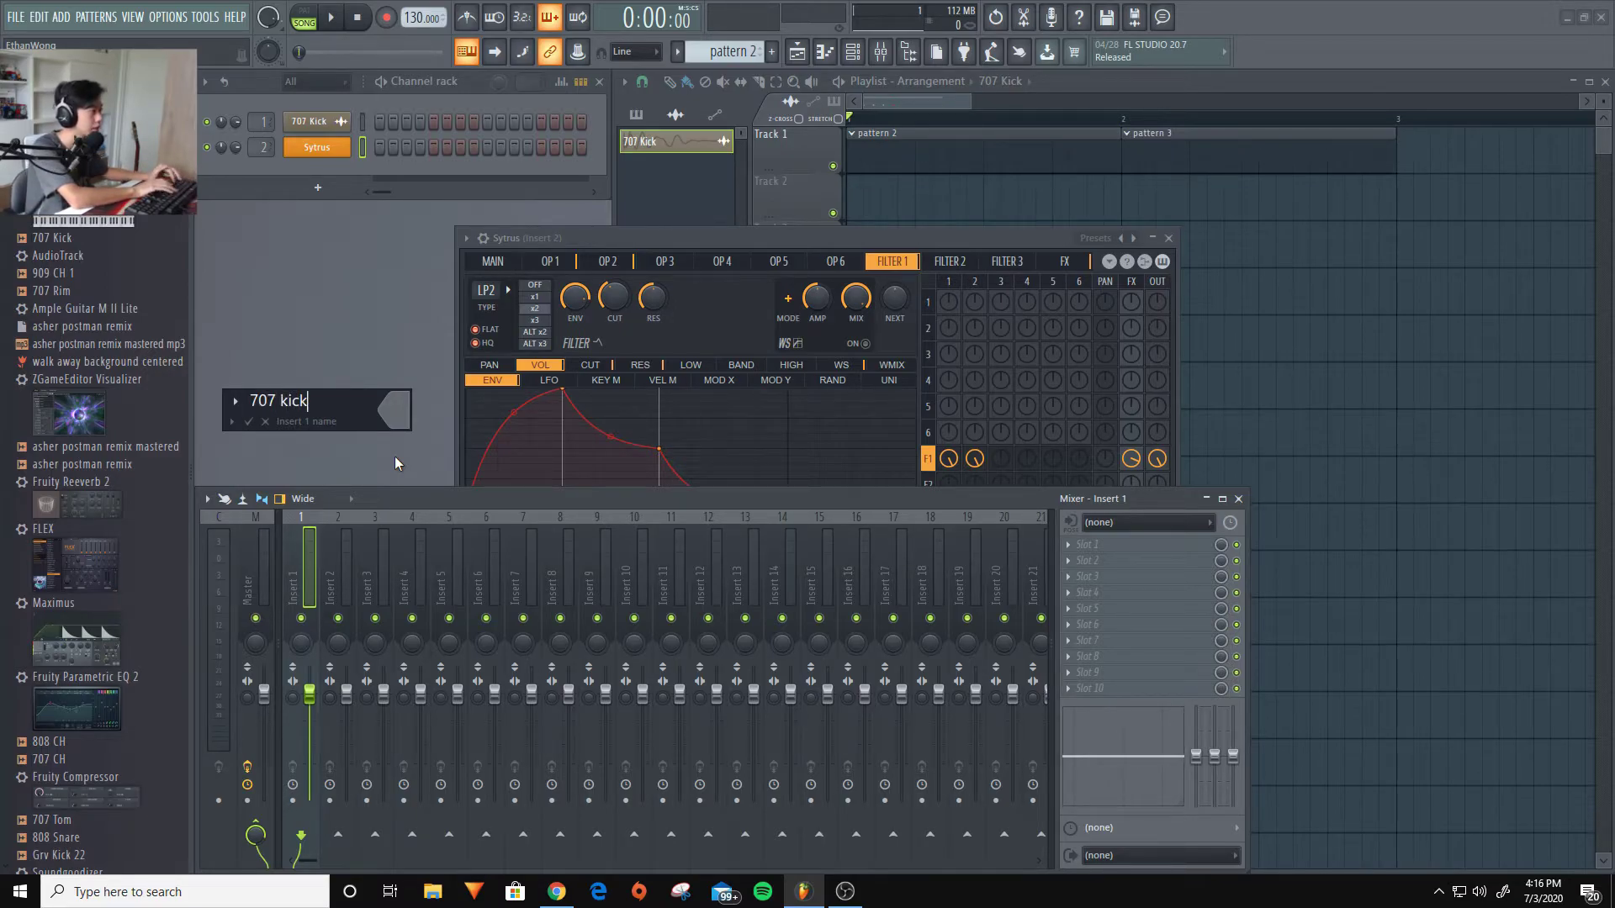
pyautogui.press('Return')
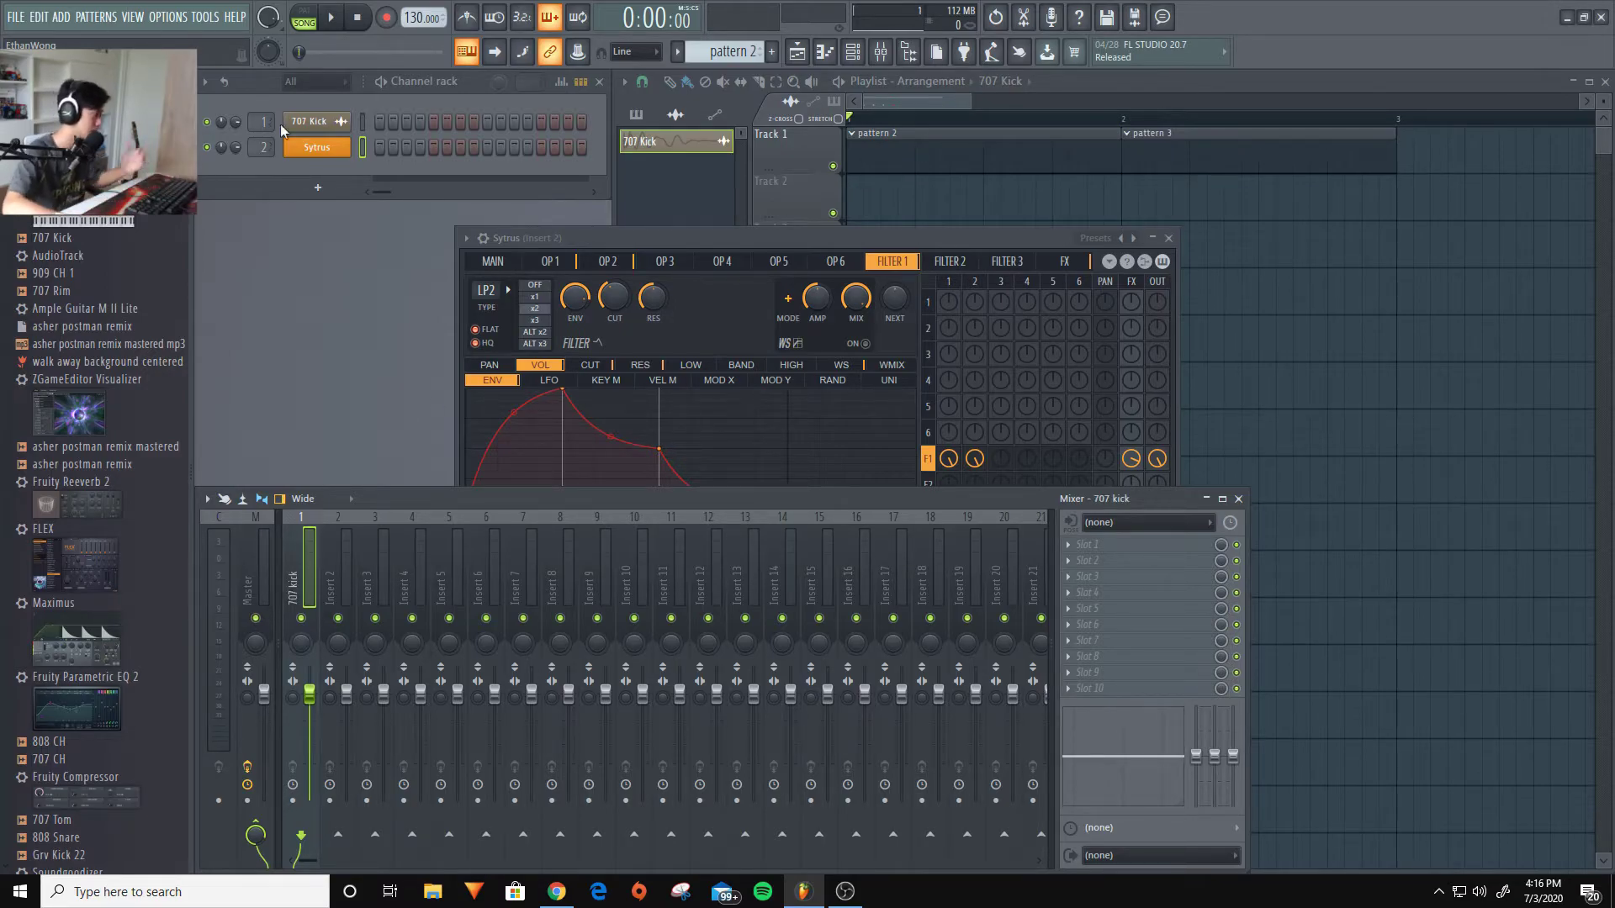
# Rename mixer insert 2 to 'sytrus' using F2
pyautogui.click(333, 589)
pyautogui.press('F2')
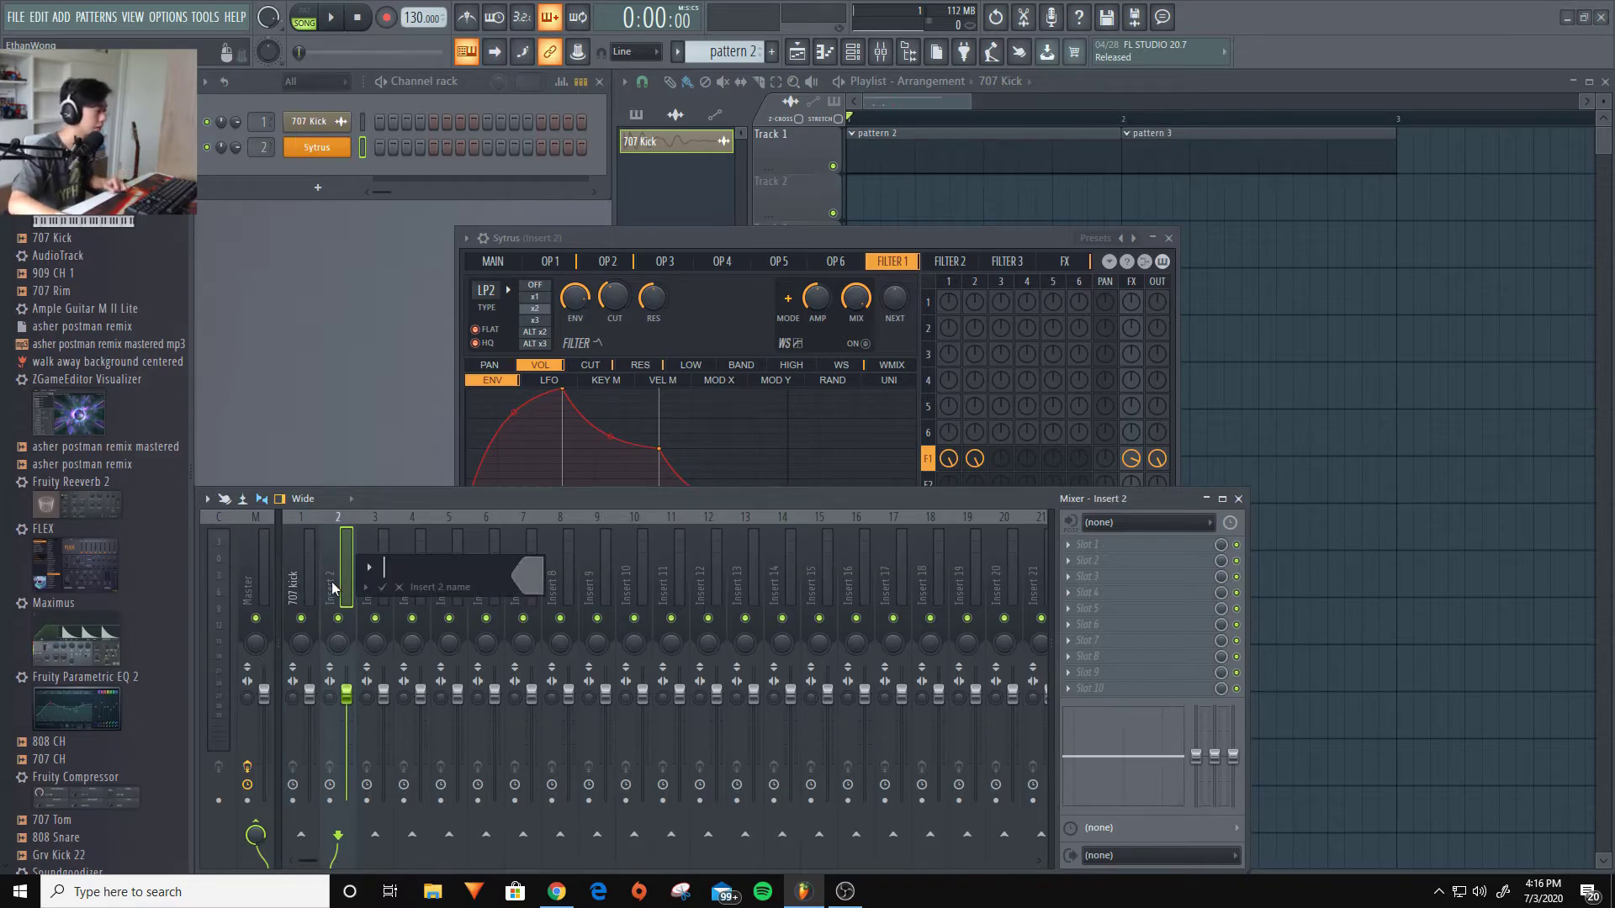
pyautogui.write('sytrus')
pyautogui.press('Return')
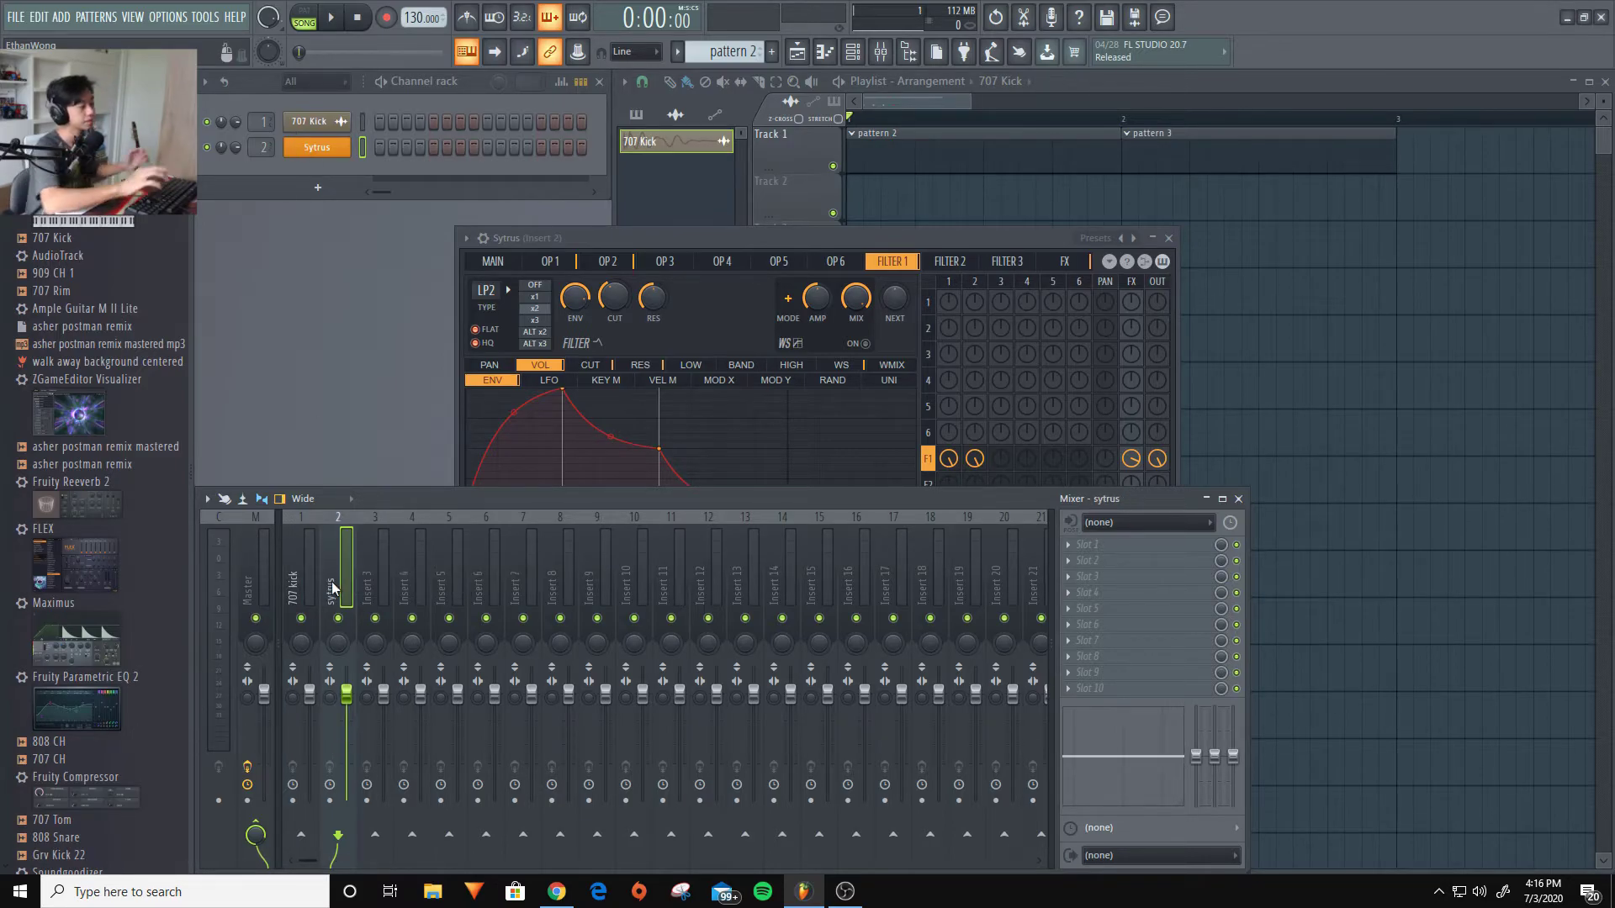
# Colour the 707 kick insert red
pyautogui.rightClick(306, 568)
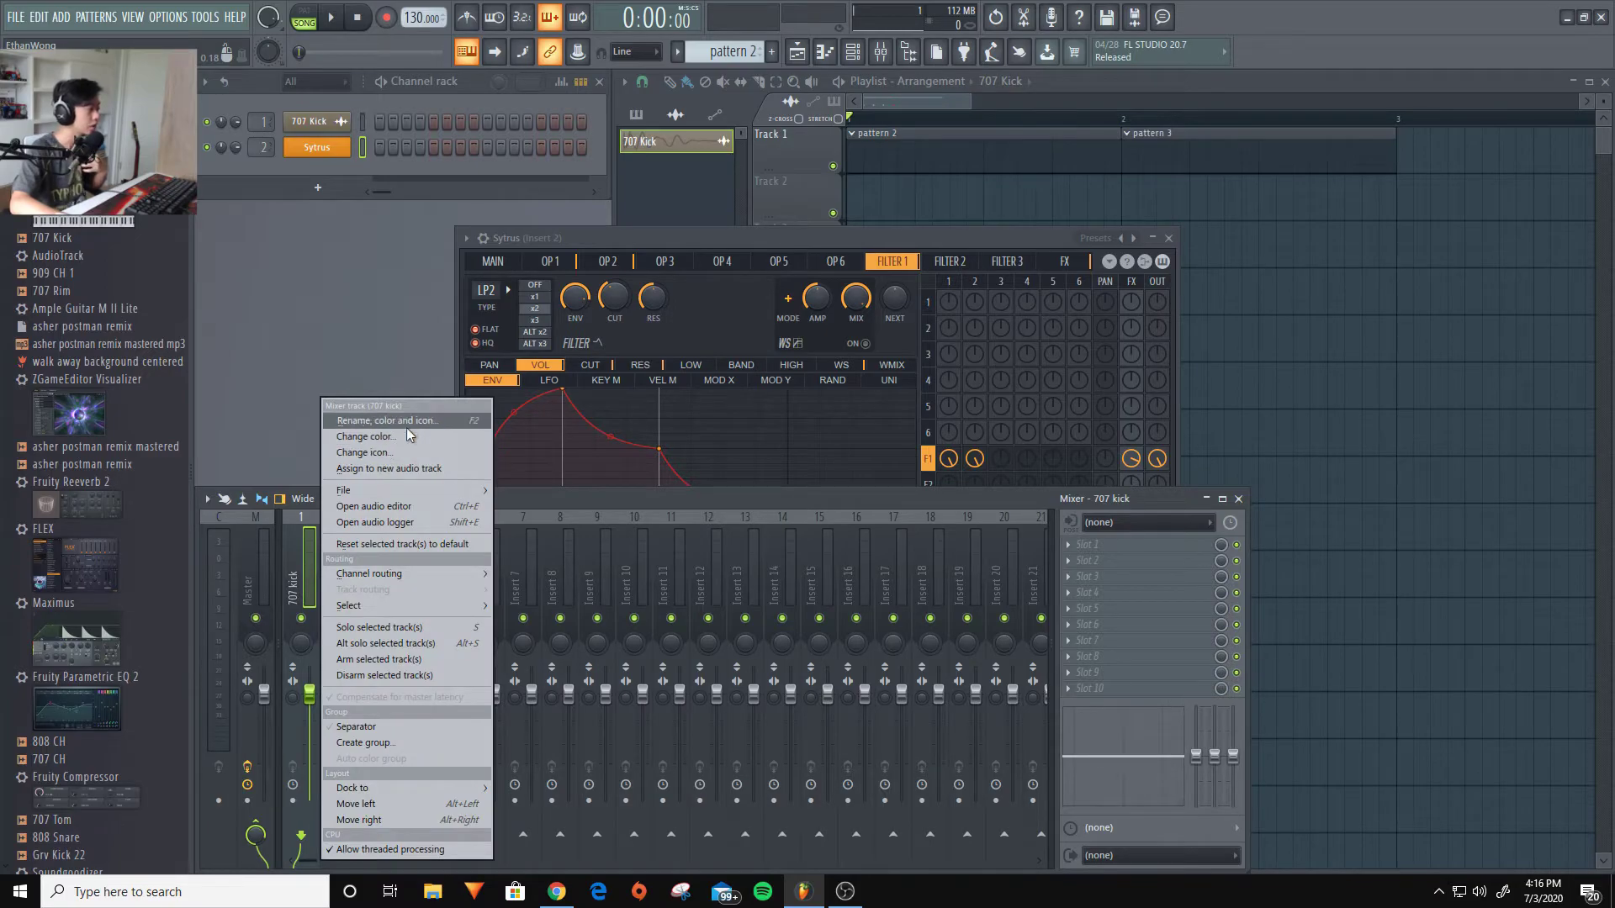
pyautogui.click(395, 436)
pyautogui.click(400, 552)
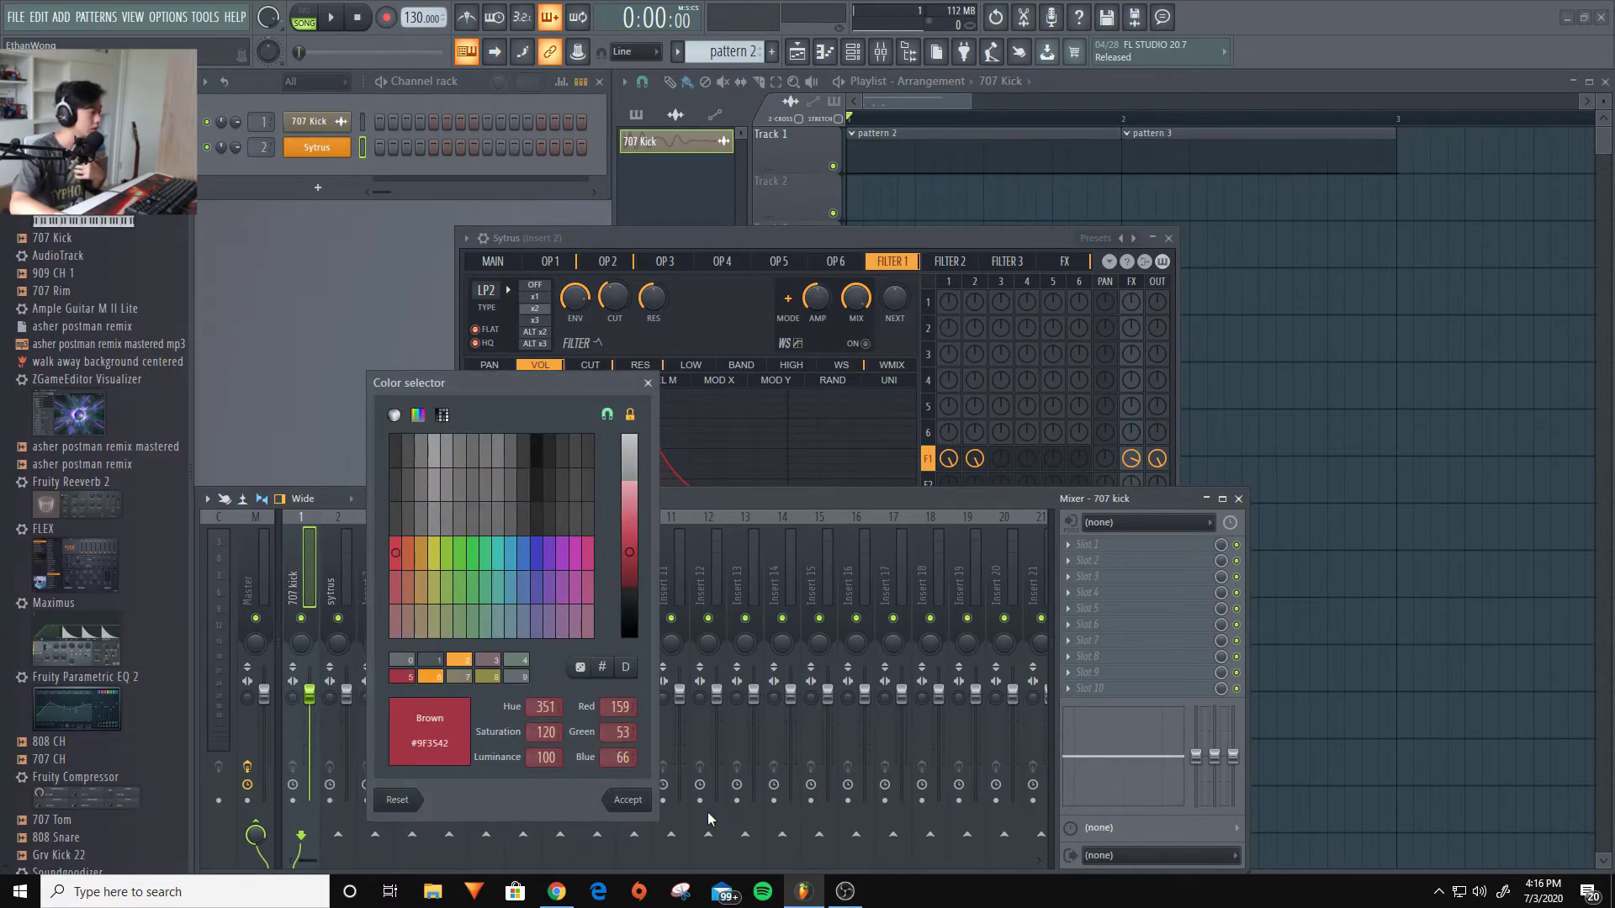
pyautogui.click(648, 810)
# Colour the sytrus insert blue and confirm its name and colour
pyautogui.rightClick(350, 562)
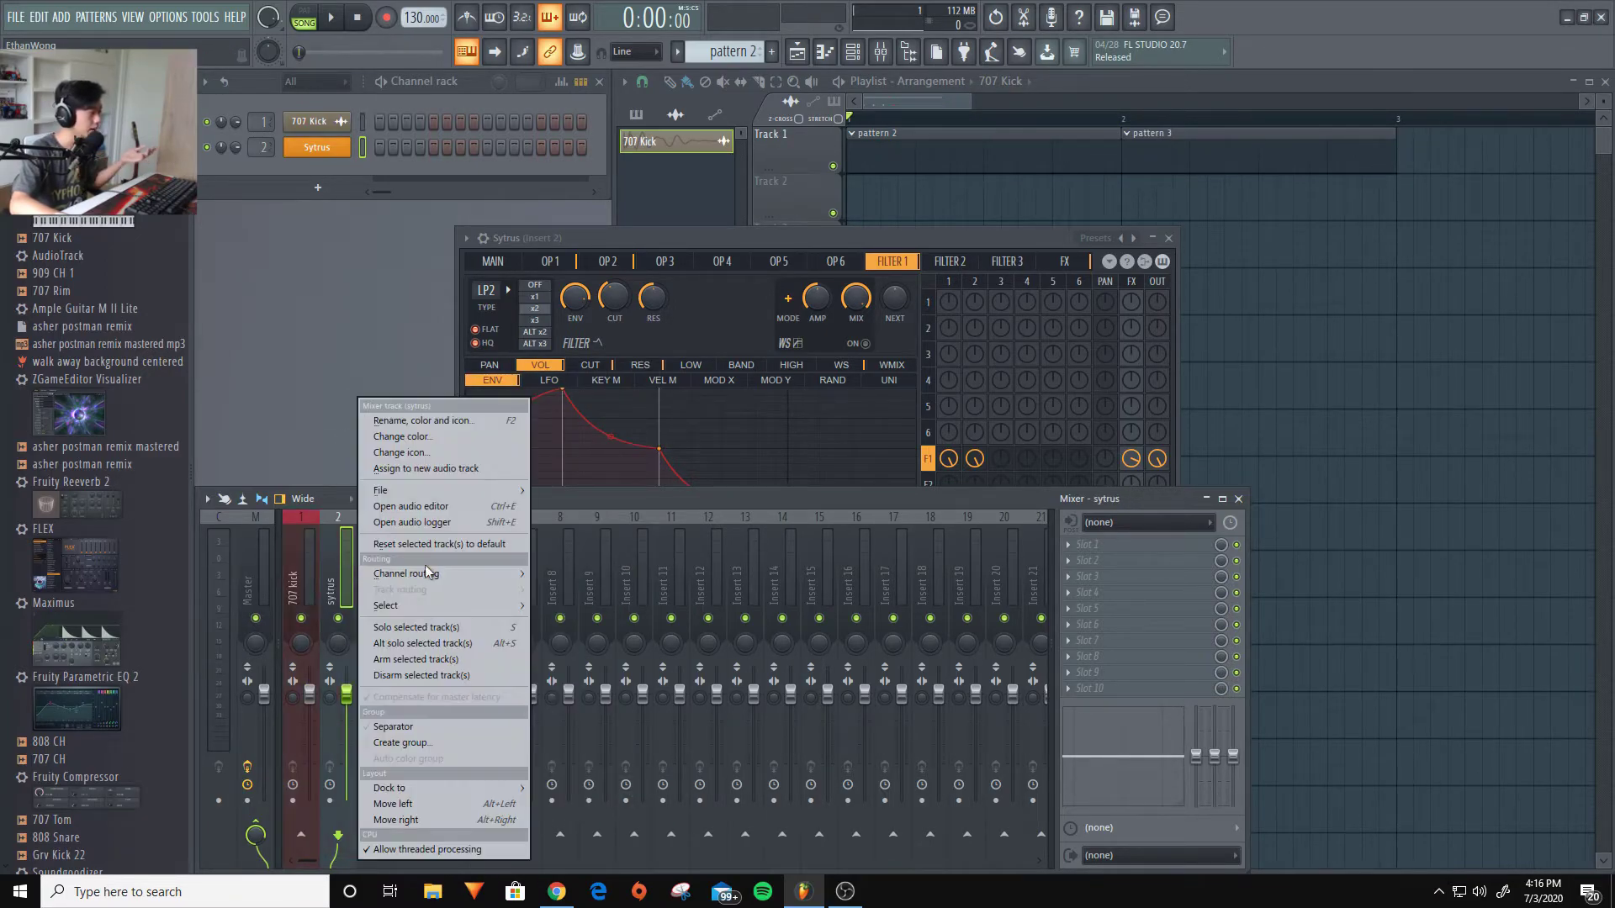
pyautogui.click(422, 420)
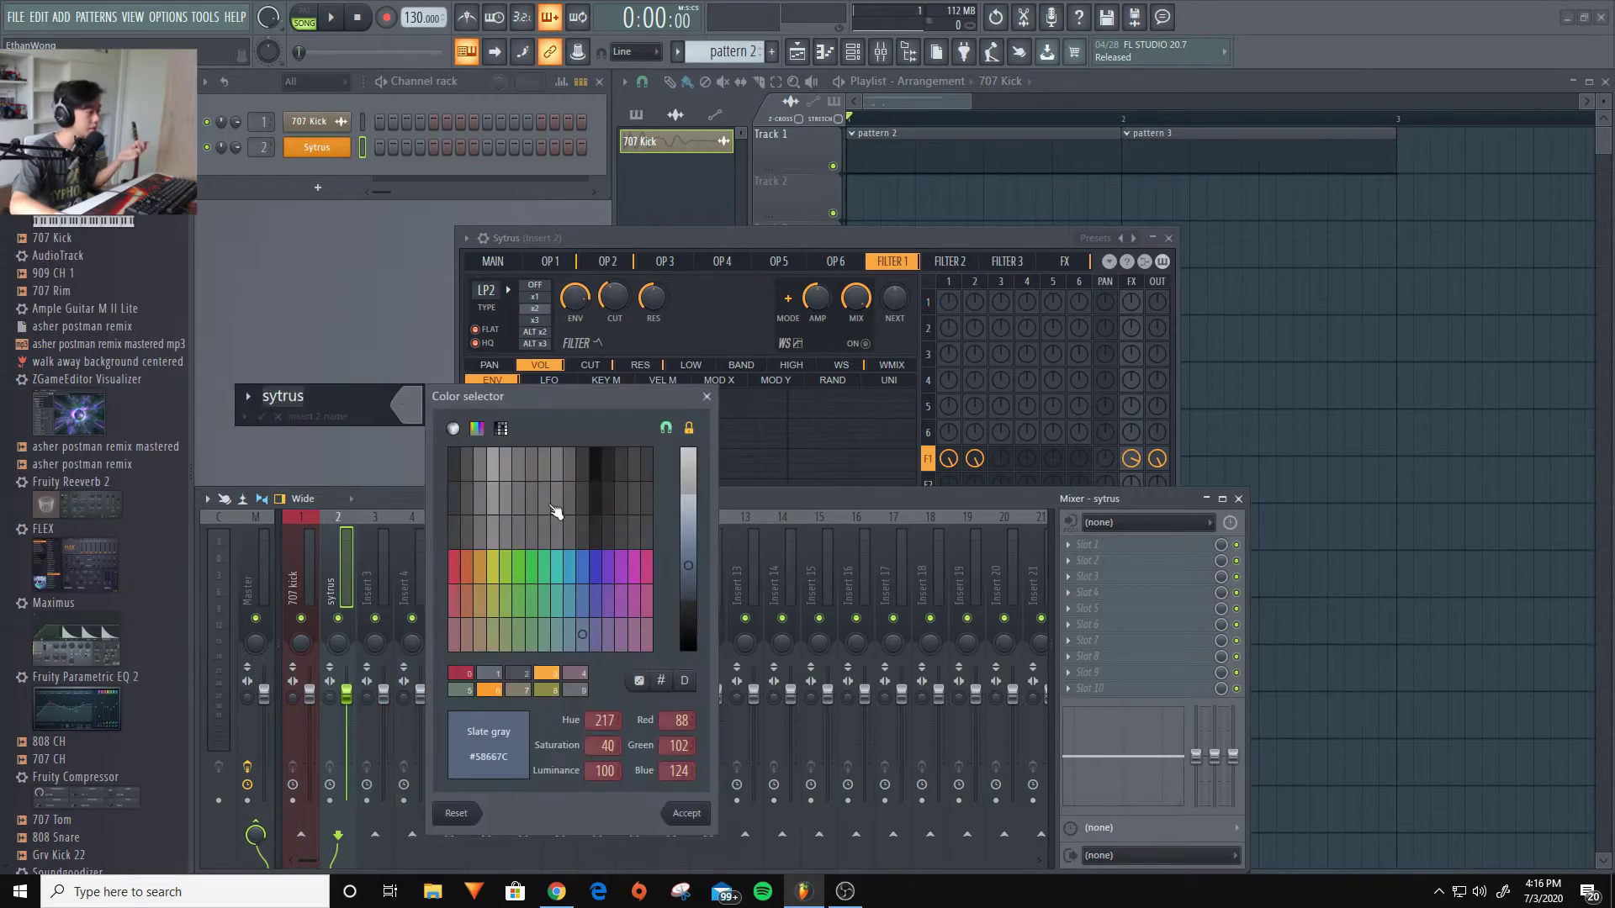
pyautogui.click(589, 567)
pyautogui.click(688, 813)
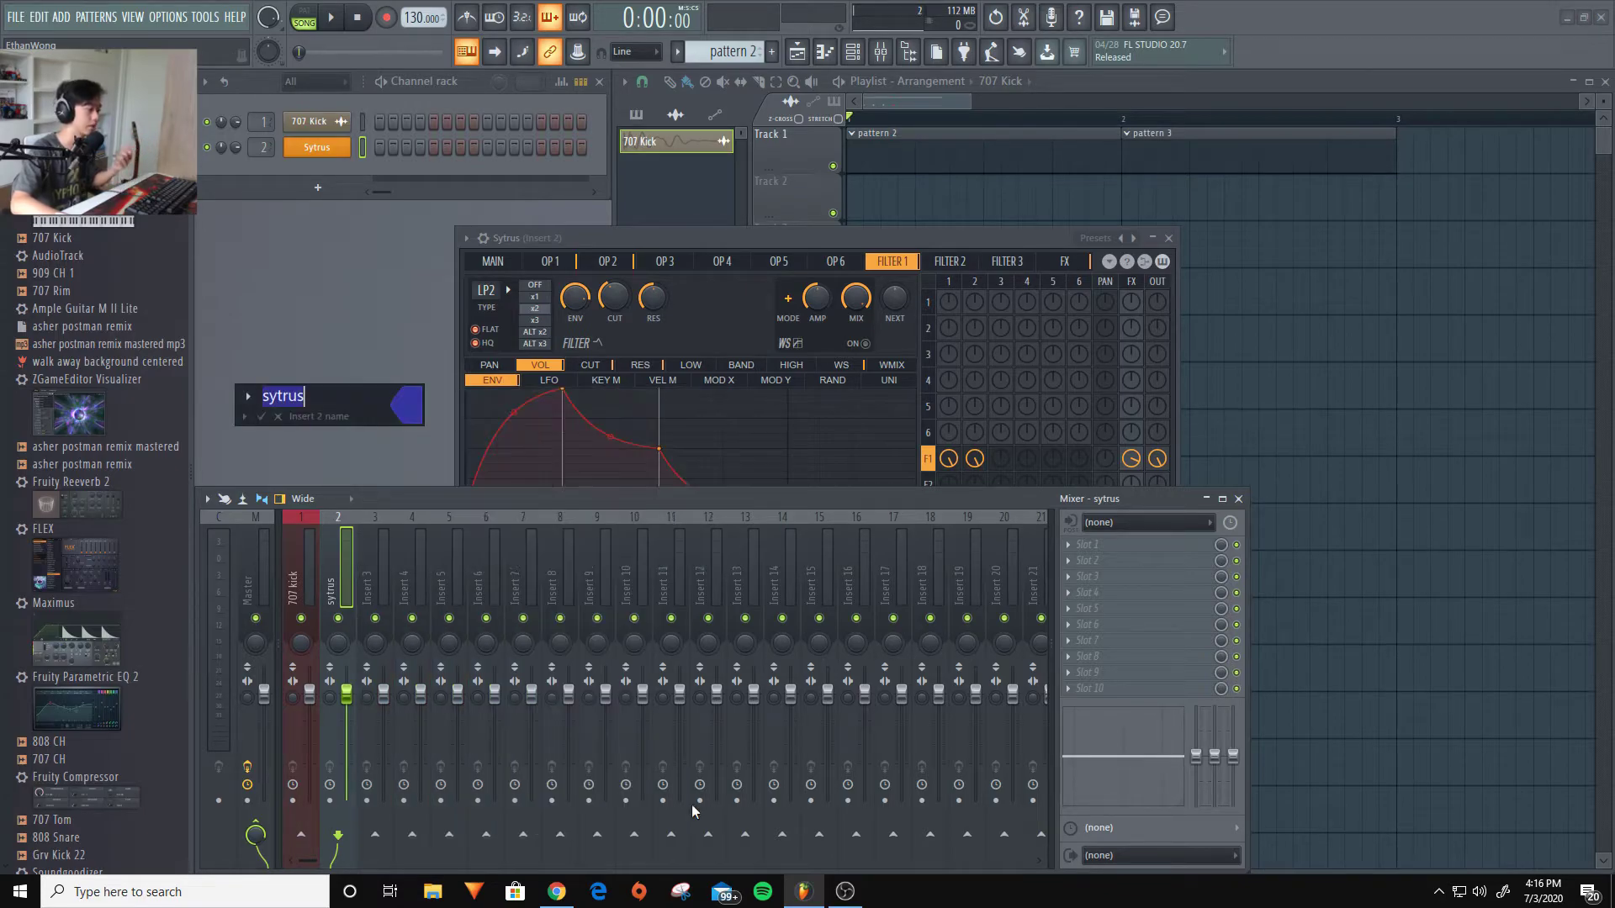
pyautogui.click(262, 416)
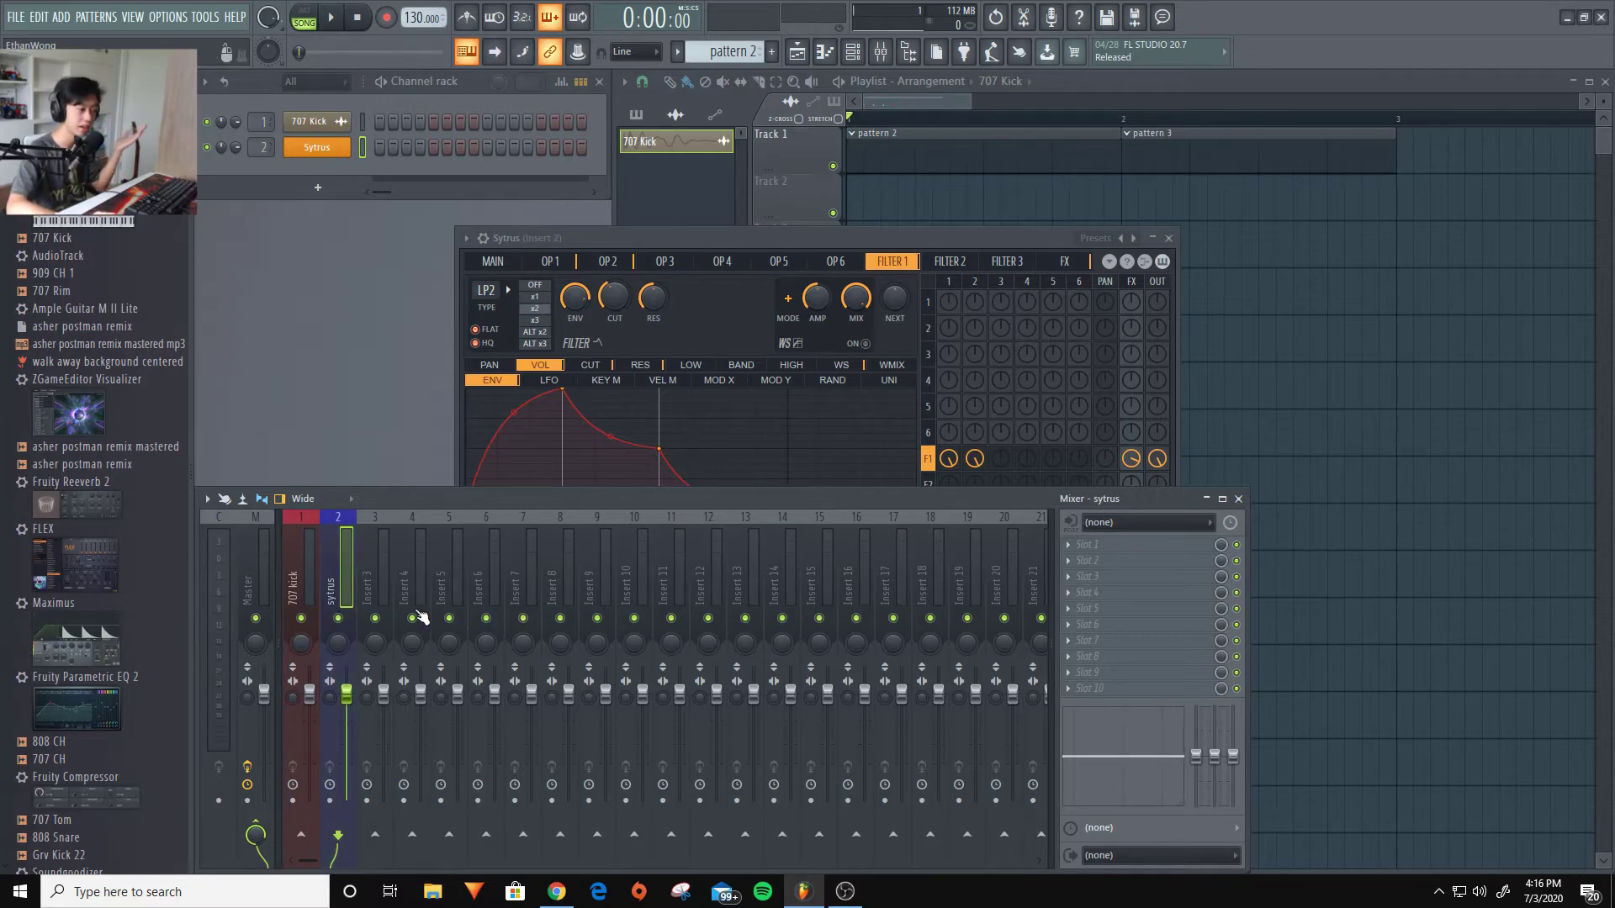
# Drag the Sytrus window higher so its keyboard sits above the mixer, then refocus the mixer
pyautogui.click(707, 242)
pyautogui.moveTo(713, 244); pyautogui.dragTo(712, 124)
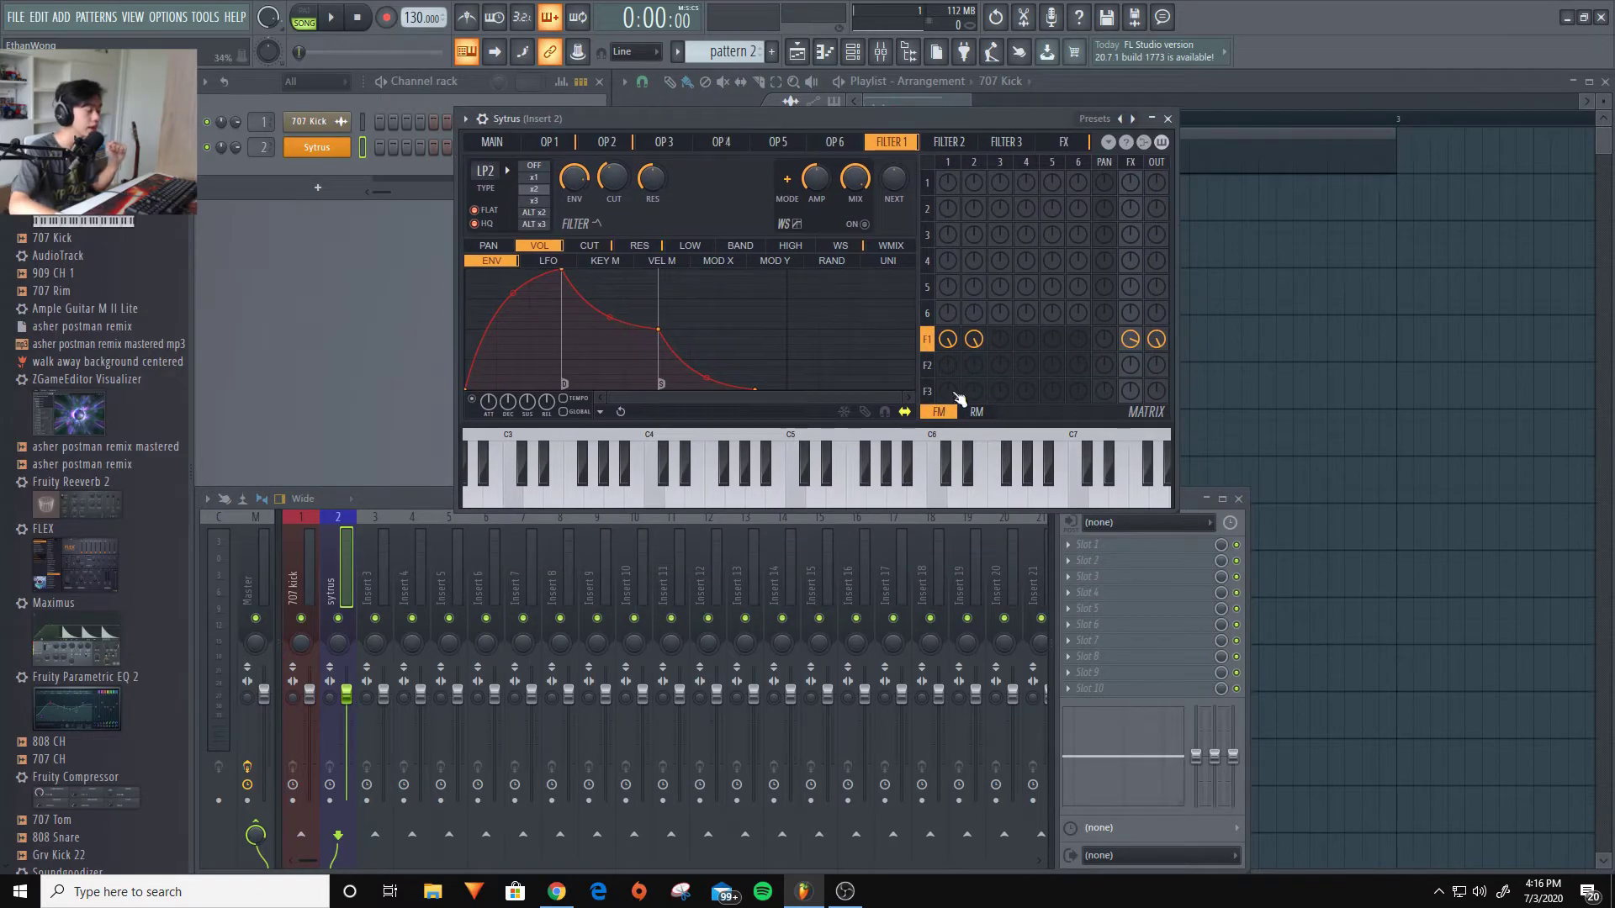
pyautogui.click(416, 498)
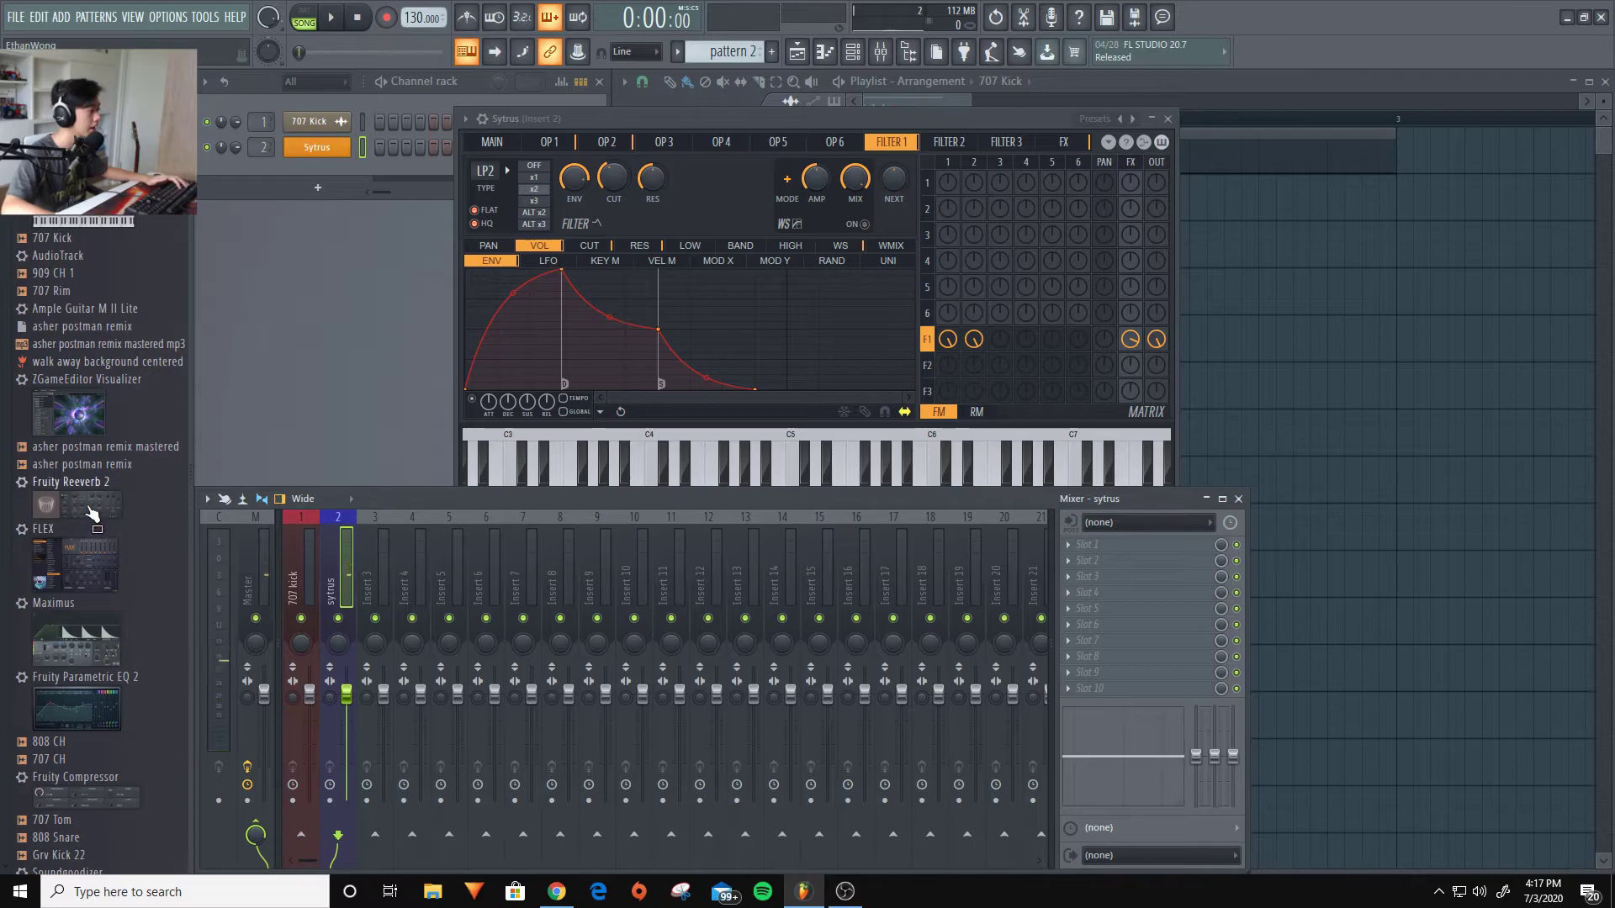
# Load Fruity Reeverb 2 onto the sytrus insert, raise its ER and WET levels, and bypass it
pyautogui.moveTo(91, 505); pyautogui.dragTo(1144, 547)
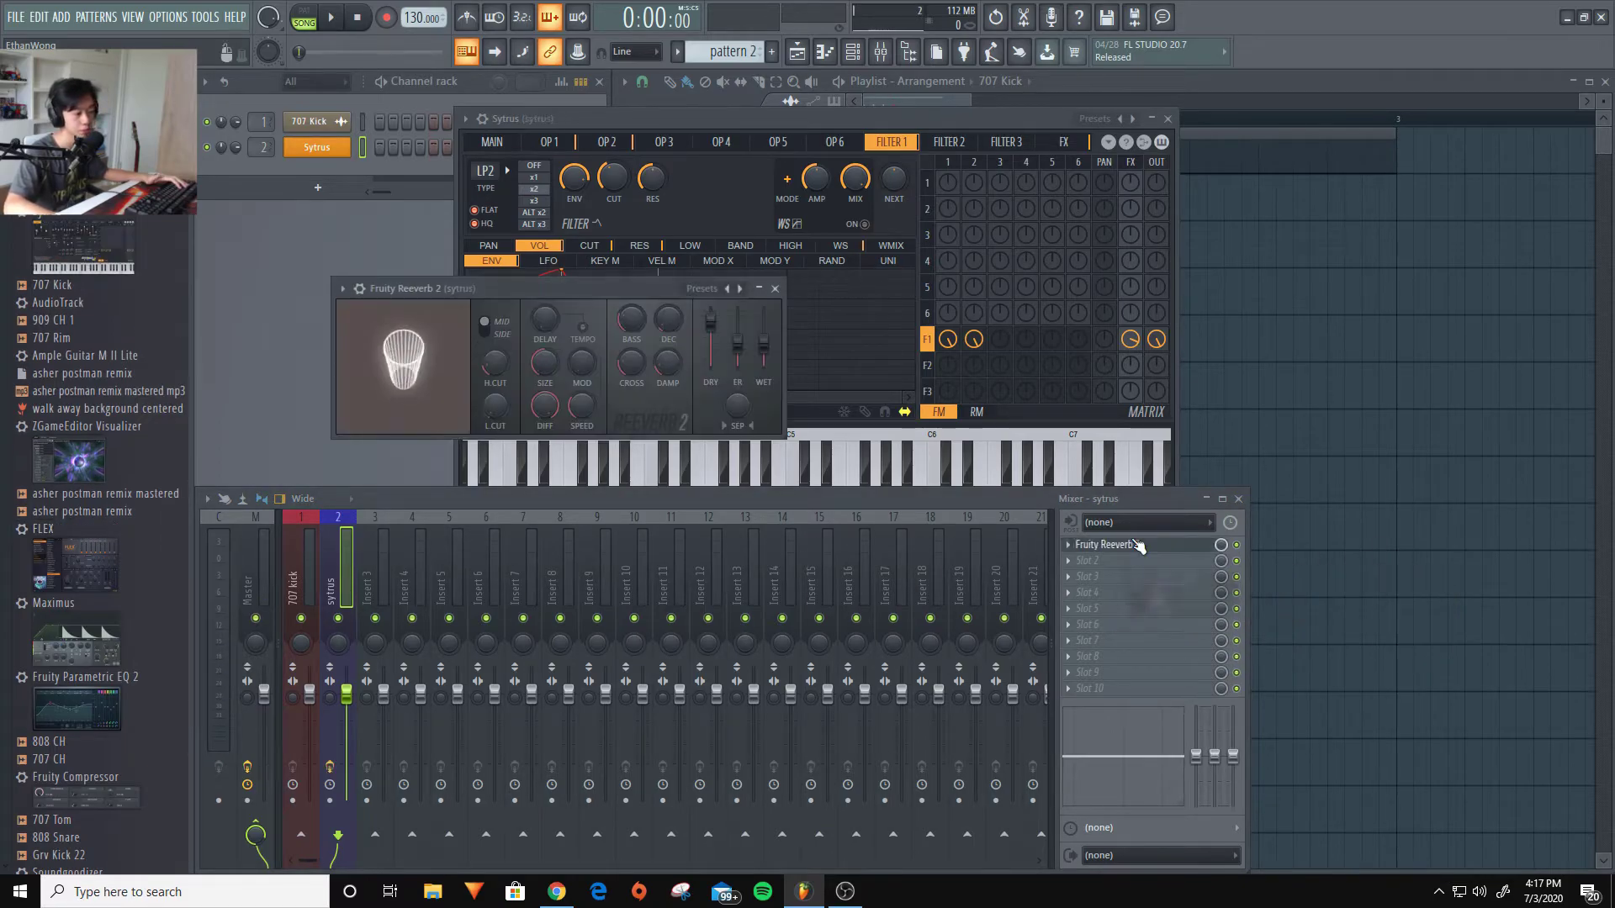
pyautogui.moveTo(737, 343); pyautogui.dragTo(738, 311)
pyautogui.moveTo(763, 343); pyautogui.dragTo(764, 311)
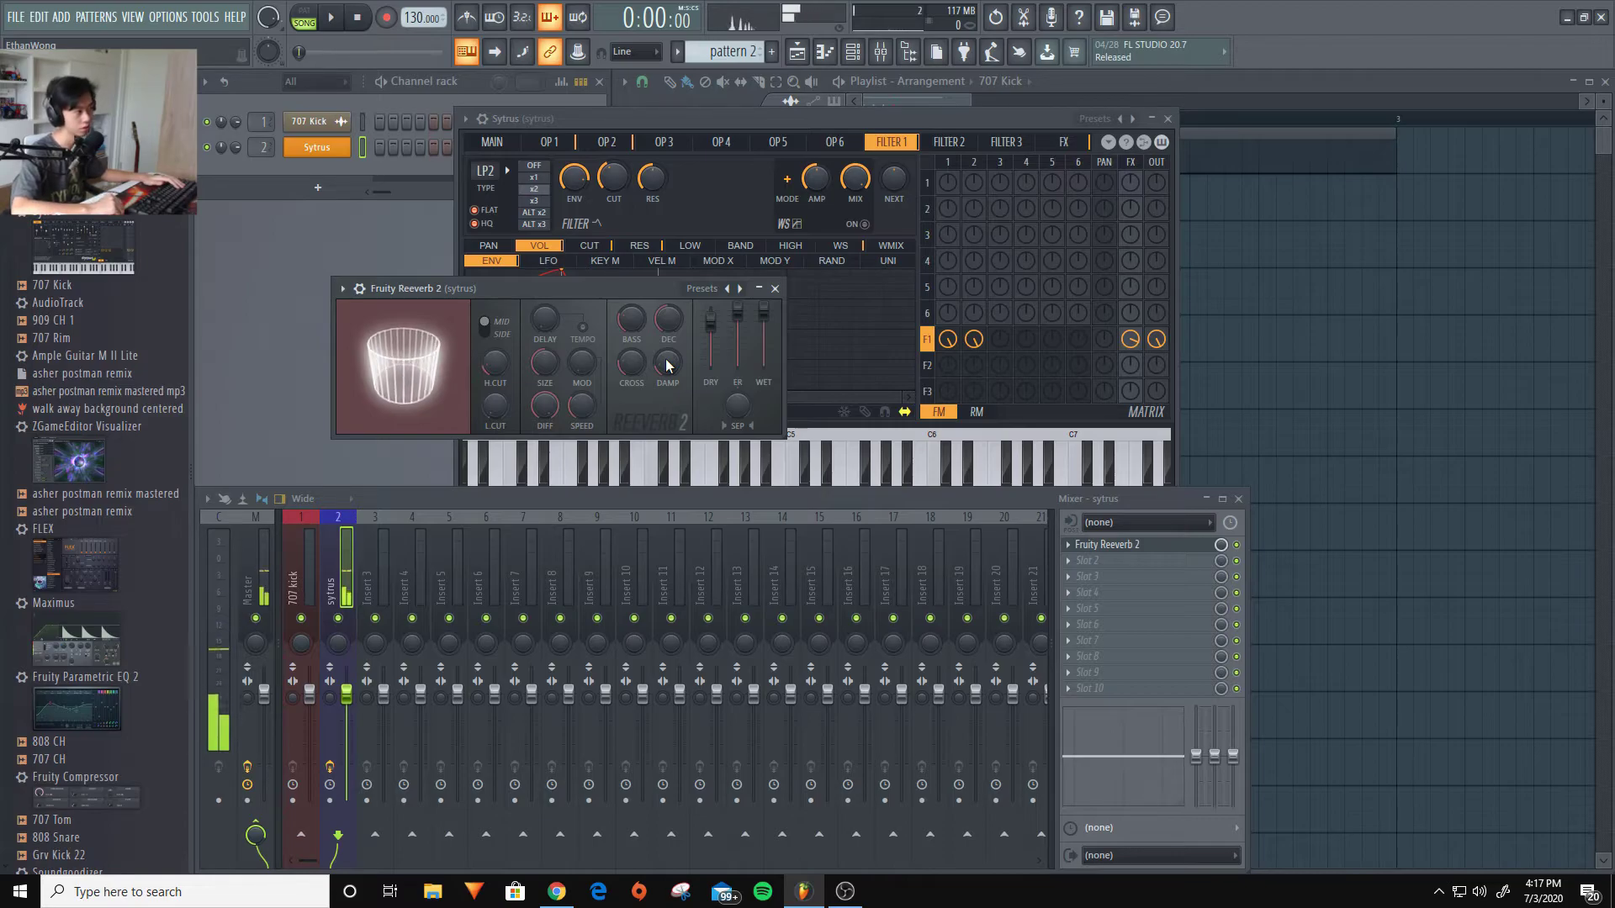
pyautogui.click(1237, 546)
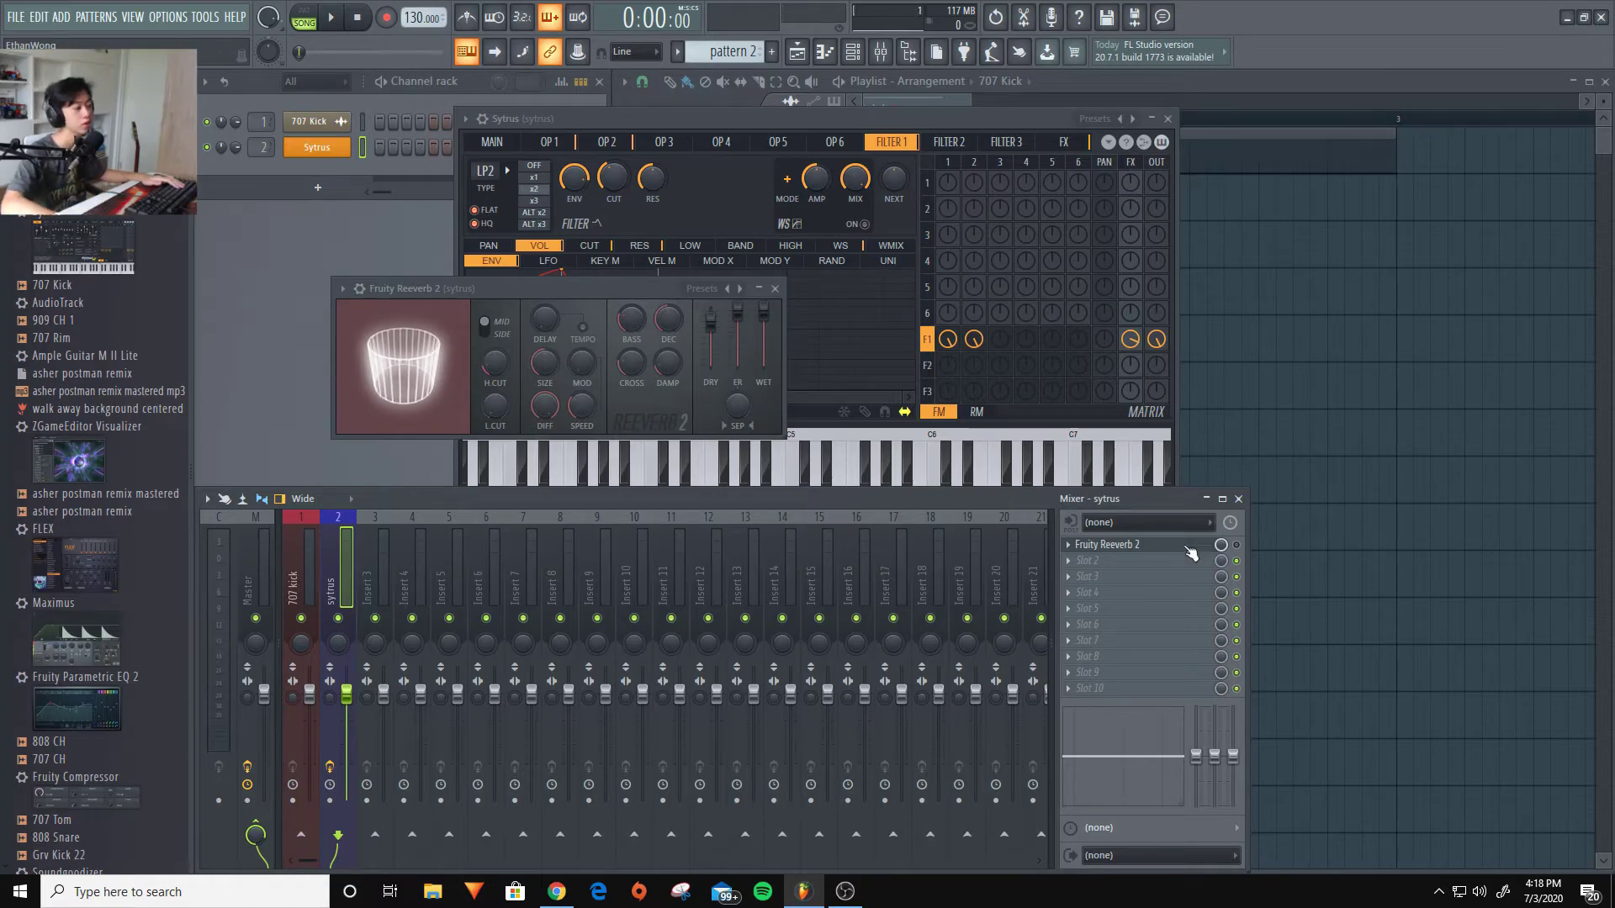
pyautogui.click(1072, 553)
# Delete Fruity Reeverb 2 from the sytrus insert's slot and confirm
pyautogui.click(1137, 488)
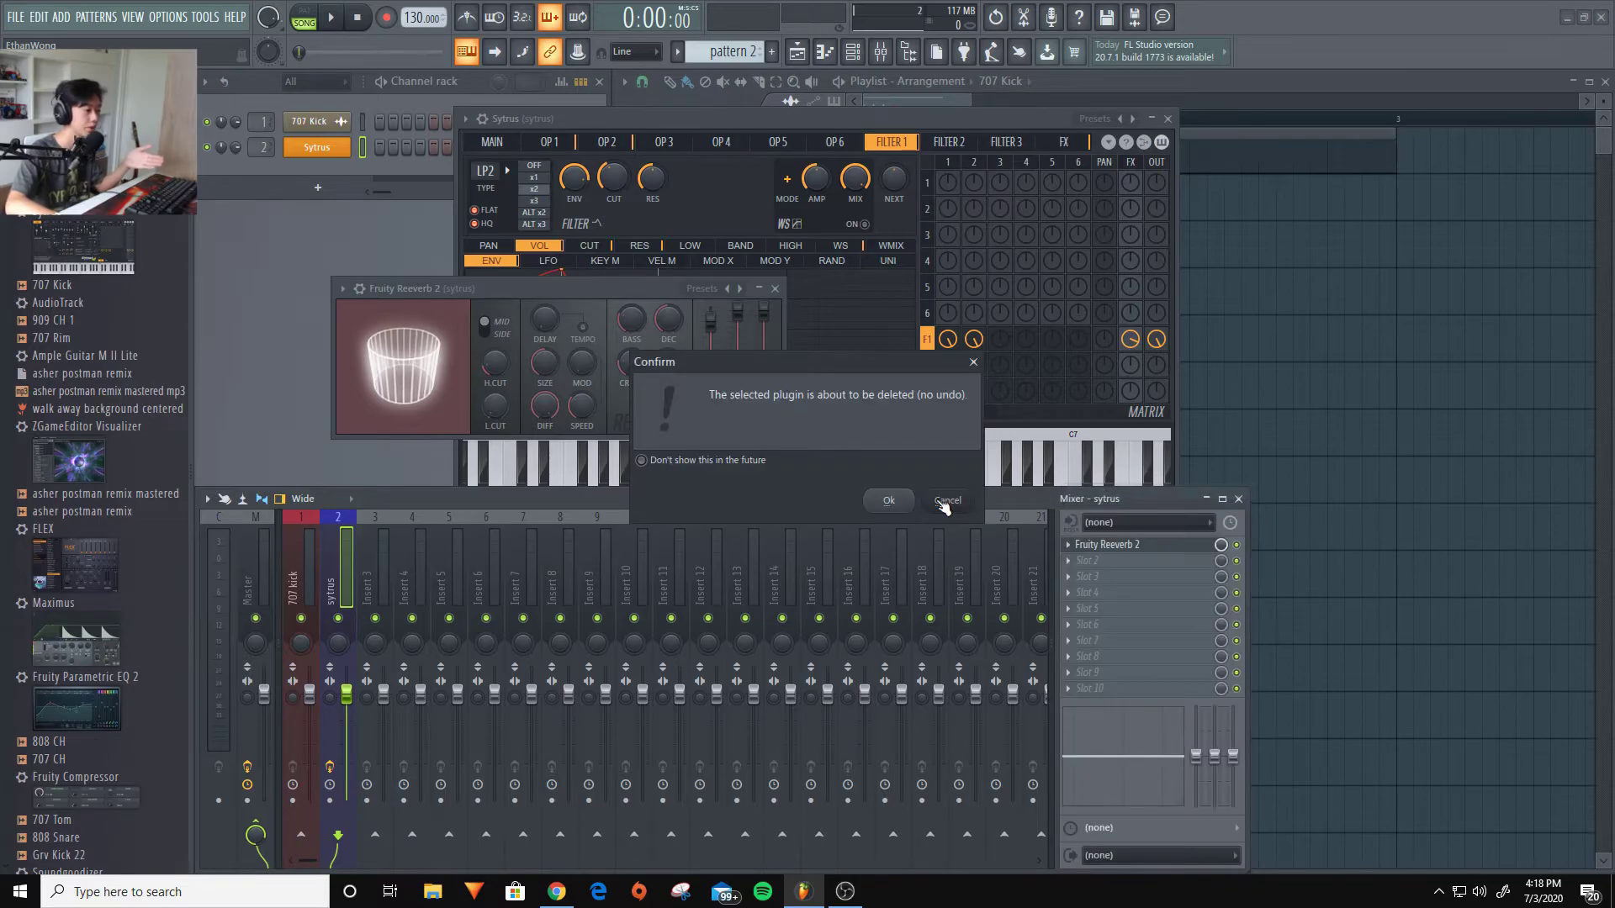
pyautogui.click(886, 494)
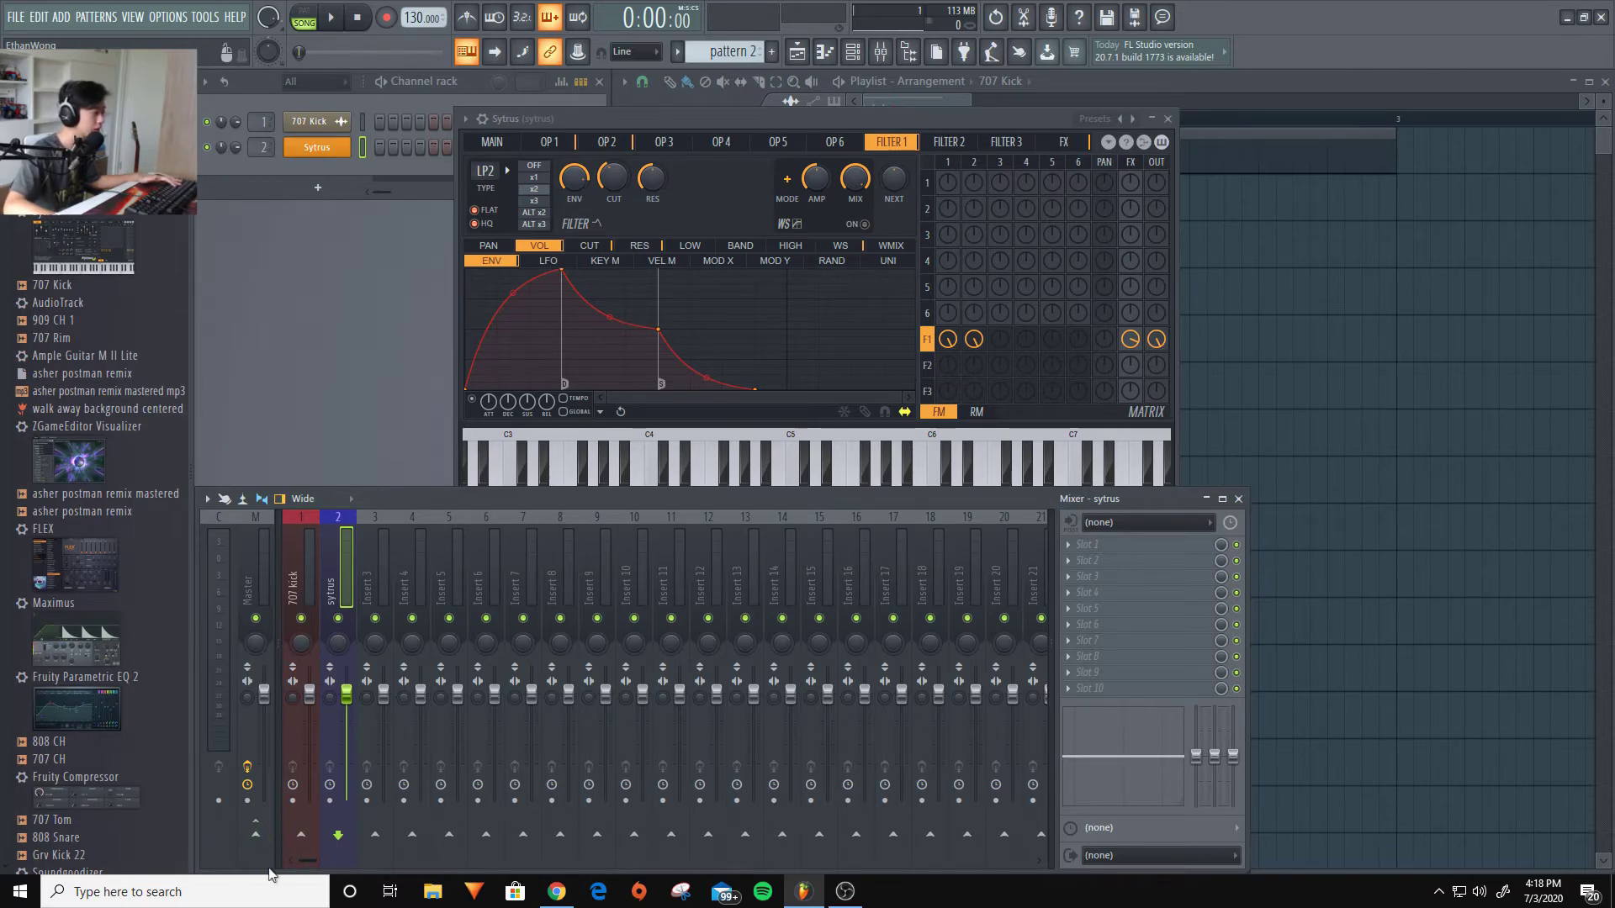
# Send insert 1 into the sytrus insert and set the 707 Kick channel's mixer track to 2
pyautogui.click(304, 837)
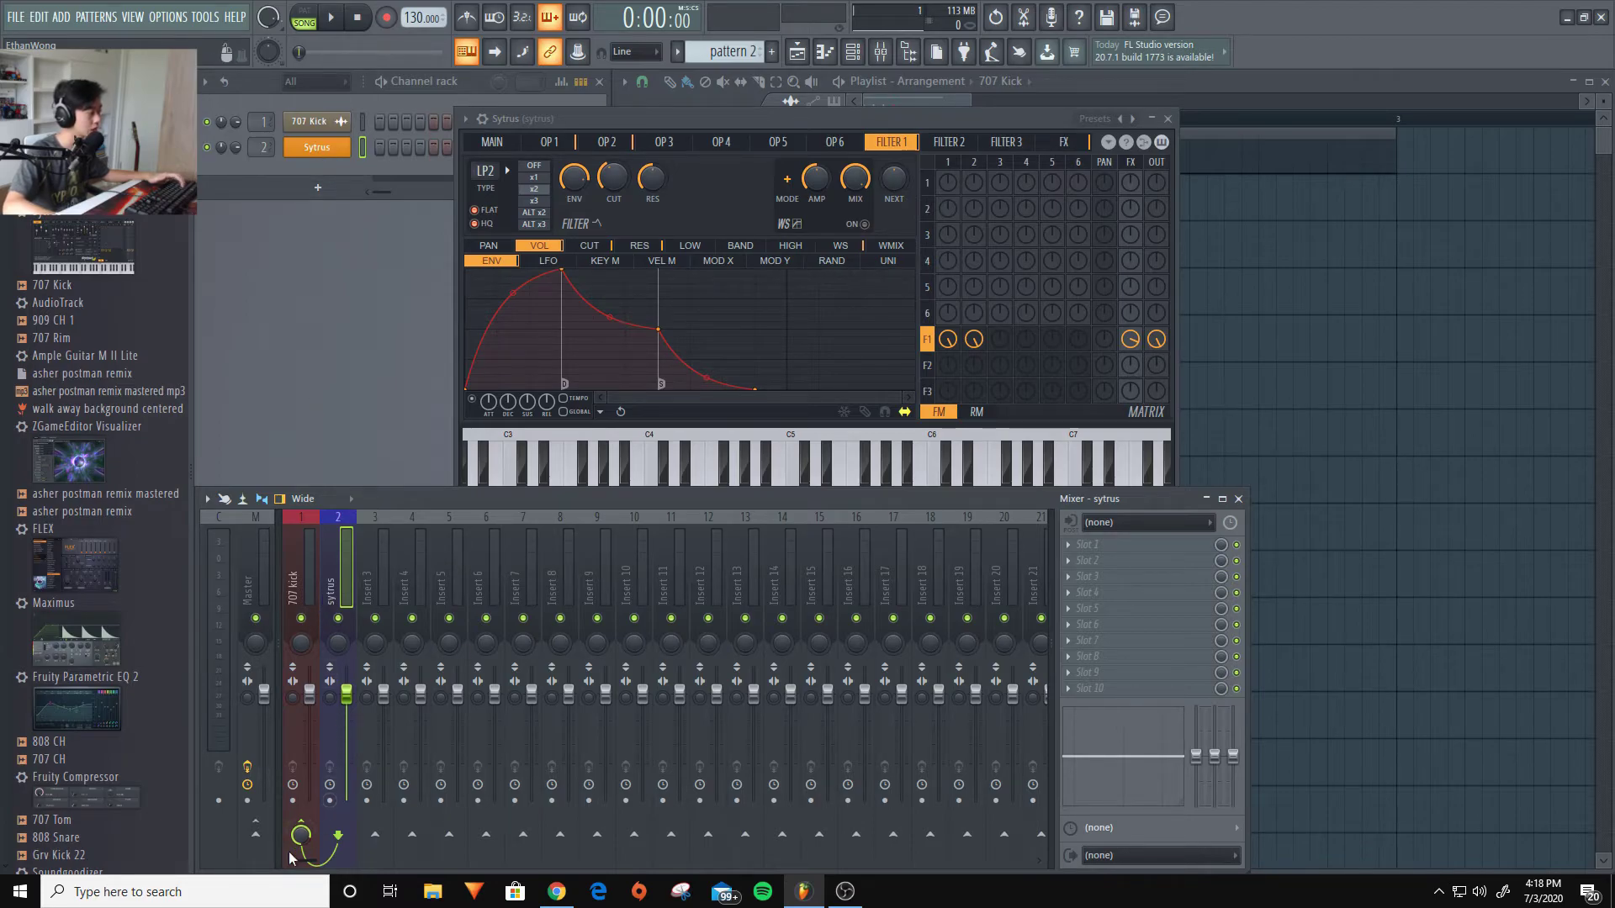
pyautogui.click(310, 582)
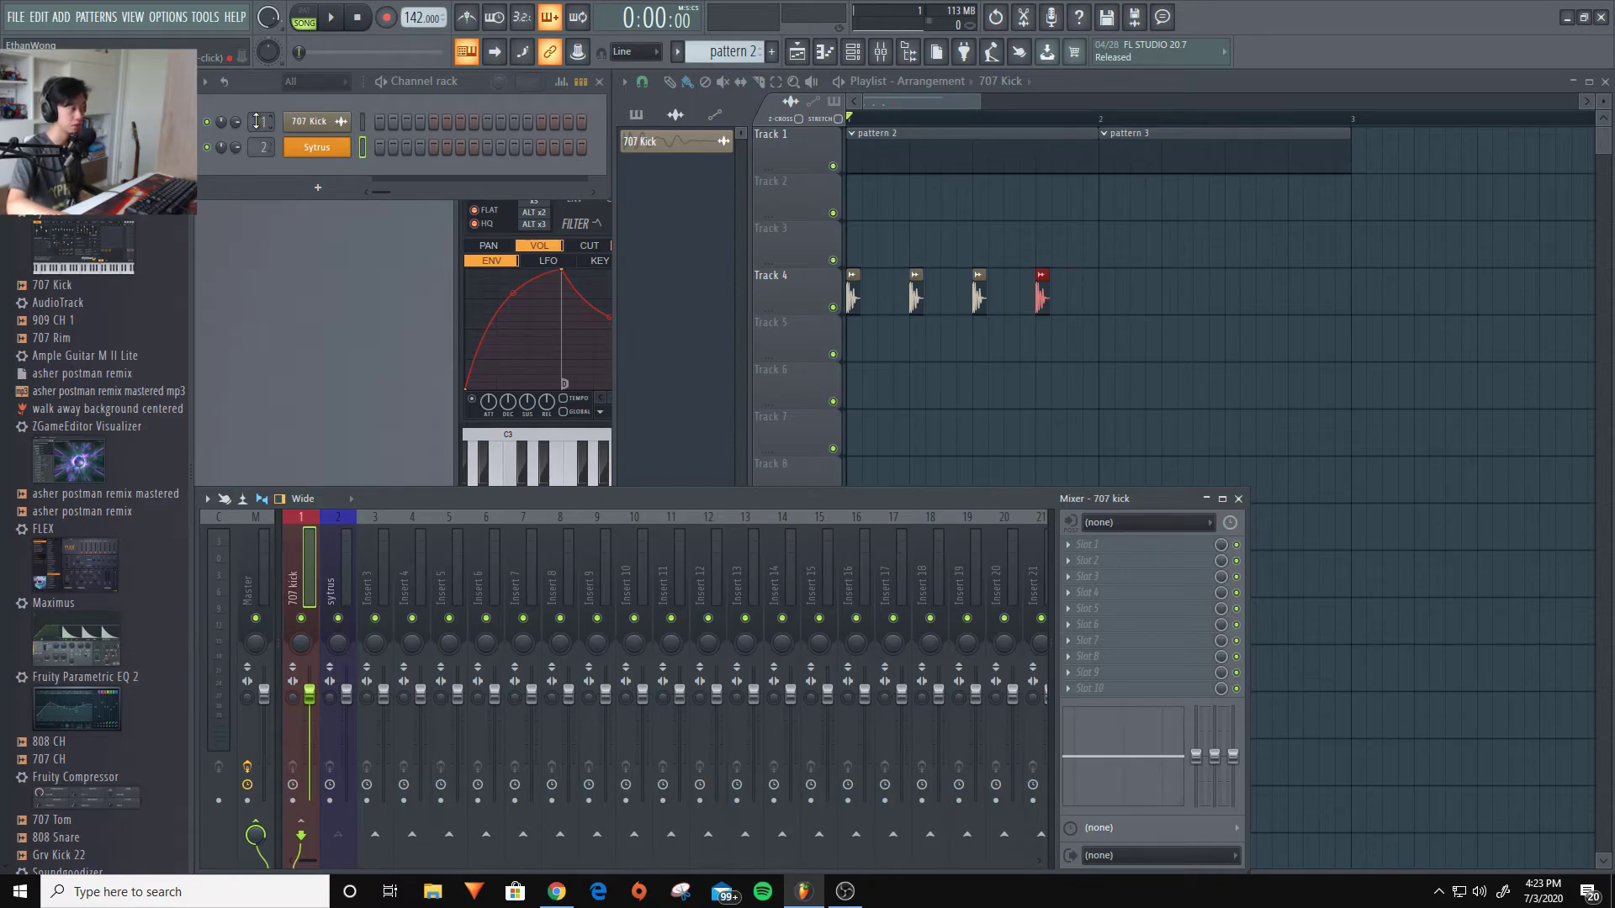
pyautogui.scroll(1, 258, 121)
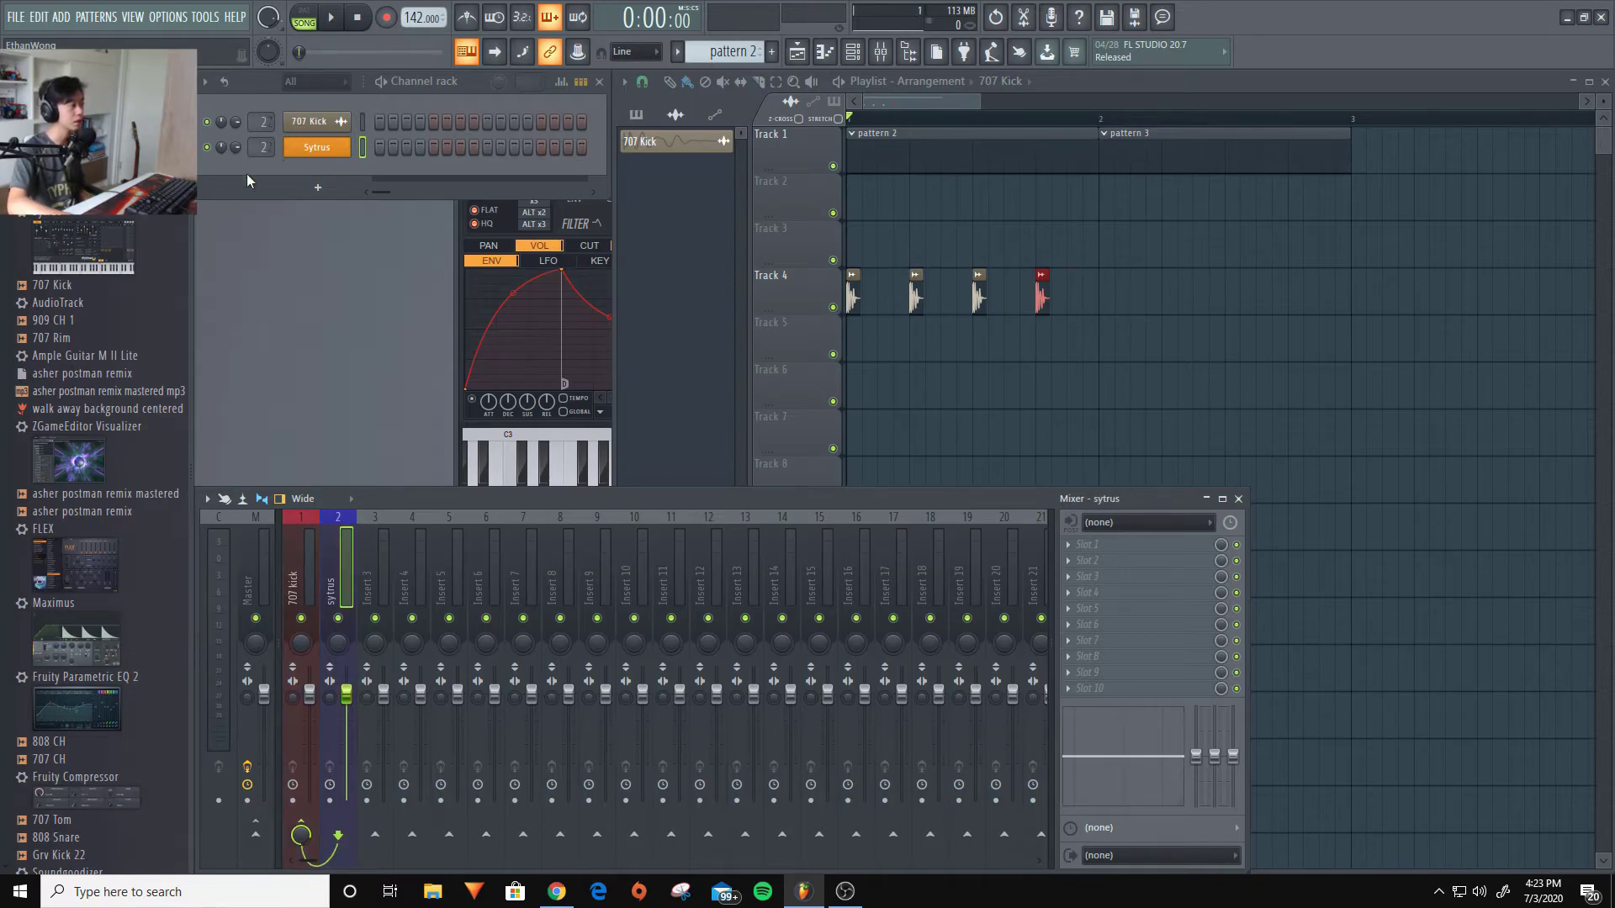
pyautogui.click(310, 121)
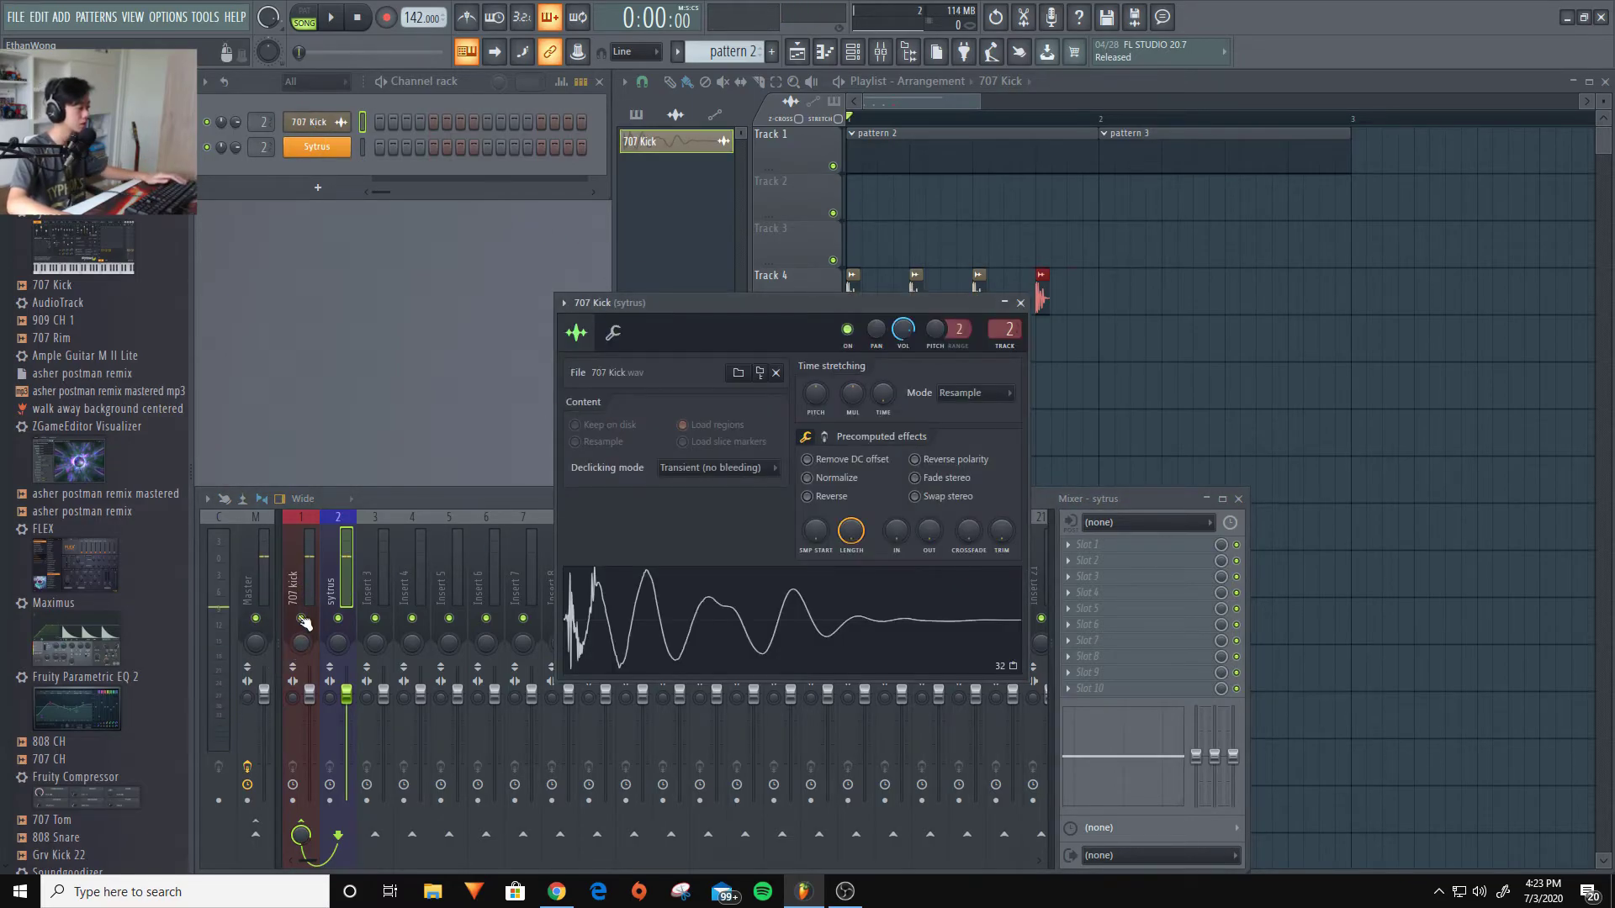
pyautogui.click(304, 834)
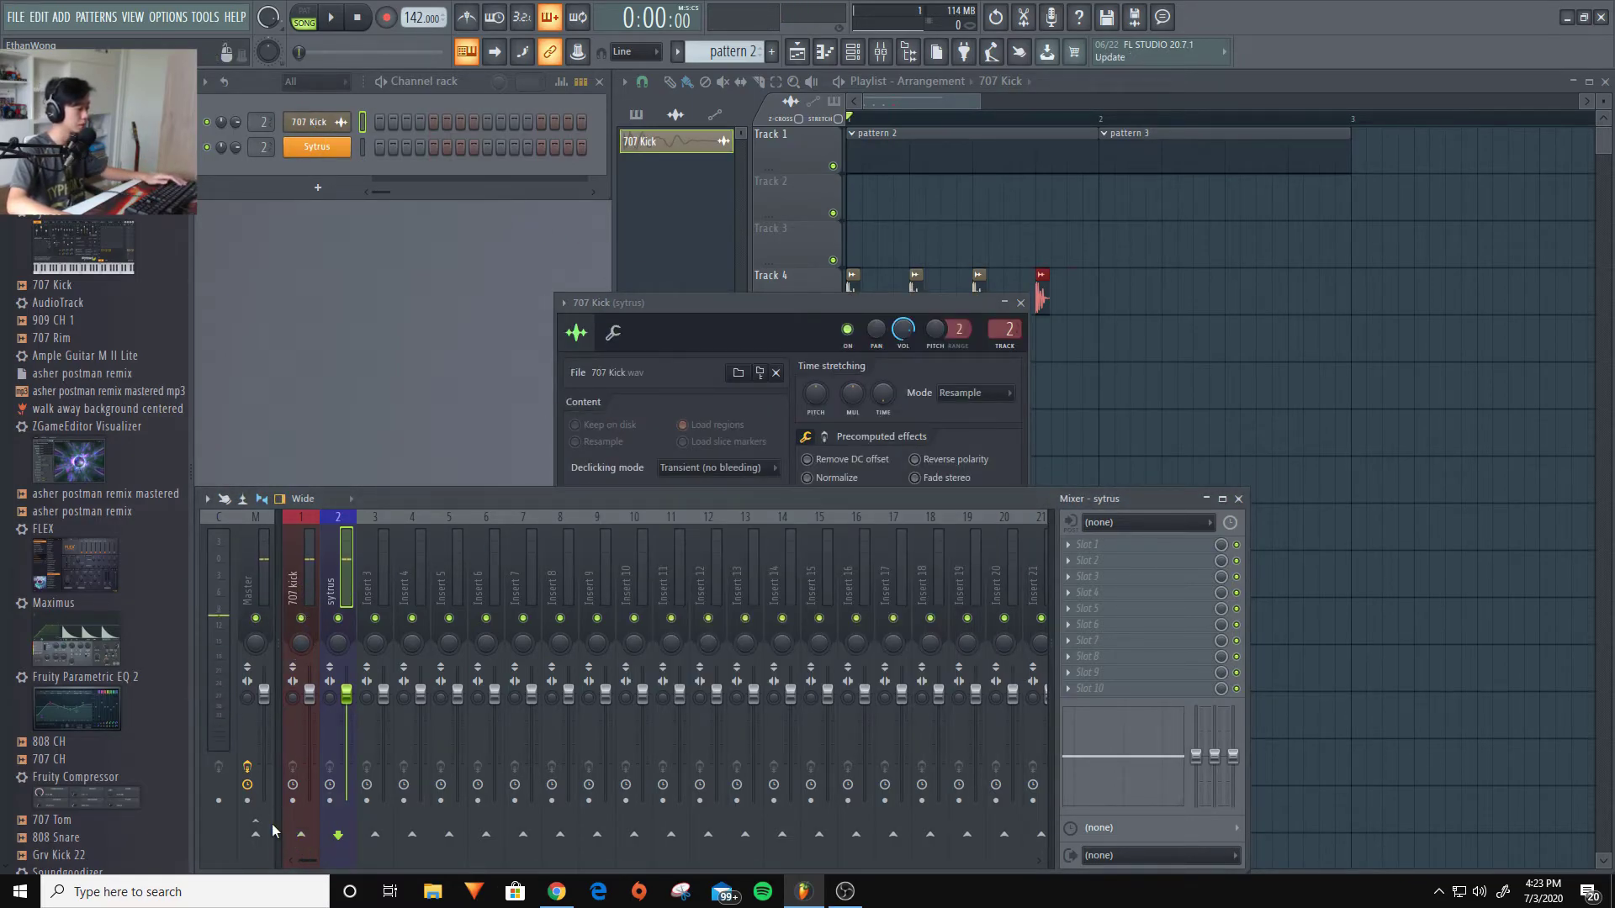
pyautogui.click(655, 324)
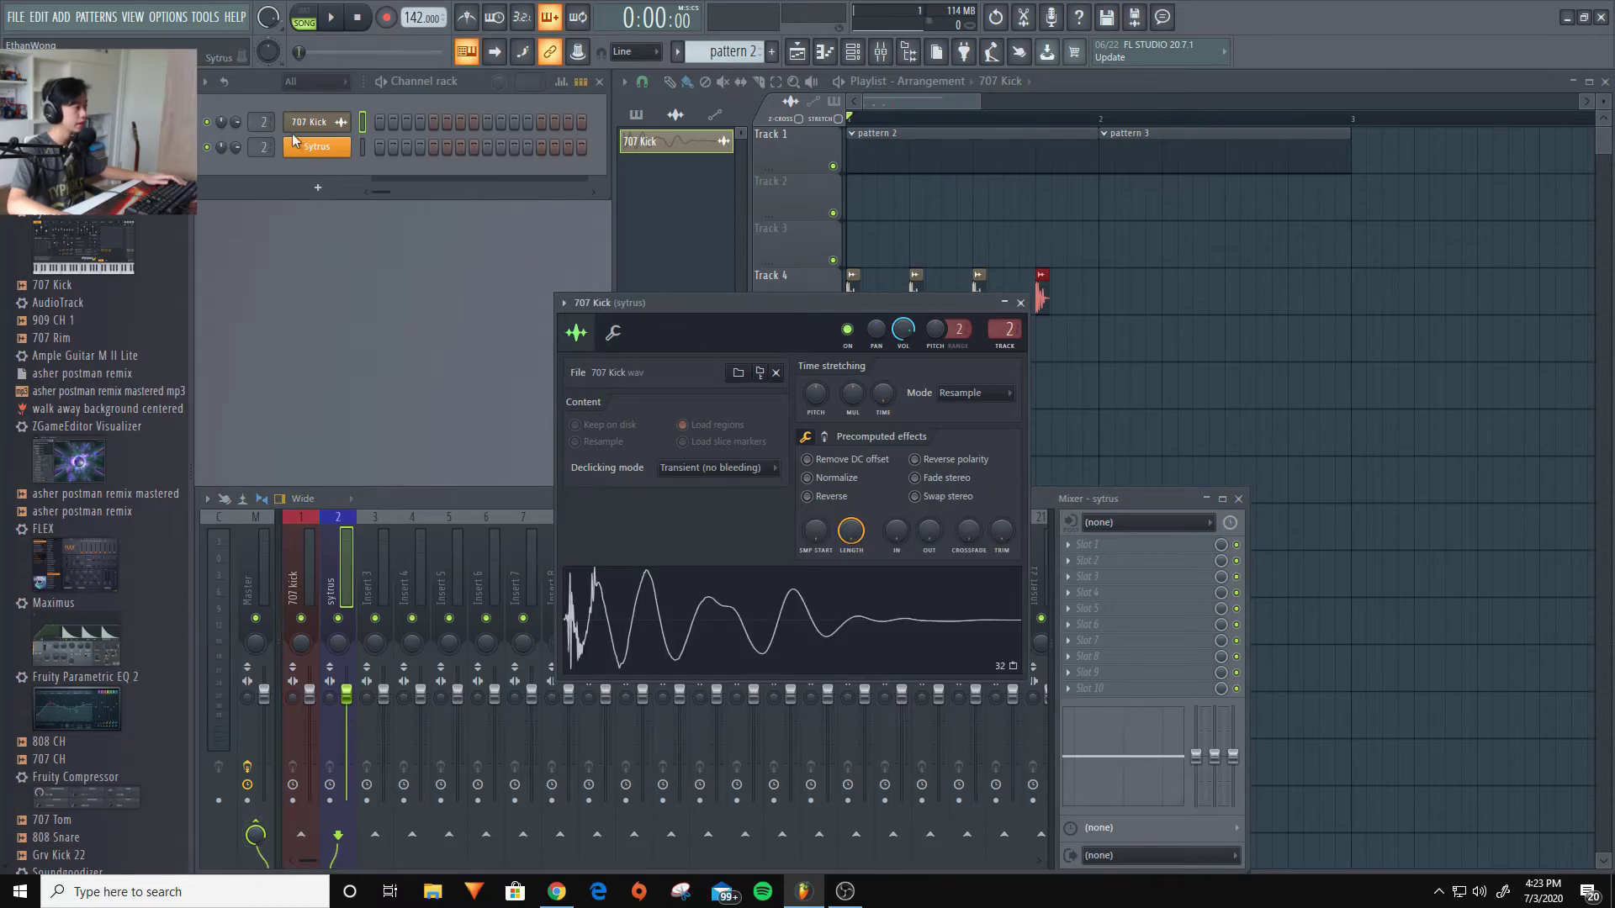
# Audition Sytrus and raise the 707 kick insert's volume fader
pyautogui.click(335, 155)
pyautogui.click(311, 694)
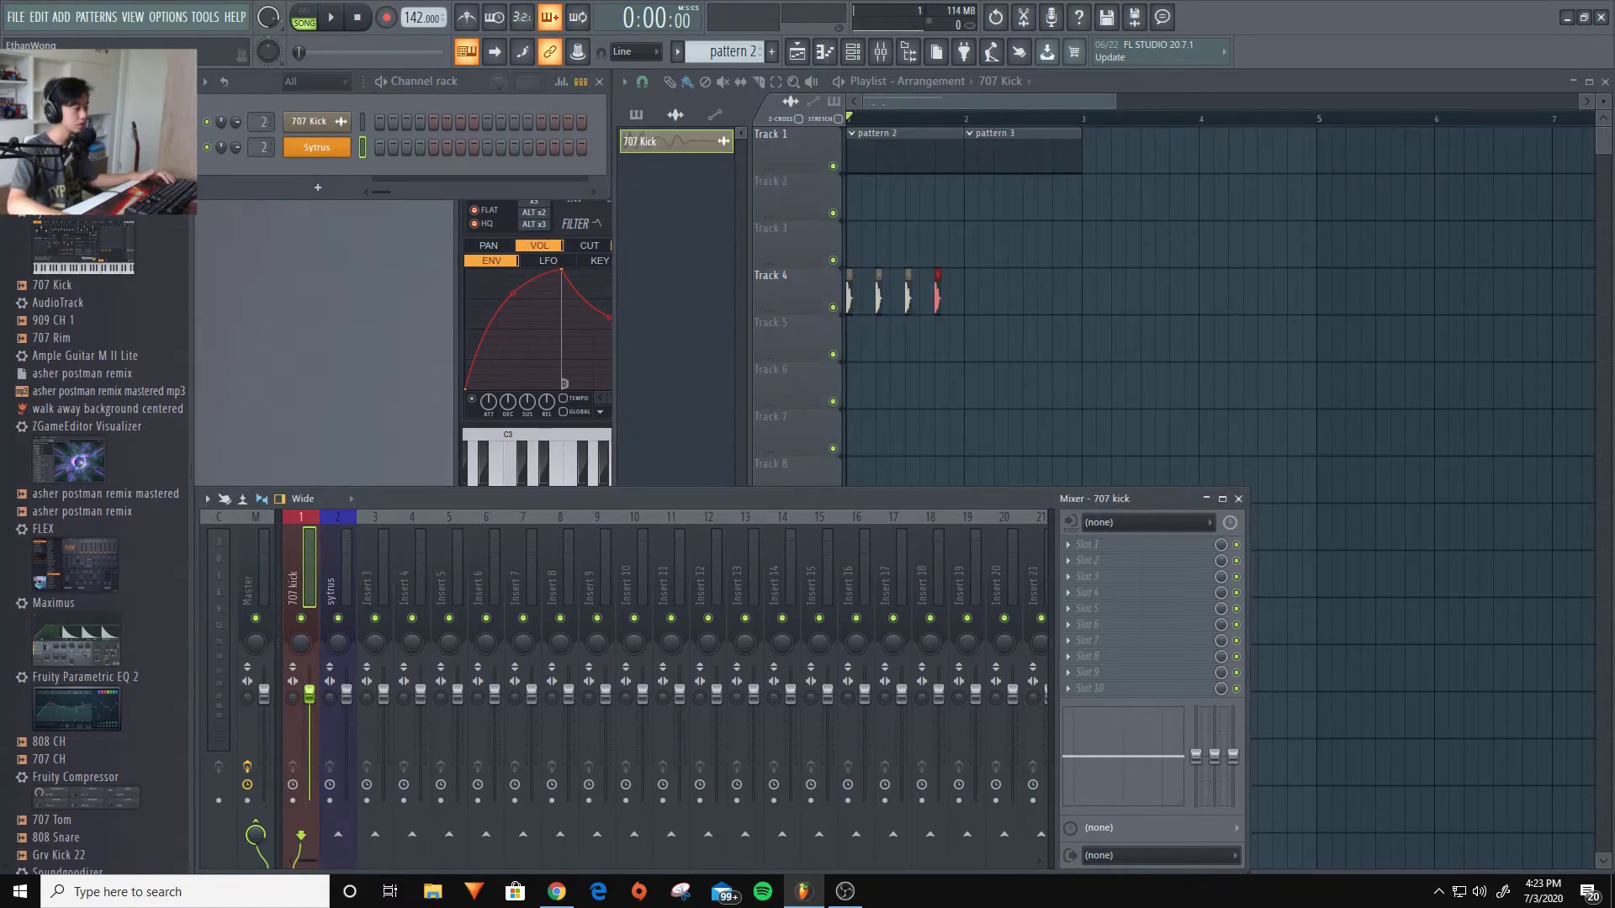
pyautogui.moveTo(310, 694)
pyautogui.mouseDown()
pyautogui.moveTo(309, 667)
pyautogui.moveTo(310, 695)
pyautogui.mouseUp()
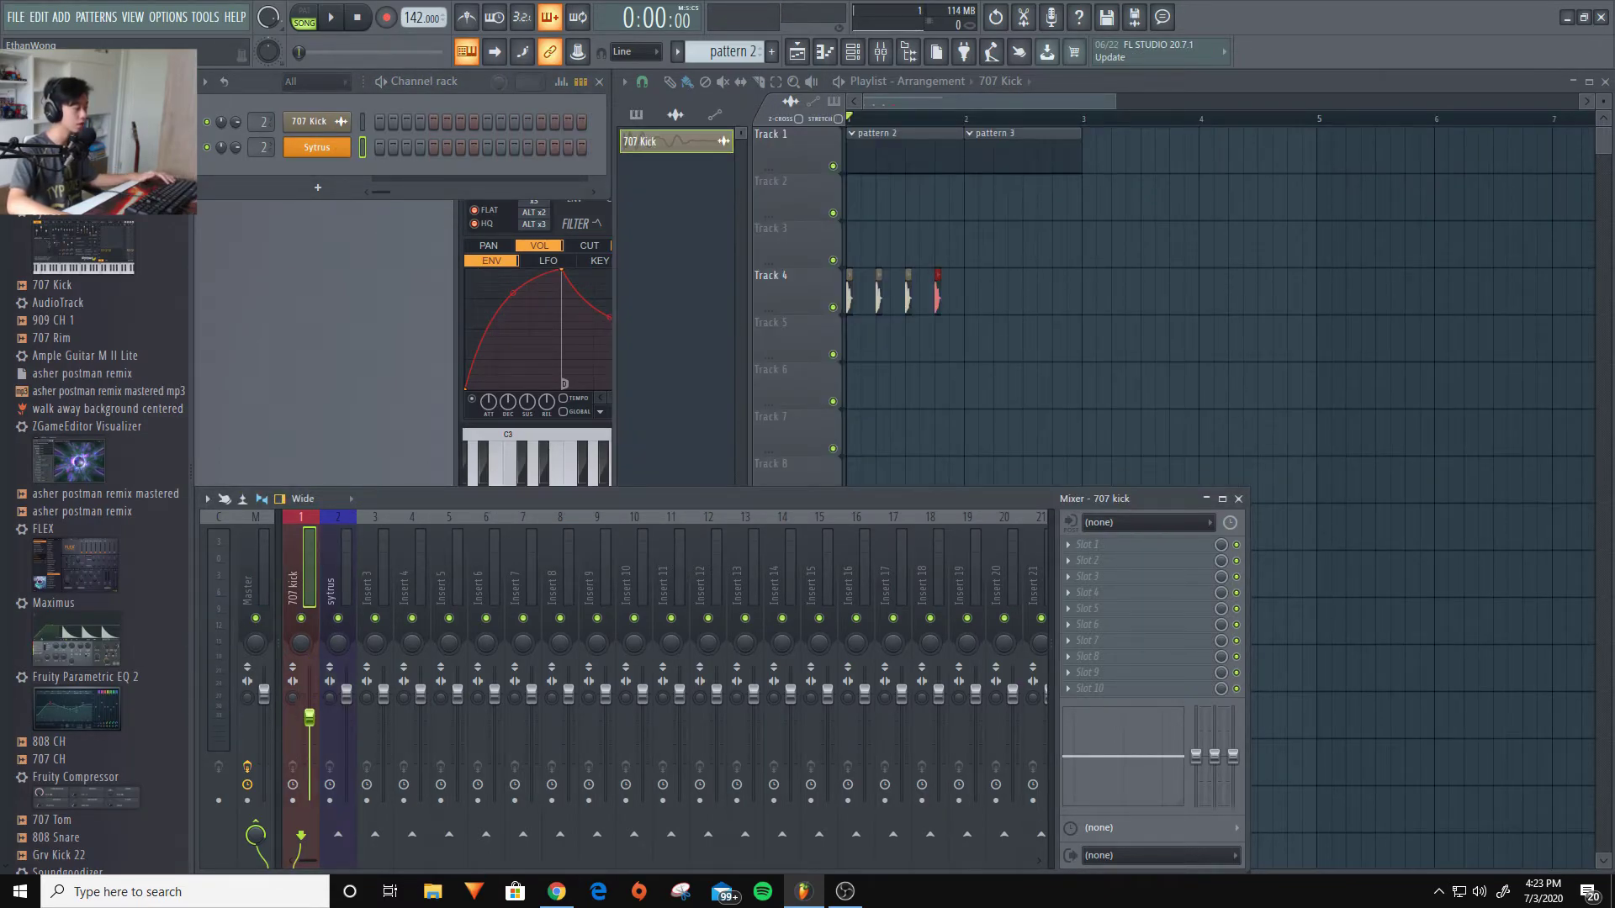
pyautogui.click(656, 451)
pyautogui.scroll(-2, 1034, 480)
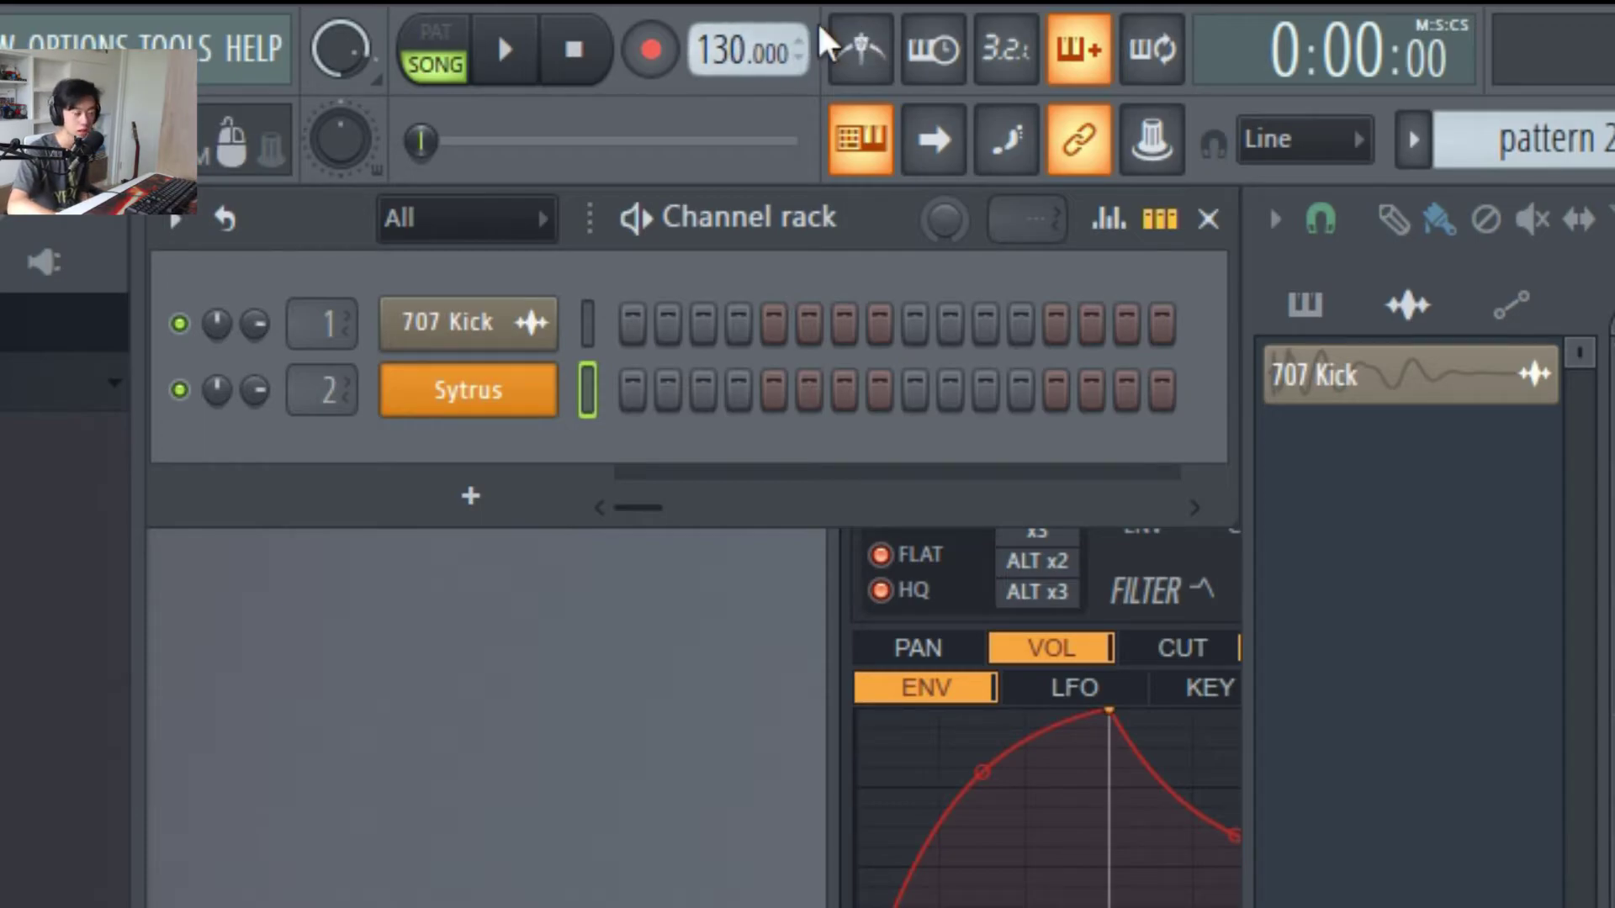
# Preview and stop playback, then bring the project tempo up to 155 BPM
pyautogui.press('space')
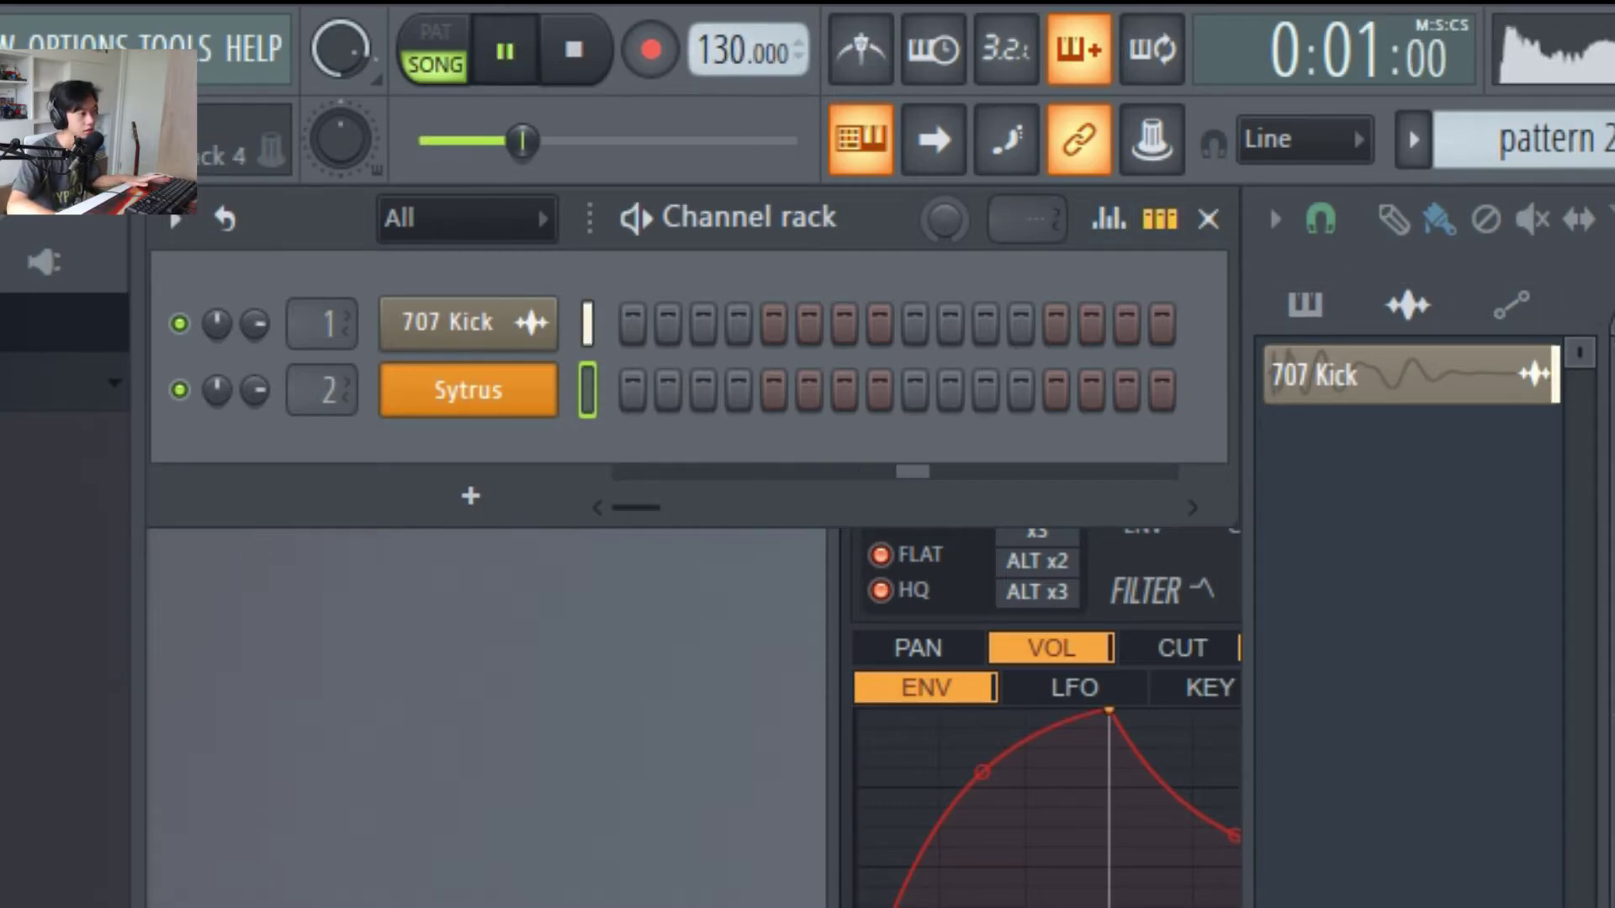
pyautogui.moveTo(709, 73); pyautogui.dragTo(706, 395)
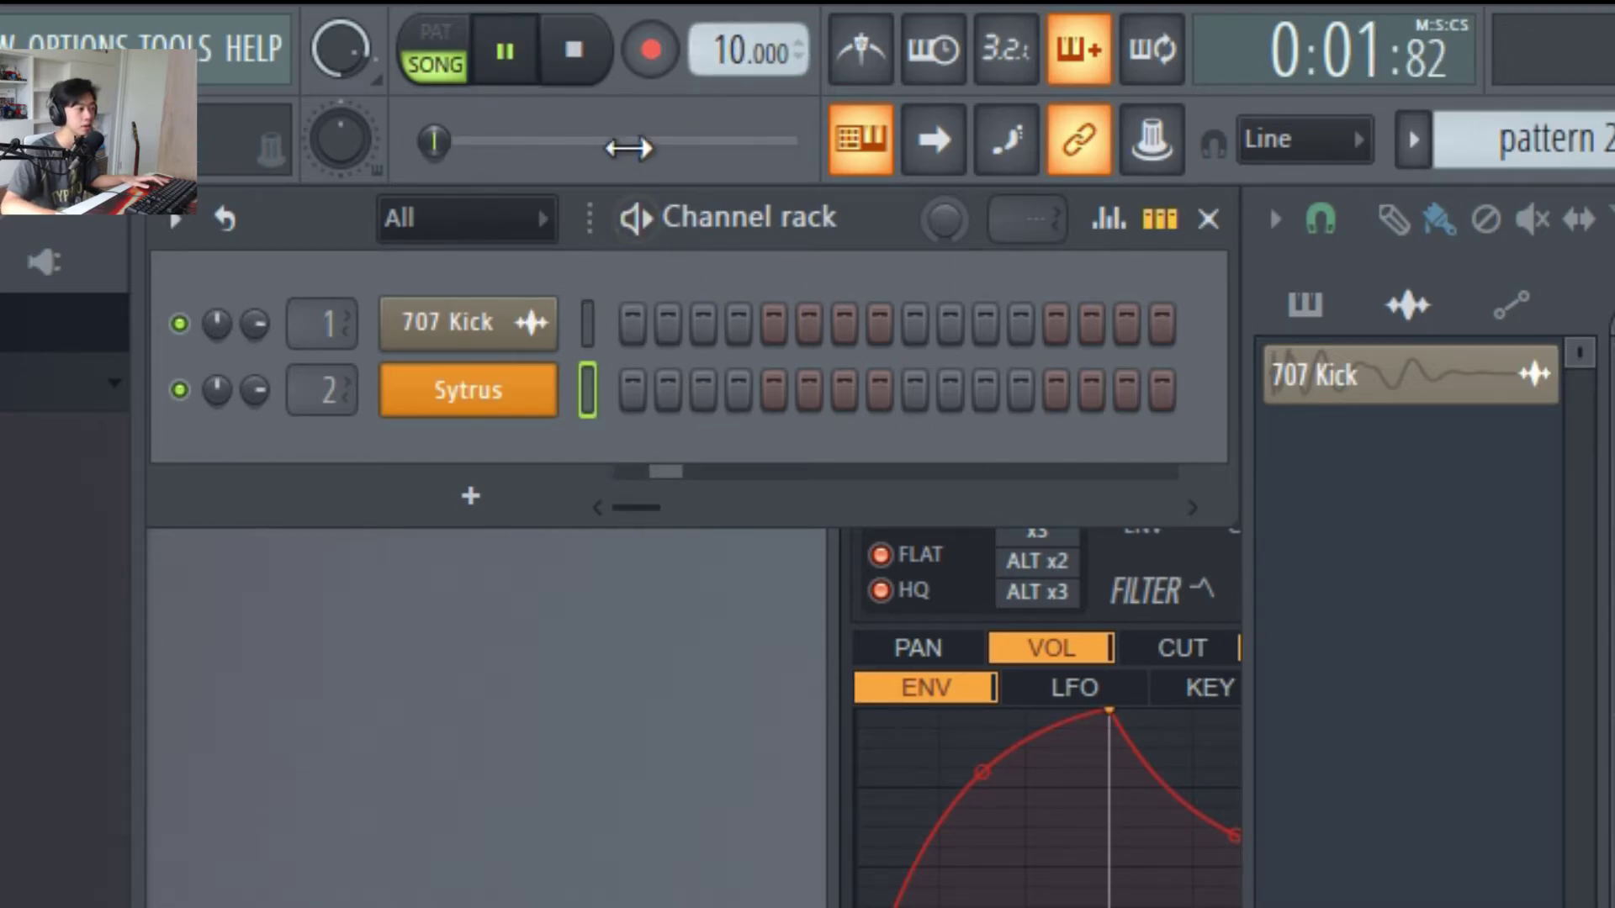
pyautogui.press('space')
pyautogui.scroll(15, 738, 52)
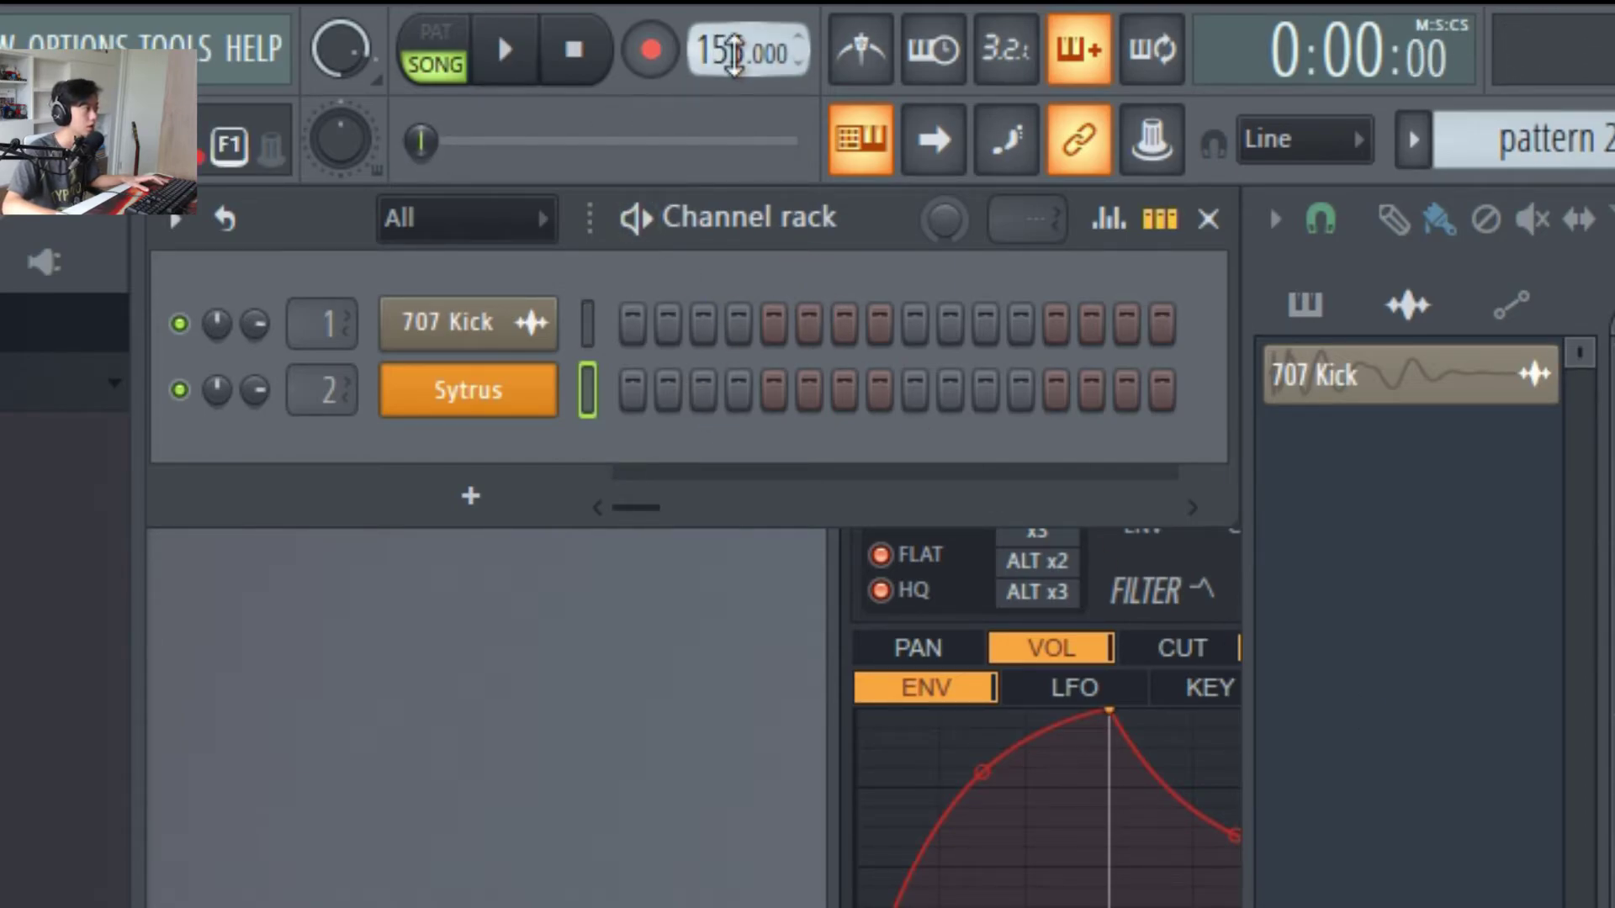
pyautogui.scroll(4, 733, 52)
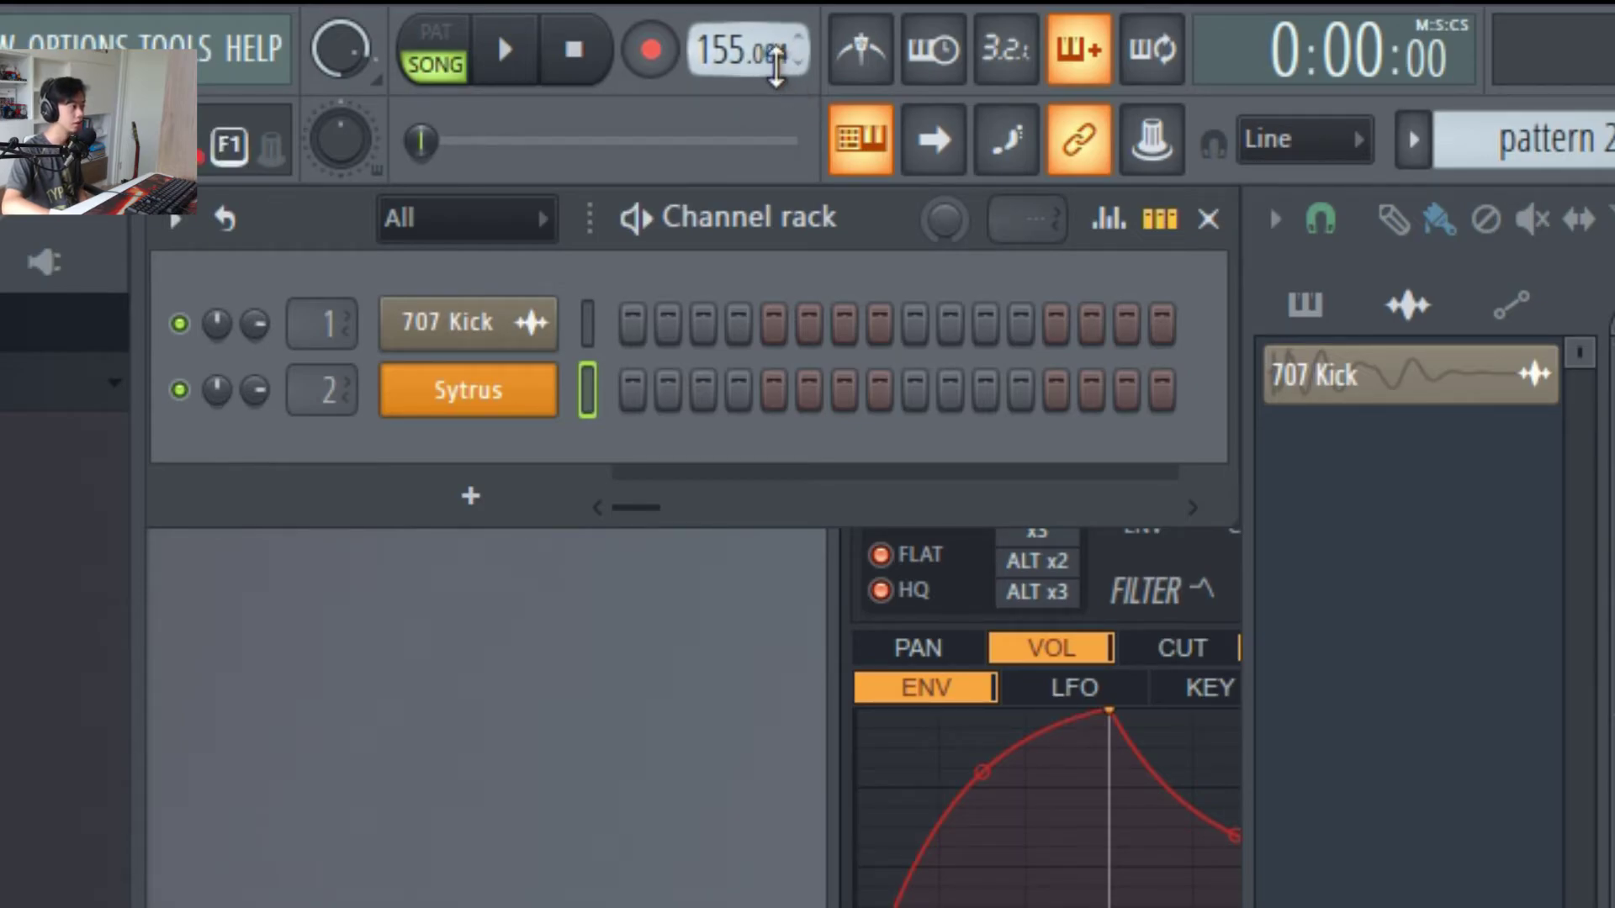
pyautogui.click(727, 40)
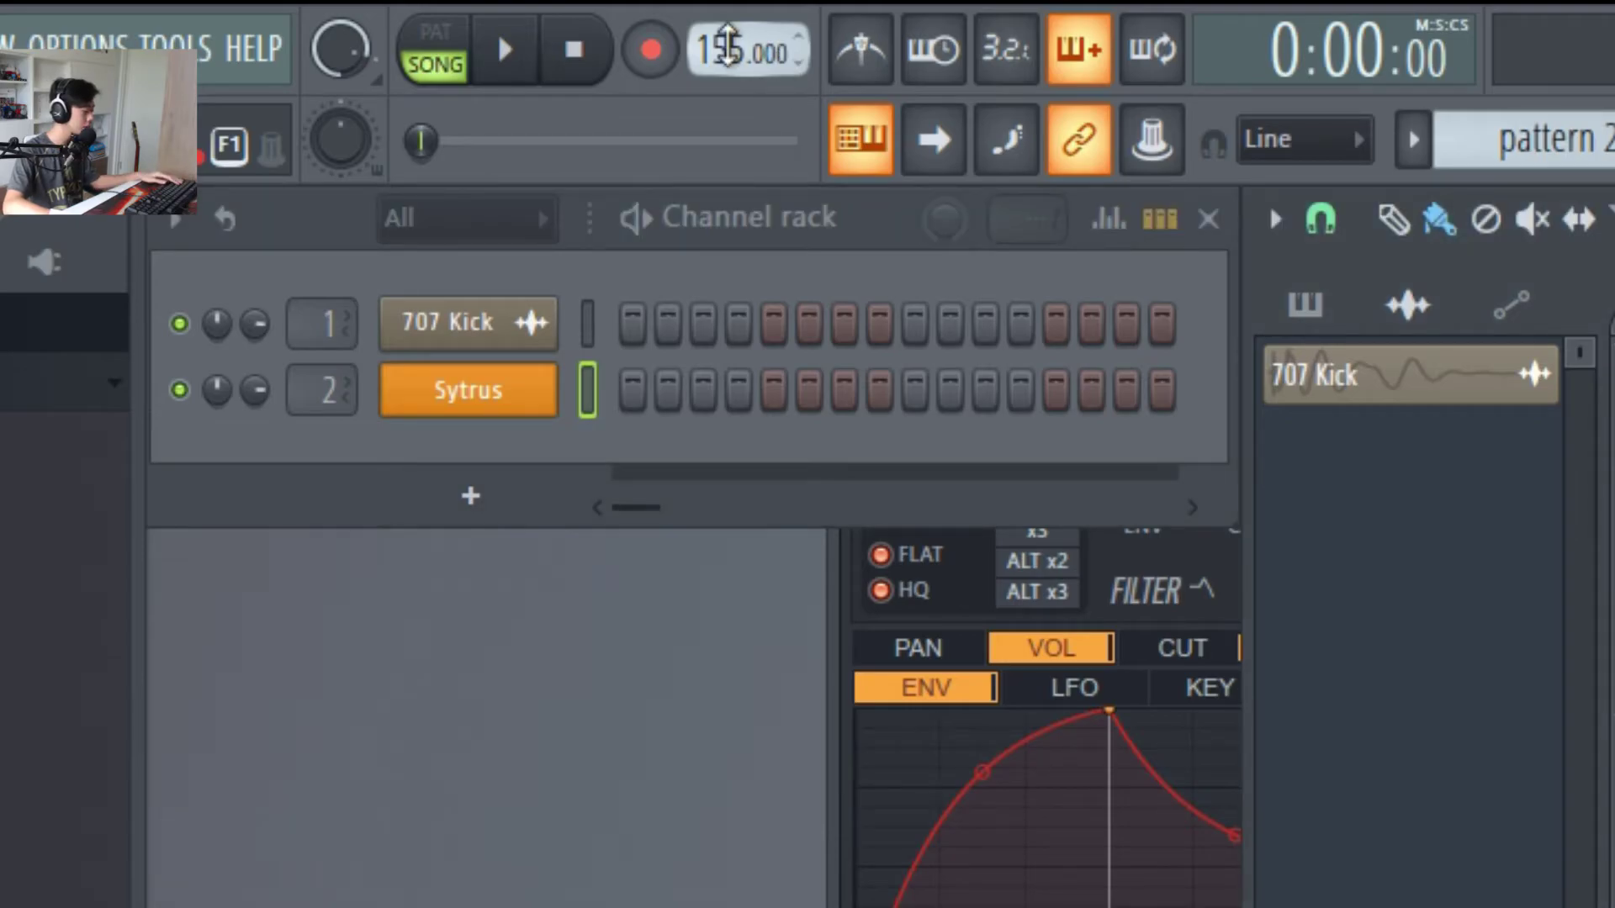
# Tap the tempo down to 142 BPM with the Tempo tapper, then close it
pyautogui.rightClick(728, 48)
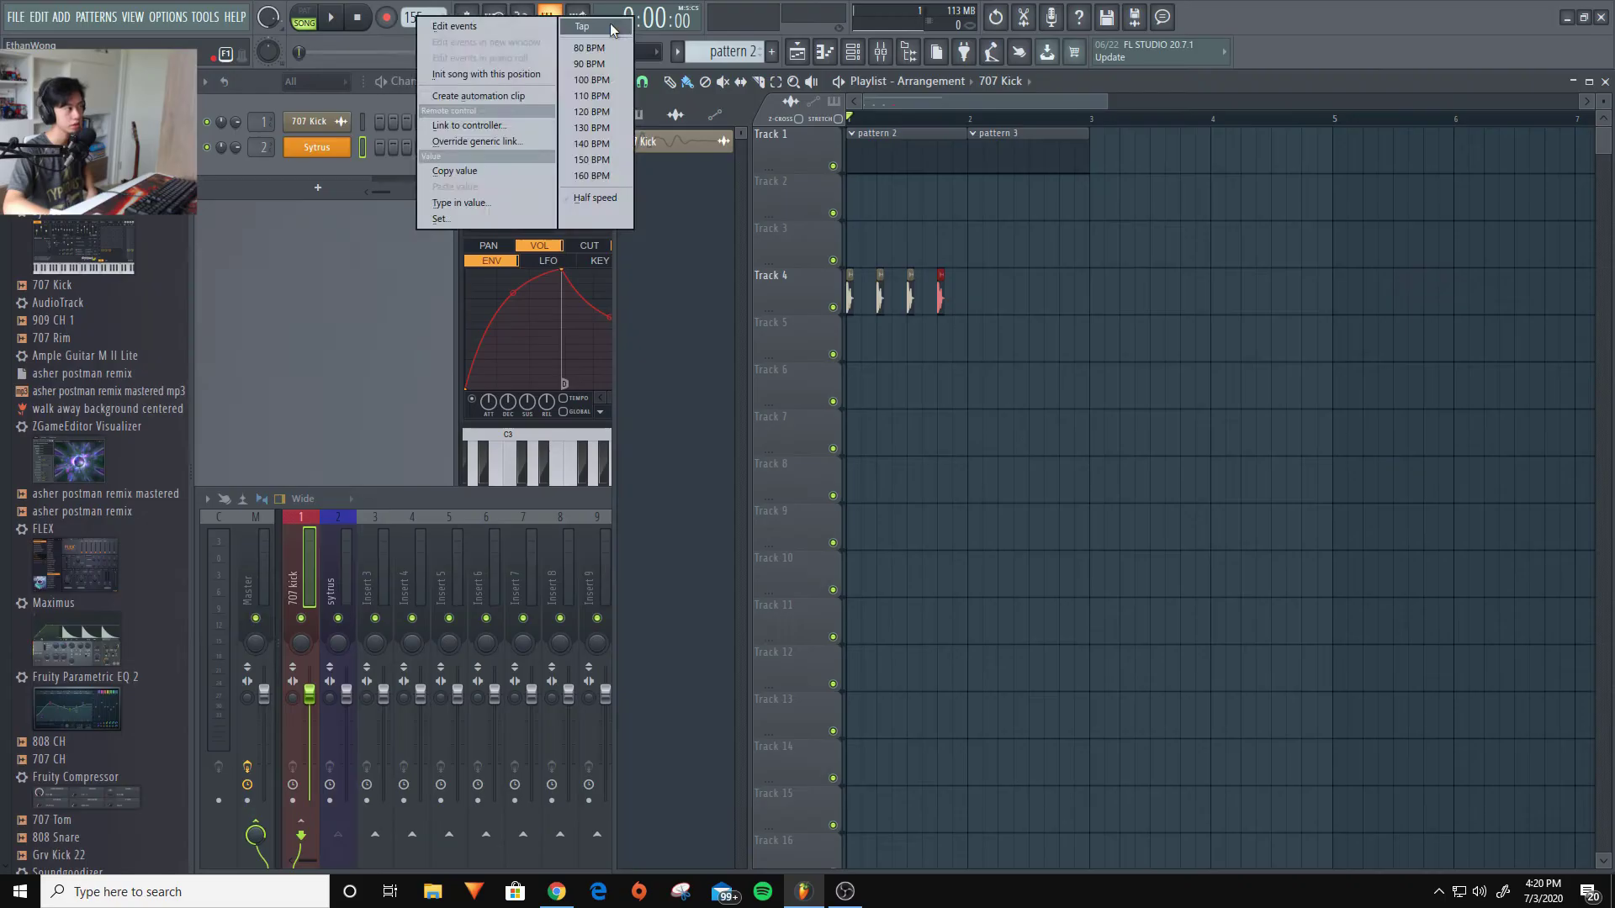
pyautogui.click(1238, 71)
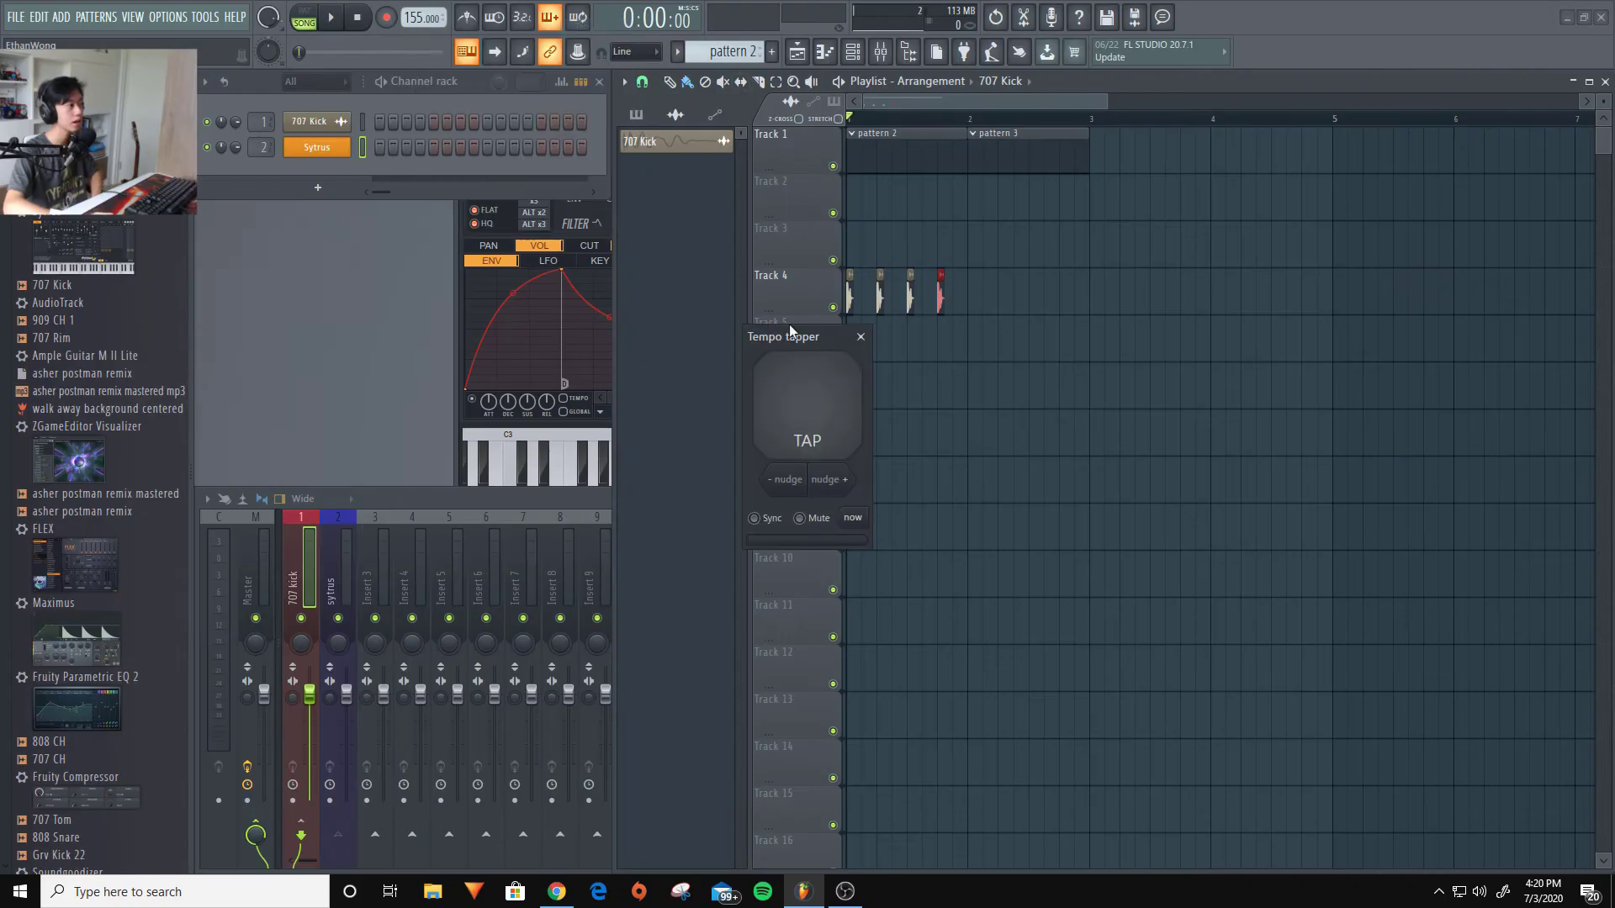
pyautogui.click(779, 388)
pyautogui.click(779, 387)
pyautogui.click(778, 388)
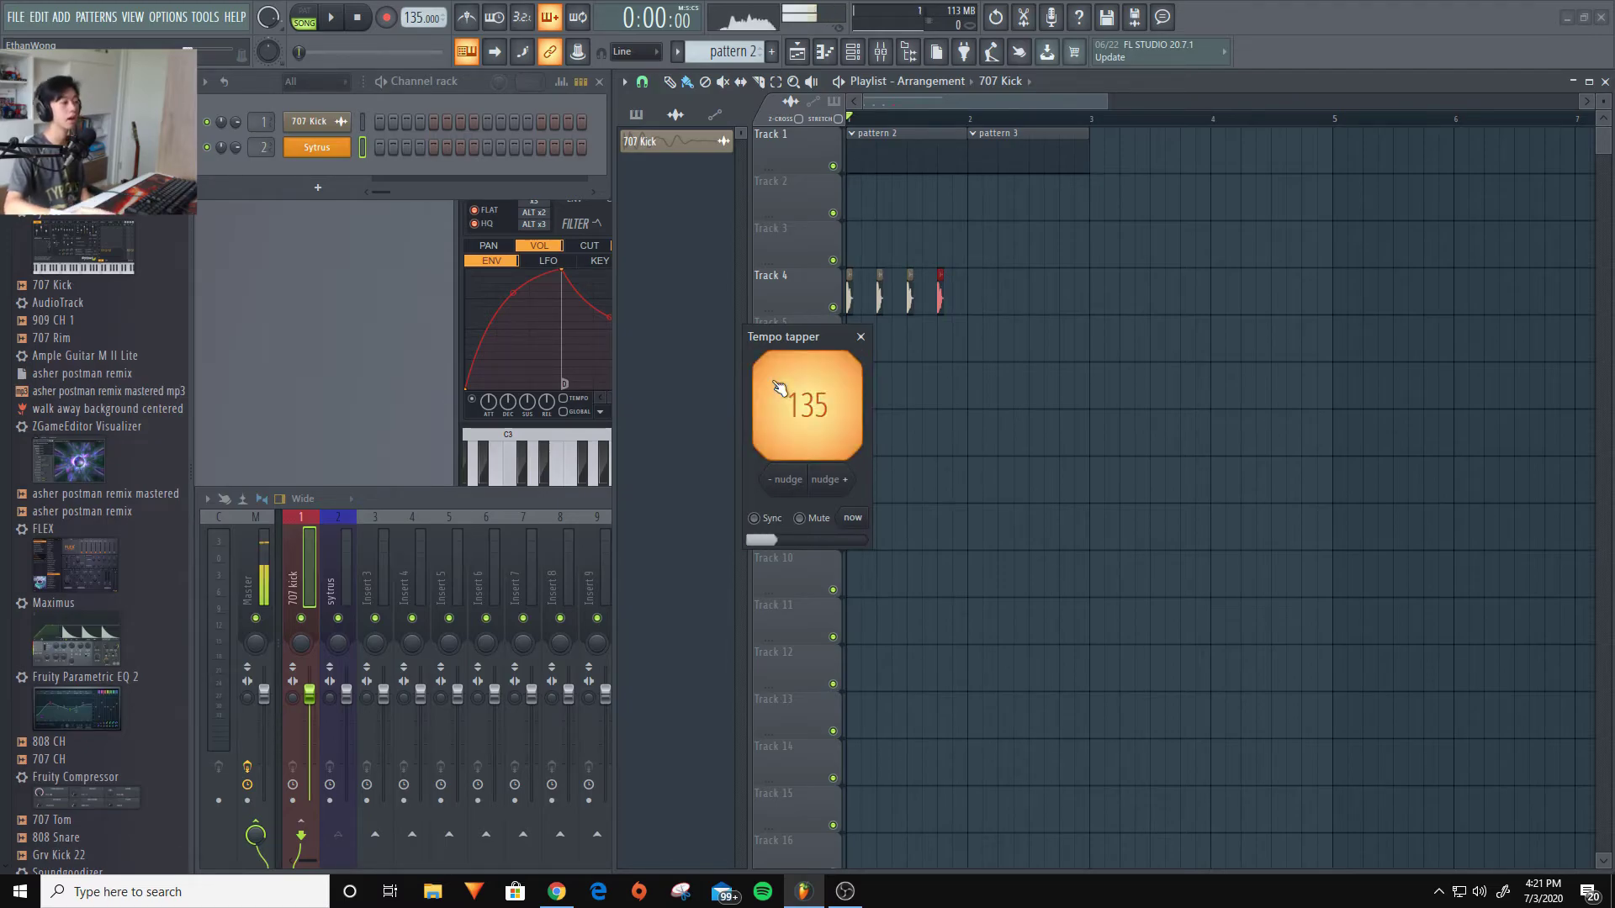
pyautogui.click(779, 388)
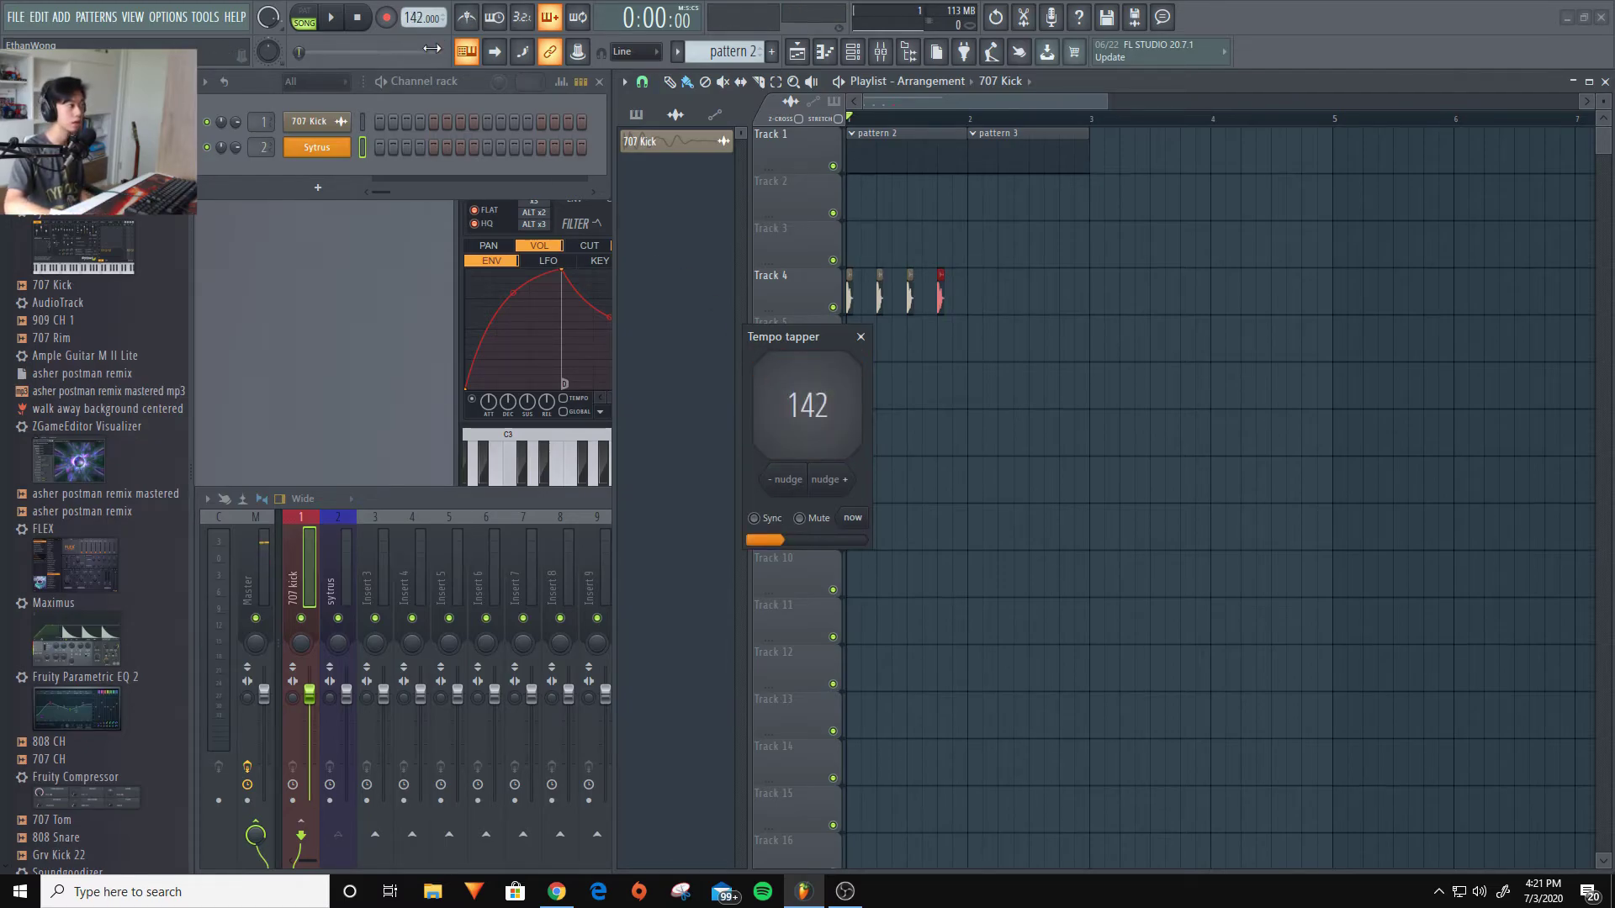
pyautogui.click(860, 337)
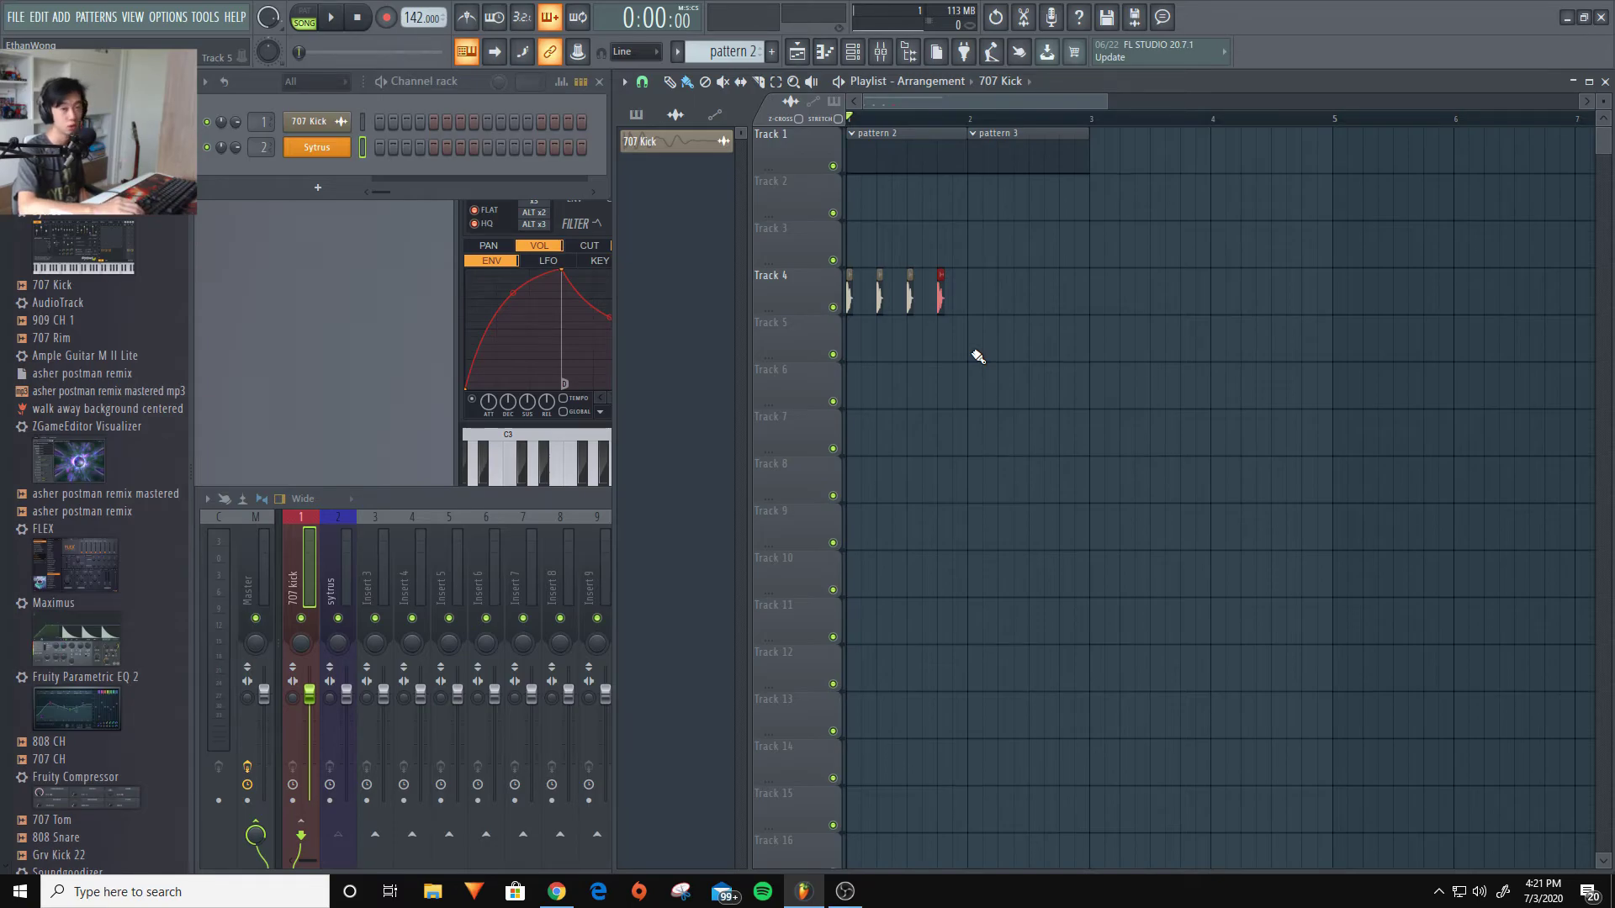
pyautogui.scroll(-2, 976, 351)
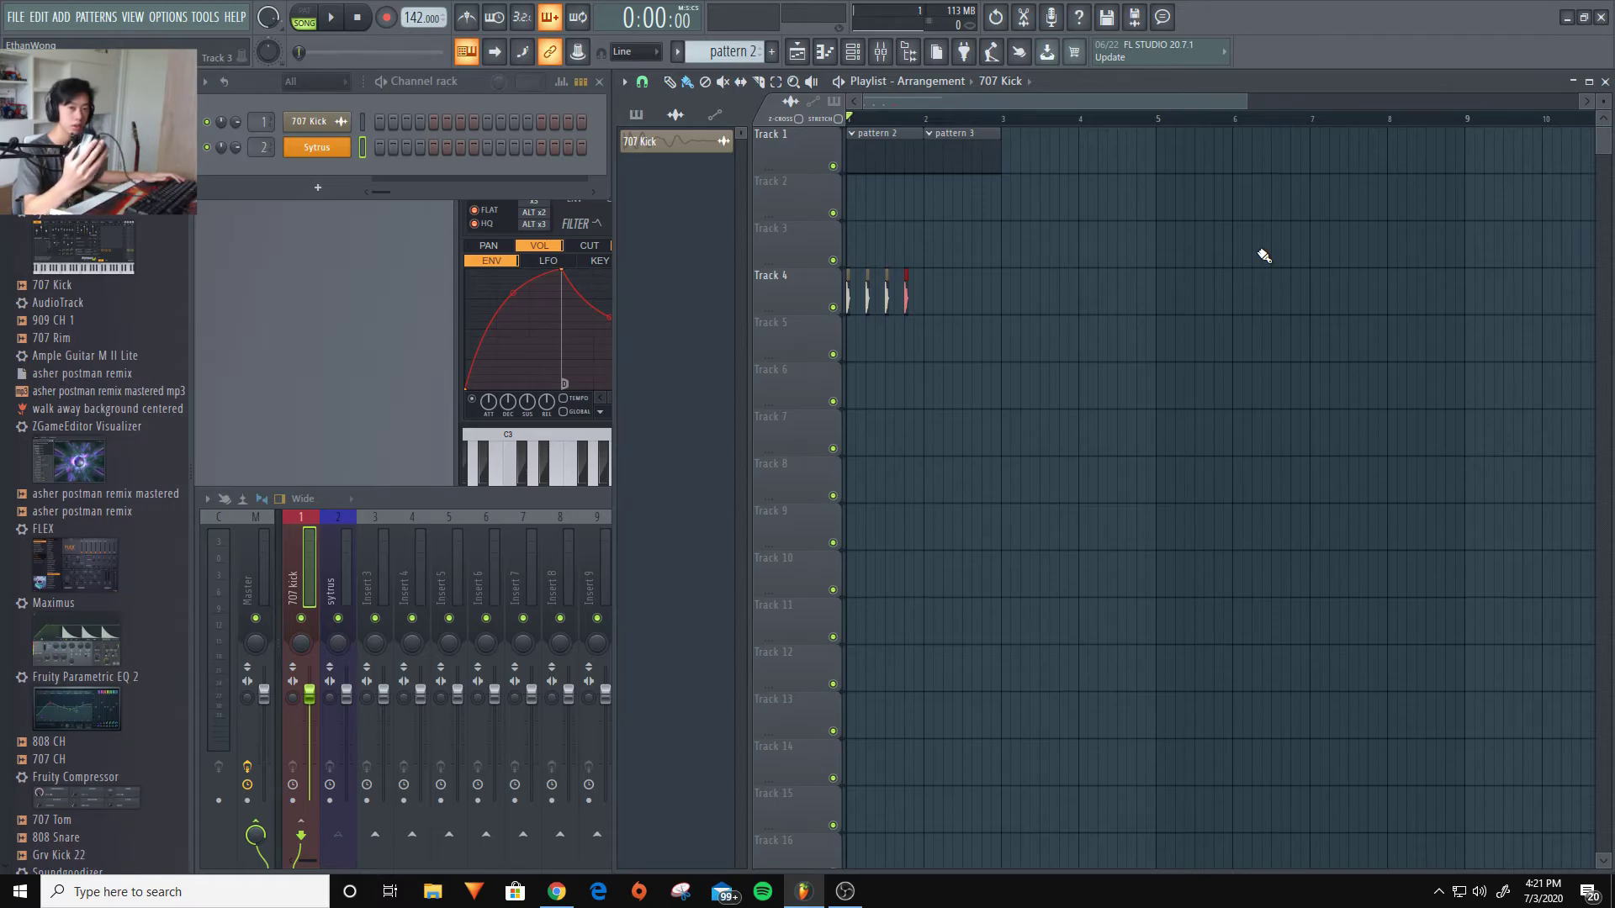
pyautogui.moveTo(1255, 286); pyautogui.dragTo(538, 533)
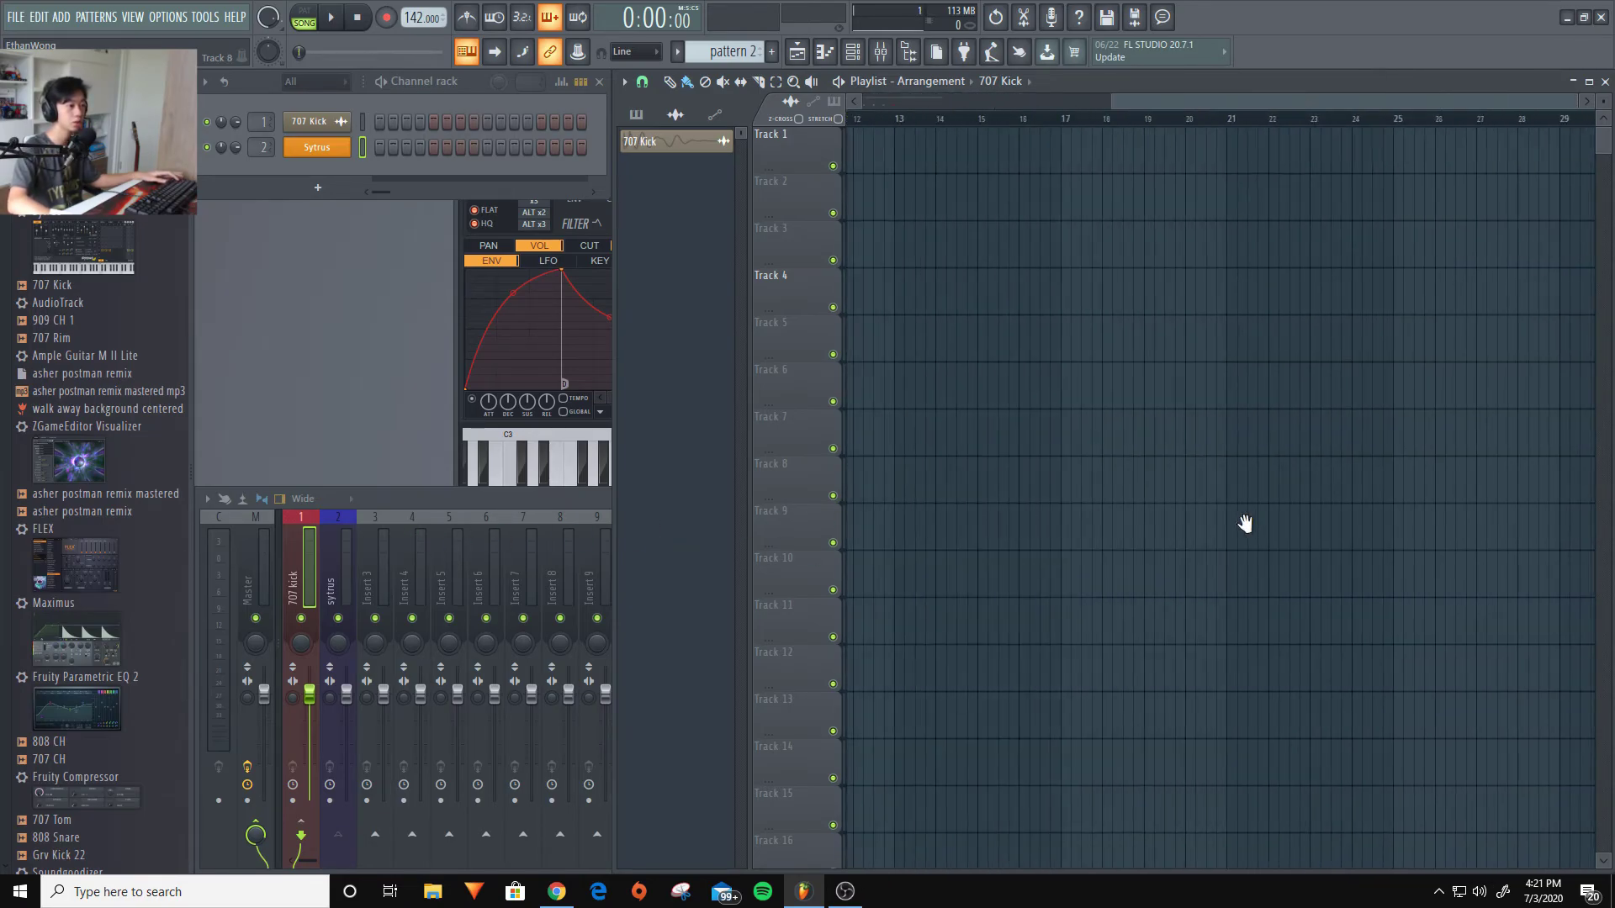
pyautogui.moveTo(1245, 523); pyautogui.dragTo(1609, 654)
pyautogui.scroll(3, 959, 632)
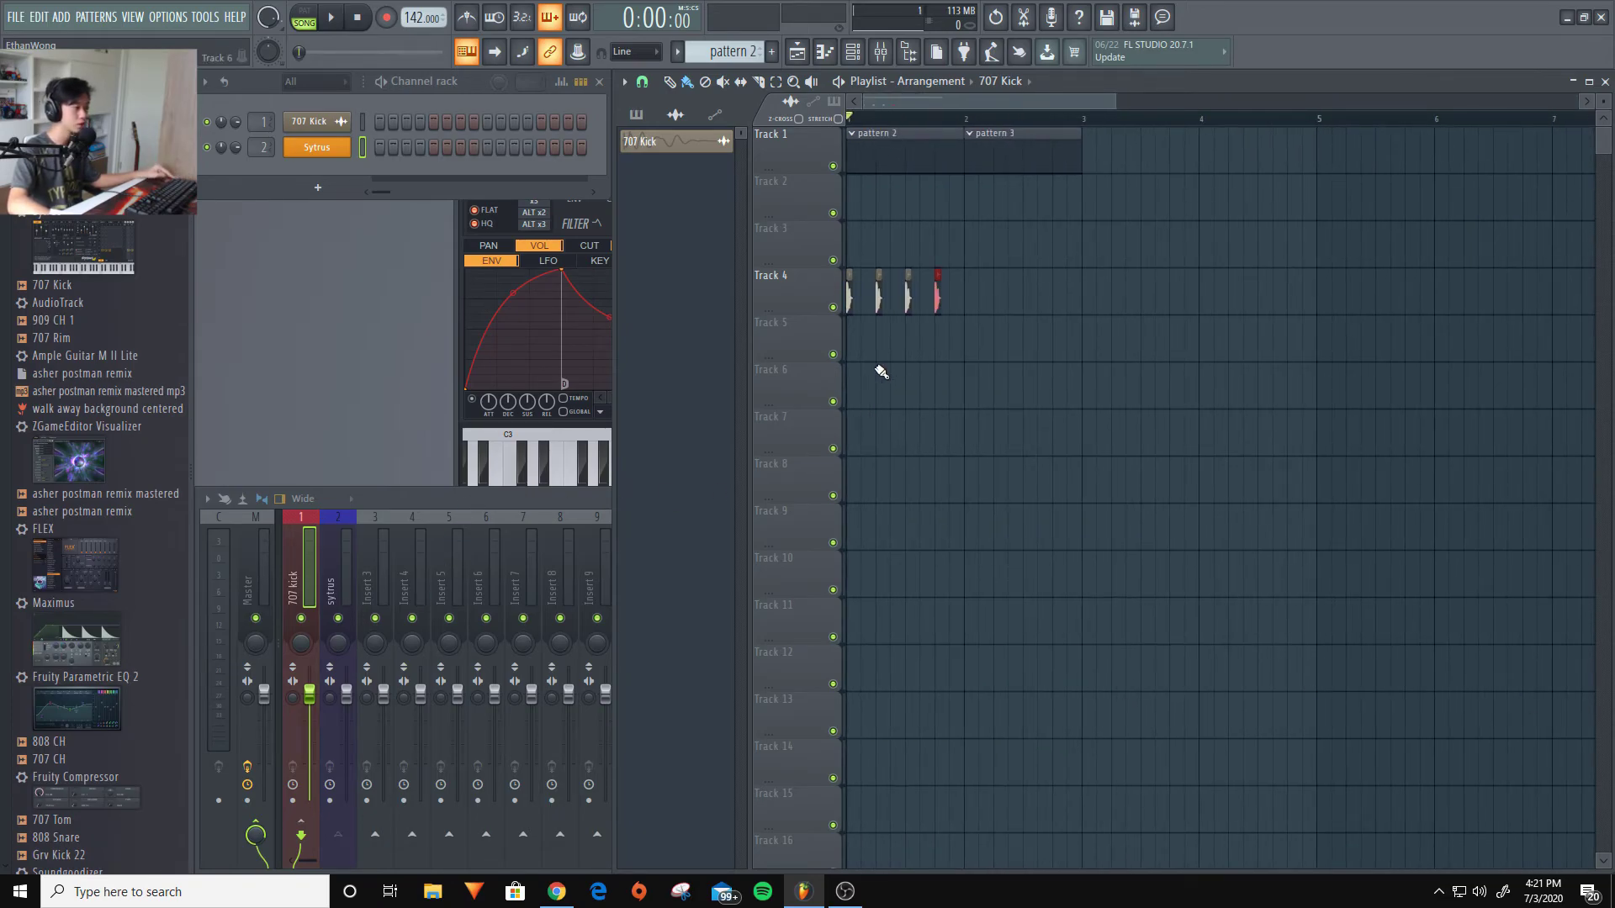
pyautogui.scroll(4, 881, 372)
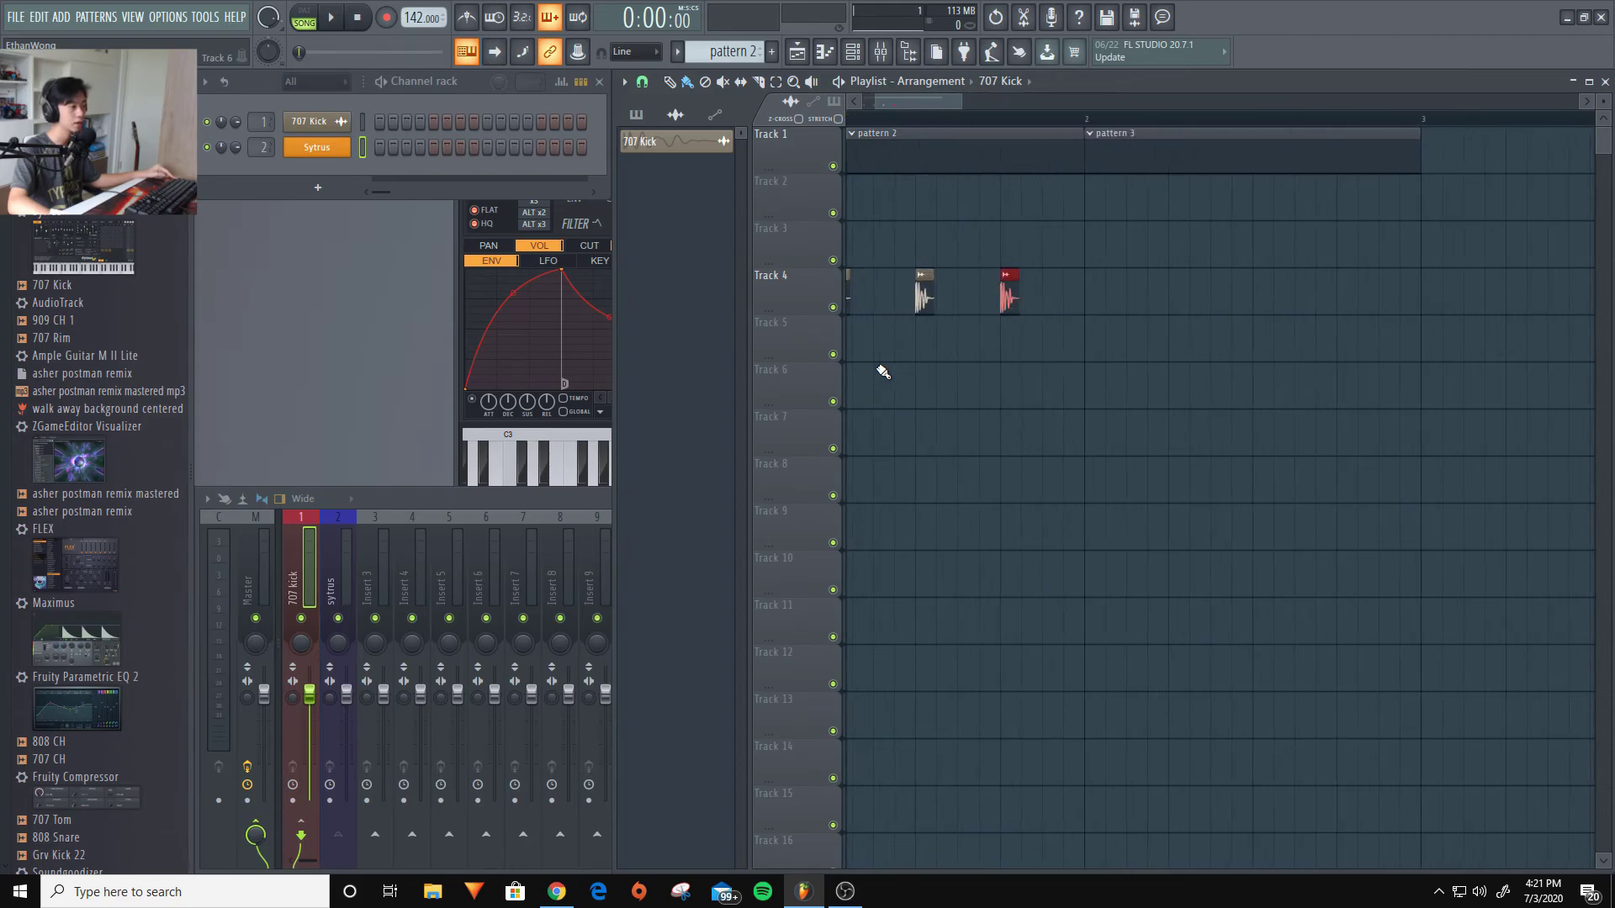
pyautogui.scroll(-5, 875, 373)
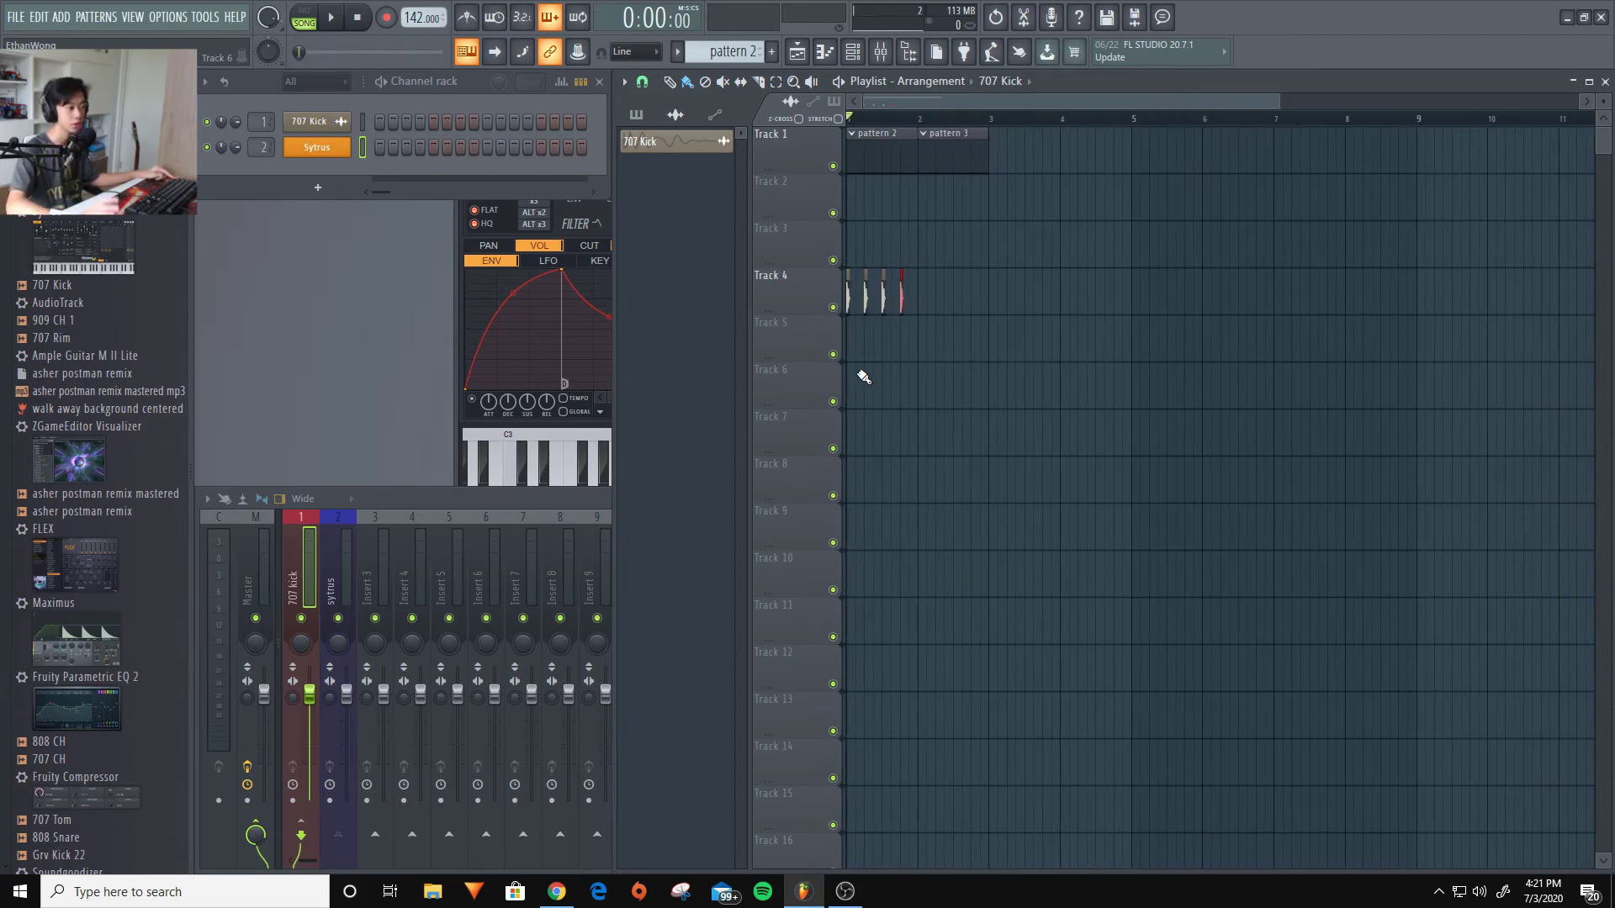
pyautogui.scroll(2, 862, 374)
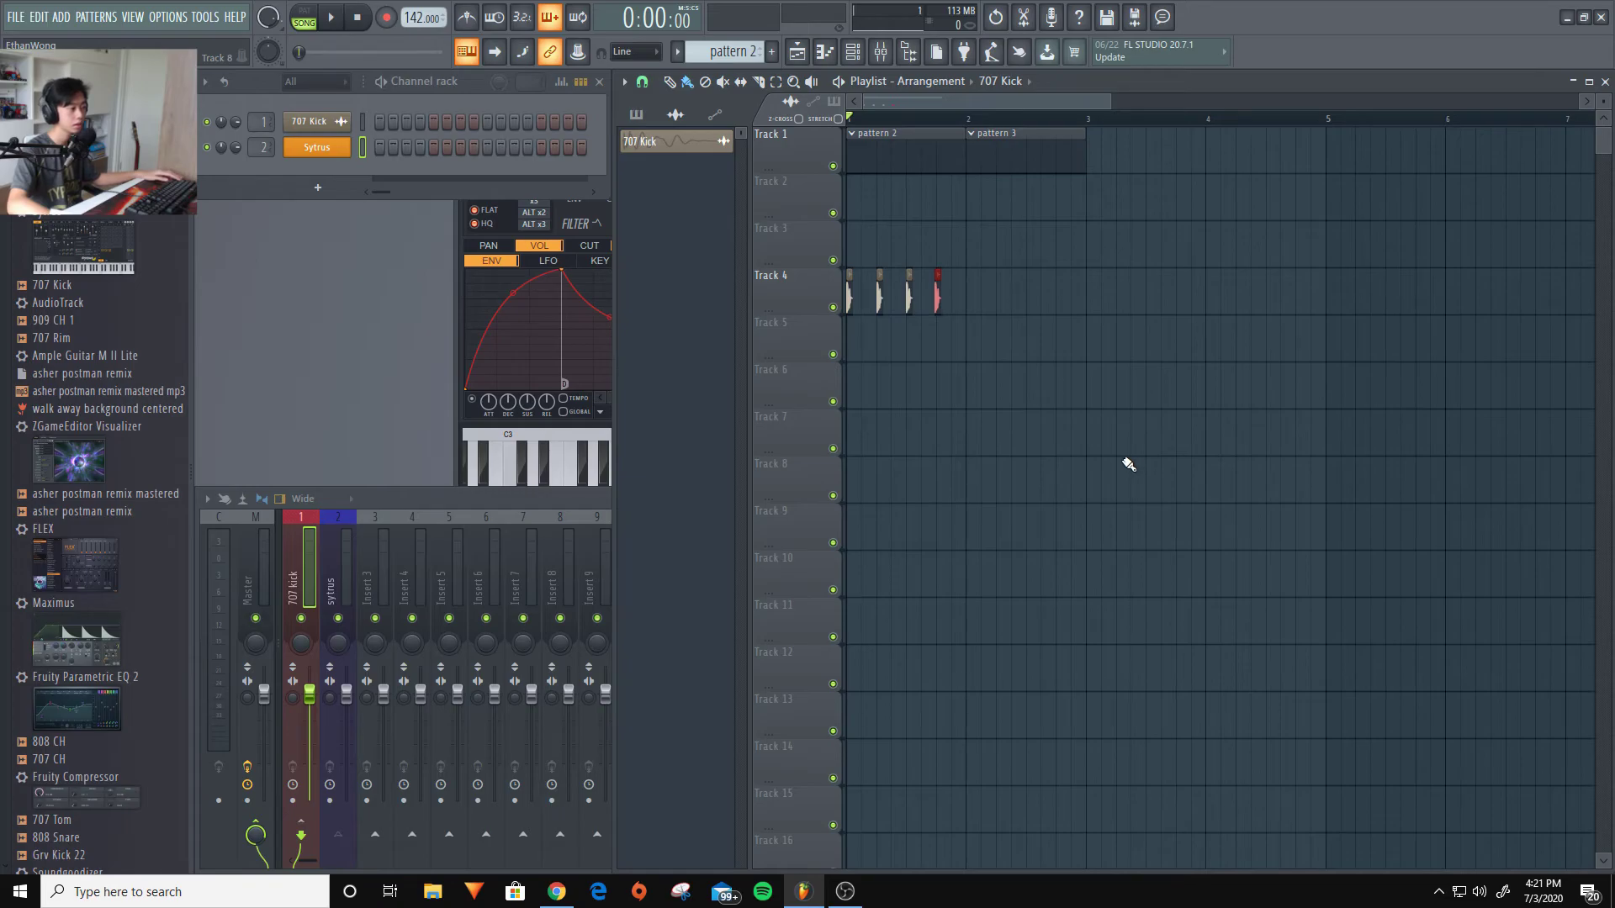
pyautogui.scroll(6, 1218, 365)
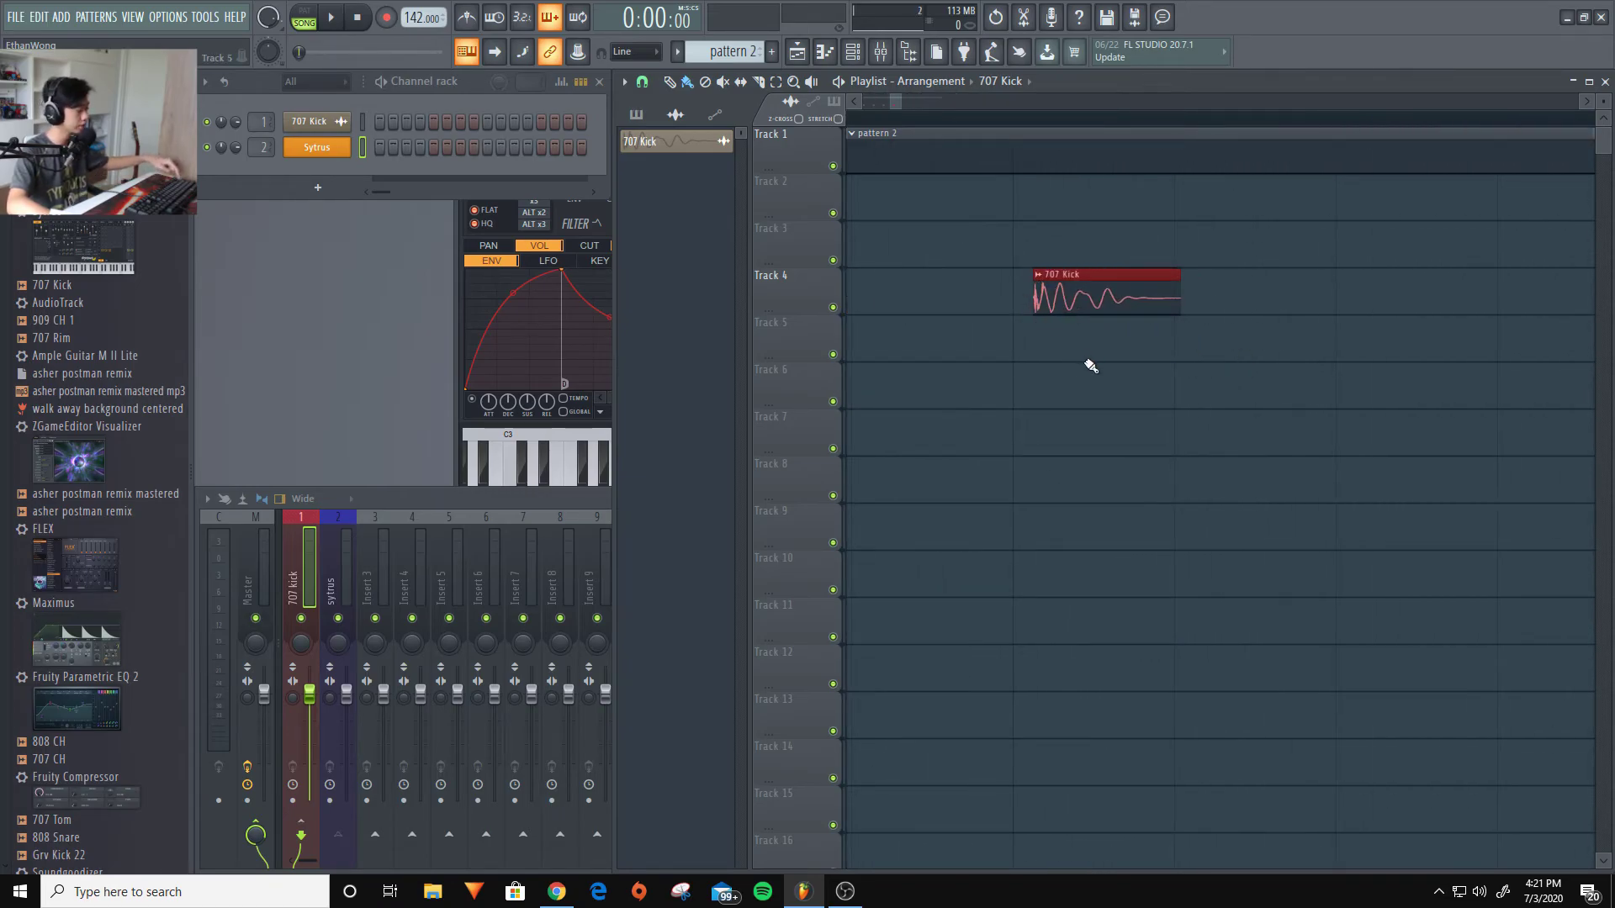
pyautogui.moveTo(1064, 294)
pyautogui.mouseDown()
pyautogui.moveTo(1045, 295)
pyautogui.moveTo(1063, 294)
pyautogui.mouseUp()
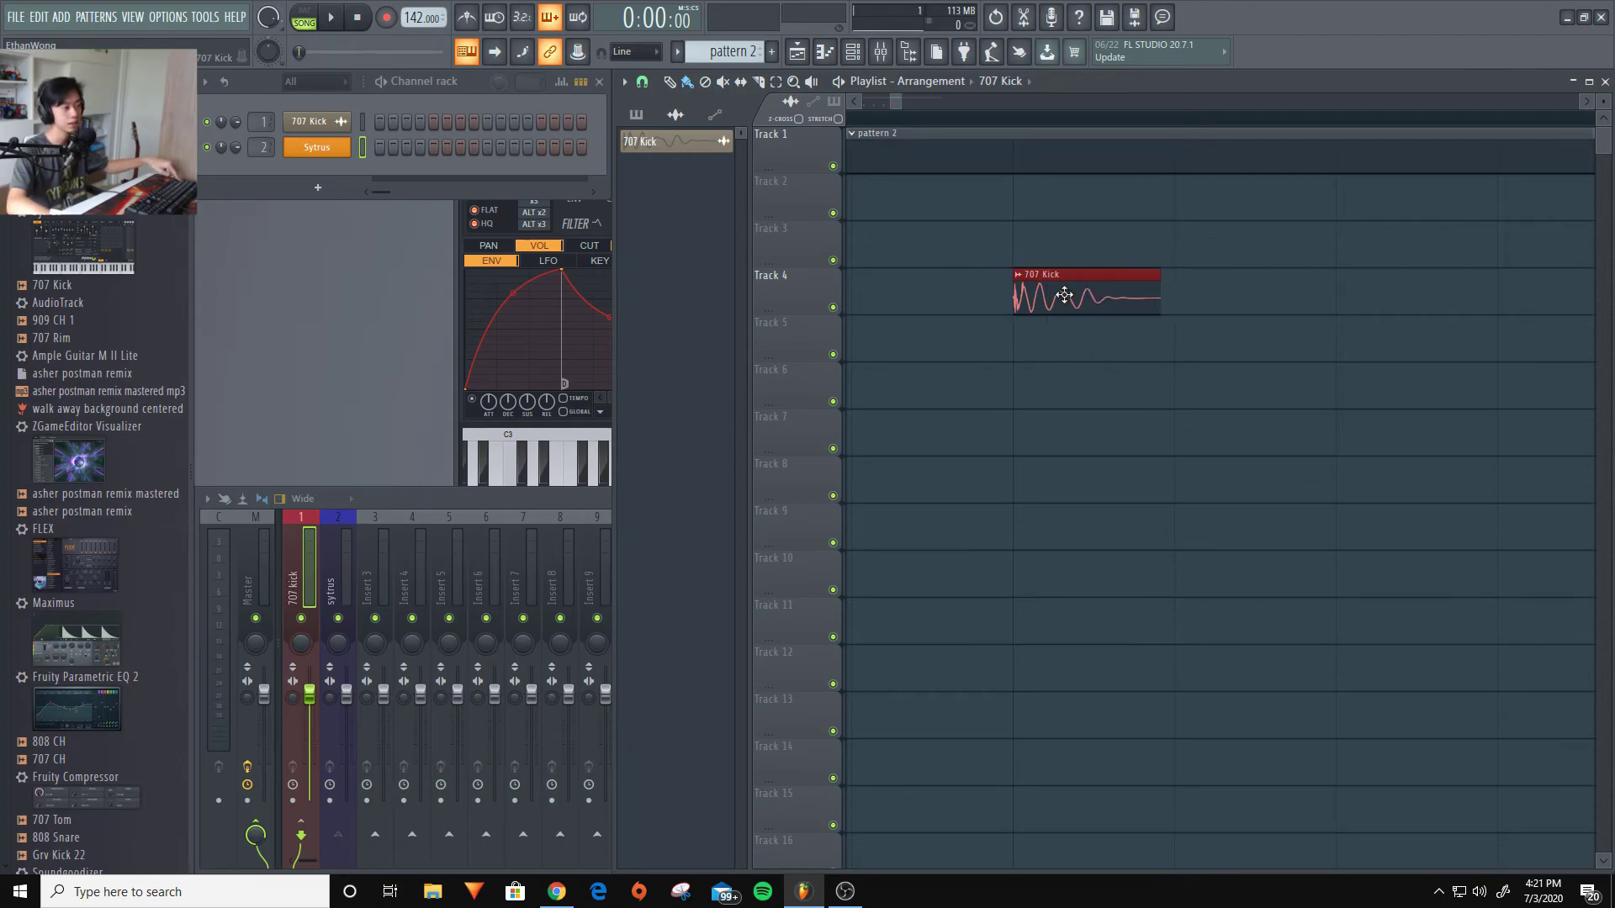
pyautogui.scroll(-6, 1041, 270)
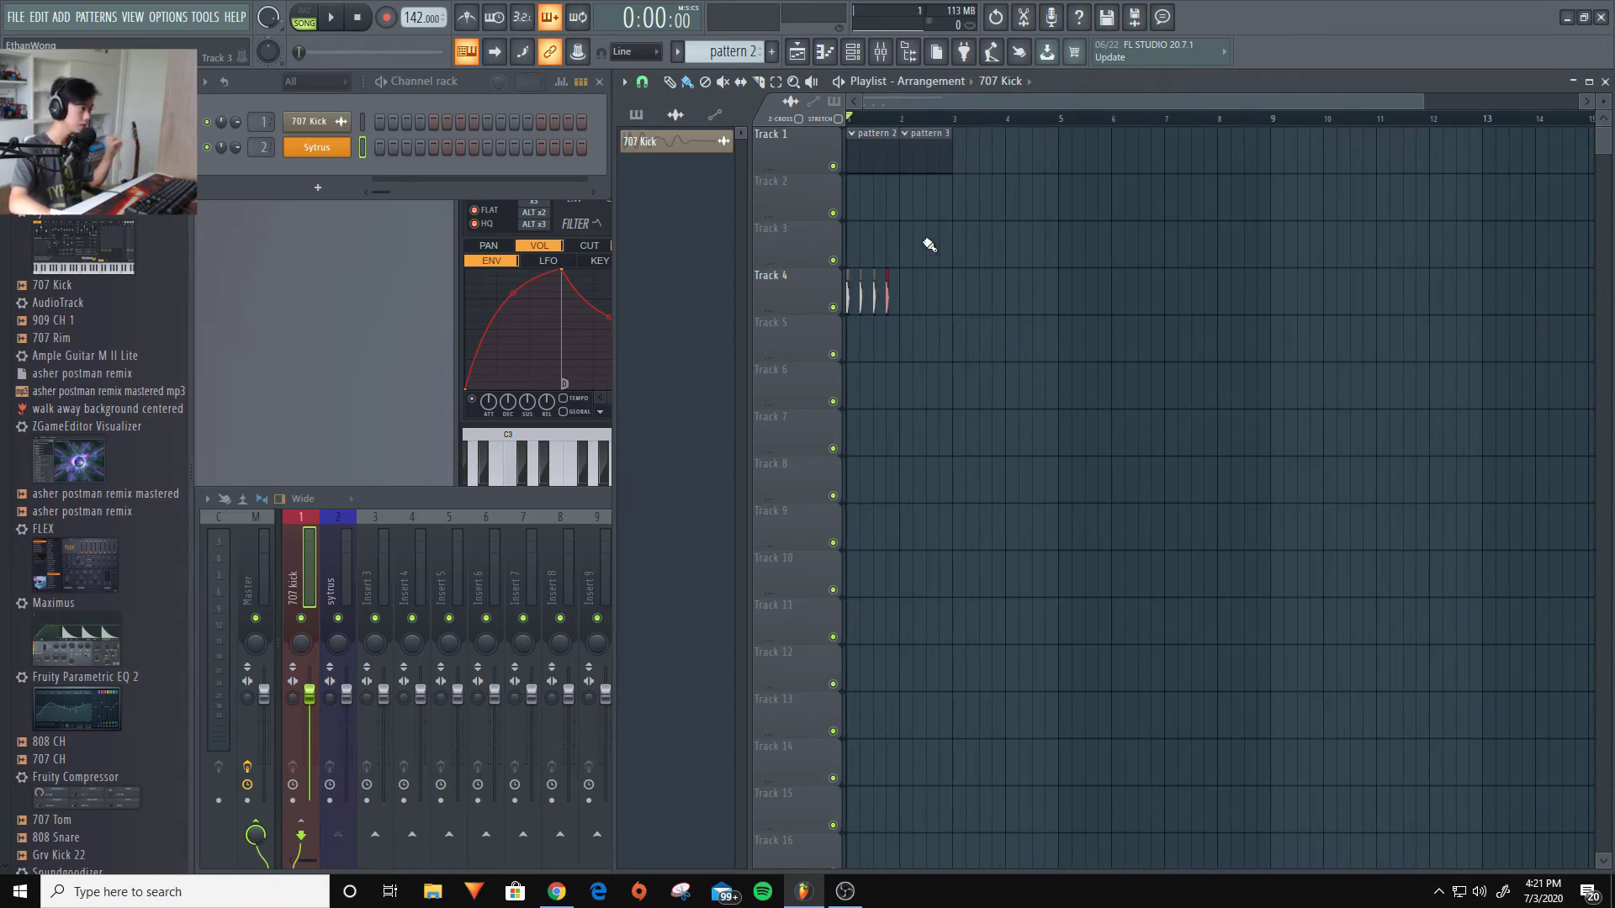
pyautogui.scroll(-2, 929, 244)
pyautogui.scroll(2, 929, 245)
pyautogui.scroll(-4, 929, 245)
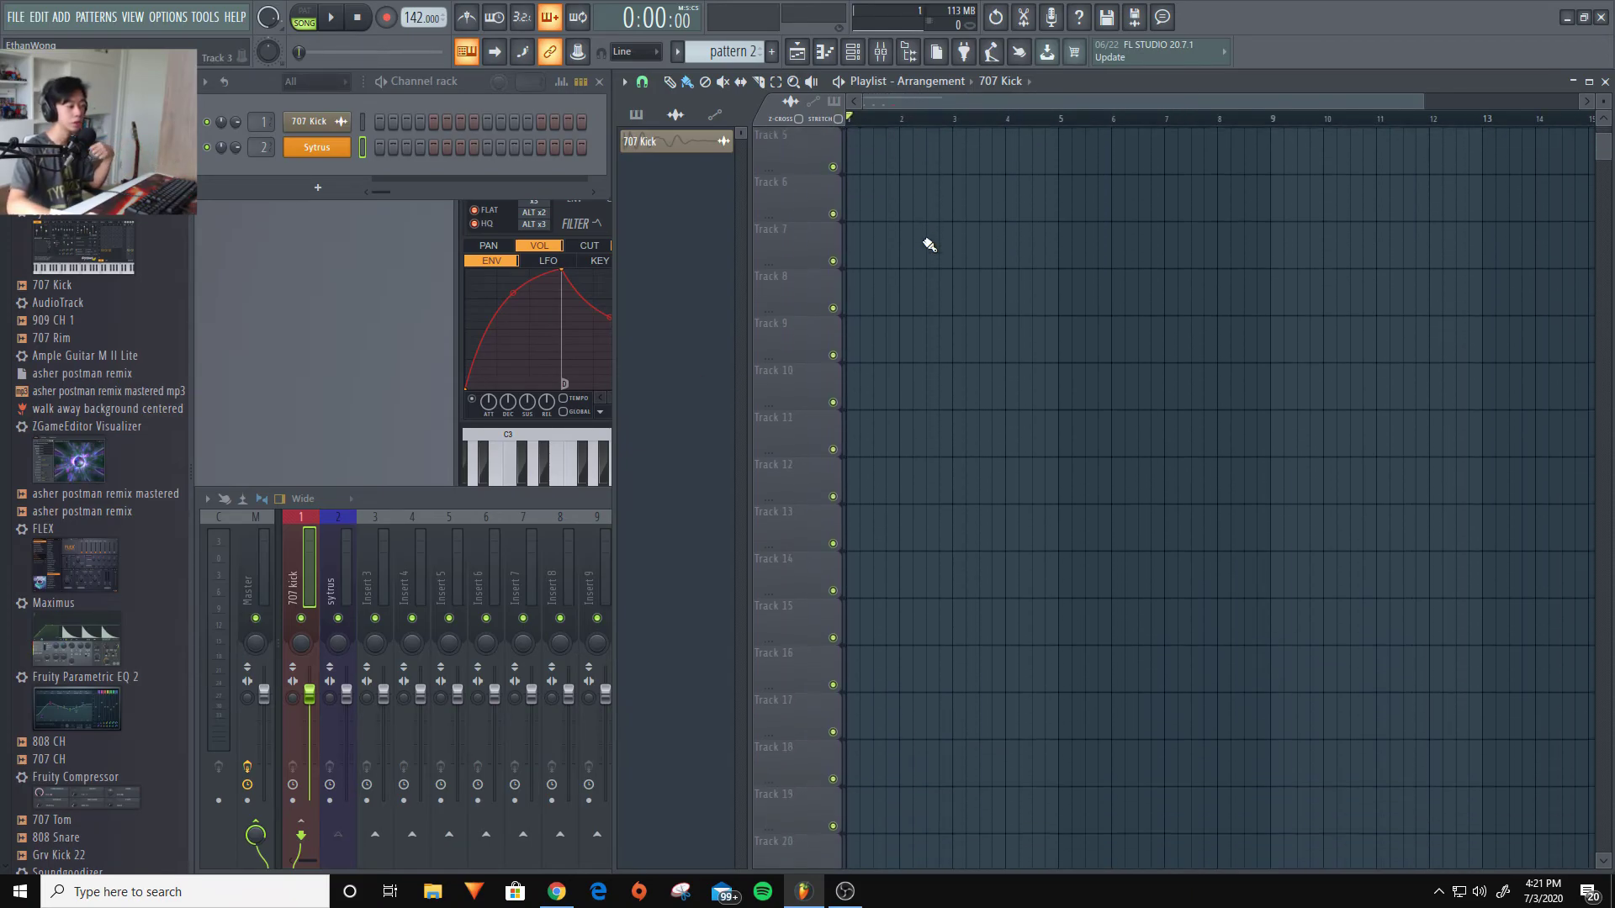
pyautogui.scroll(4, 977, 297)
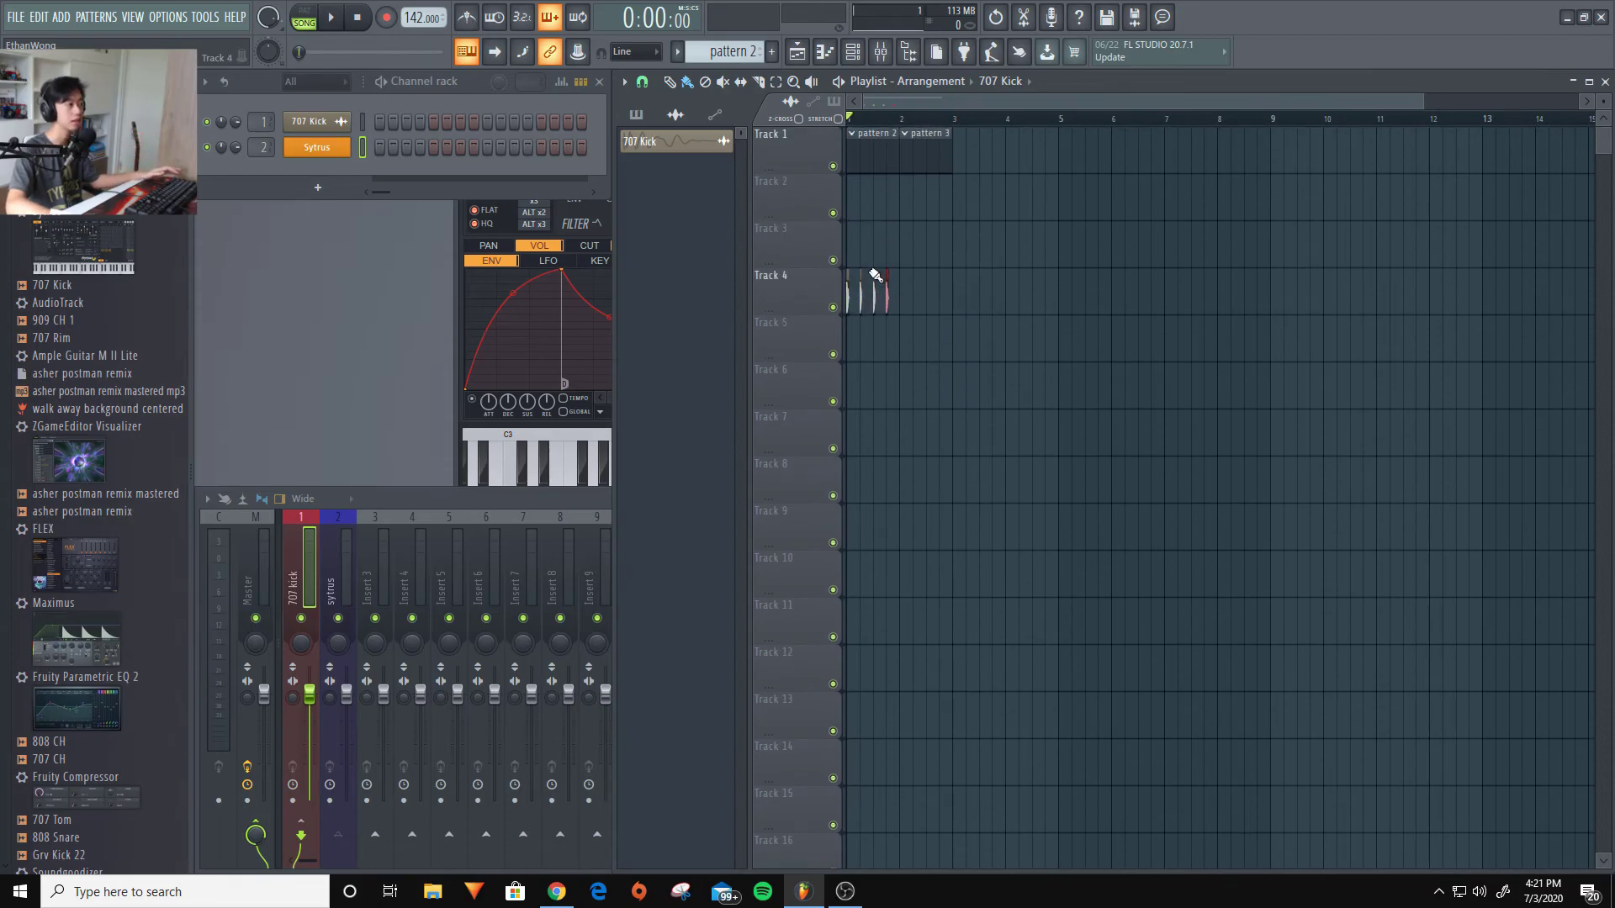
pyautogui.scroll(4, 865, 263)
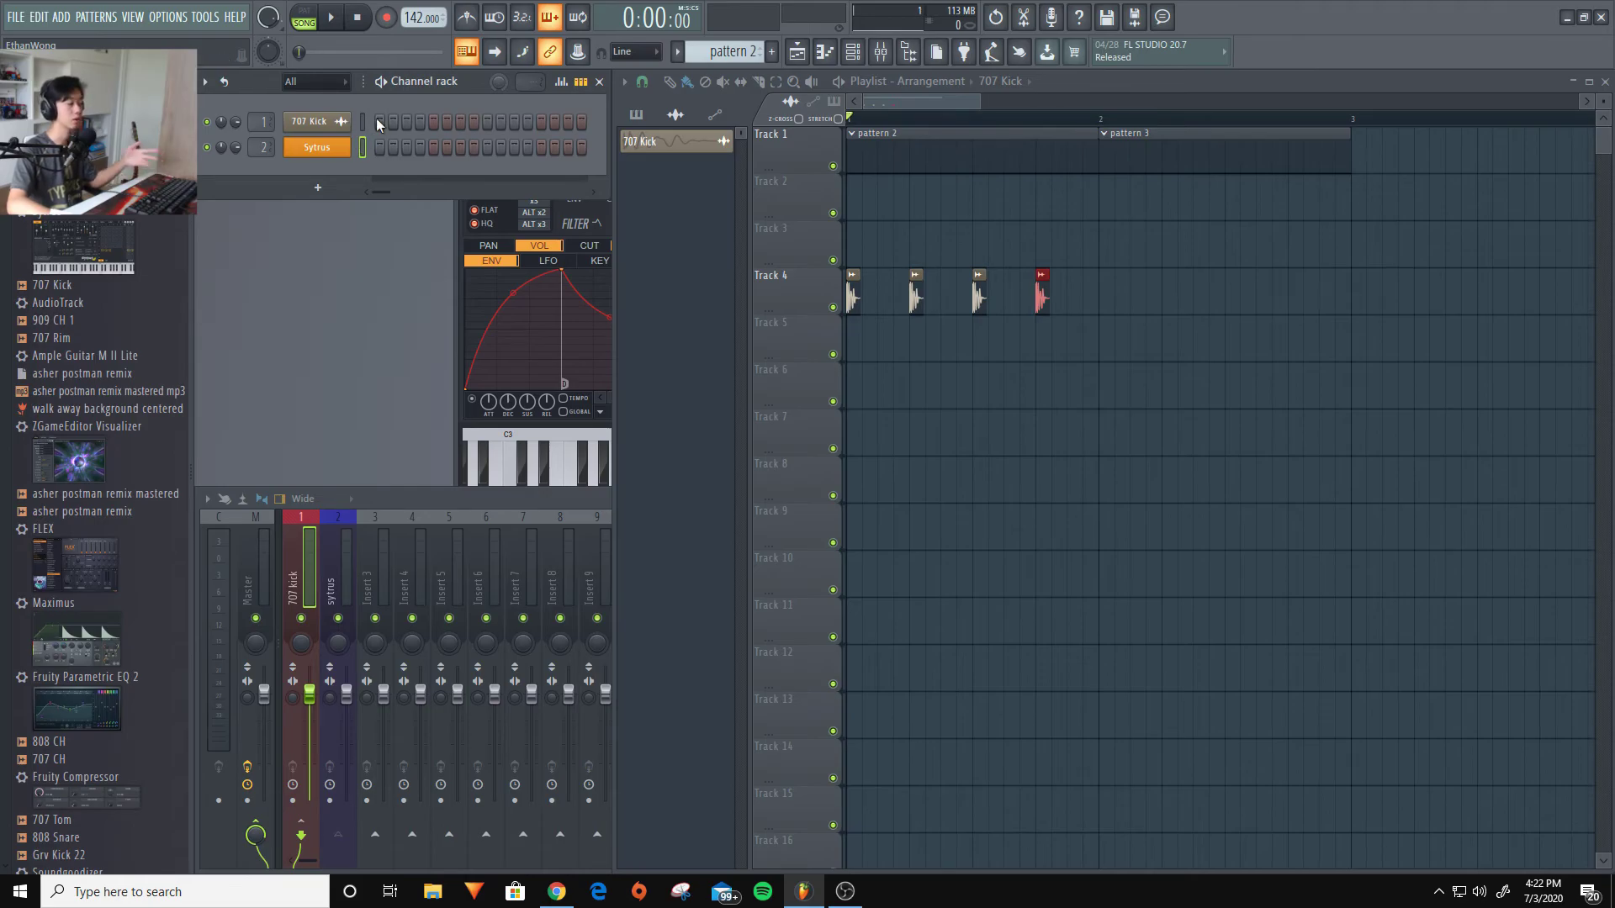
# Cycle the Channel rack filter through Audio and Unsorted, then back to All
pyautogui.click(341, 84)
pyautogui.click(319, 122)
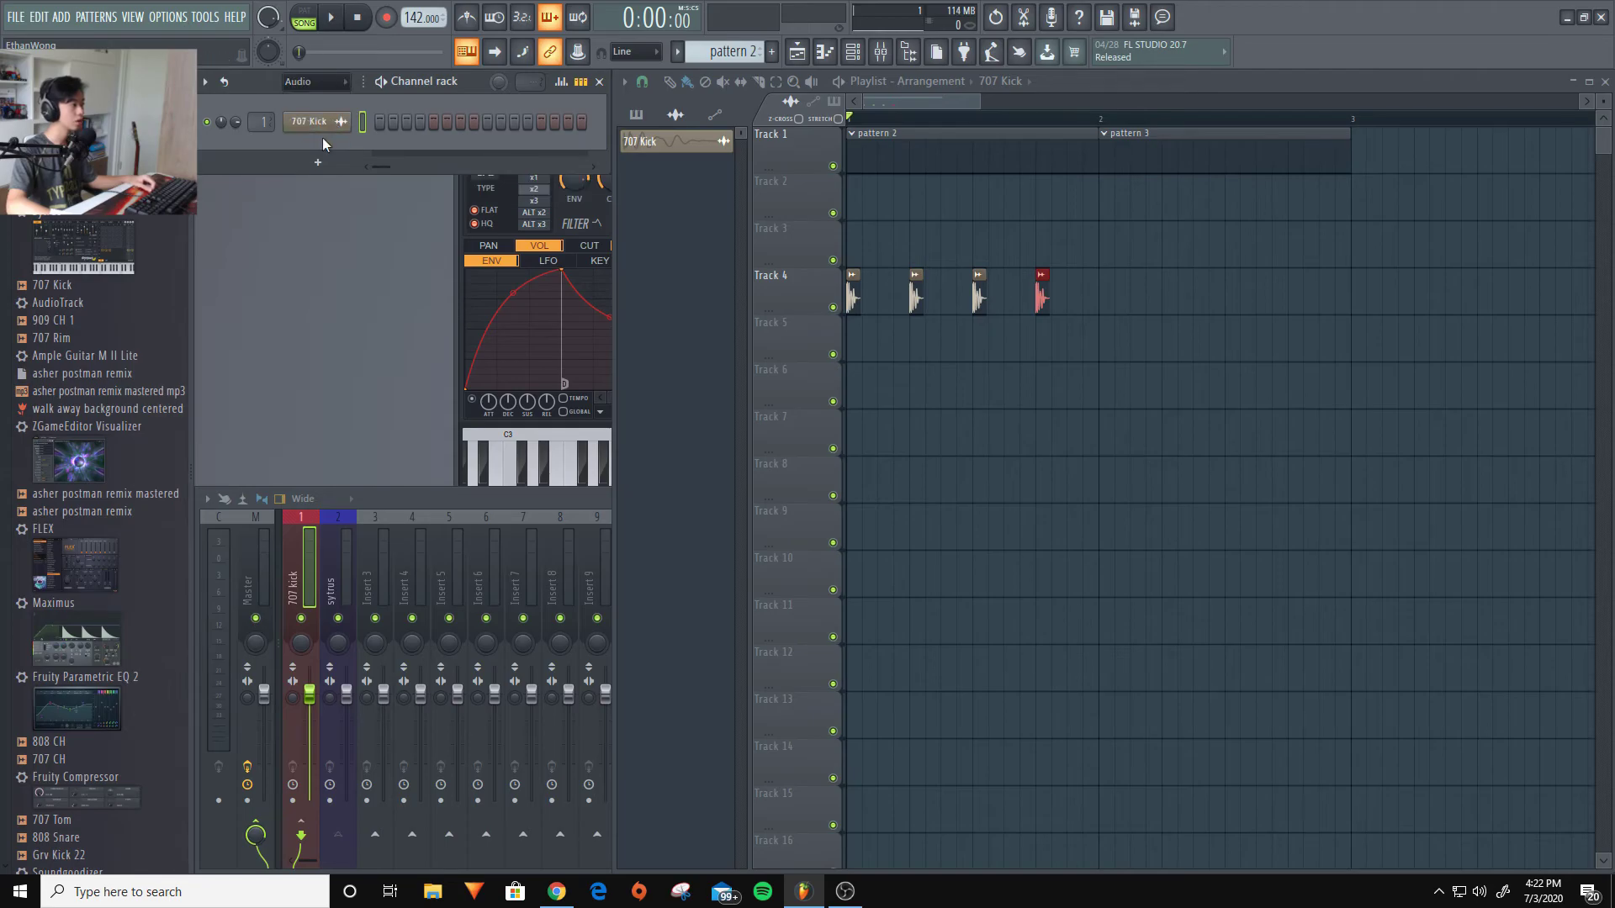
pyautogui.click(304, 81)
pyautogui.click(327, 104)
pyautogui.click(308, 83)
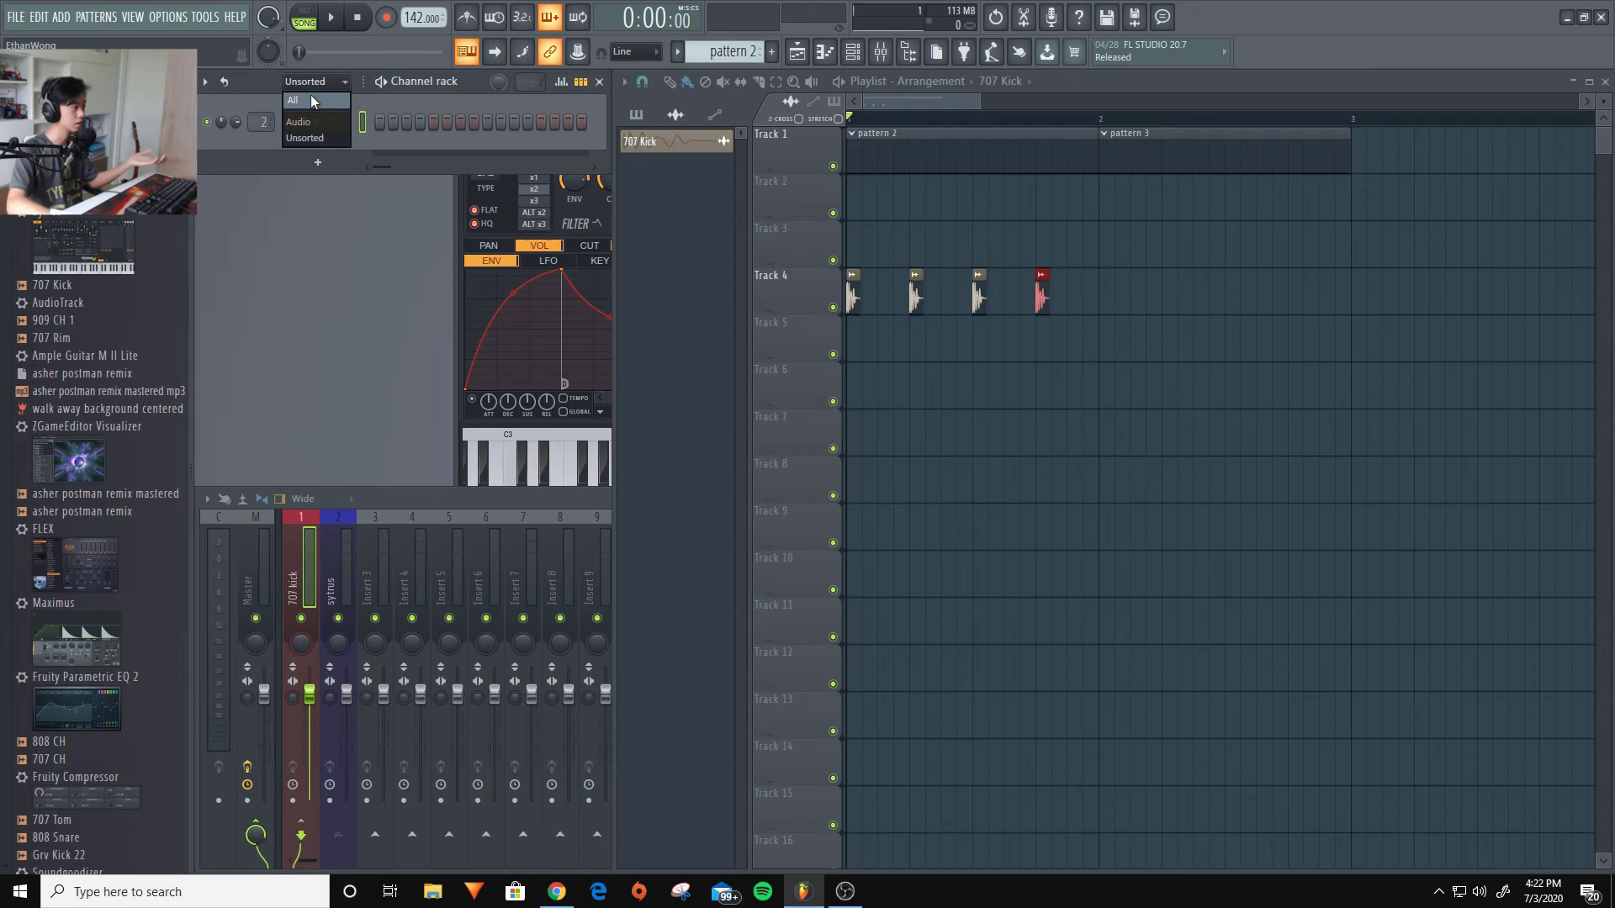
pyautogui.click(320, 99)
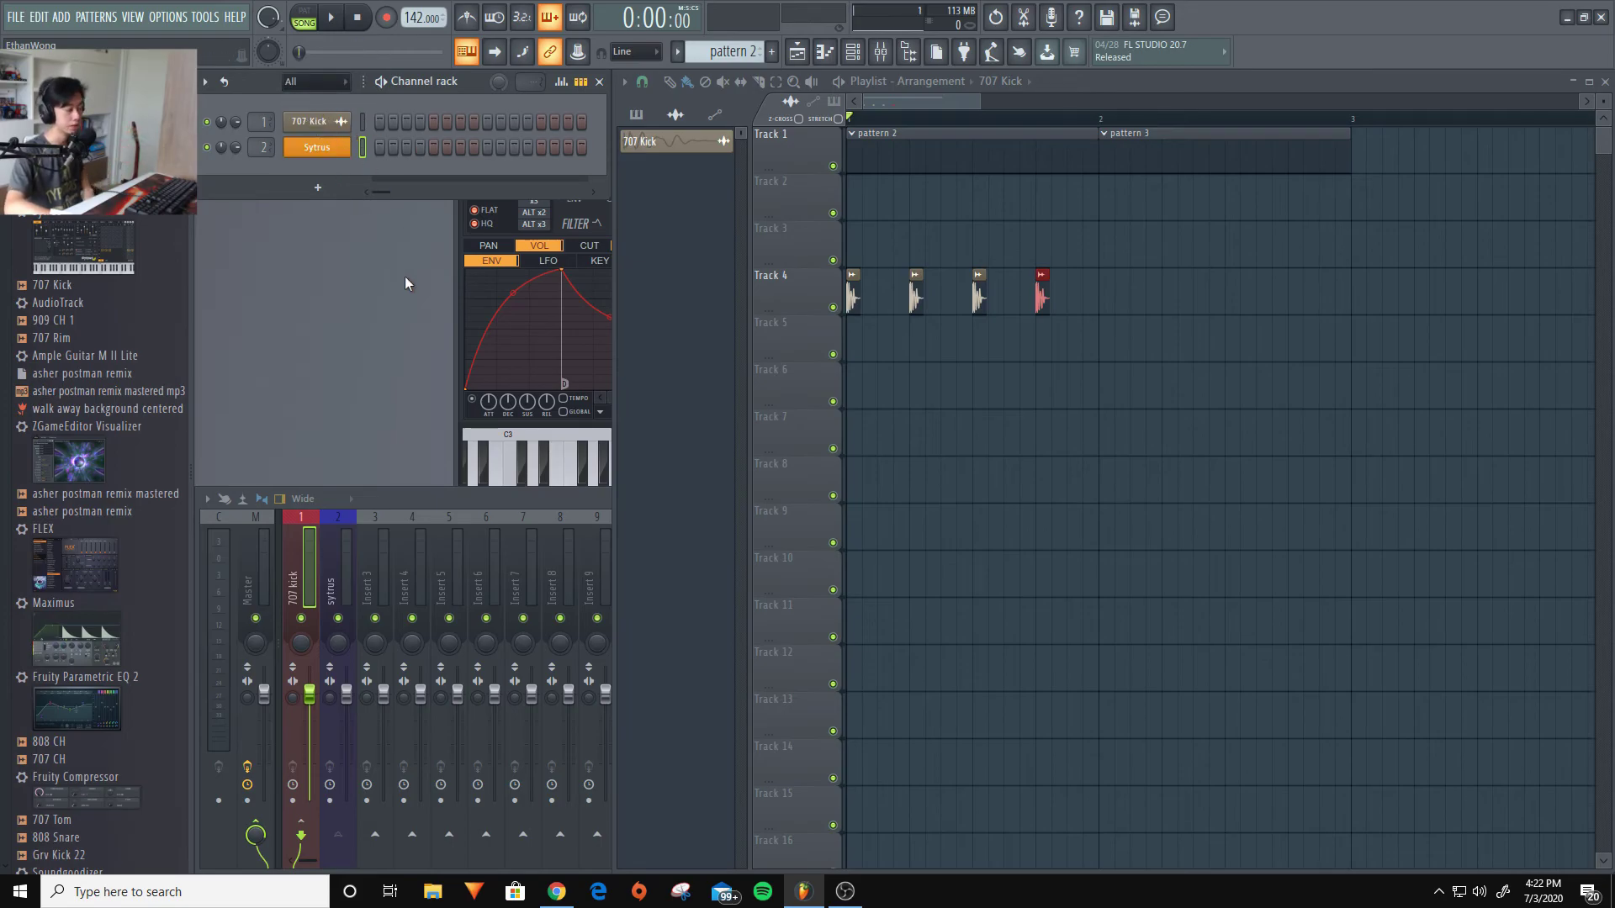
# Open the mixer full width with the 707 kick insert's effect slots in view
pyautogui.doubleClick(436, 502)
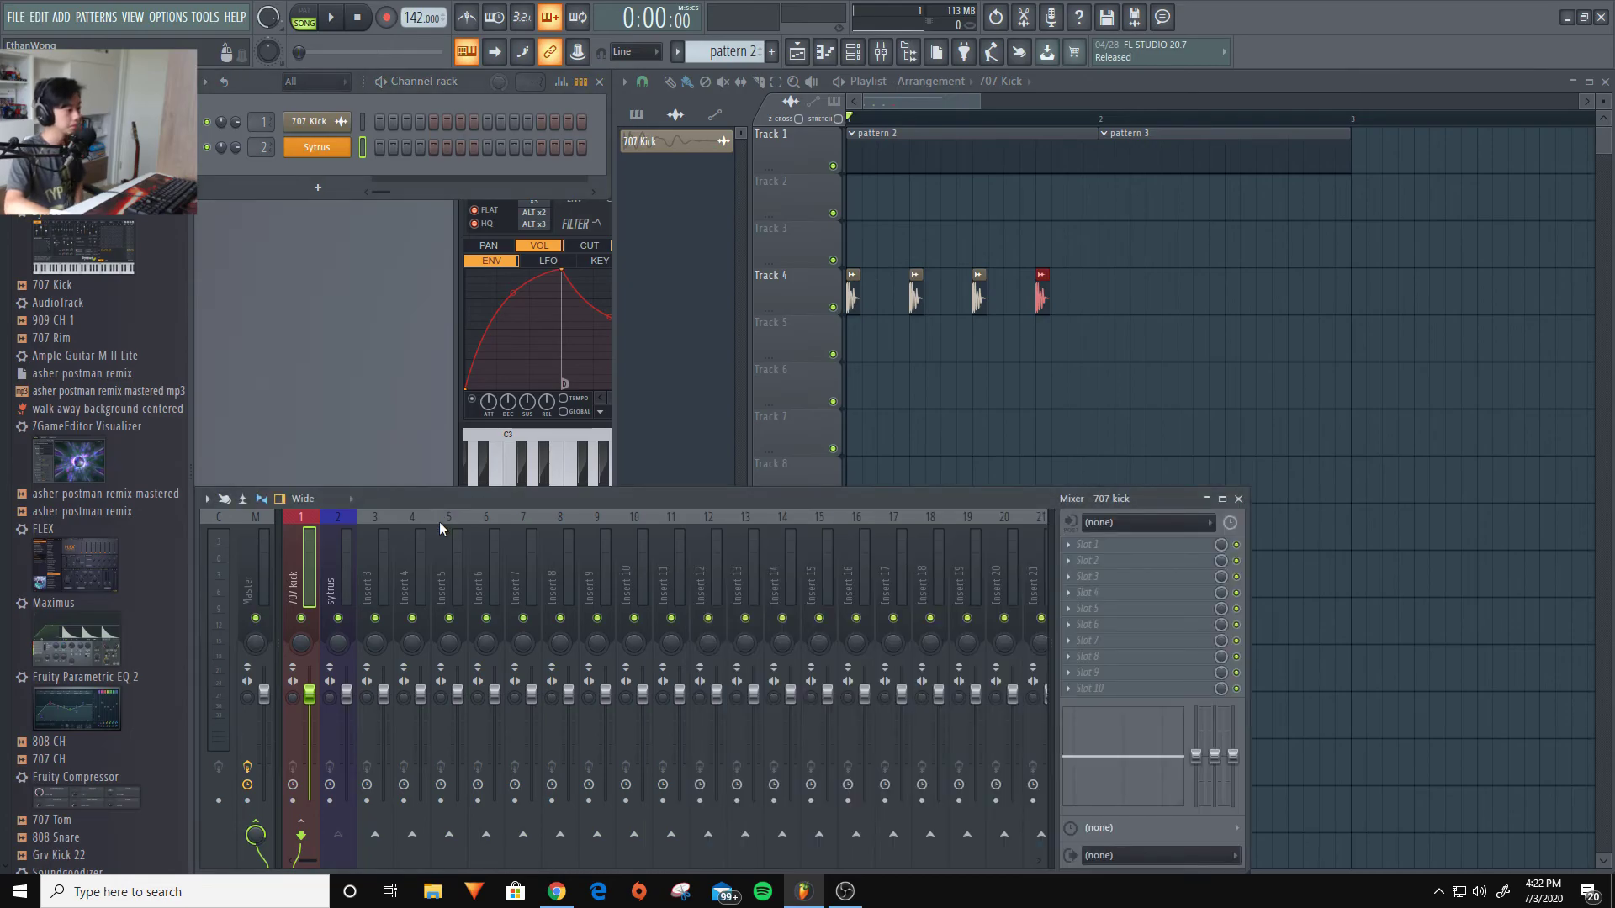
pyautogui.scroll(-10, 417, 569)
pyautogui.scroll(-7, 417, 568)
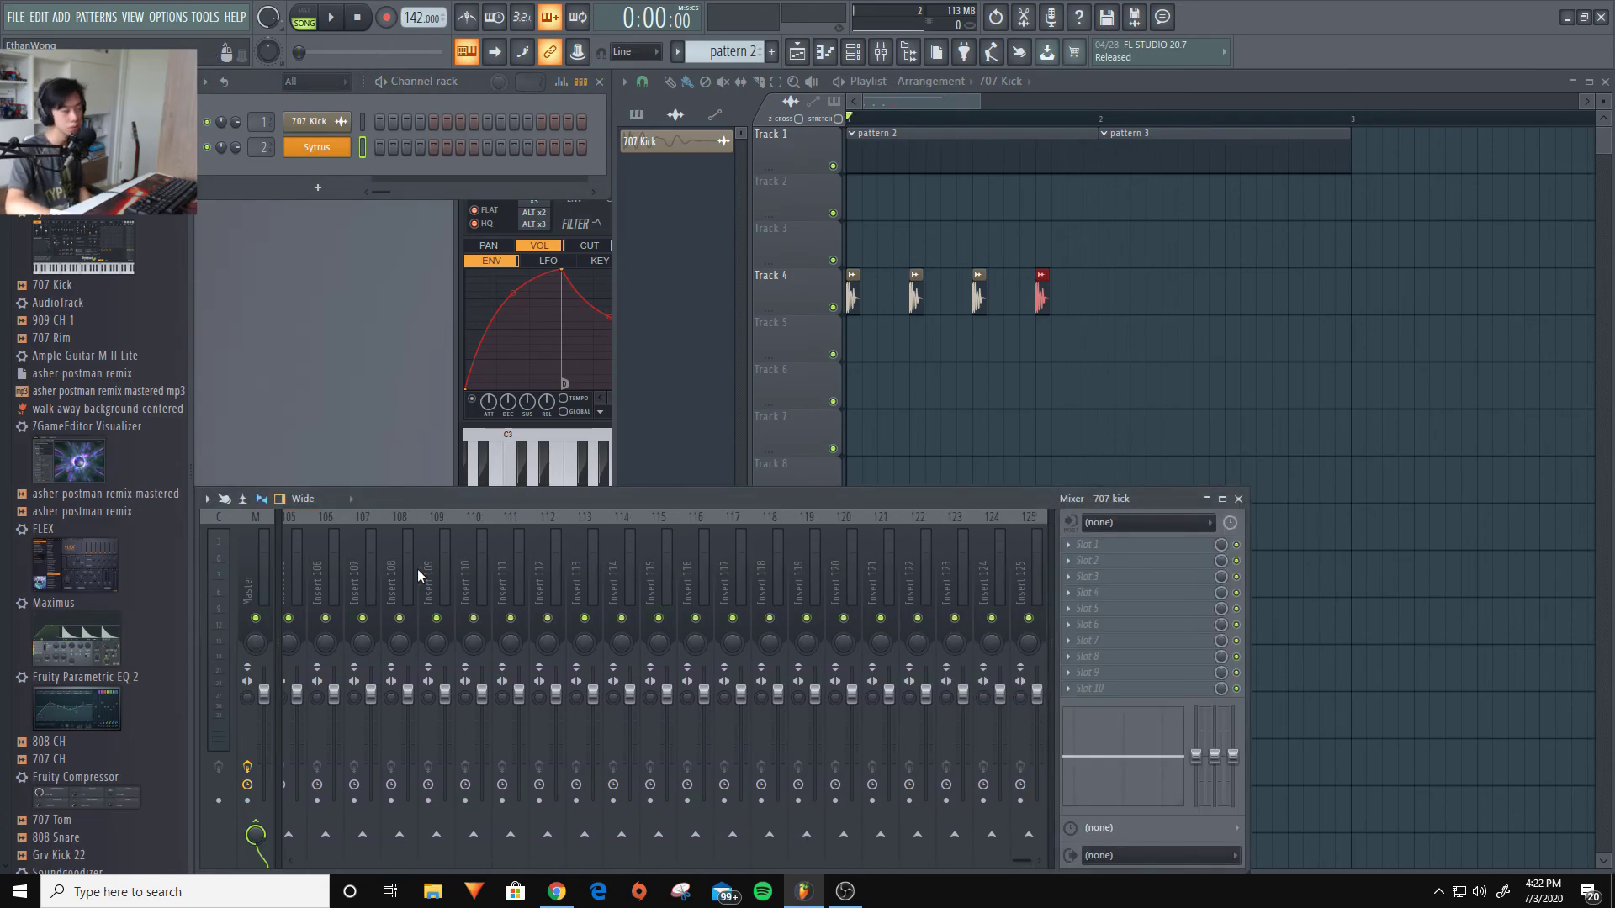
pyautogui.scroll(17, 417, 569)
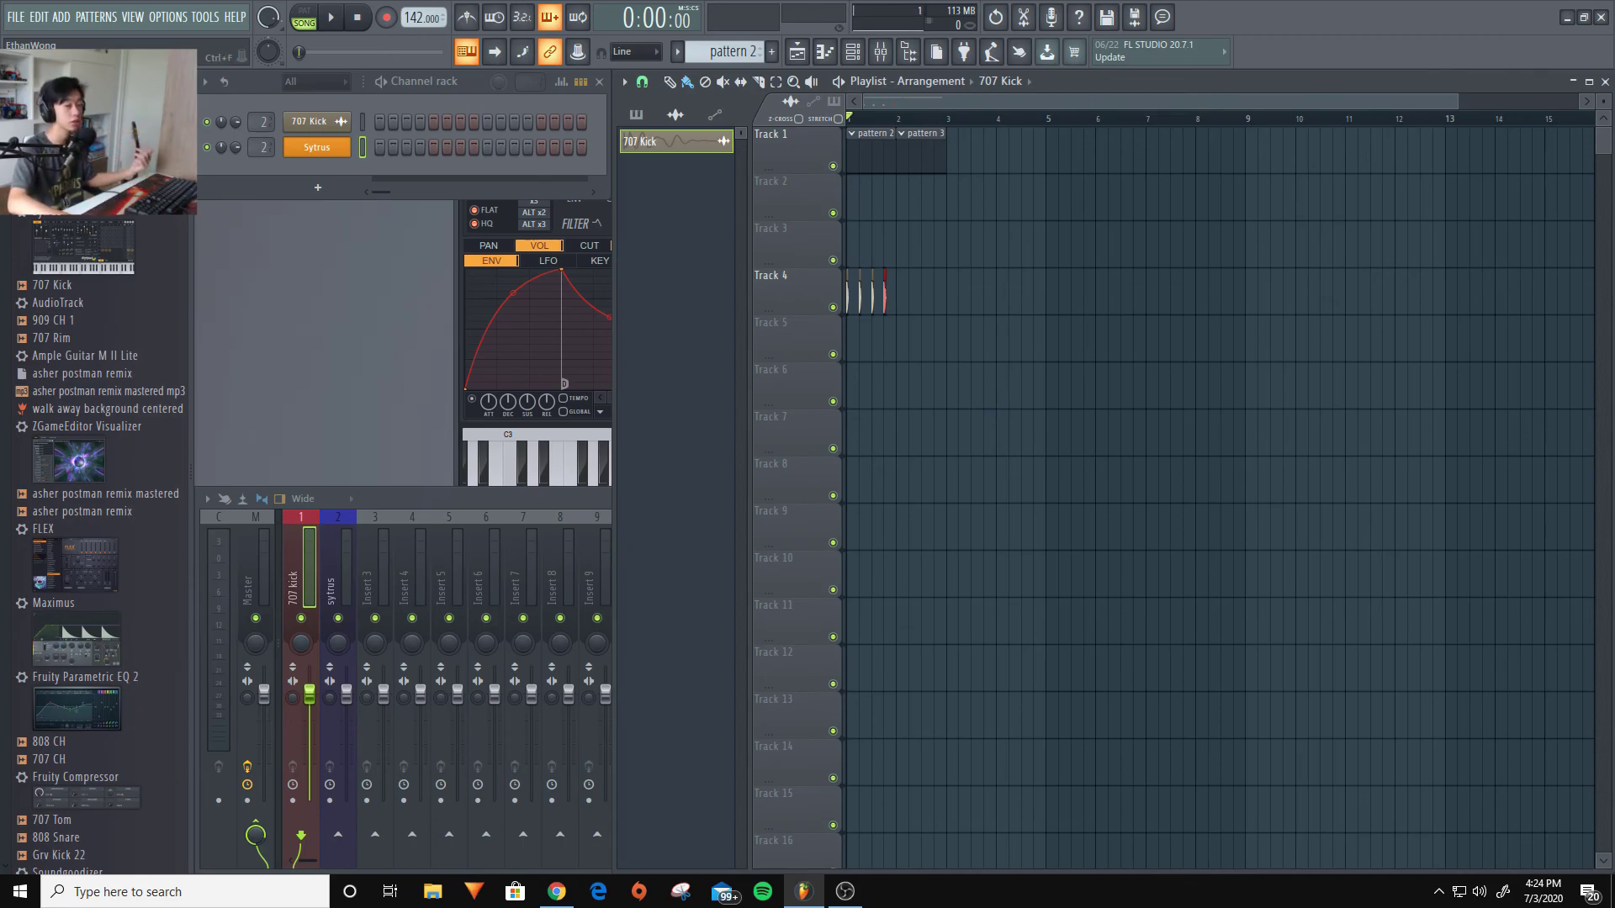
# Drag Fruity Dance from the browser onto the Master insert and play the song briefly
pyautogui.scroll(-10, 74, 822)
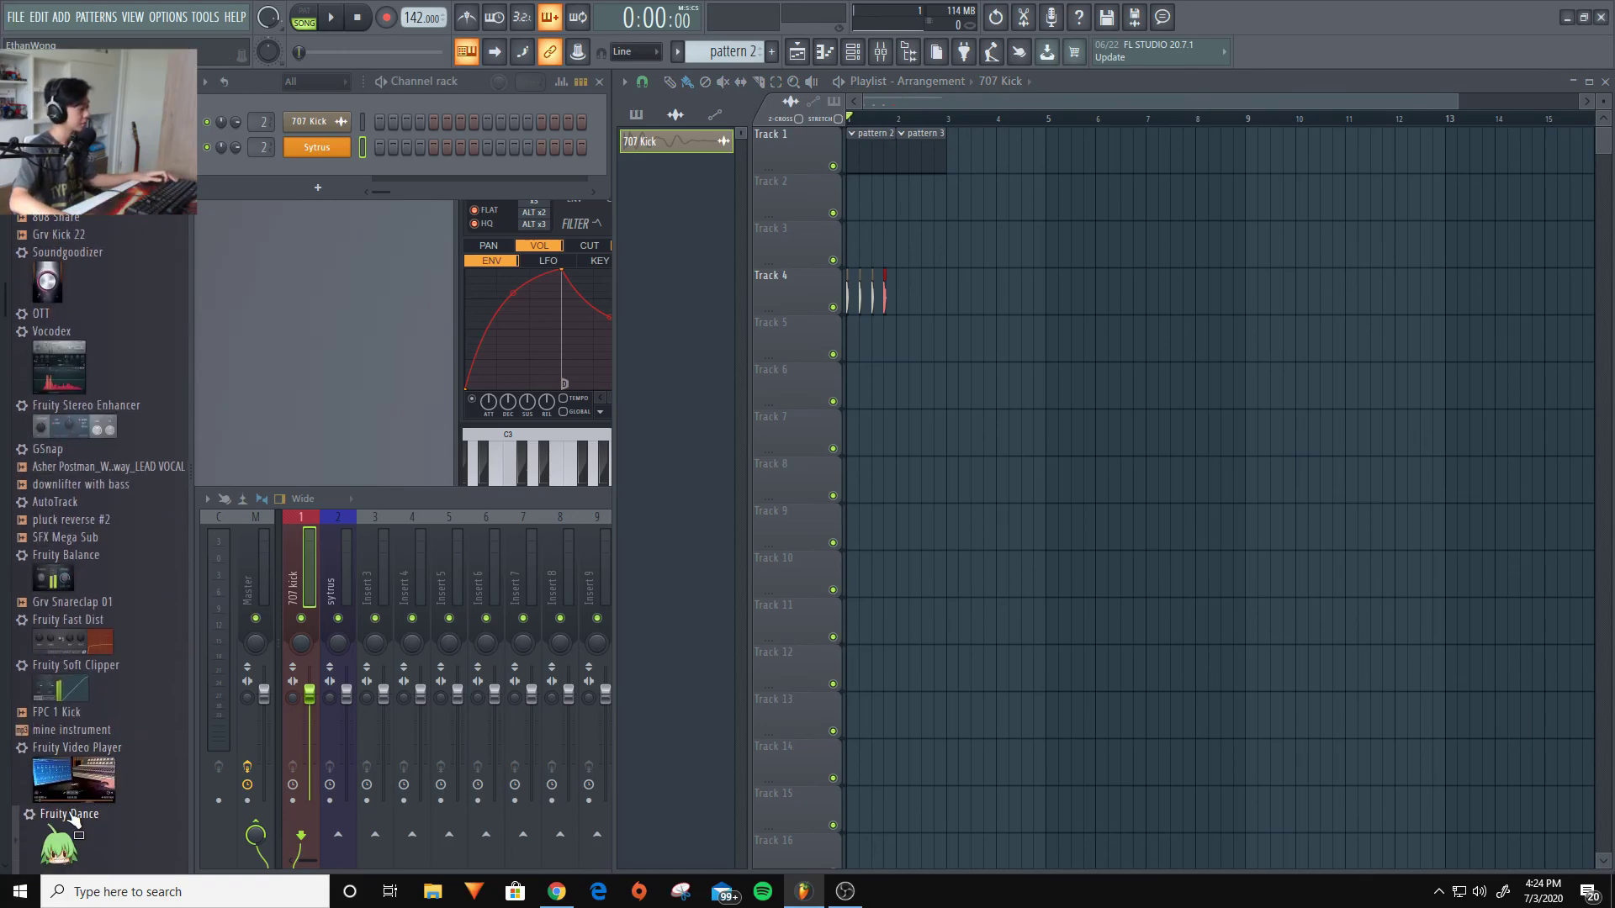
pyautogui.moveTo(74, 822); pyautogui.dragTo(946, 226)
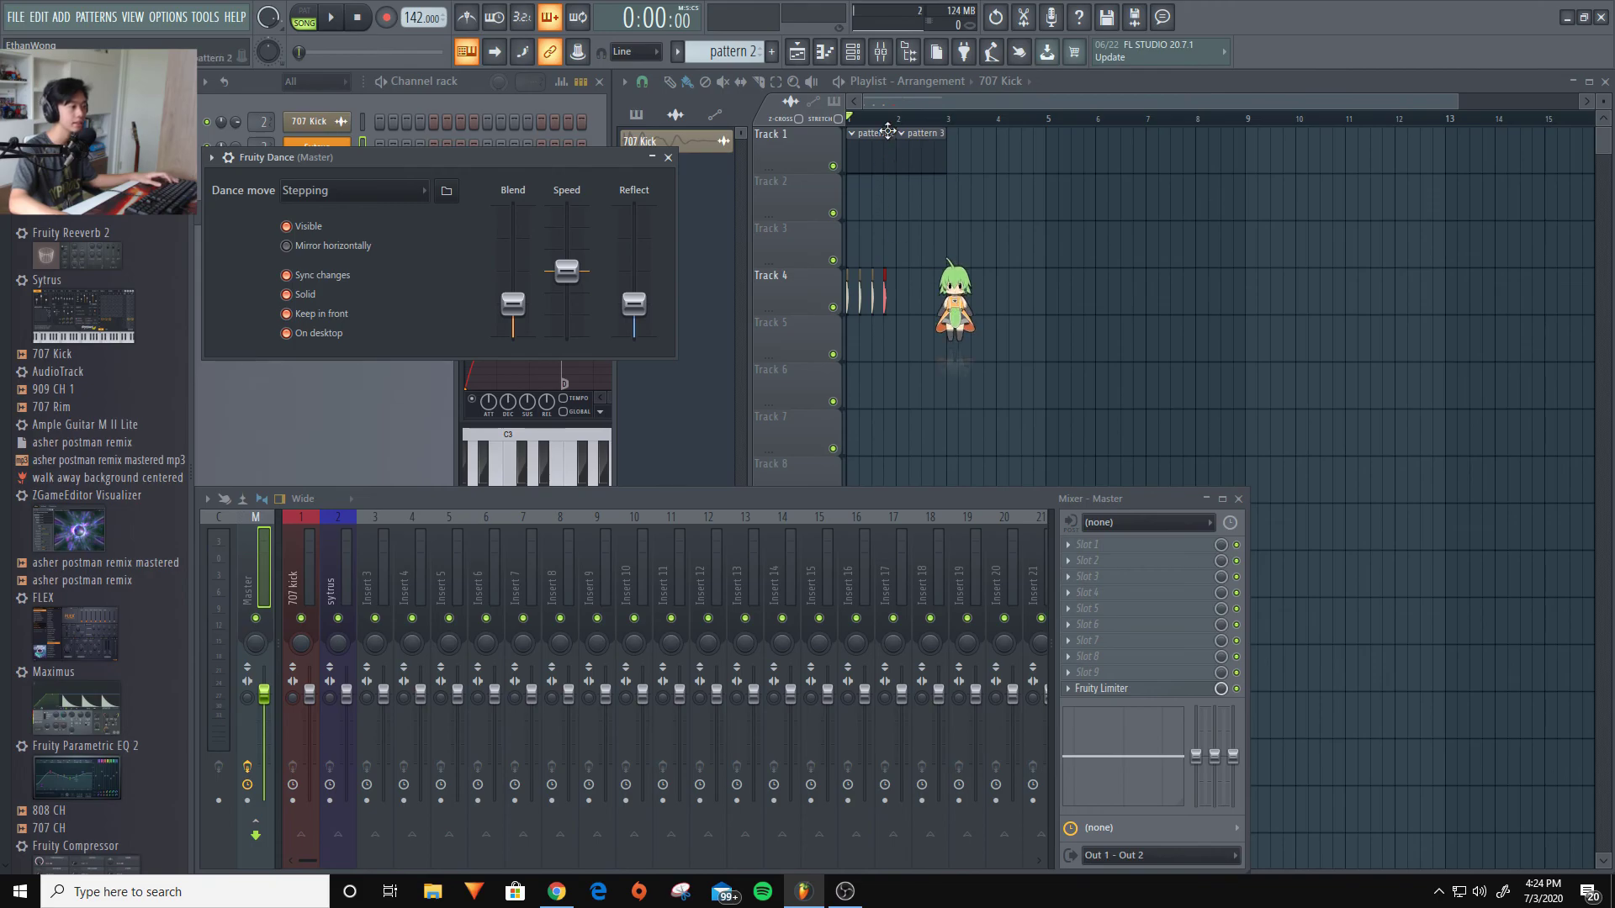
pyautogui.click(720, 126)
pyautogui.press('space')
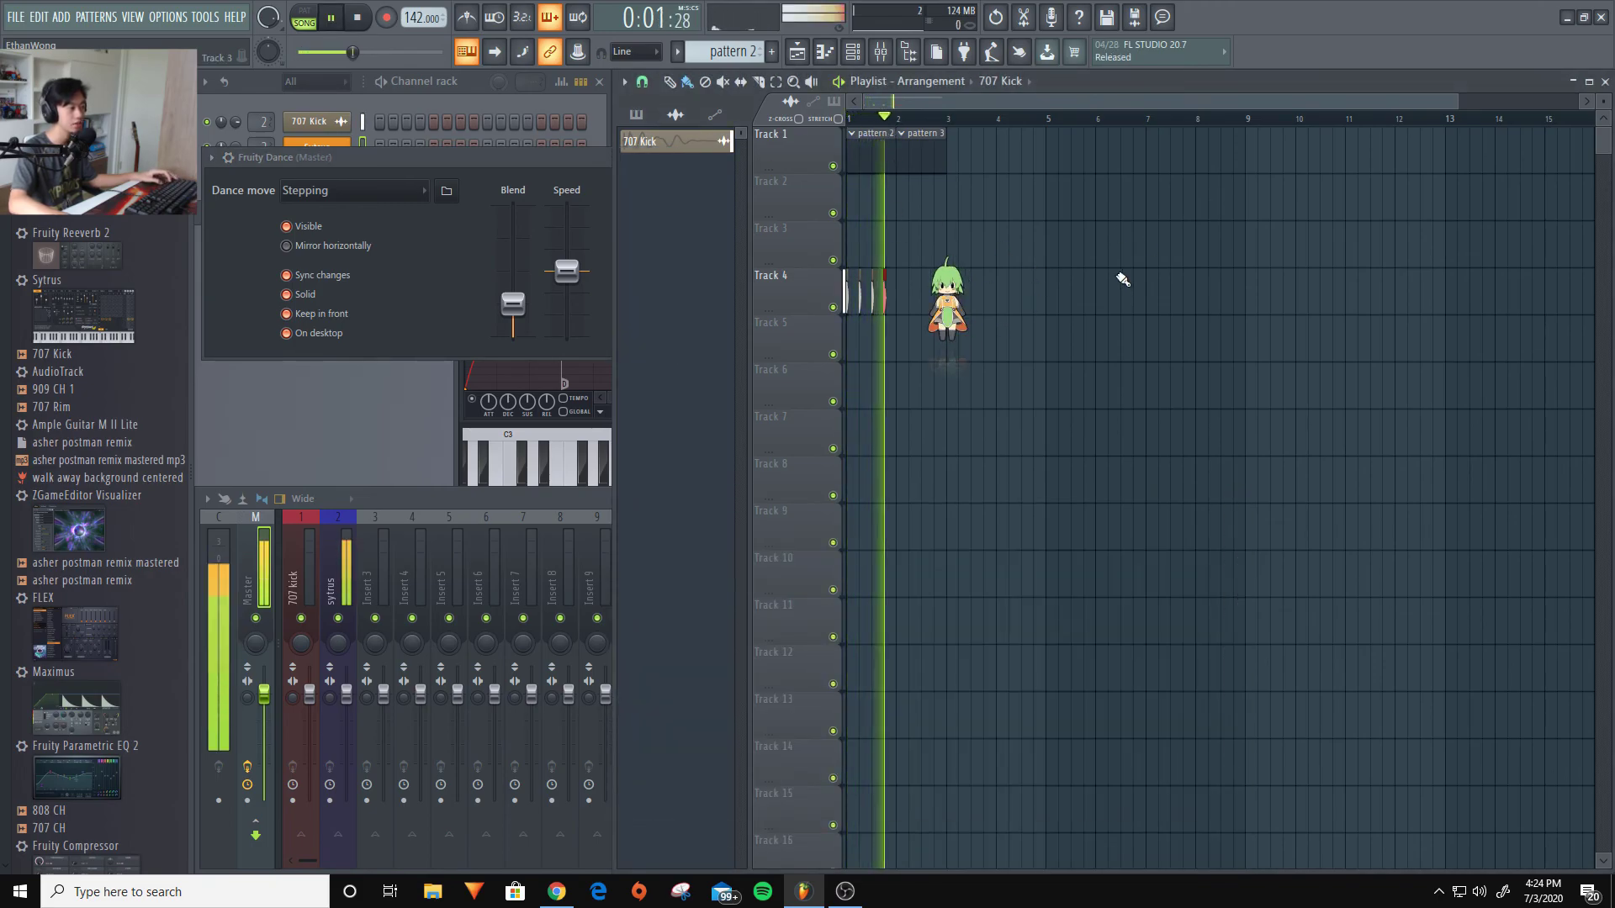
pyautogui.press('space')
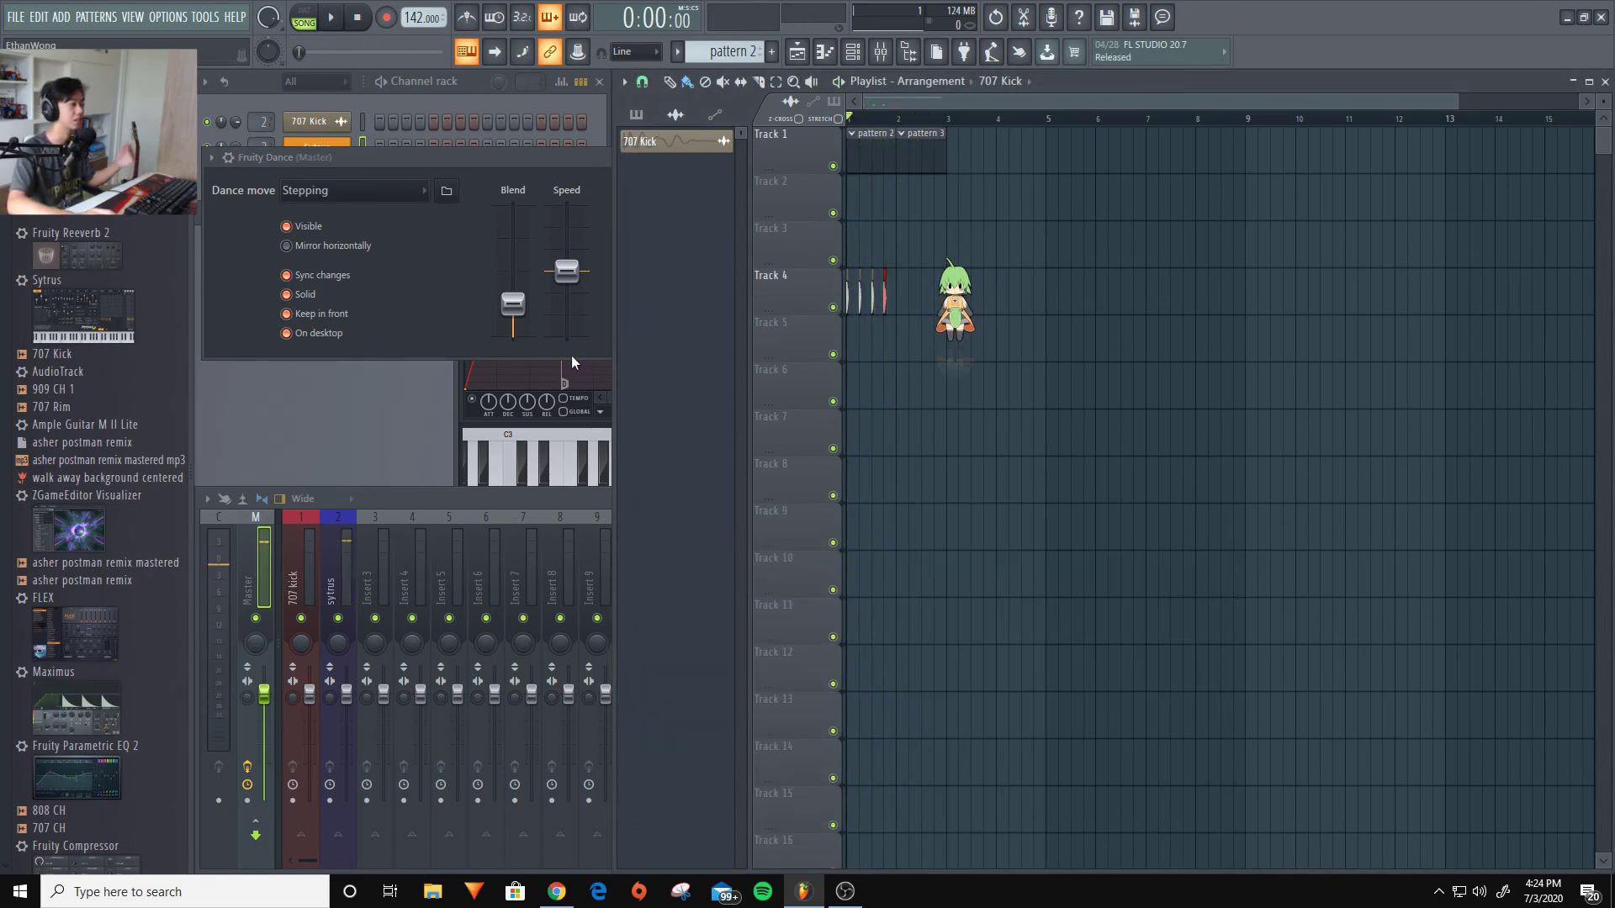